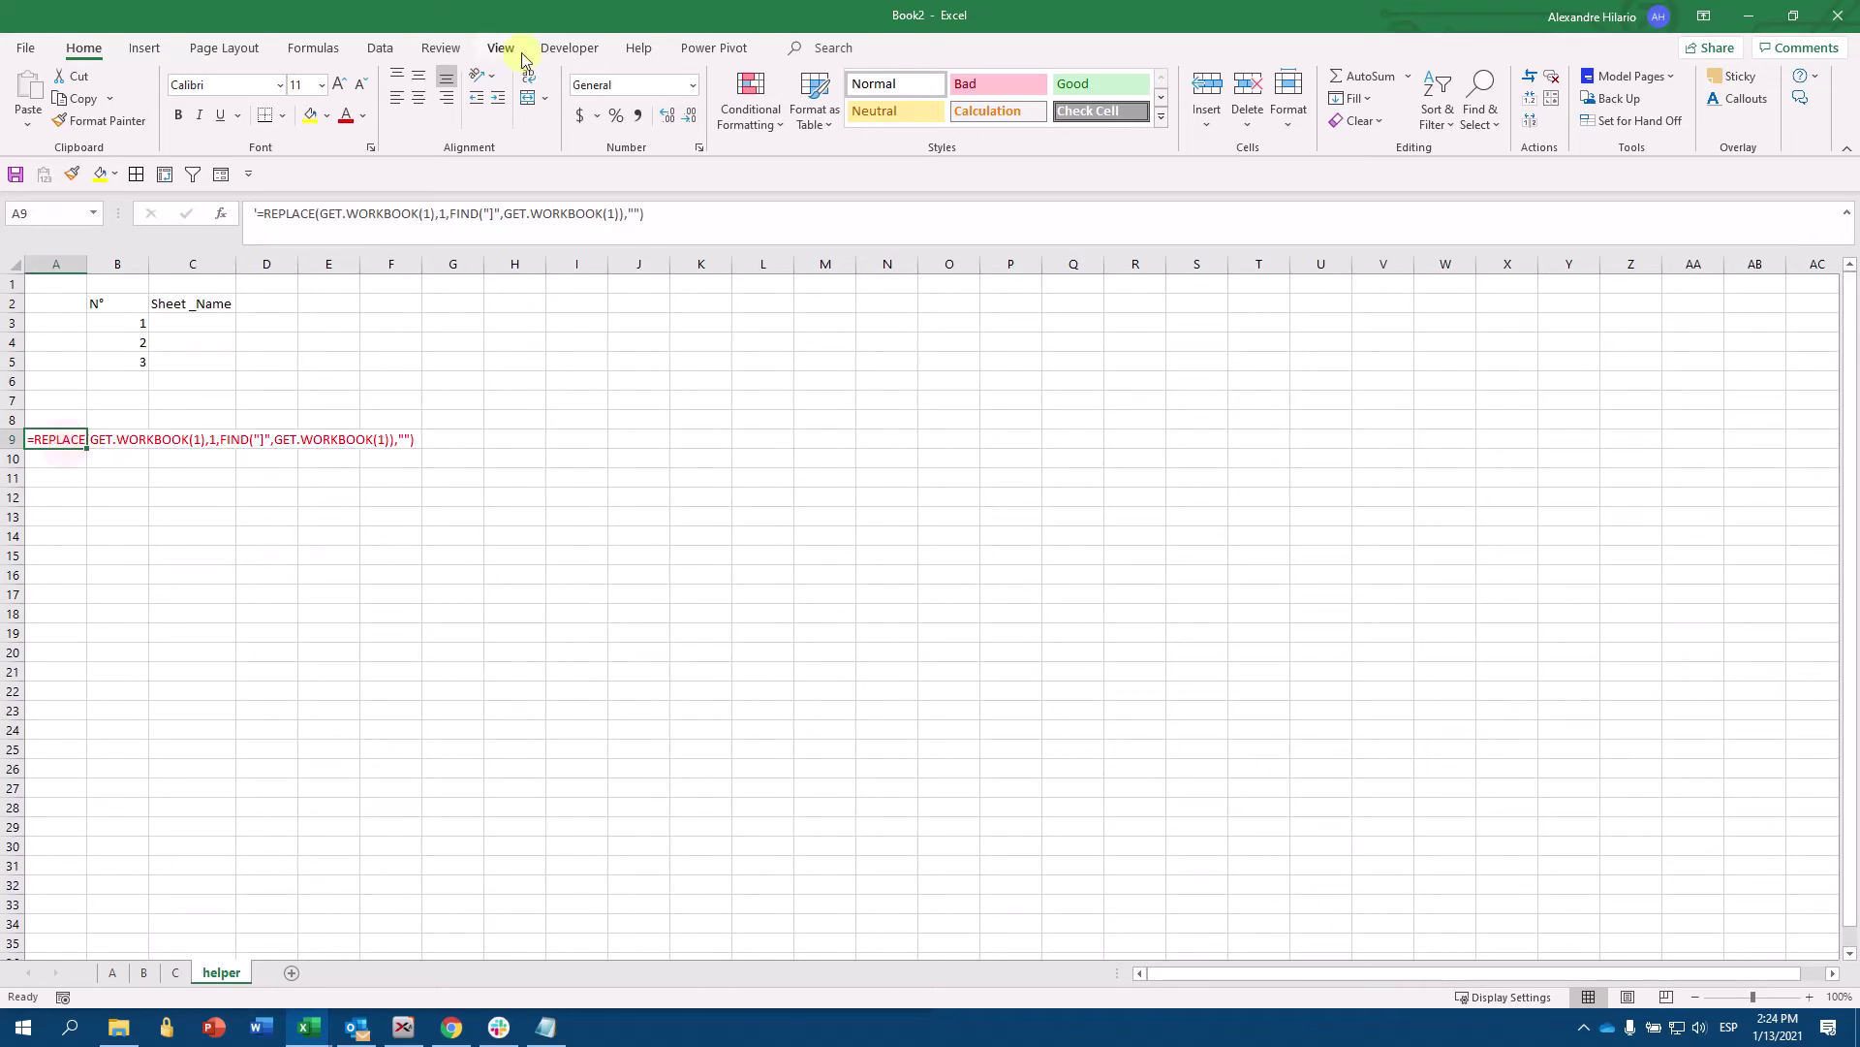
- Copy the REPLACE(GET.WORKBOOK(1)…) formula text from cell A9 of the helper sheet
click(643, 213)
drag(643, 213, 259, 234)
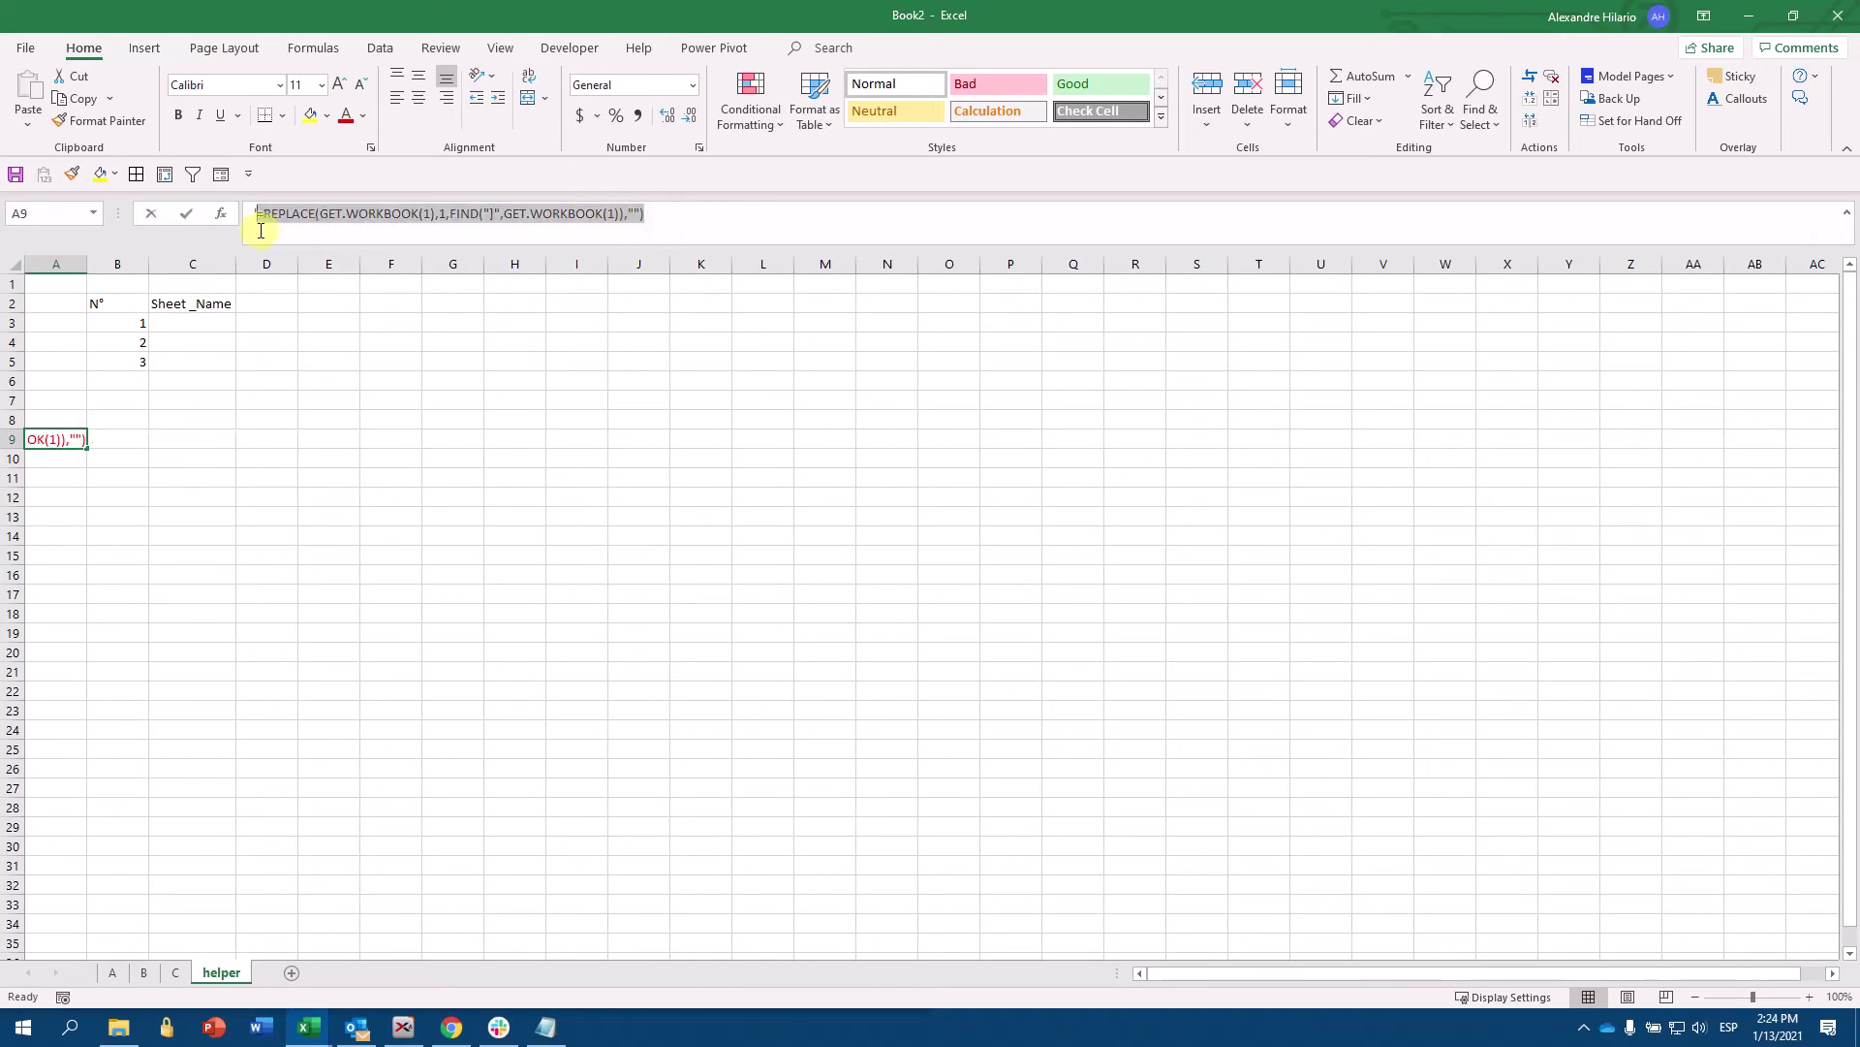
key(ctrl+c)
key(Return)
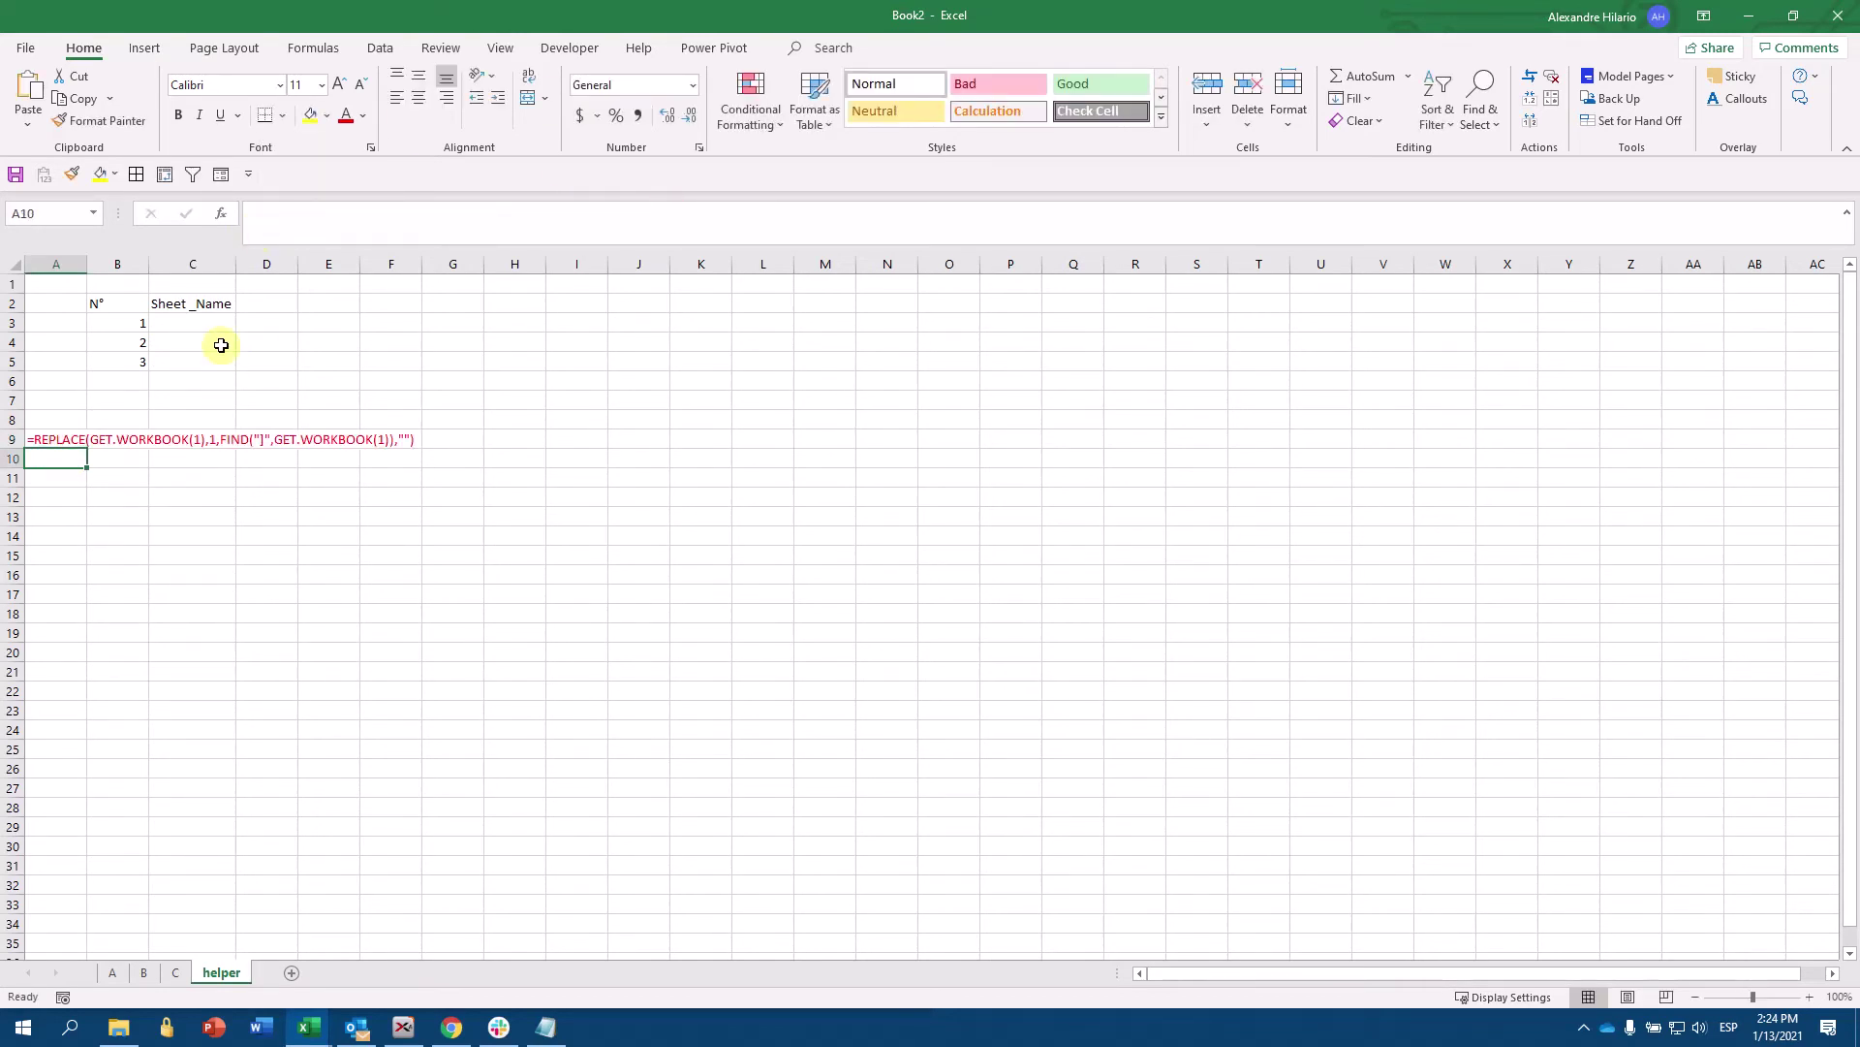
- Define the workbook-scoped name Sheet_Name referring to the copied formula =REPLACE(GET.WORKBOOK(1),1,FIND("]",GET.WORKBOOK(1)),"")
click(197, 324)
click(313, 46)
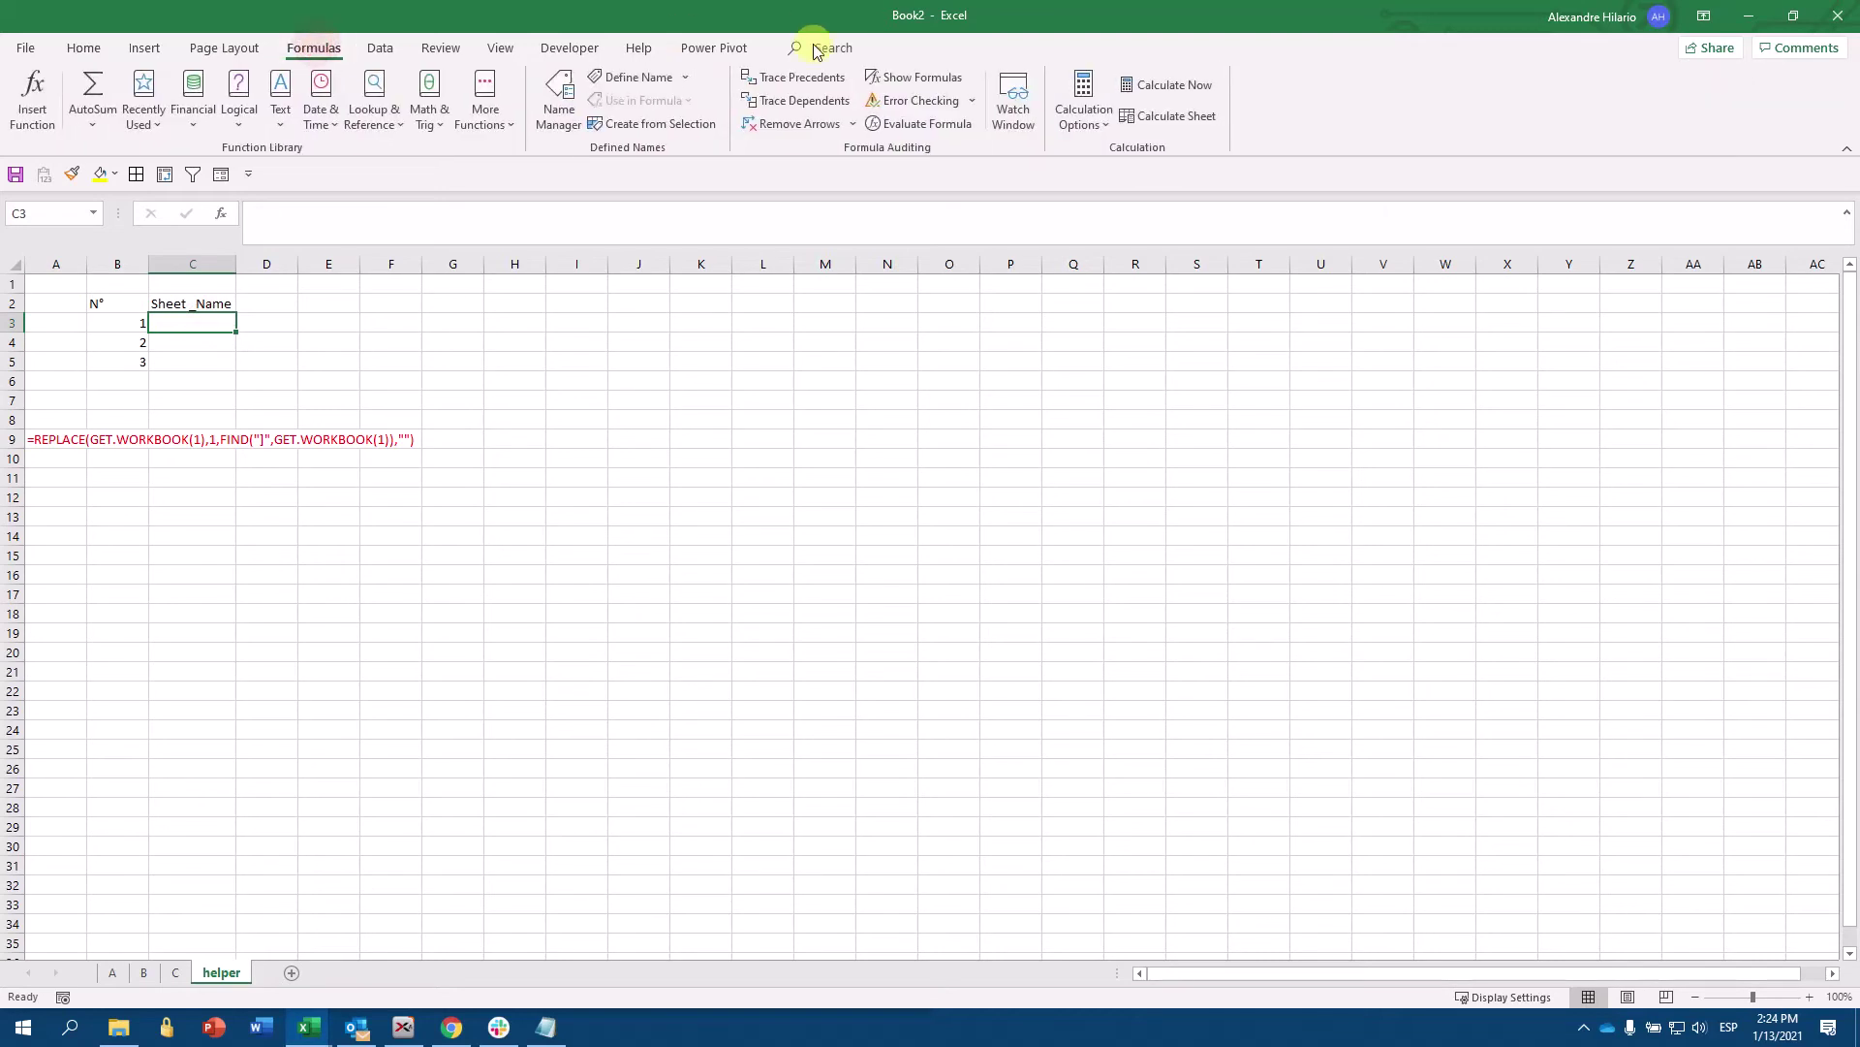
click(628, 78)
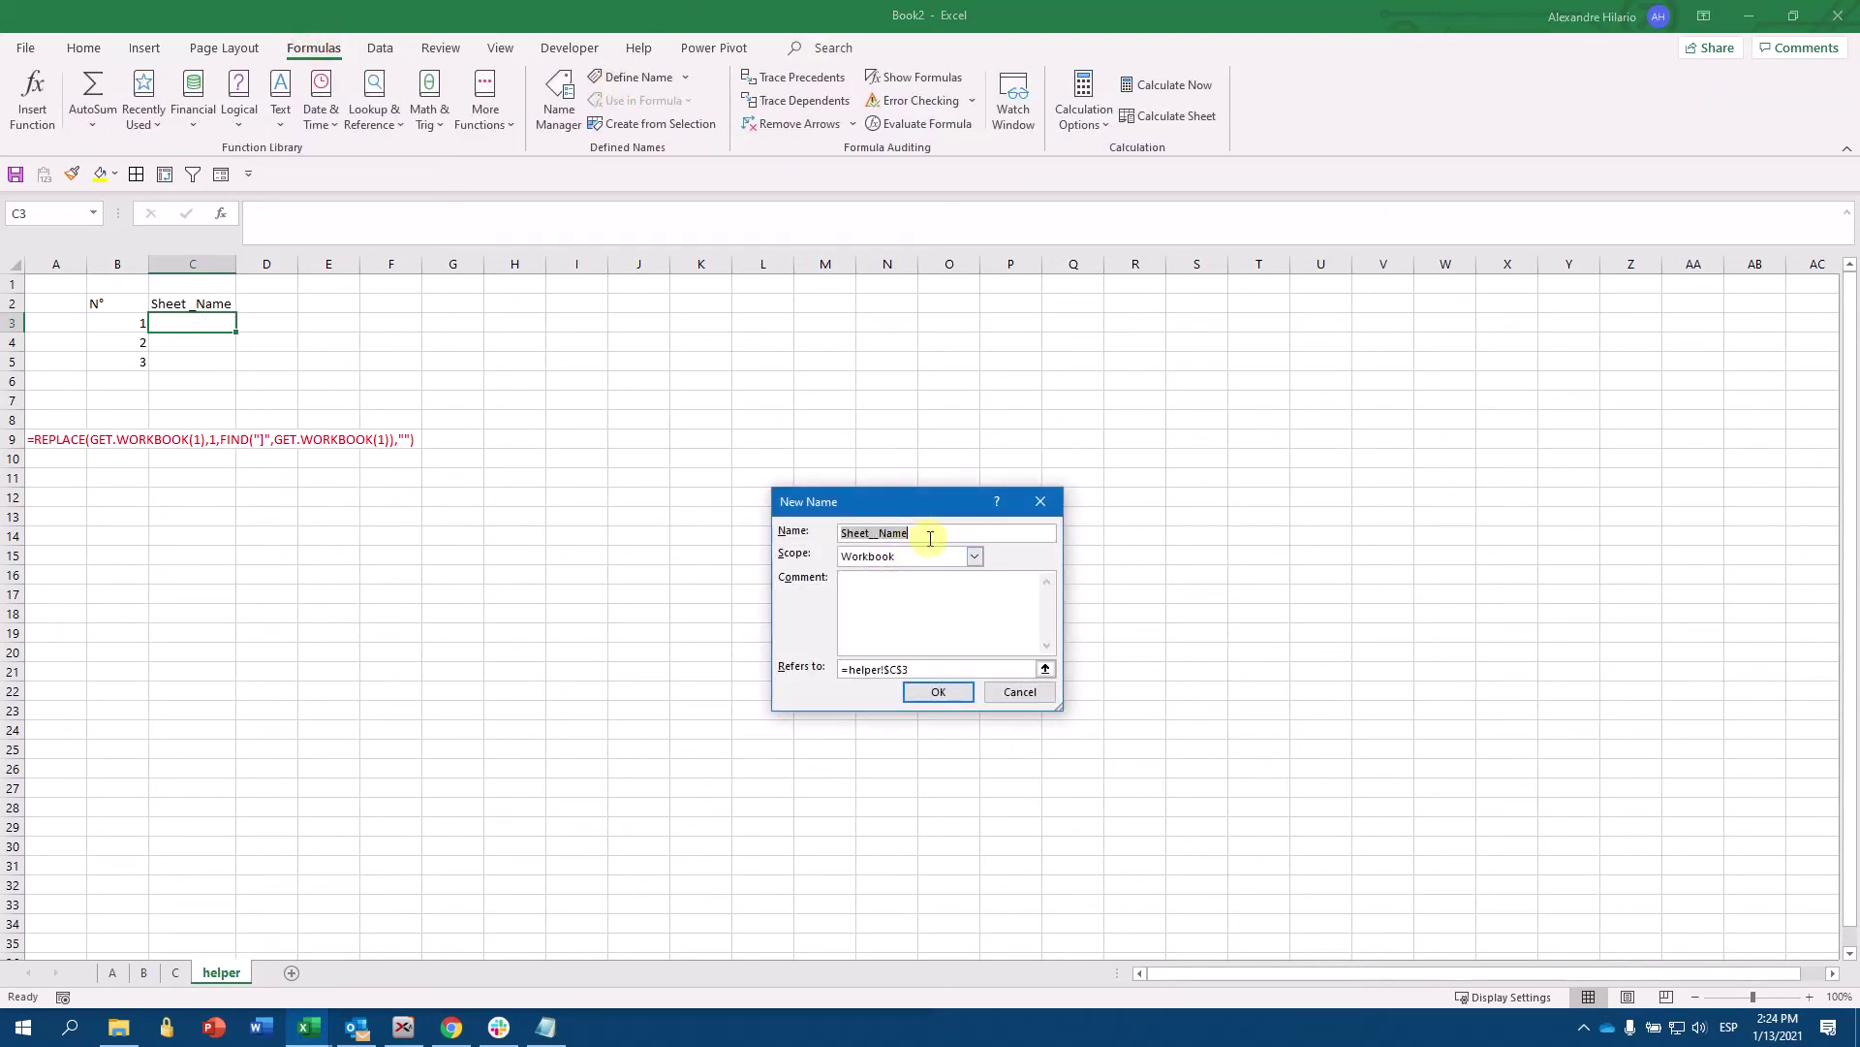
click(875, 533)
text(_)
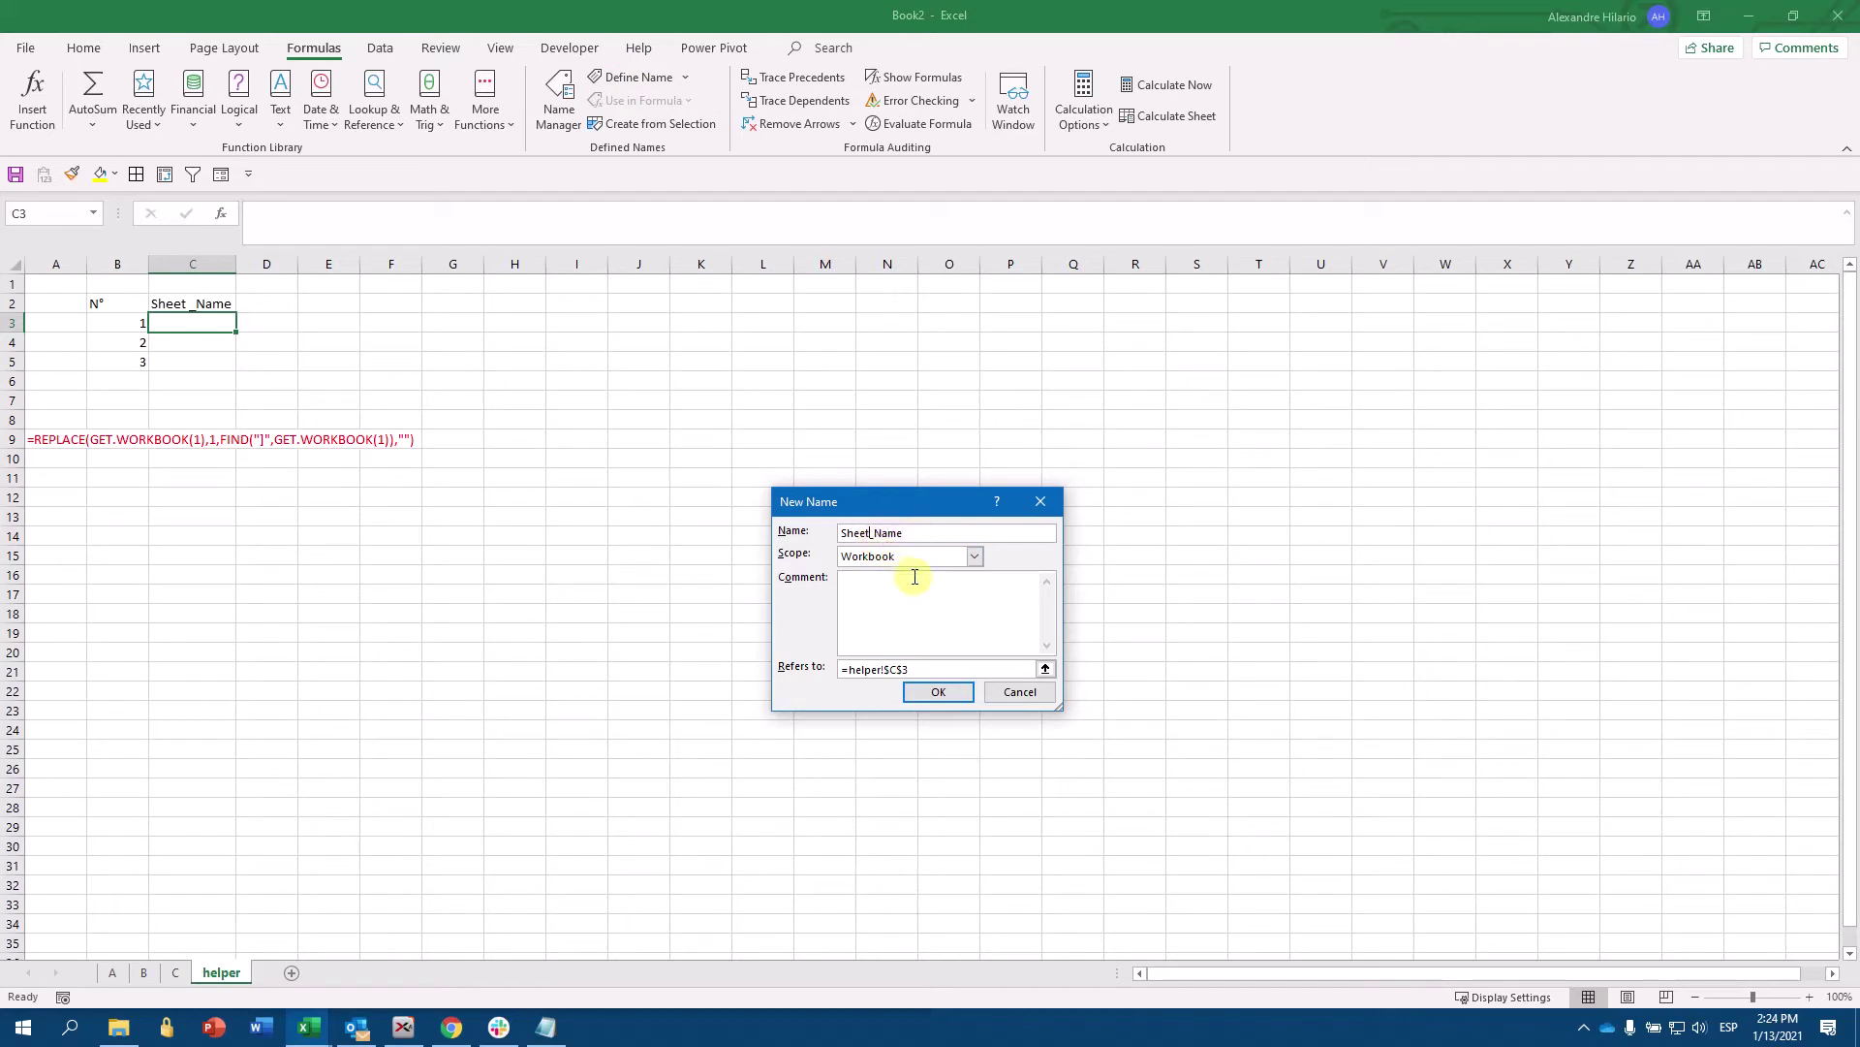
click(927, 662)
key(BackSpace)
key(ctrl+v)
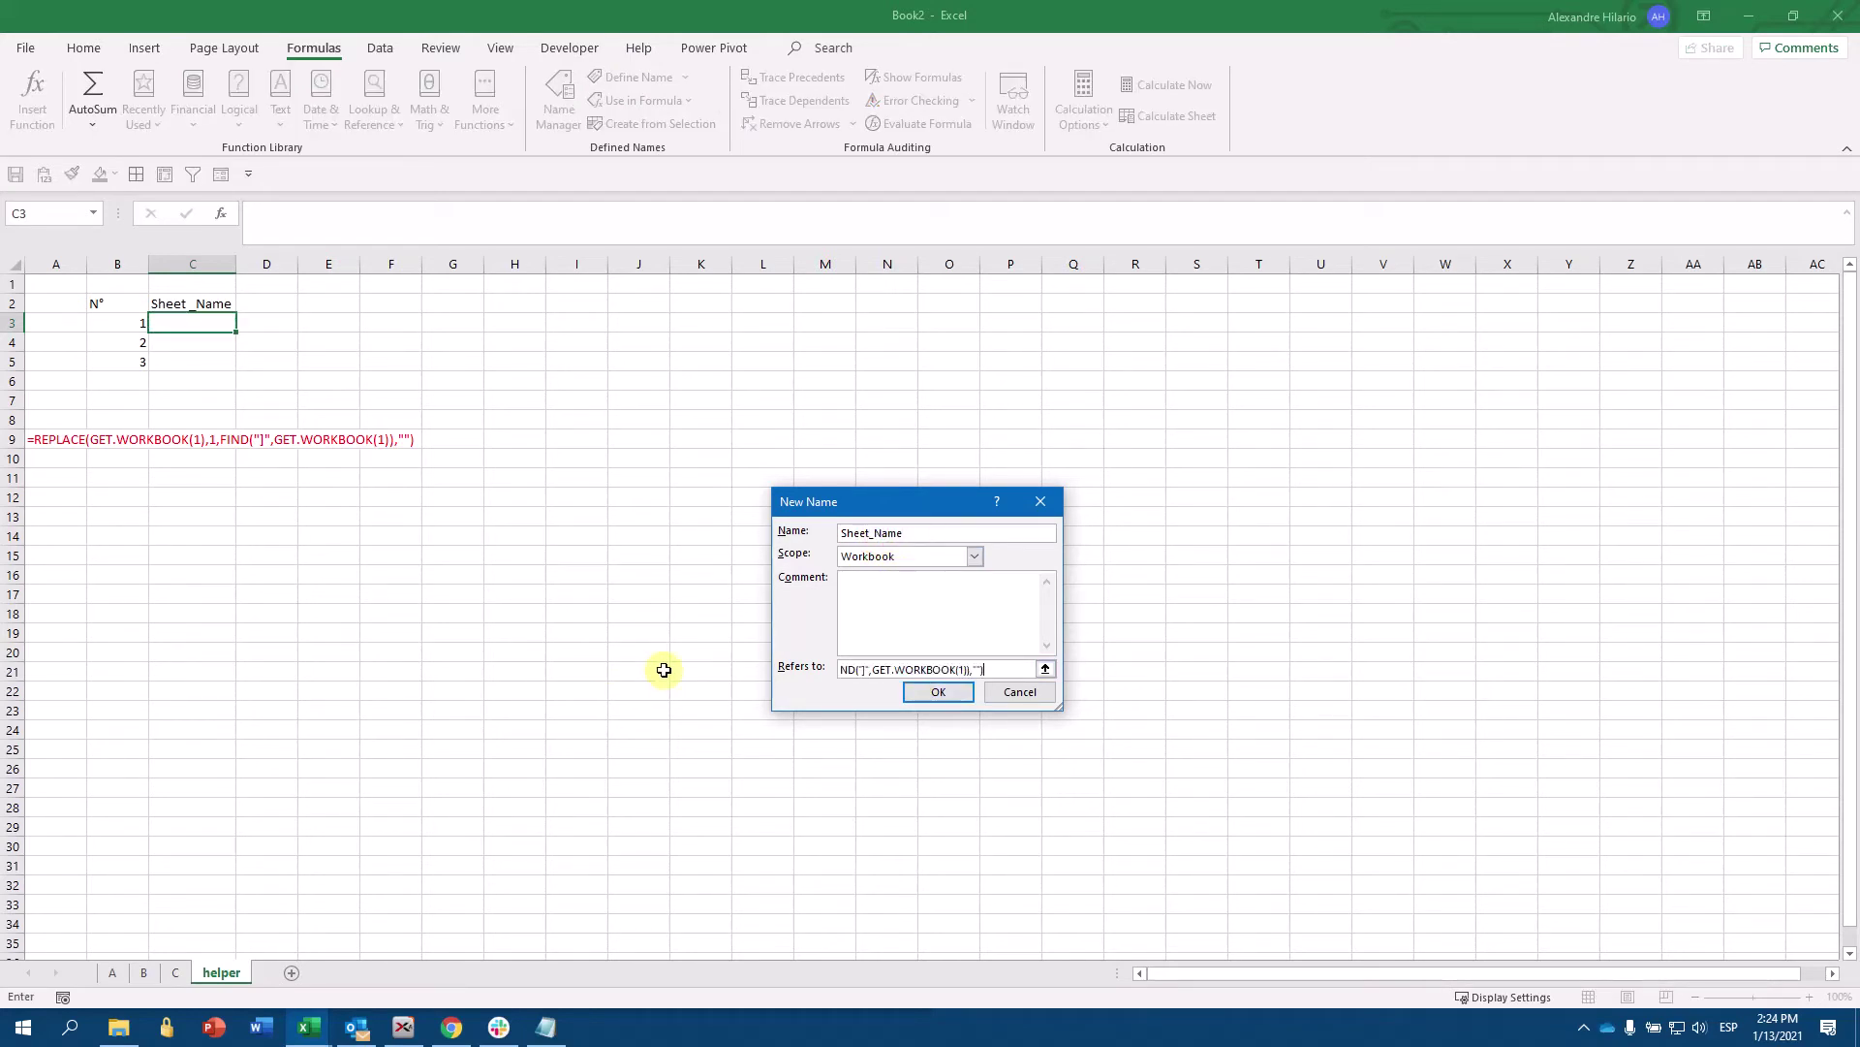
click(938, 692)
- Enter =INDEX(Sheet_Name,B3) in cell C3 and fill it down to C5
click(171, 323)
text(=index)
key(Tab)
key(BackSpace)
text(()
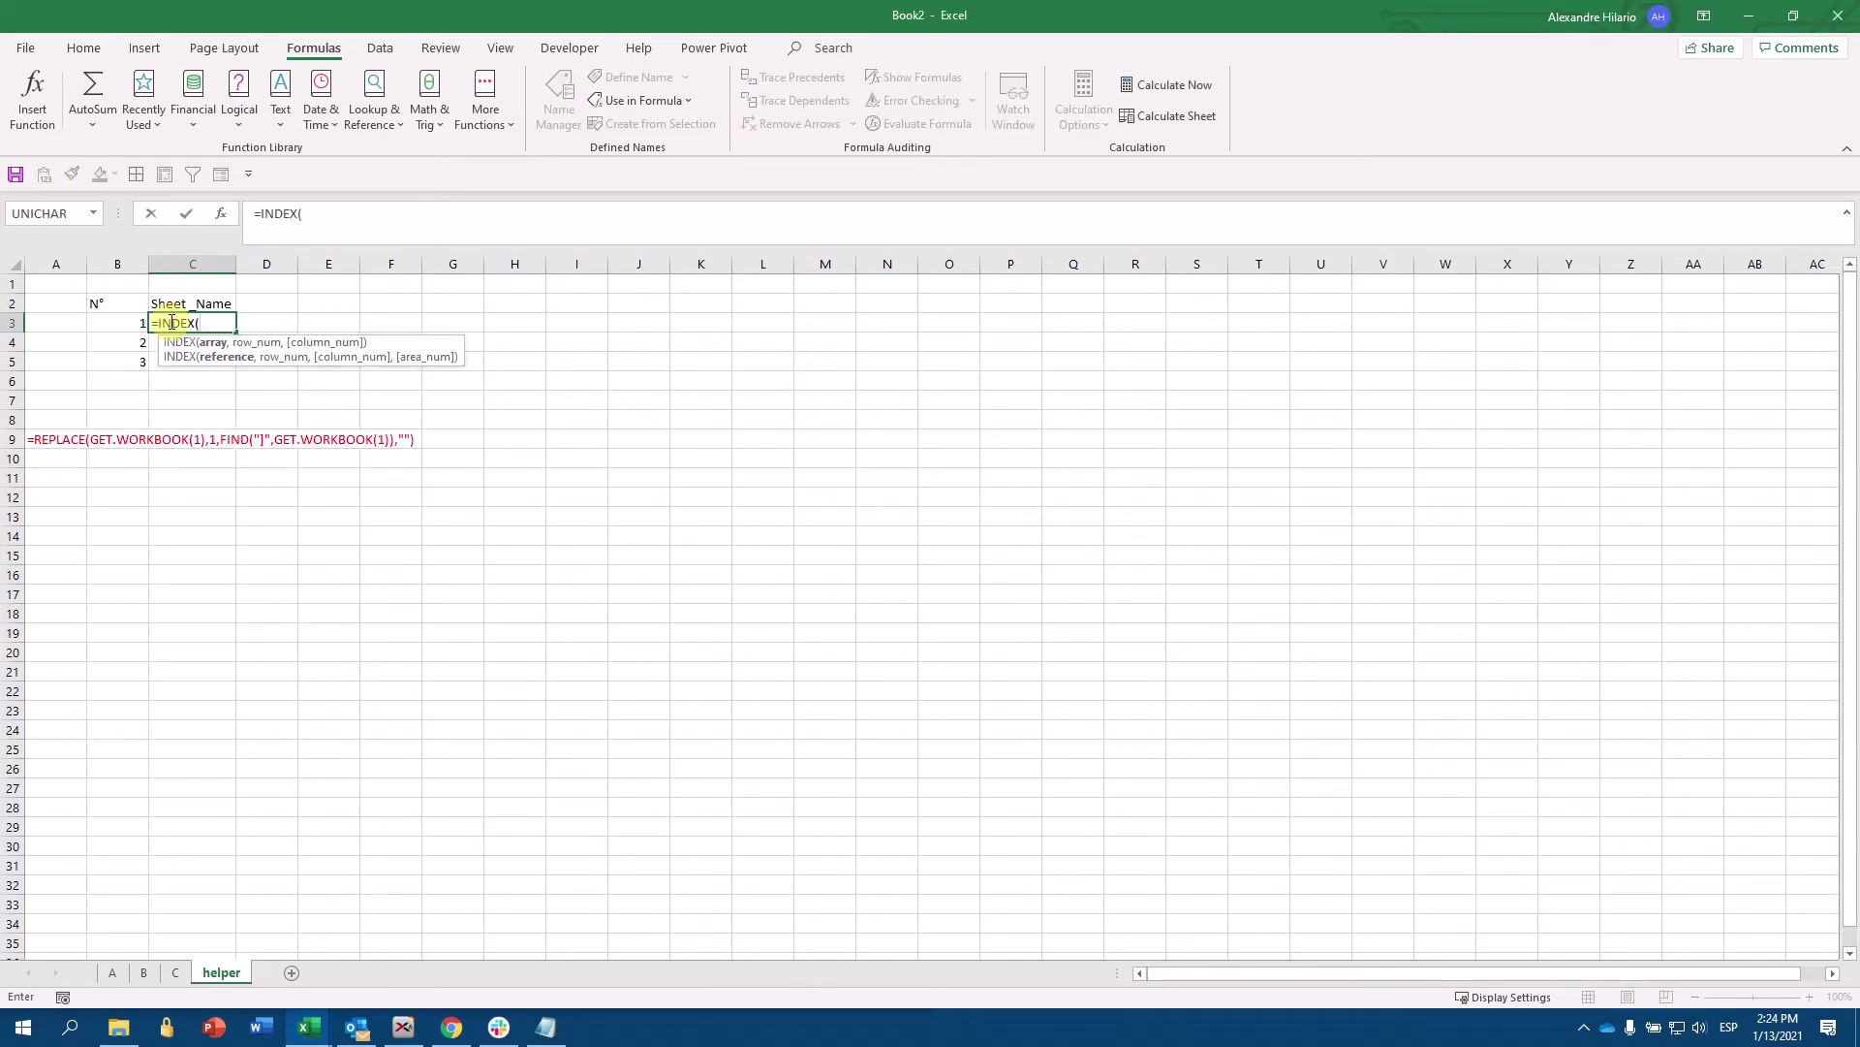
text((she)
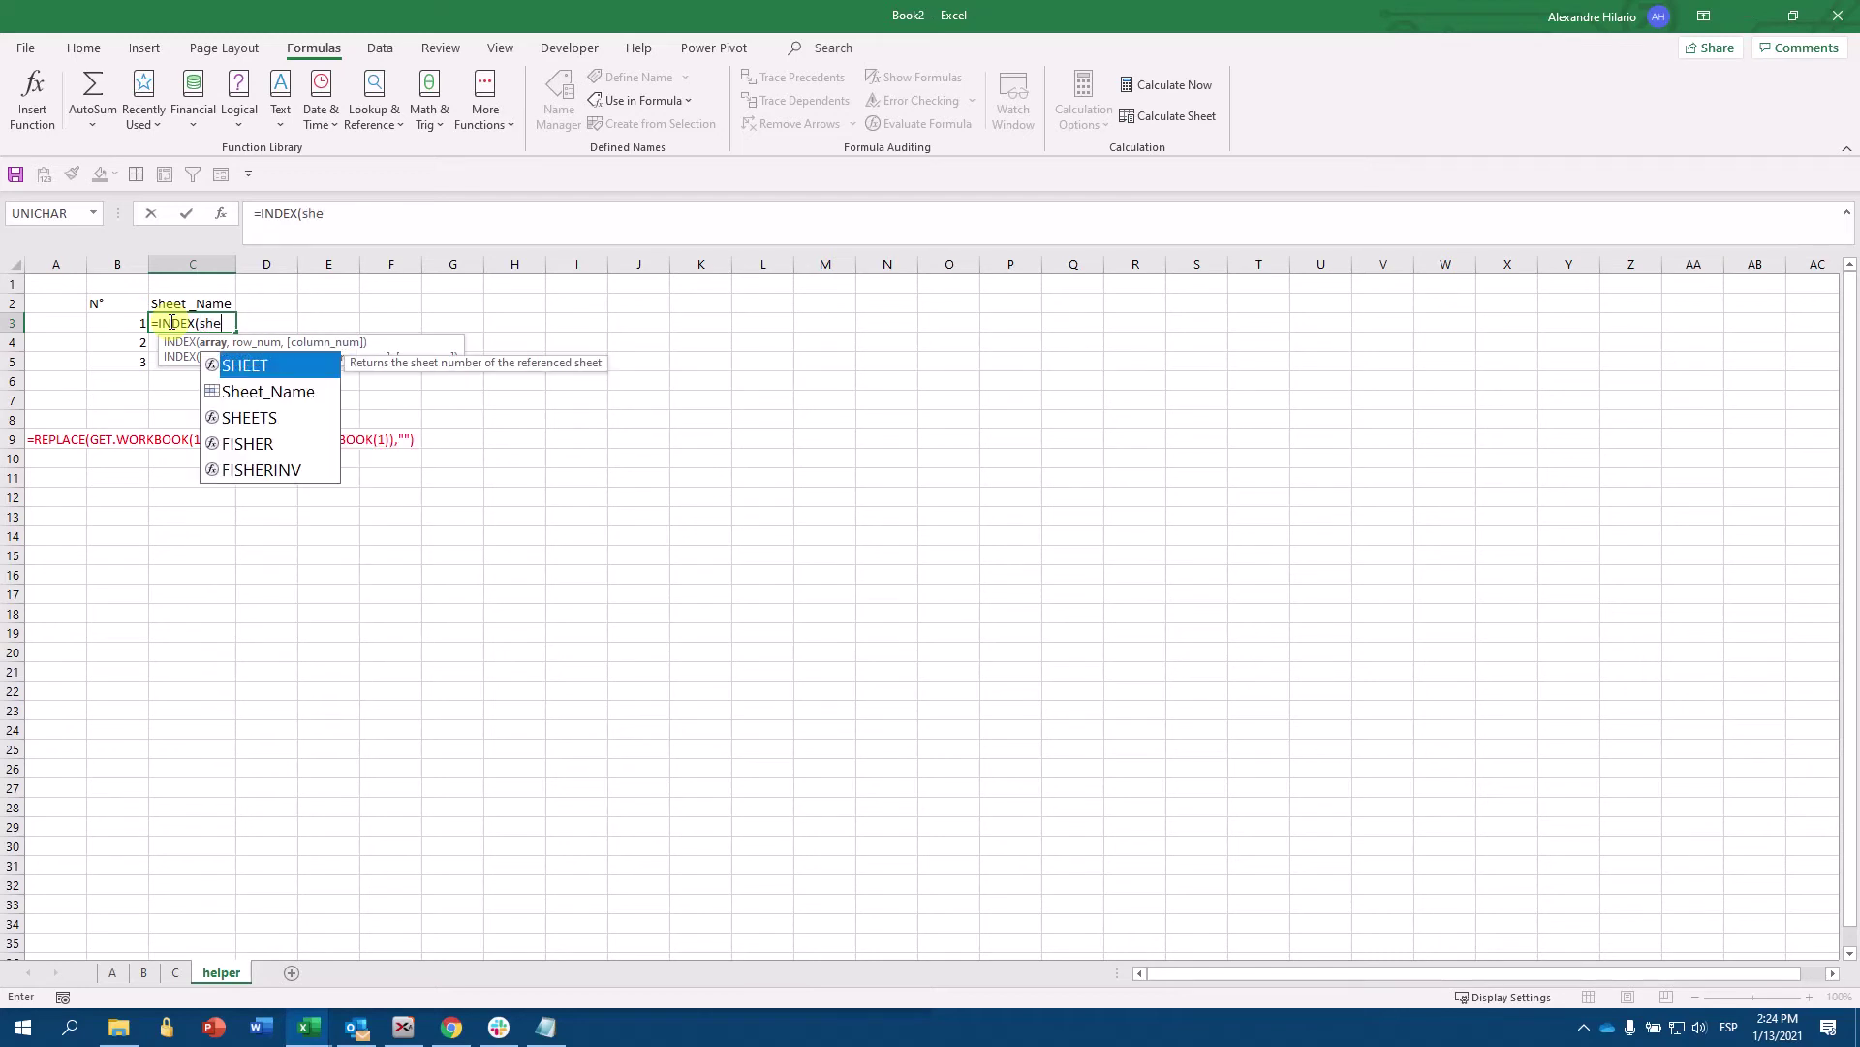
key(Down)
key(Tab)
text(,)
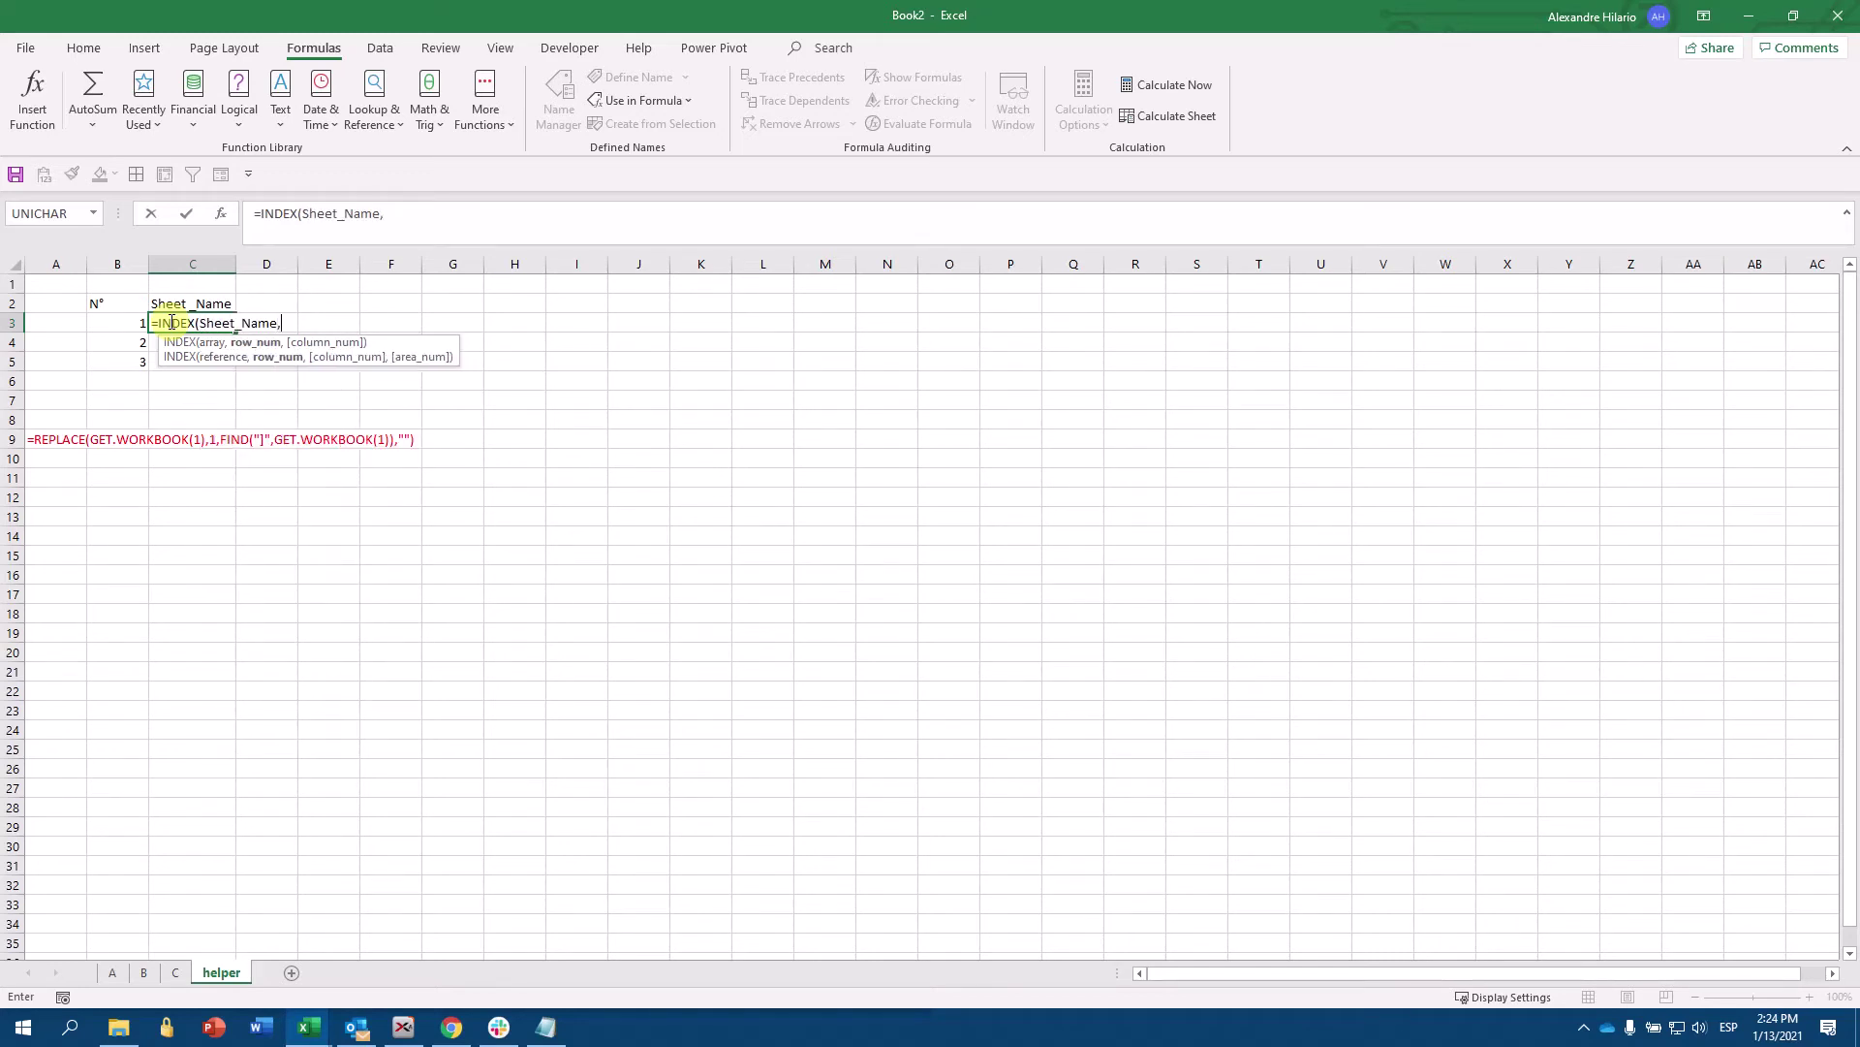
click(124, 324)
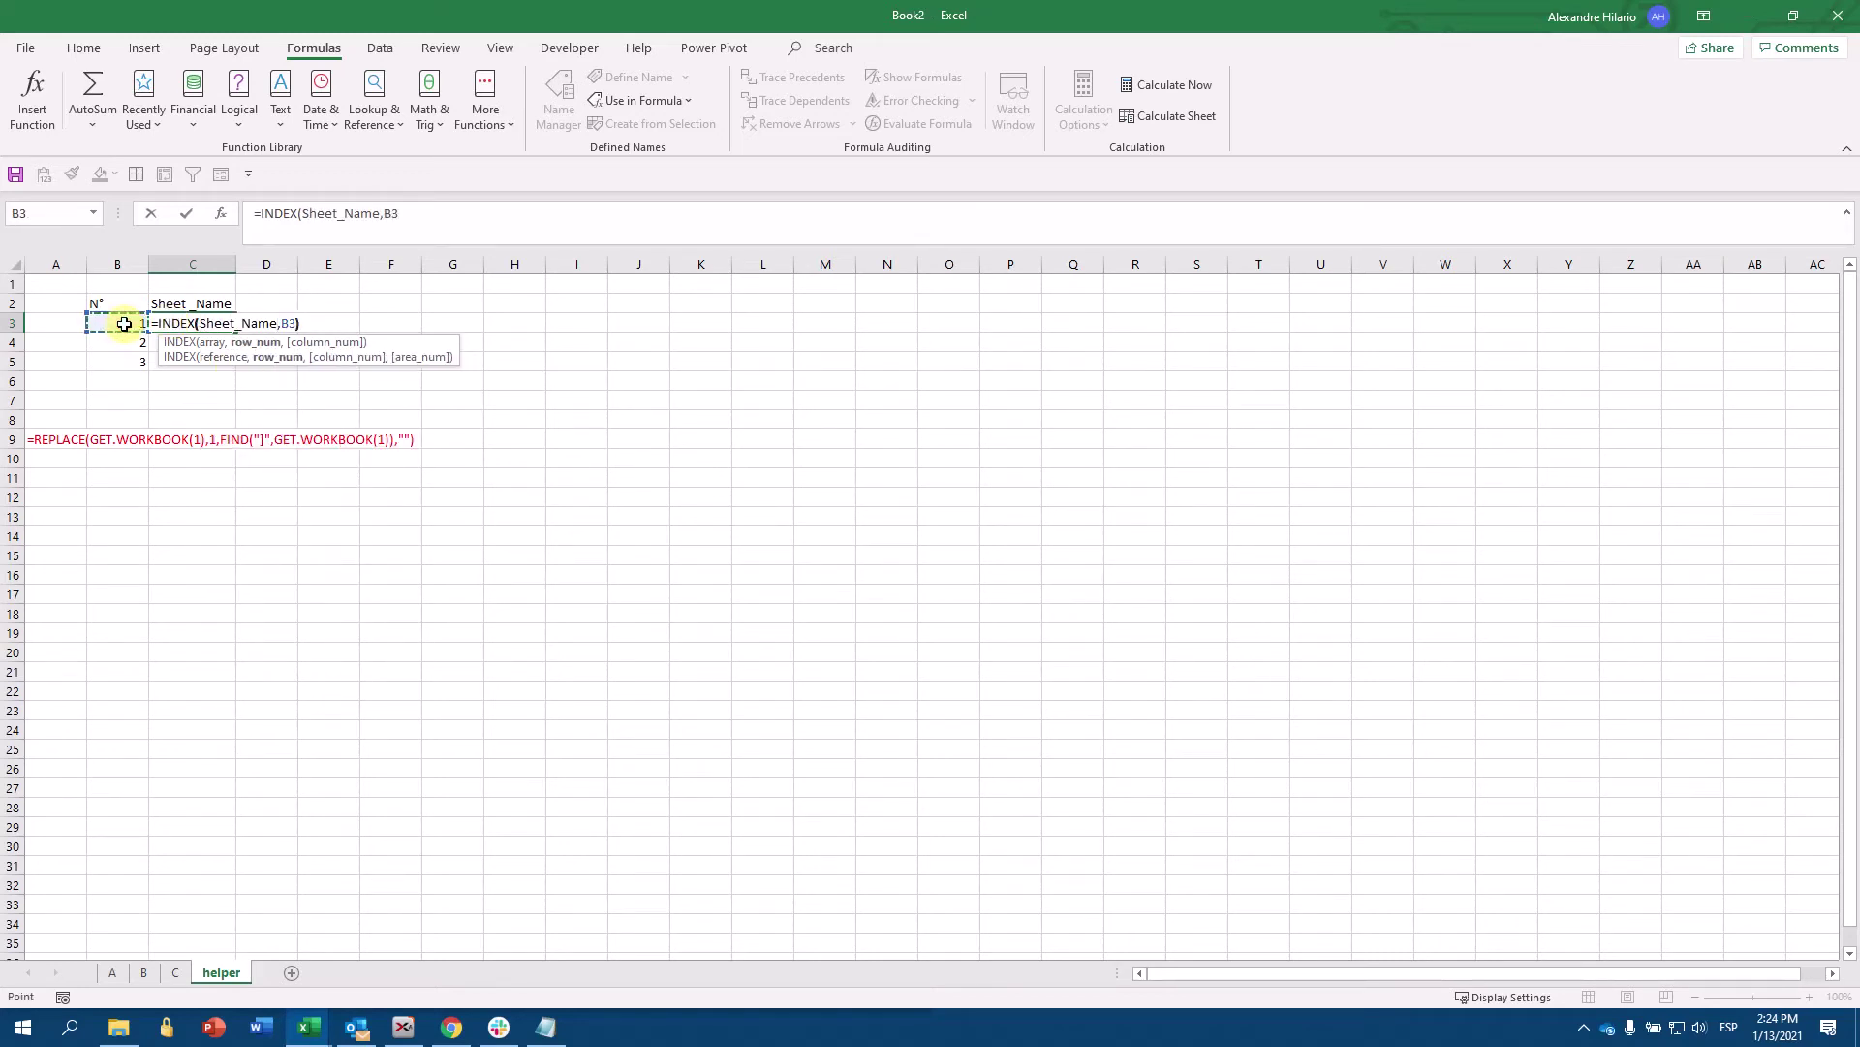
key(Return)
click(184, 322)
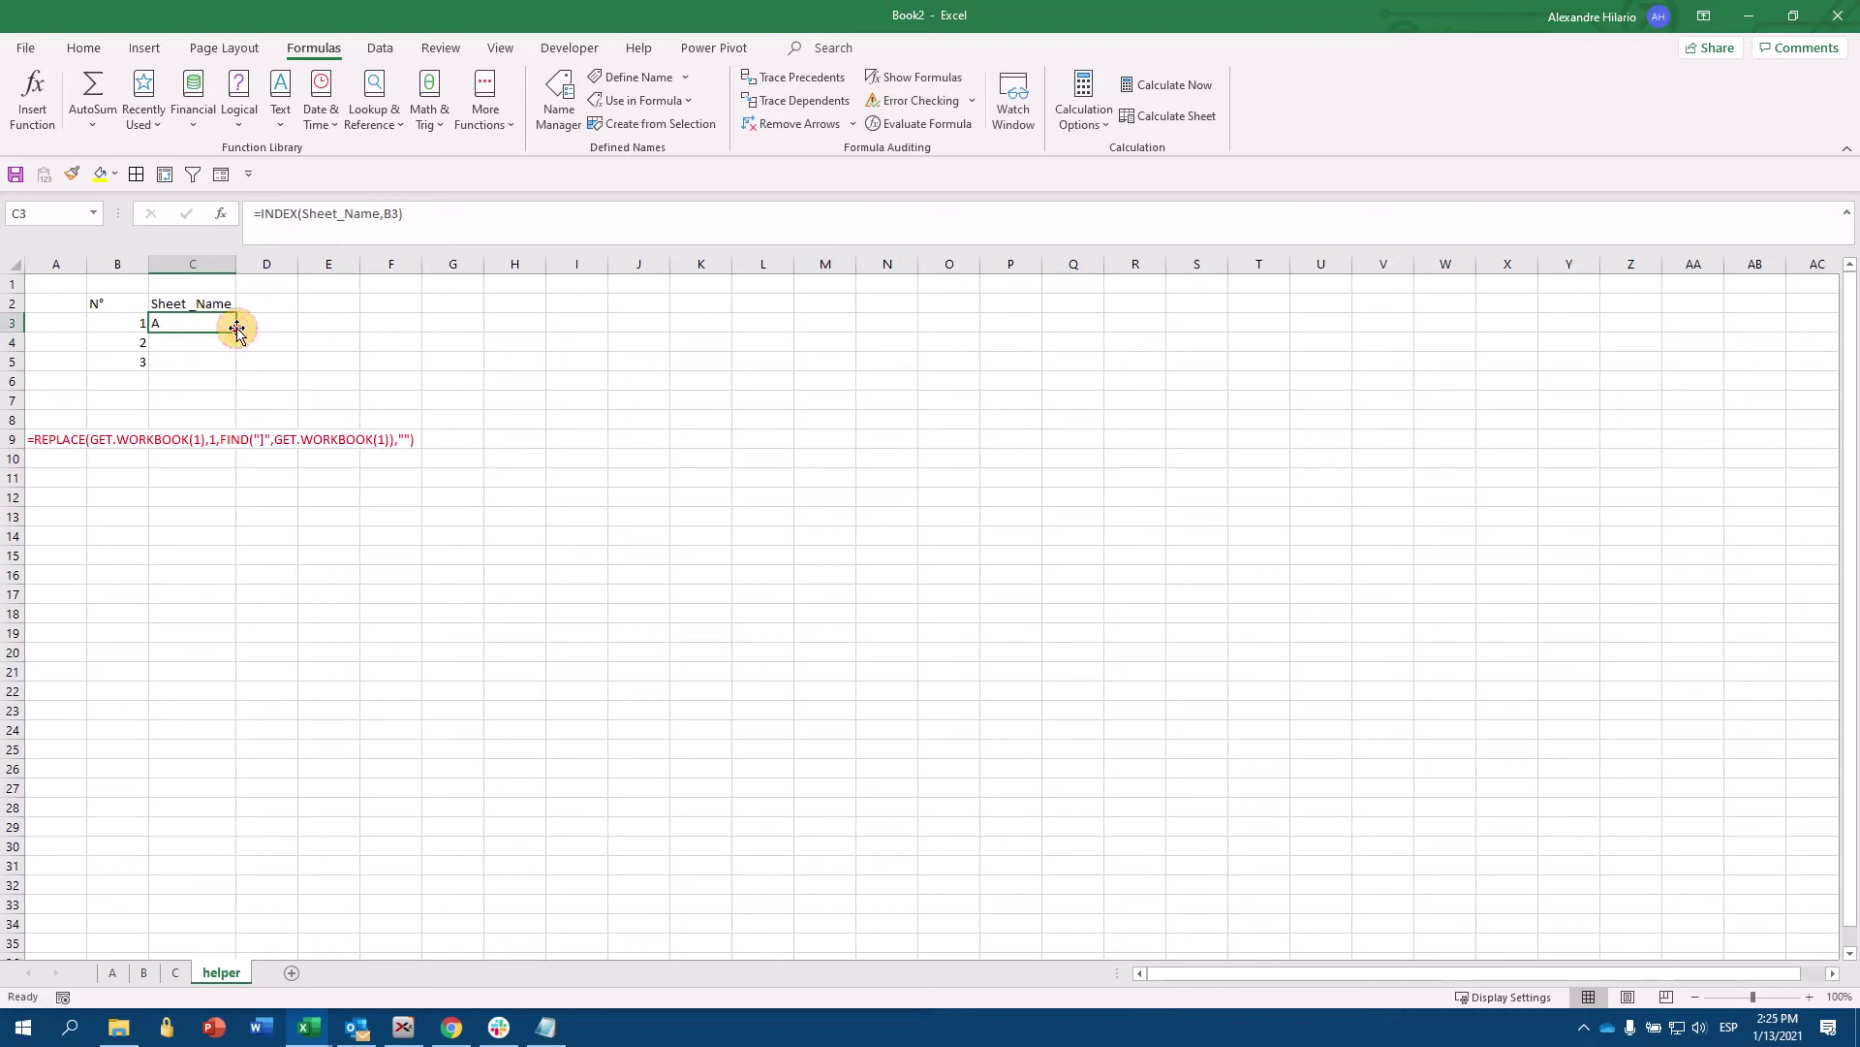
drag(236, 332, 228, 373)
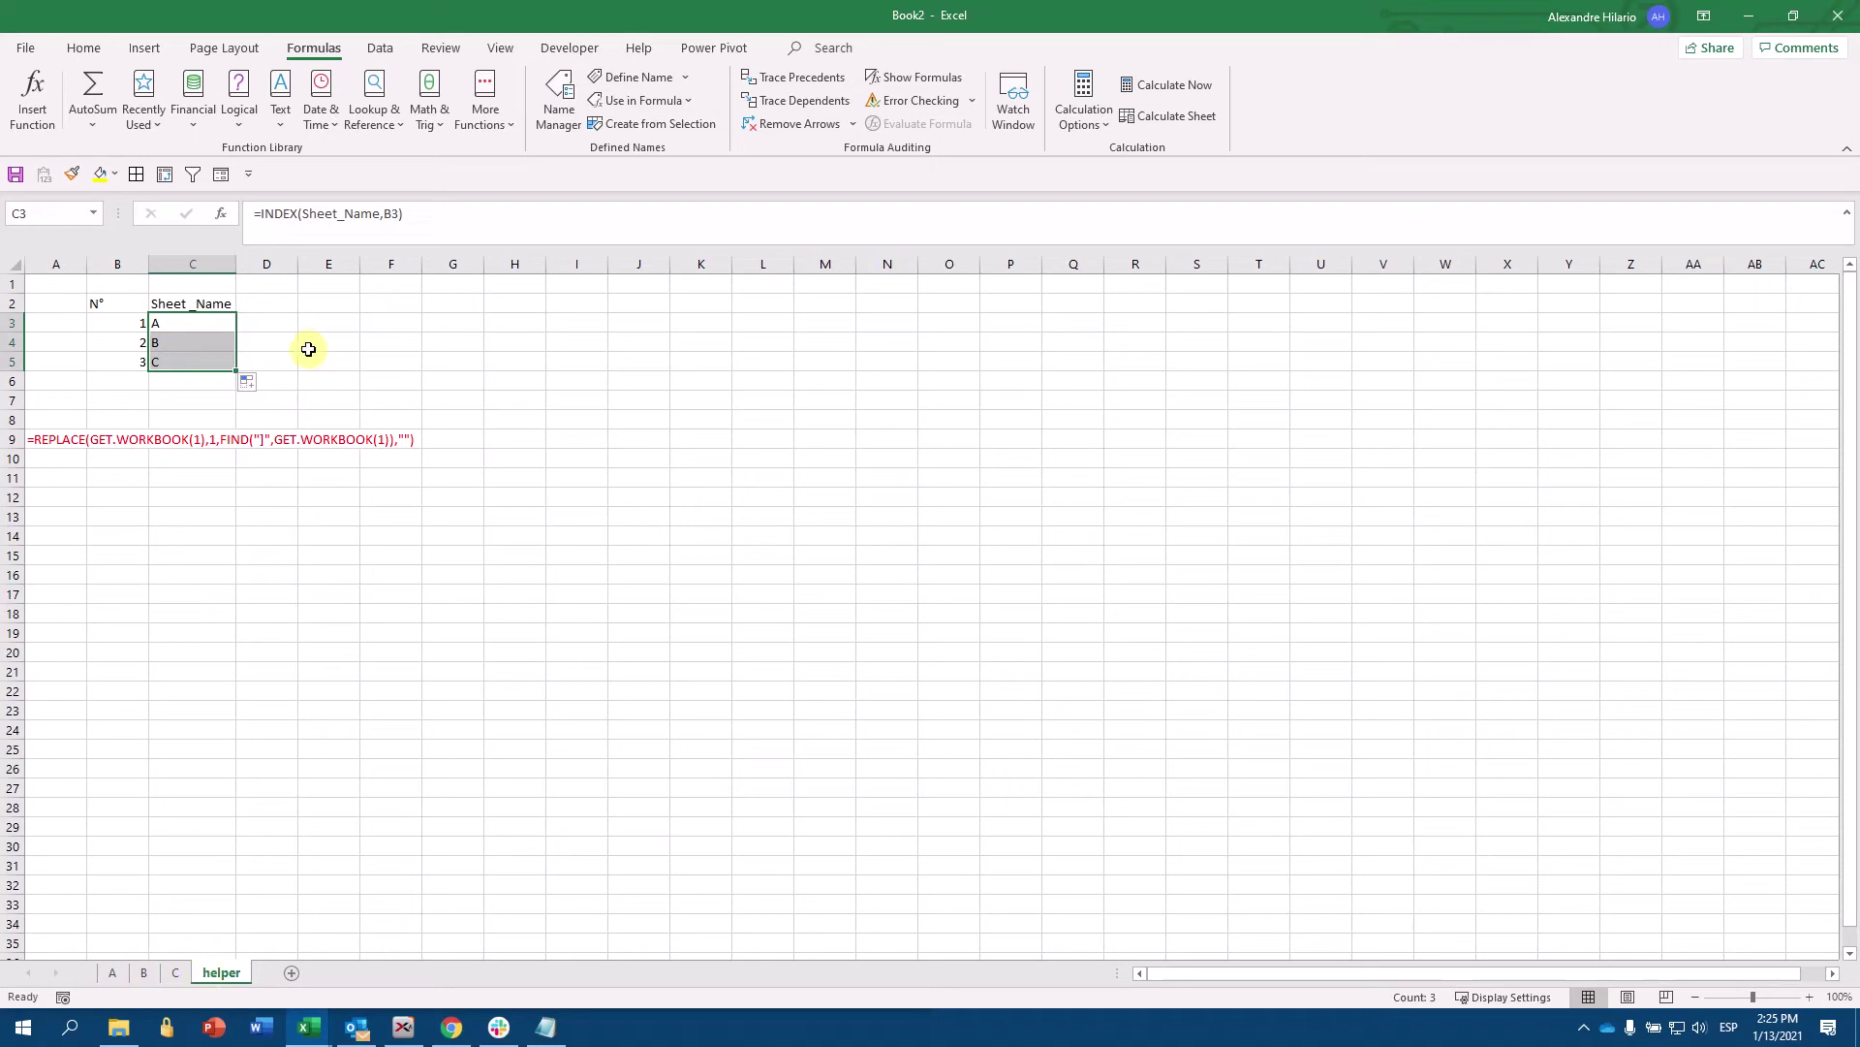
click(276, 323)
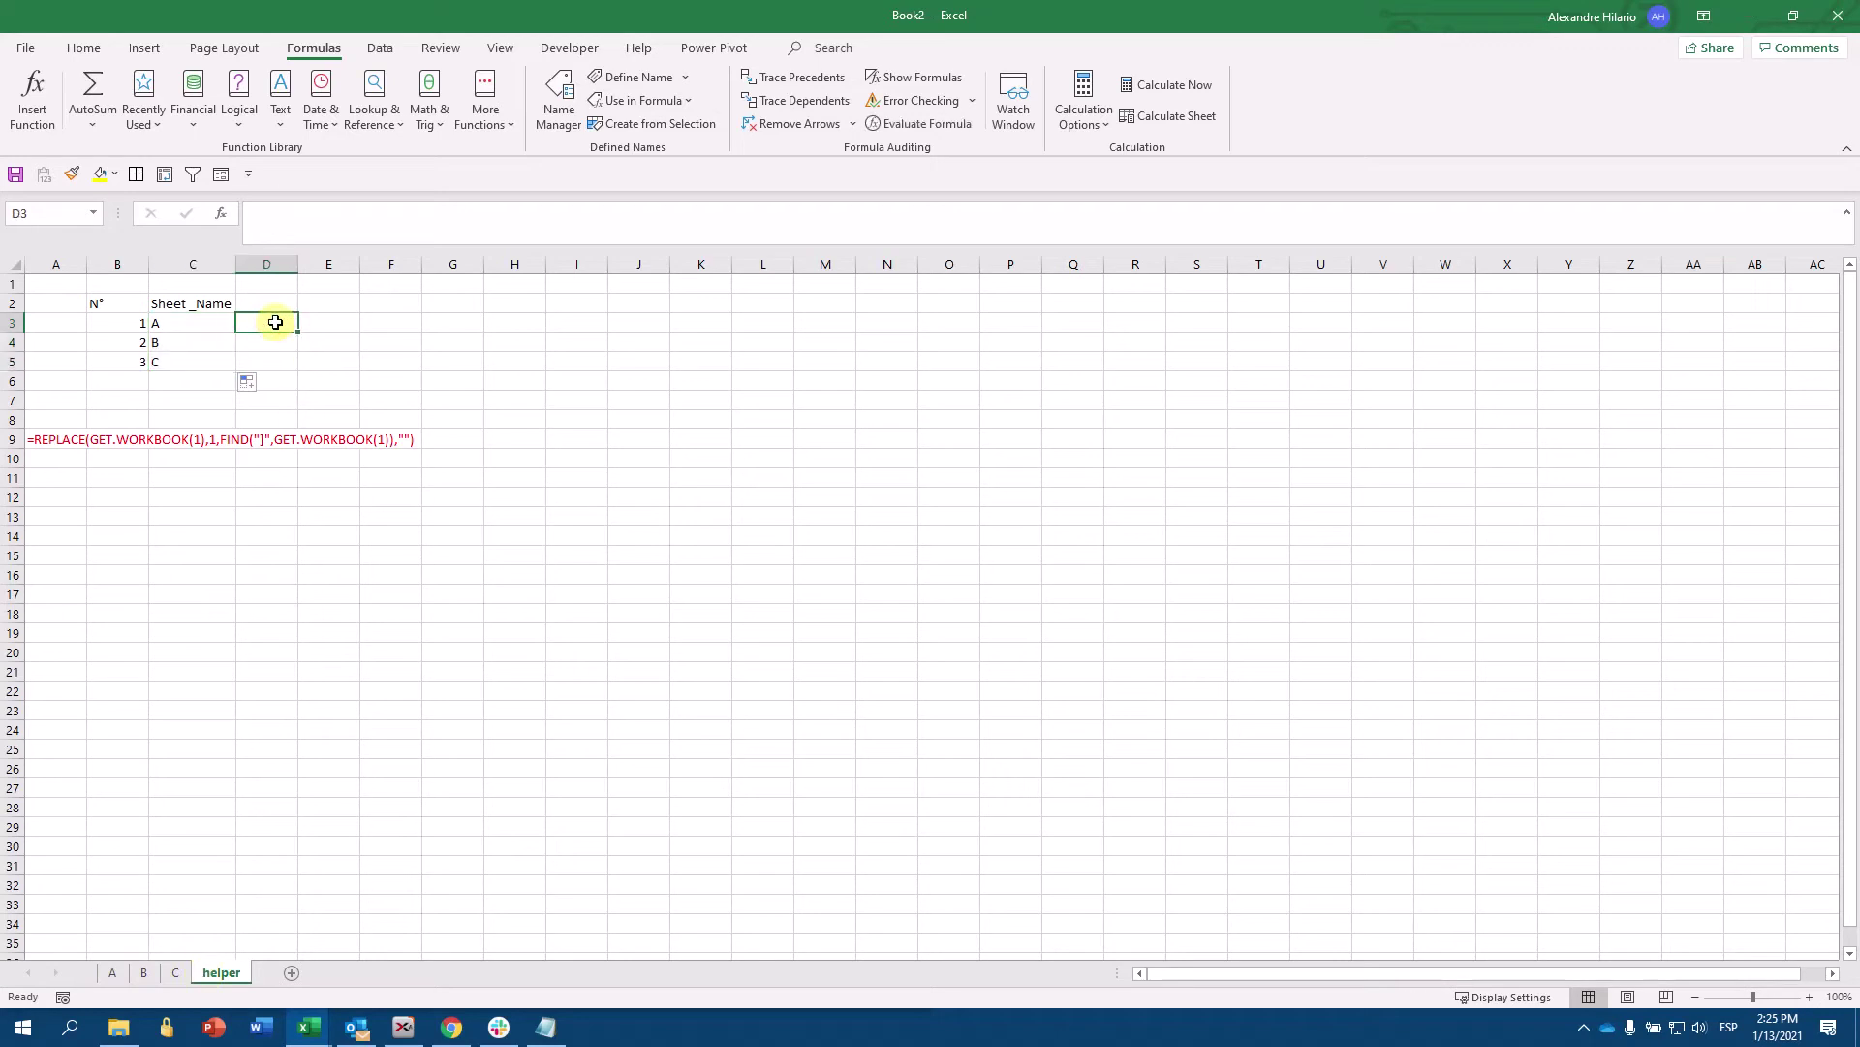
text(1)
key(Return)
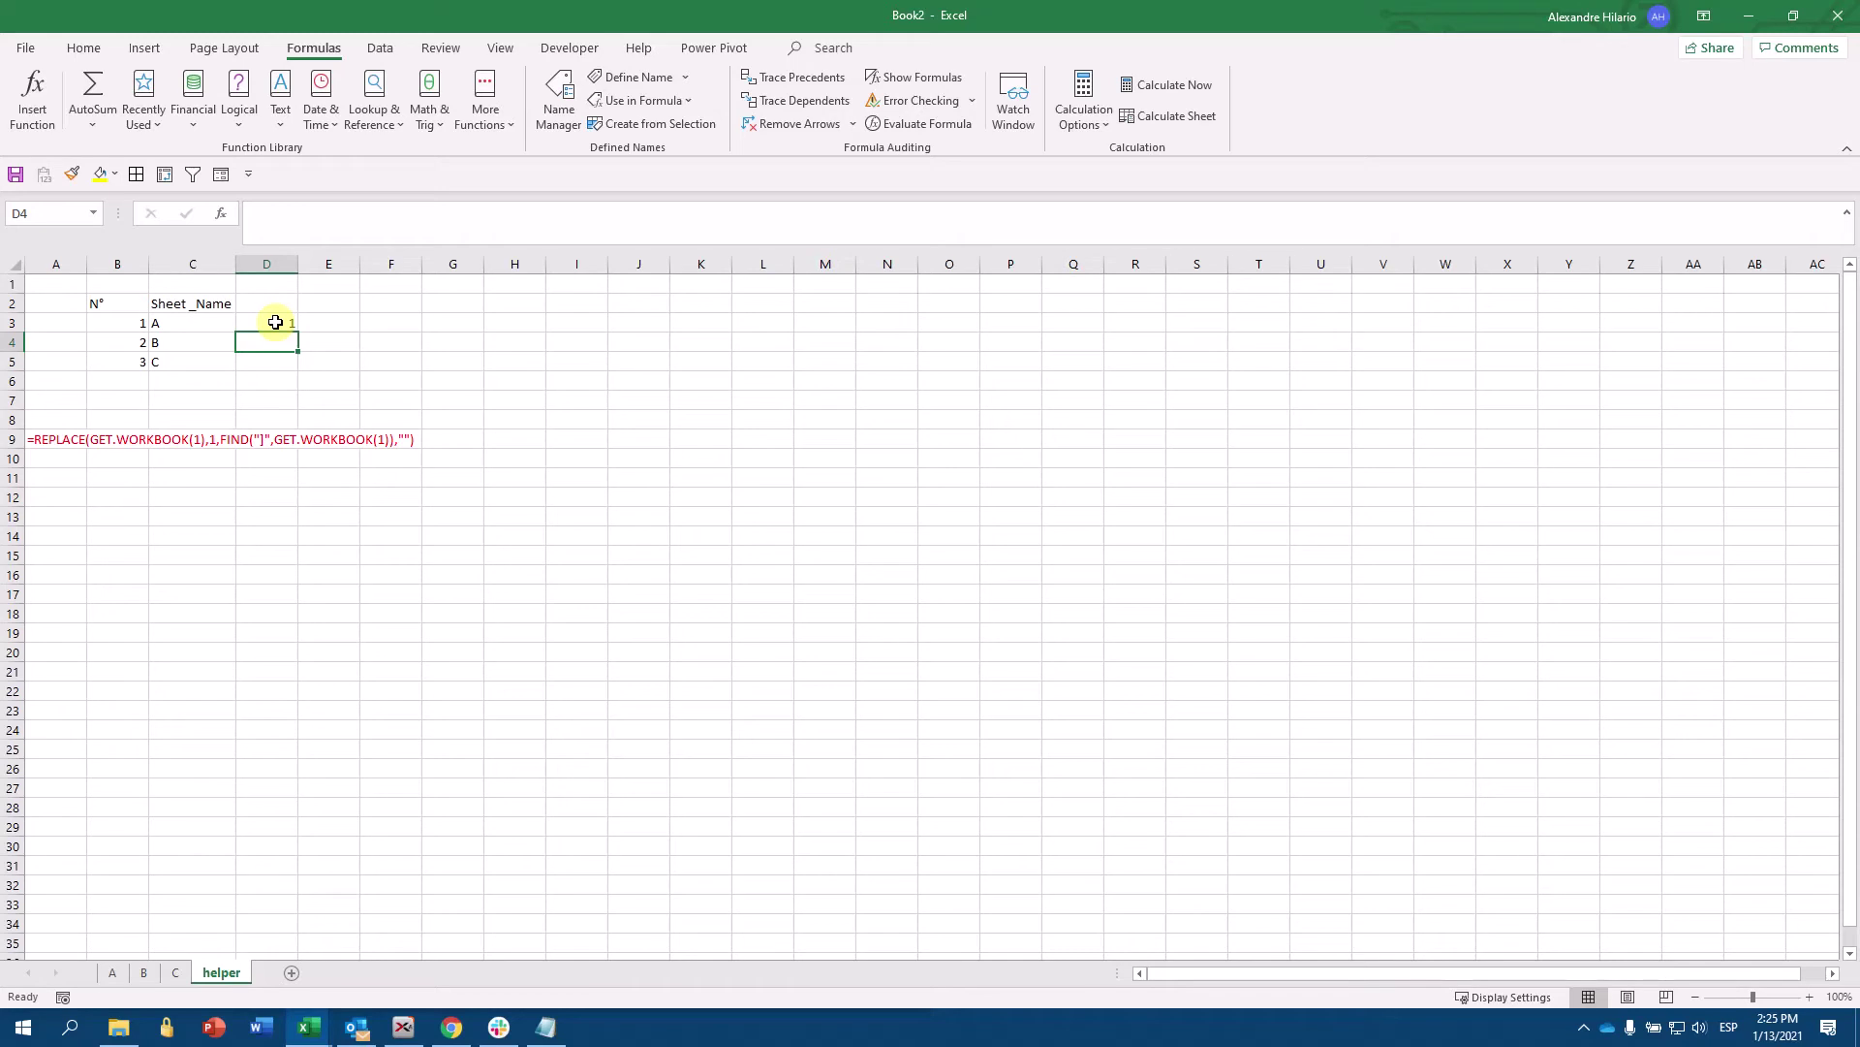
key(BackSpace)
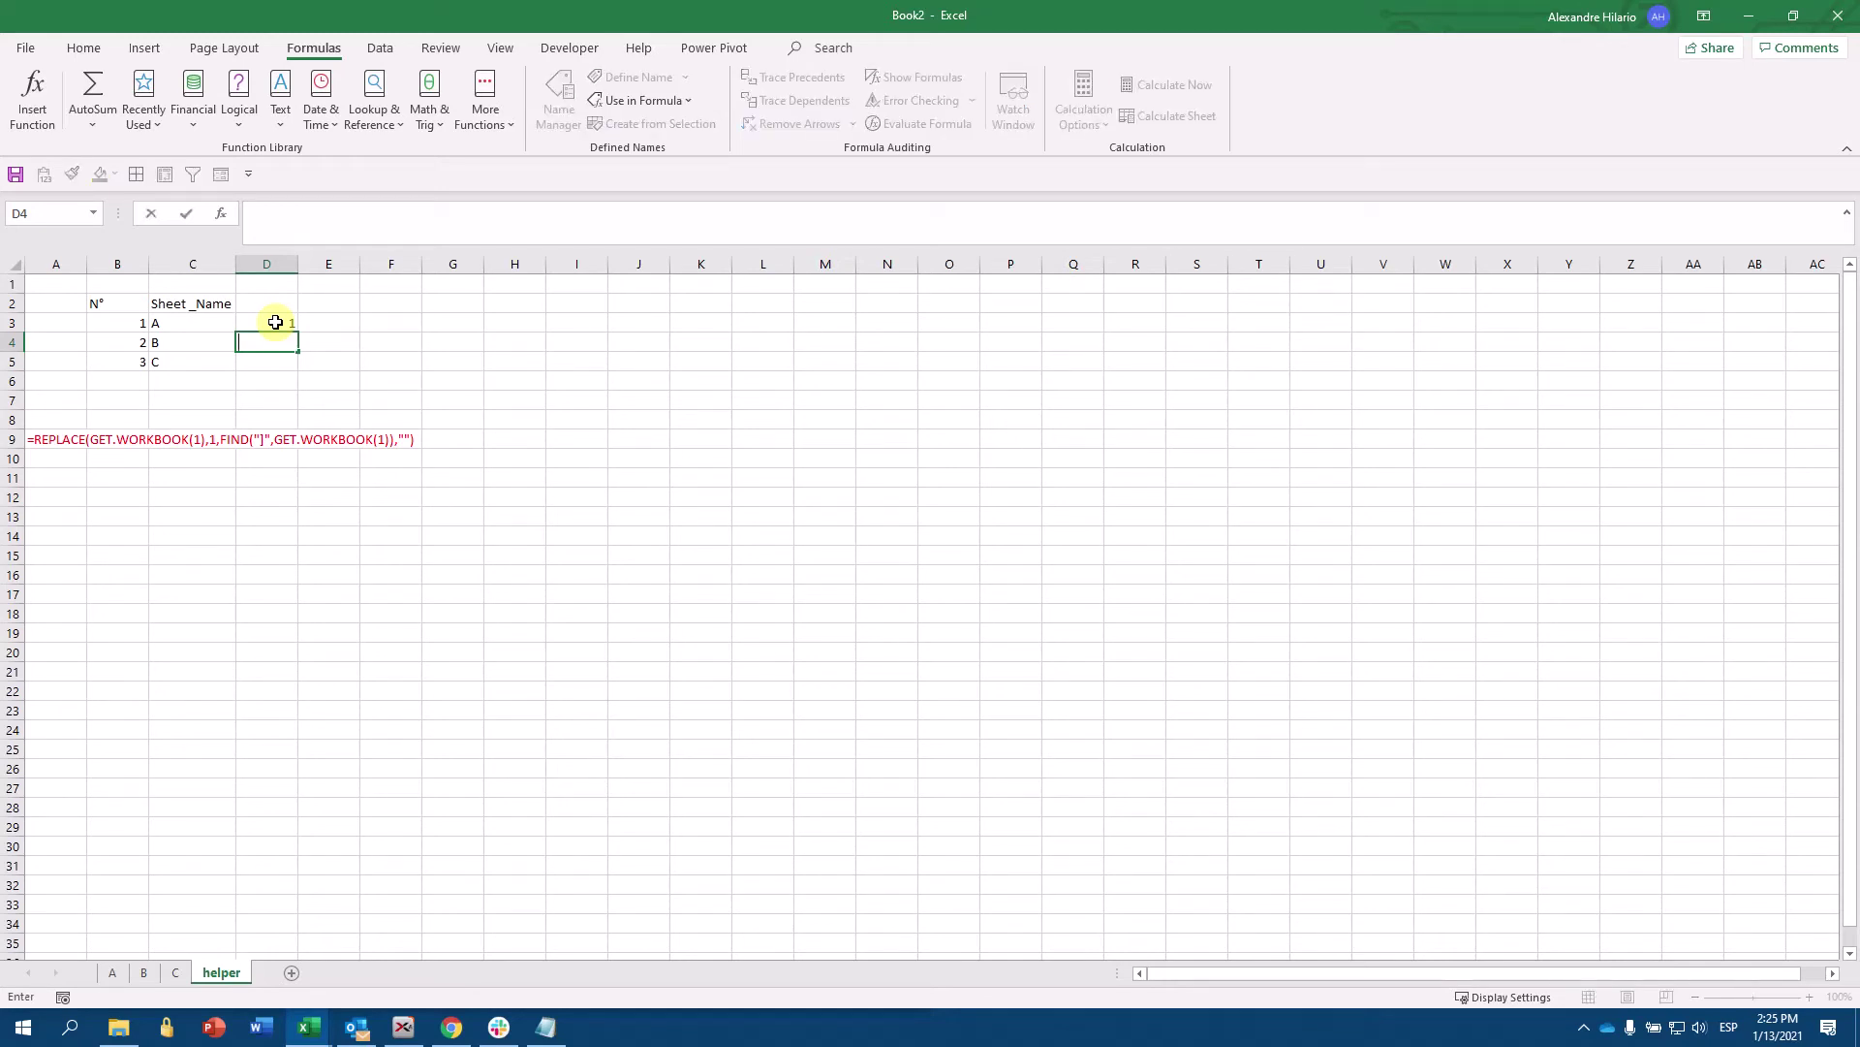
click(275, 323)
key(BackSpace)
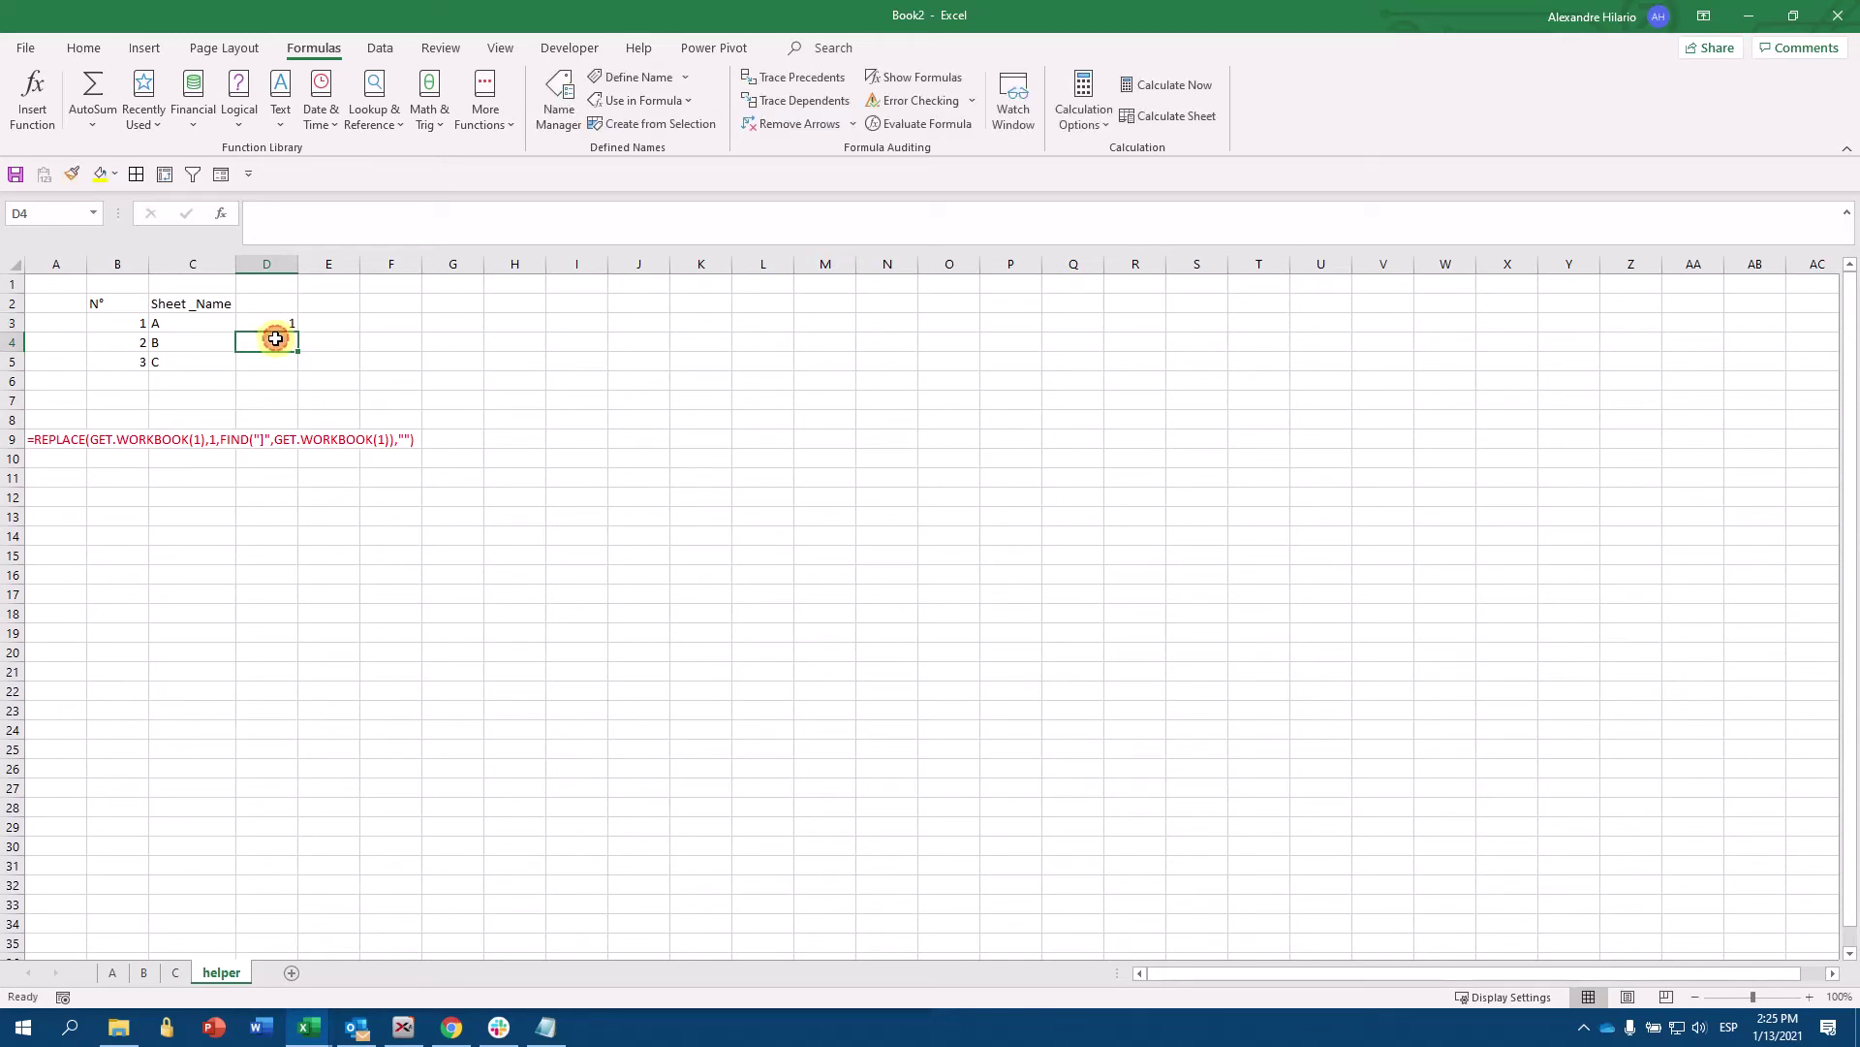
- Check the ID column on sheet A, and enter =INDIRECT("'"&C3&"'!B3") in cell D3 of the helper sheet
click(112, 972)
drag(129, 323, 137, 416)
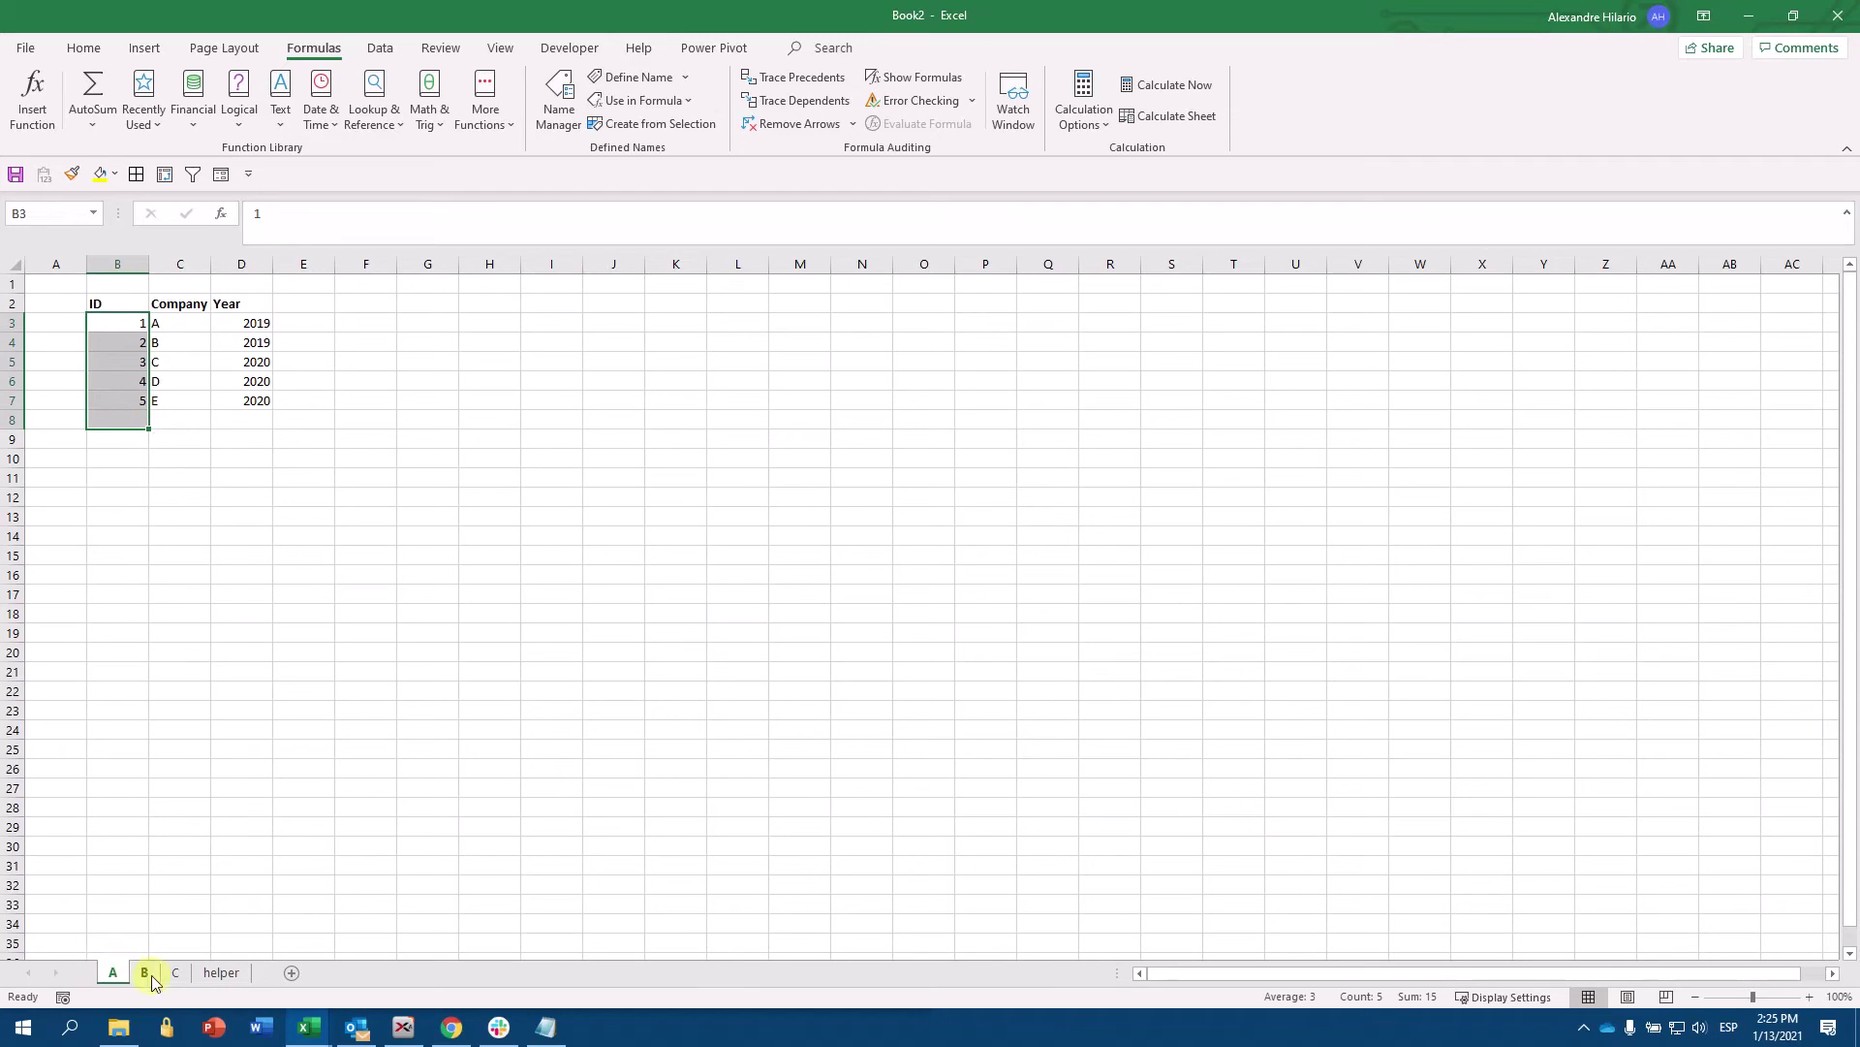
click(219, 972)
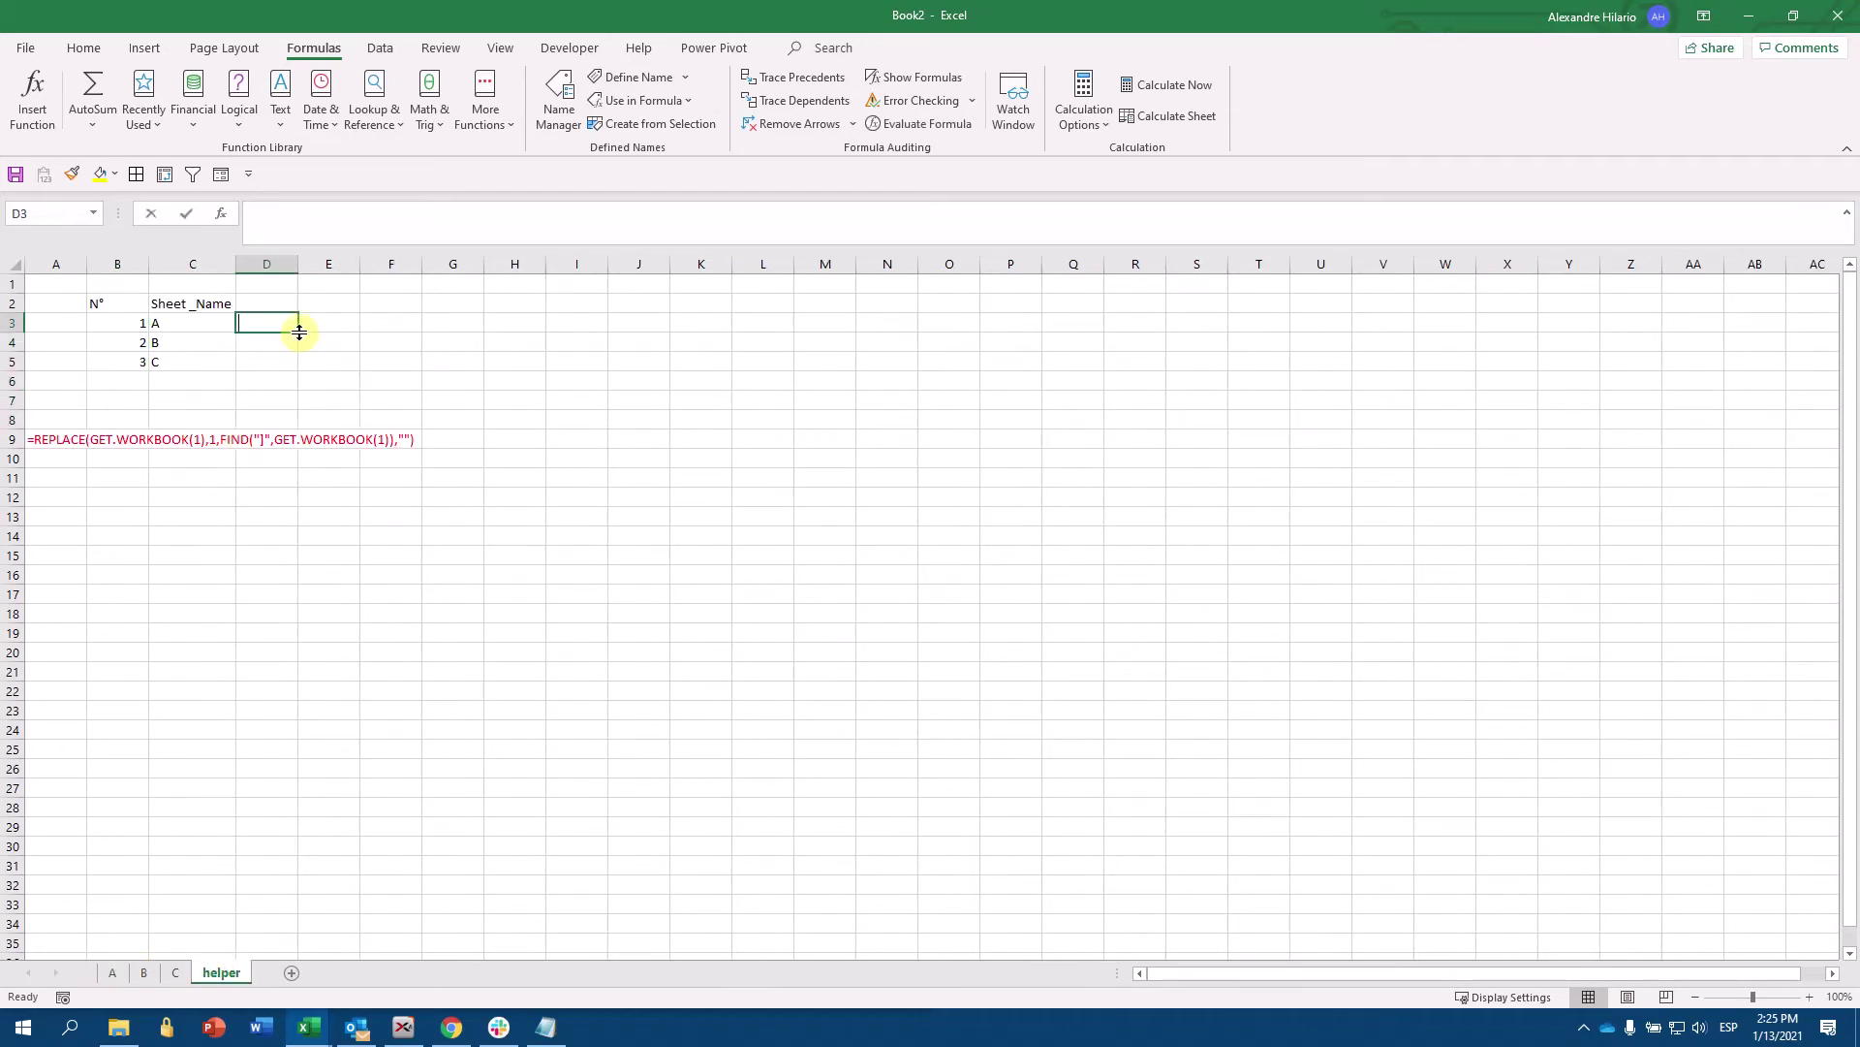
text(=in)
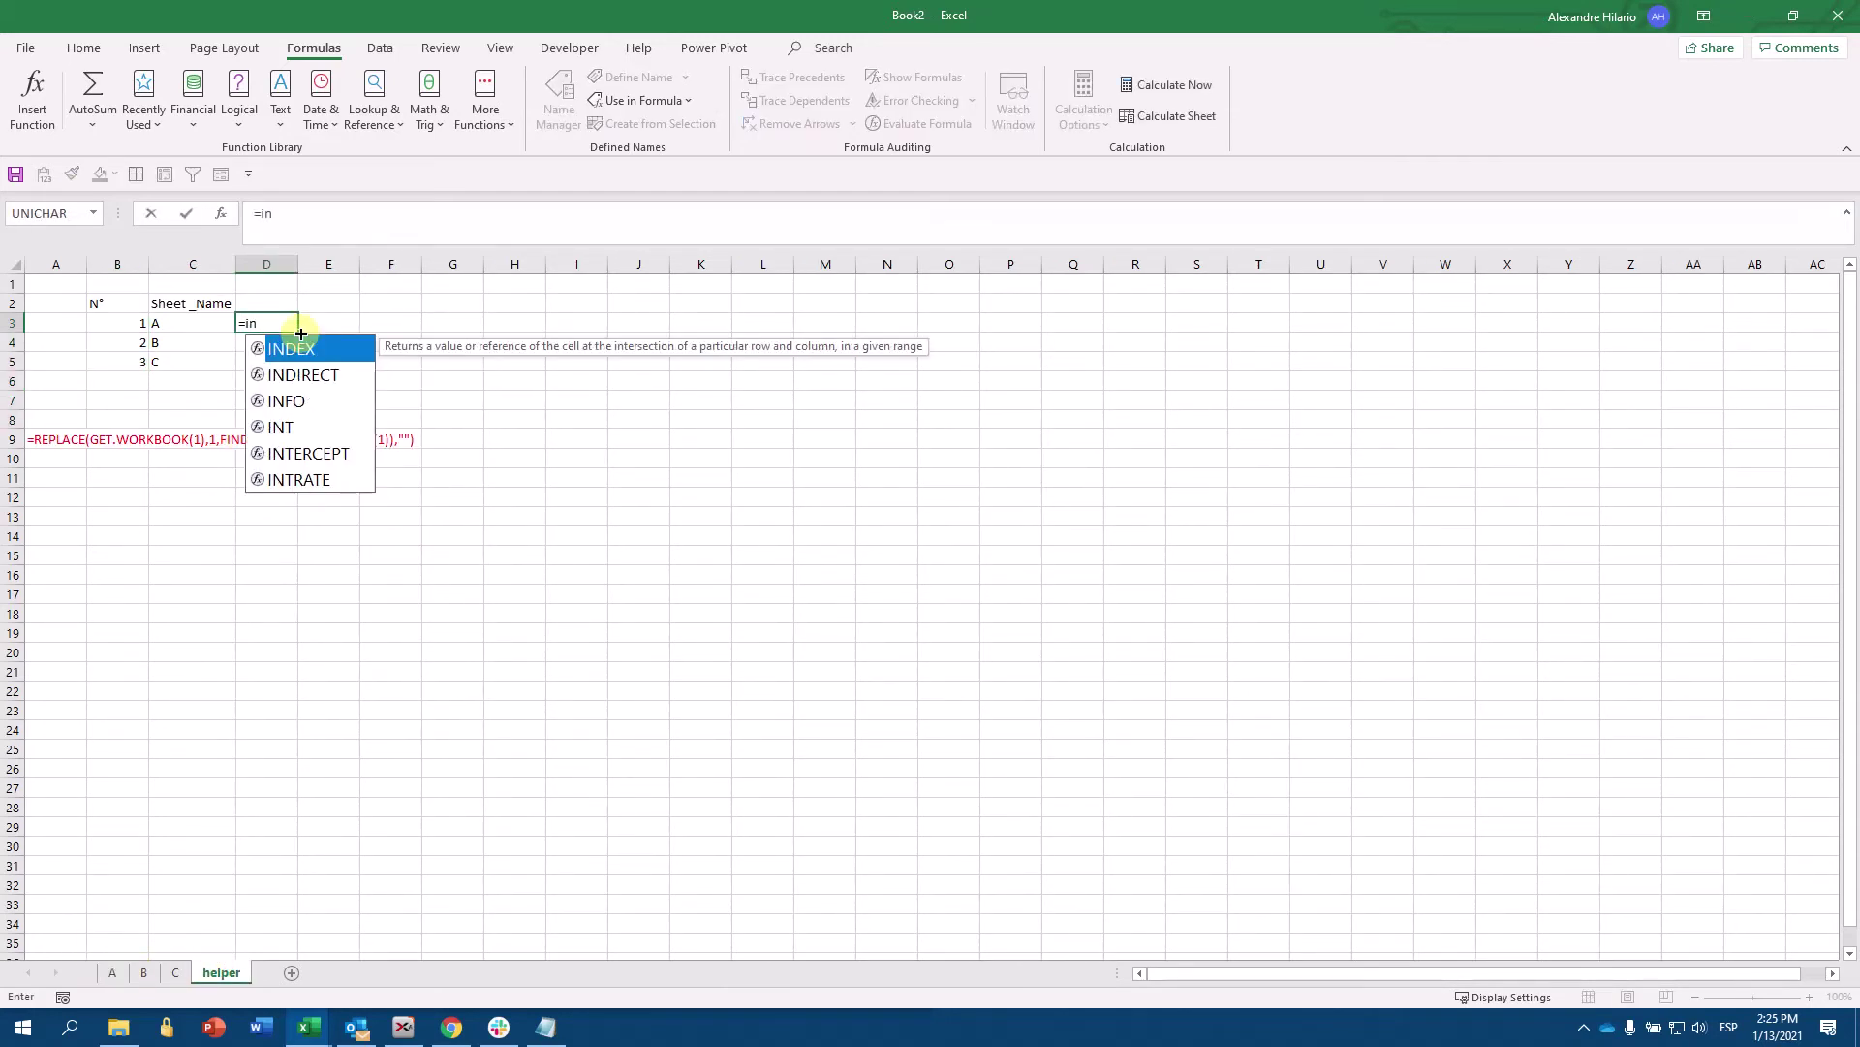
key(Down)
key(Tab)
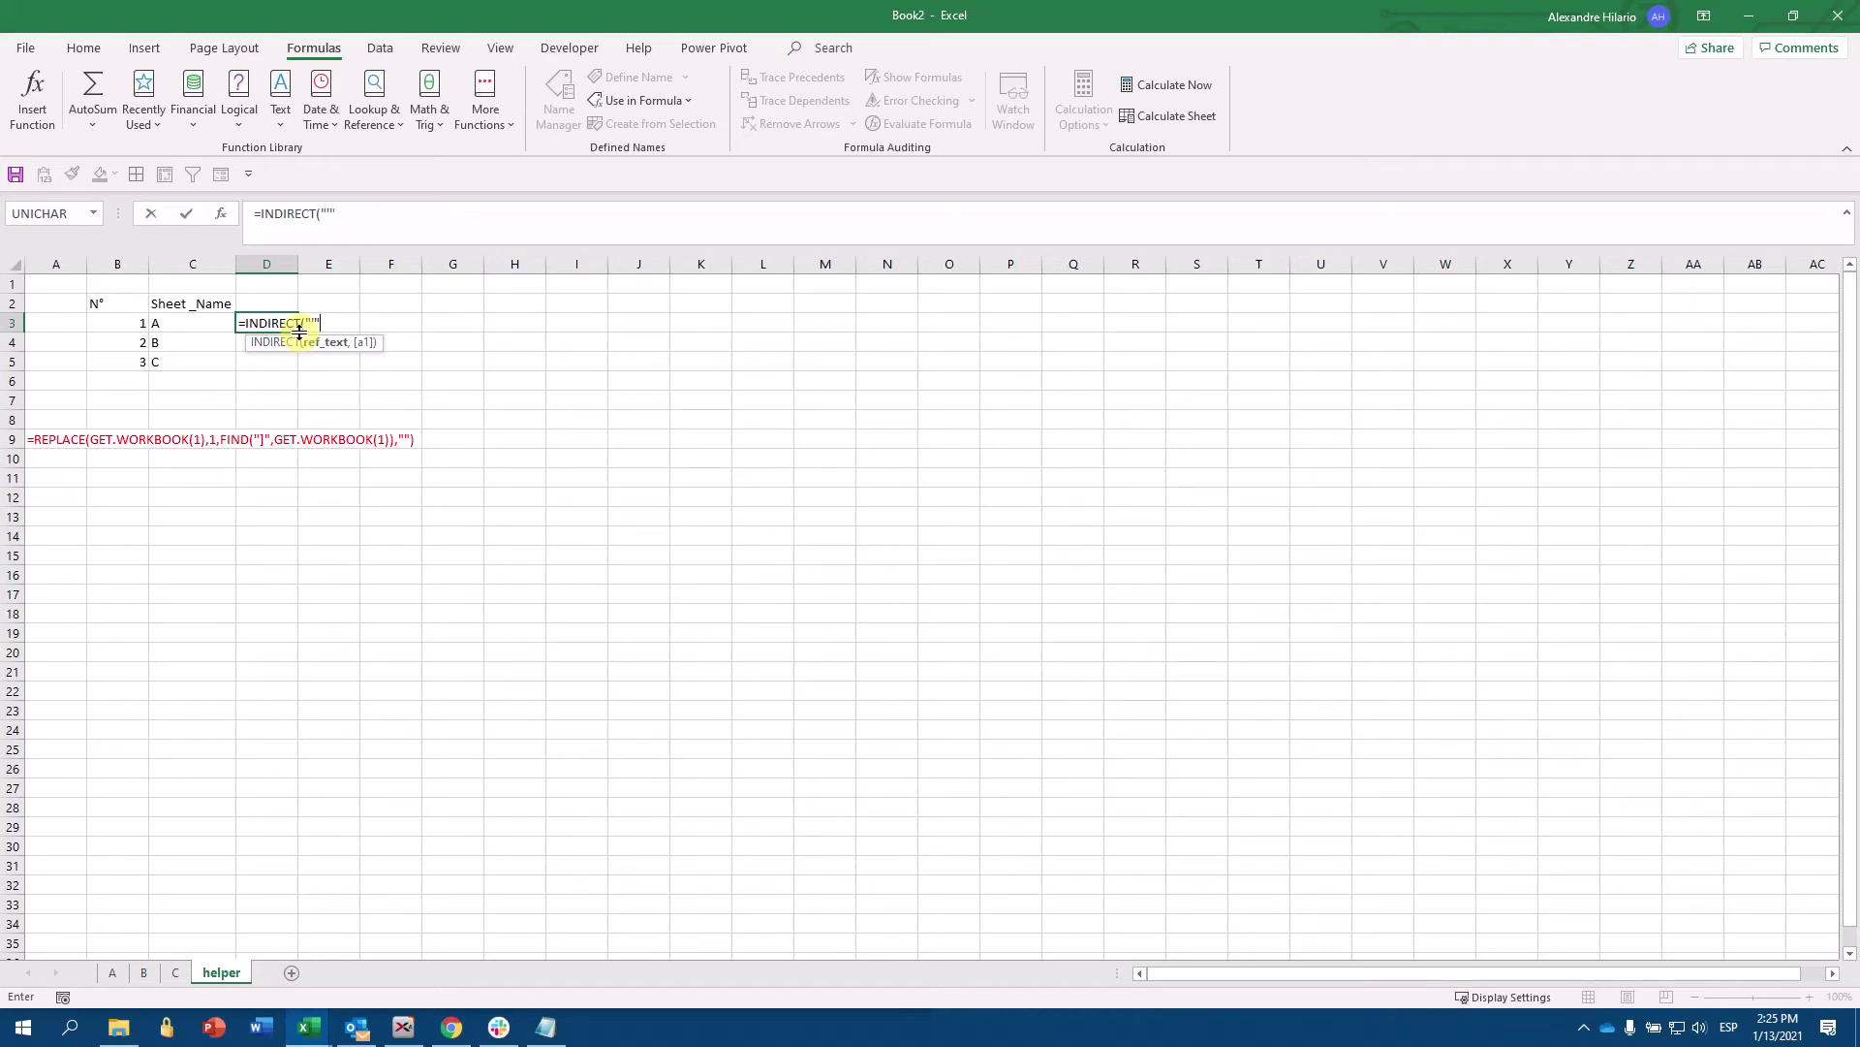
click(170, 325)
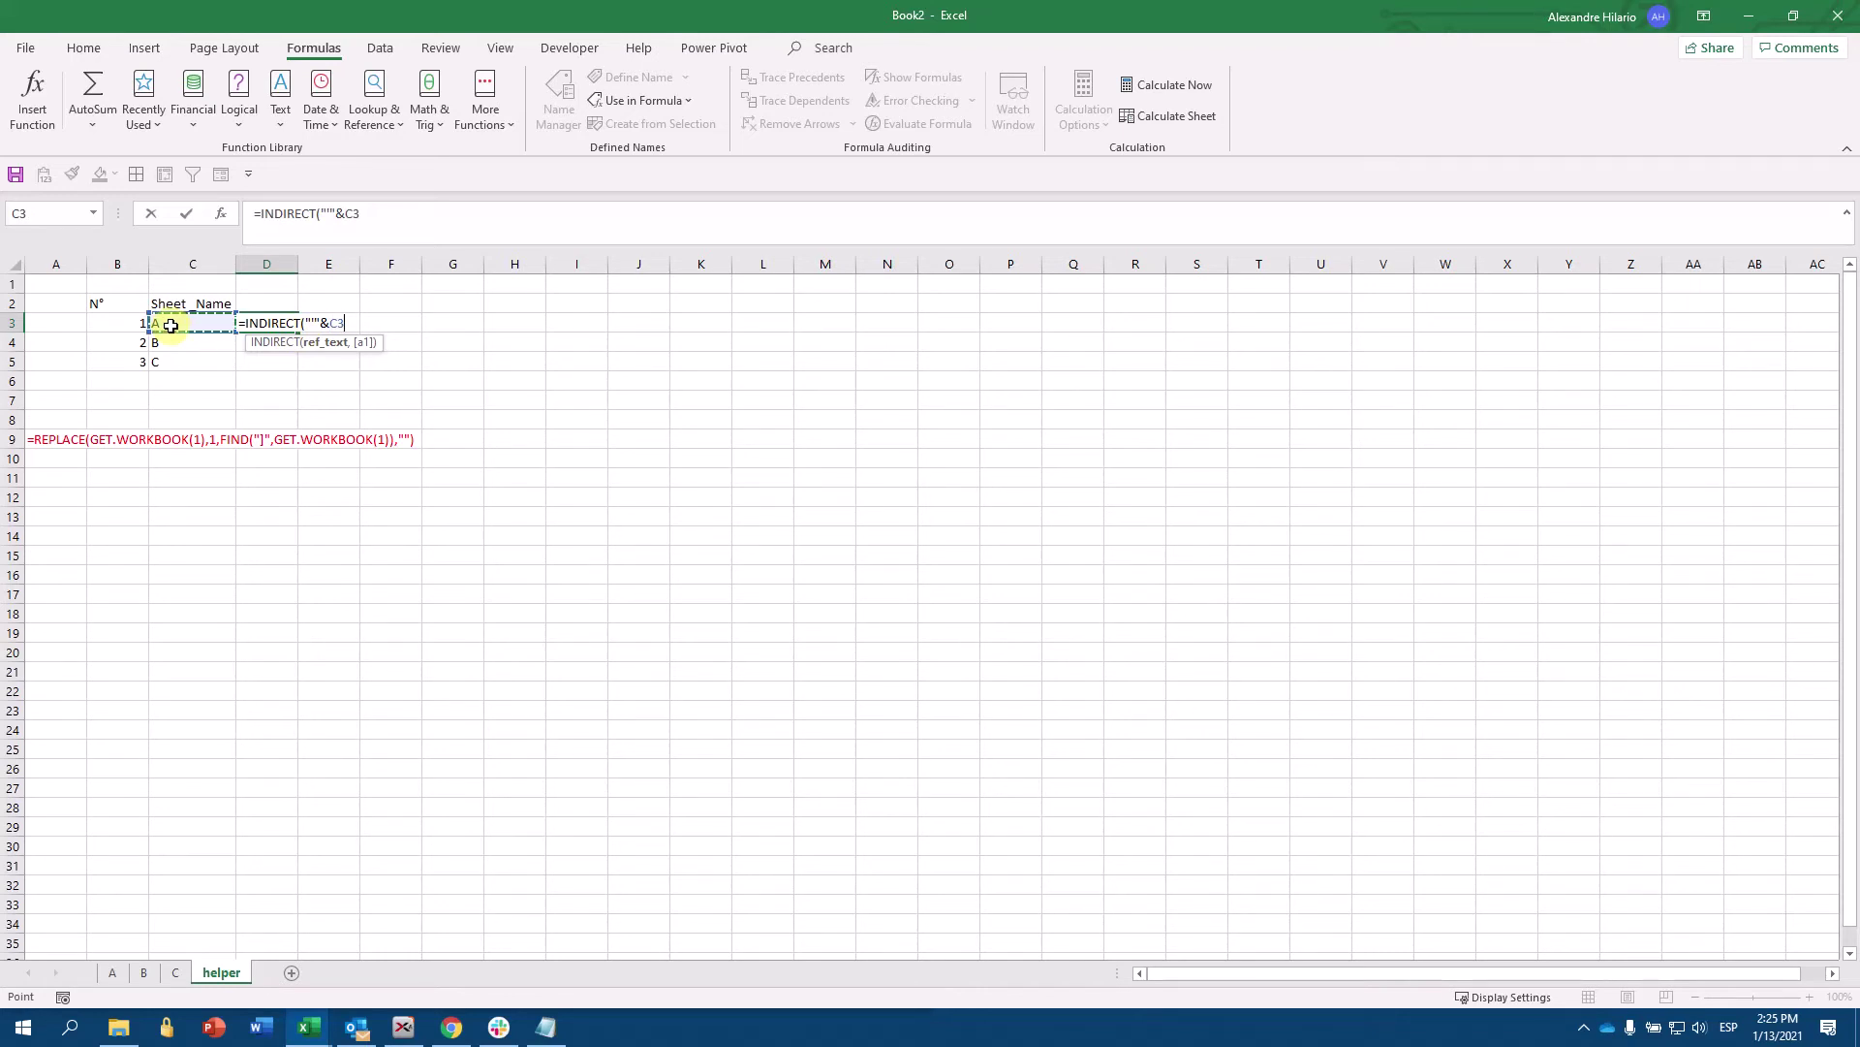
text(&)
text())
key(Return)
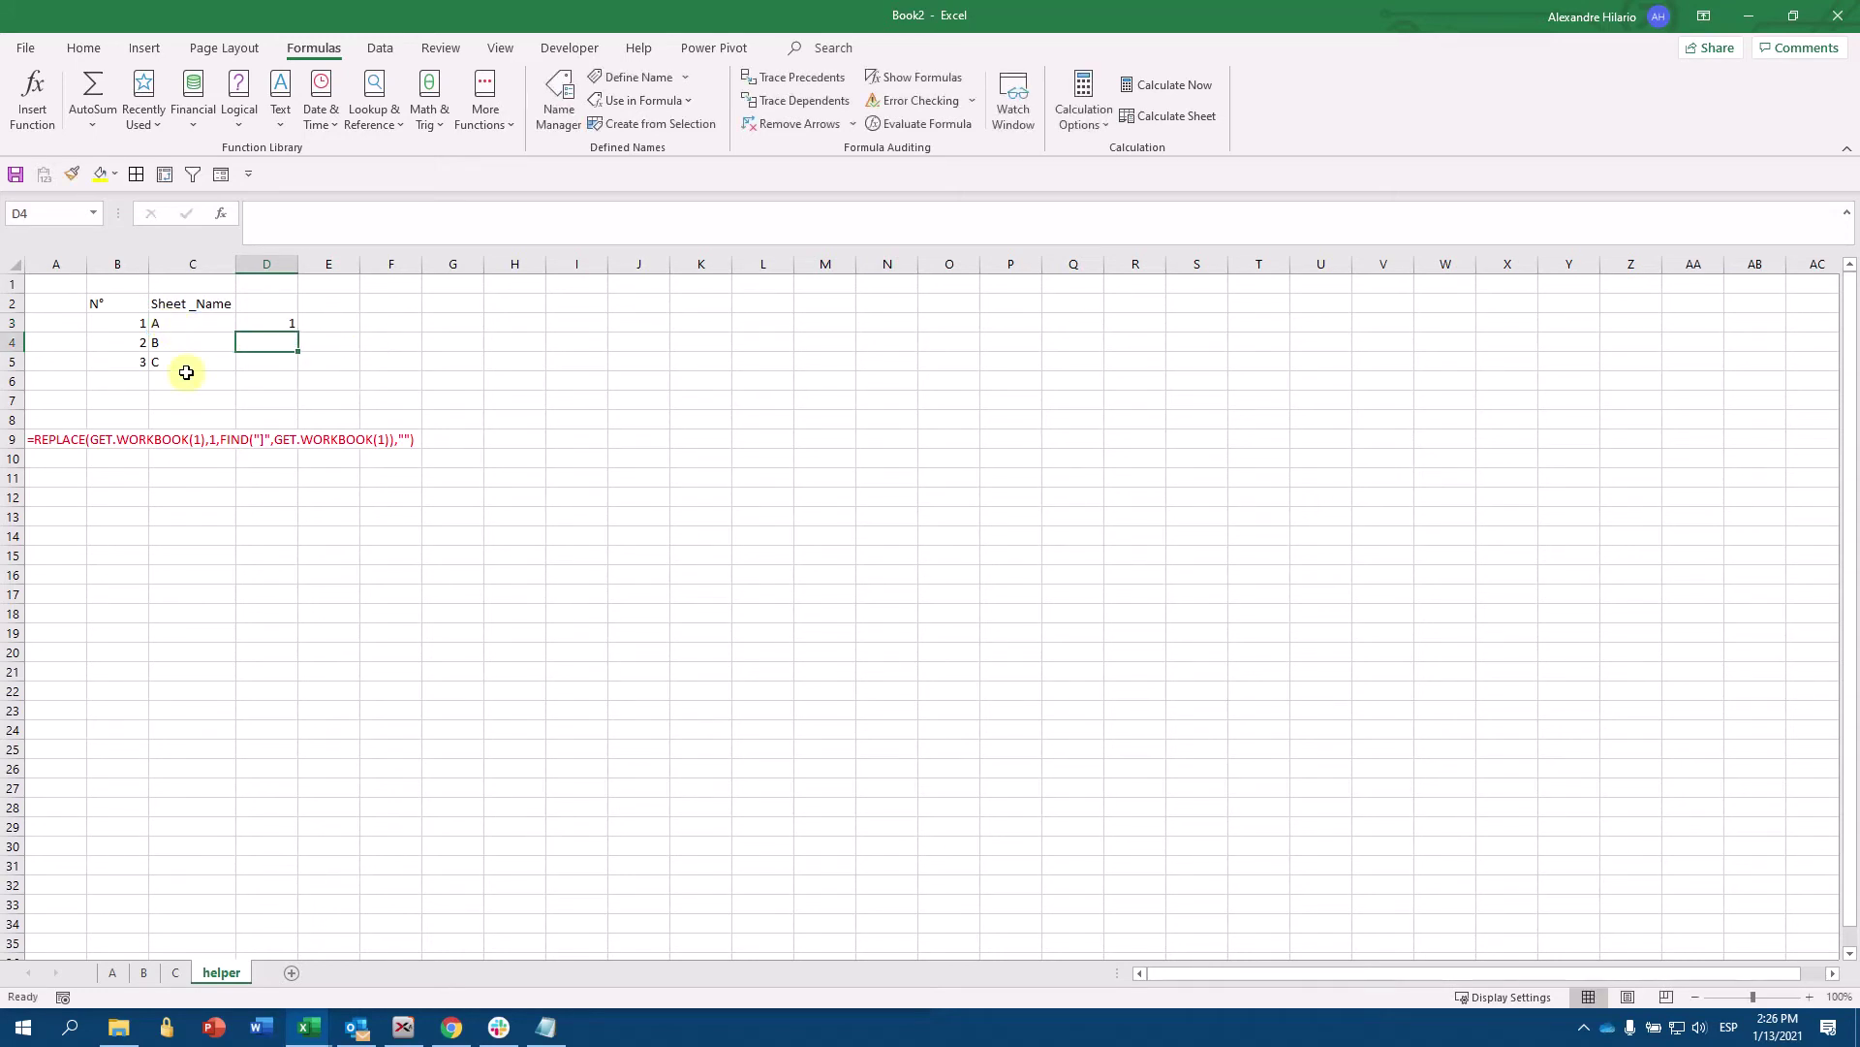
- Wrap the INDIRECT formula in D3 of the helper sheet in OFFSET, with rows and columns left blank and a height of 1000
click(115, 972)
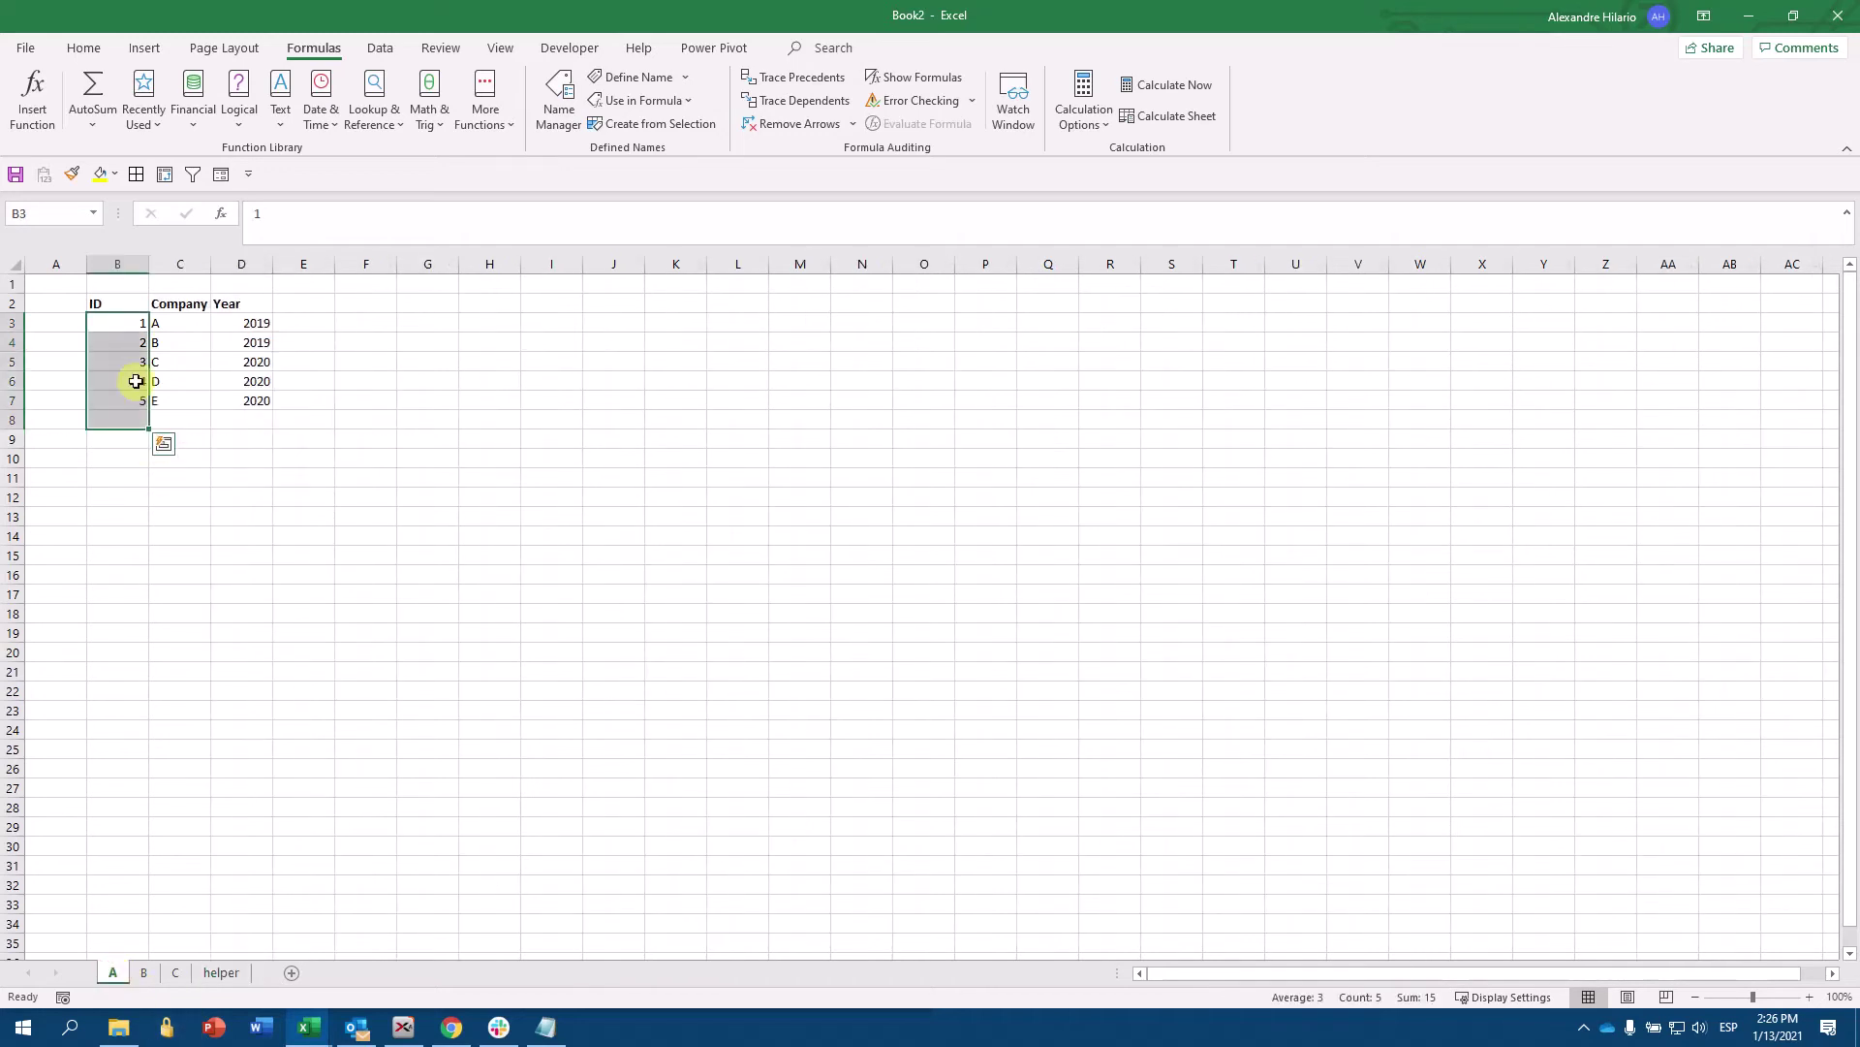
click(129, 282)
key(Down)
key(Down)
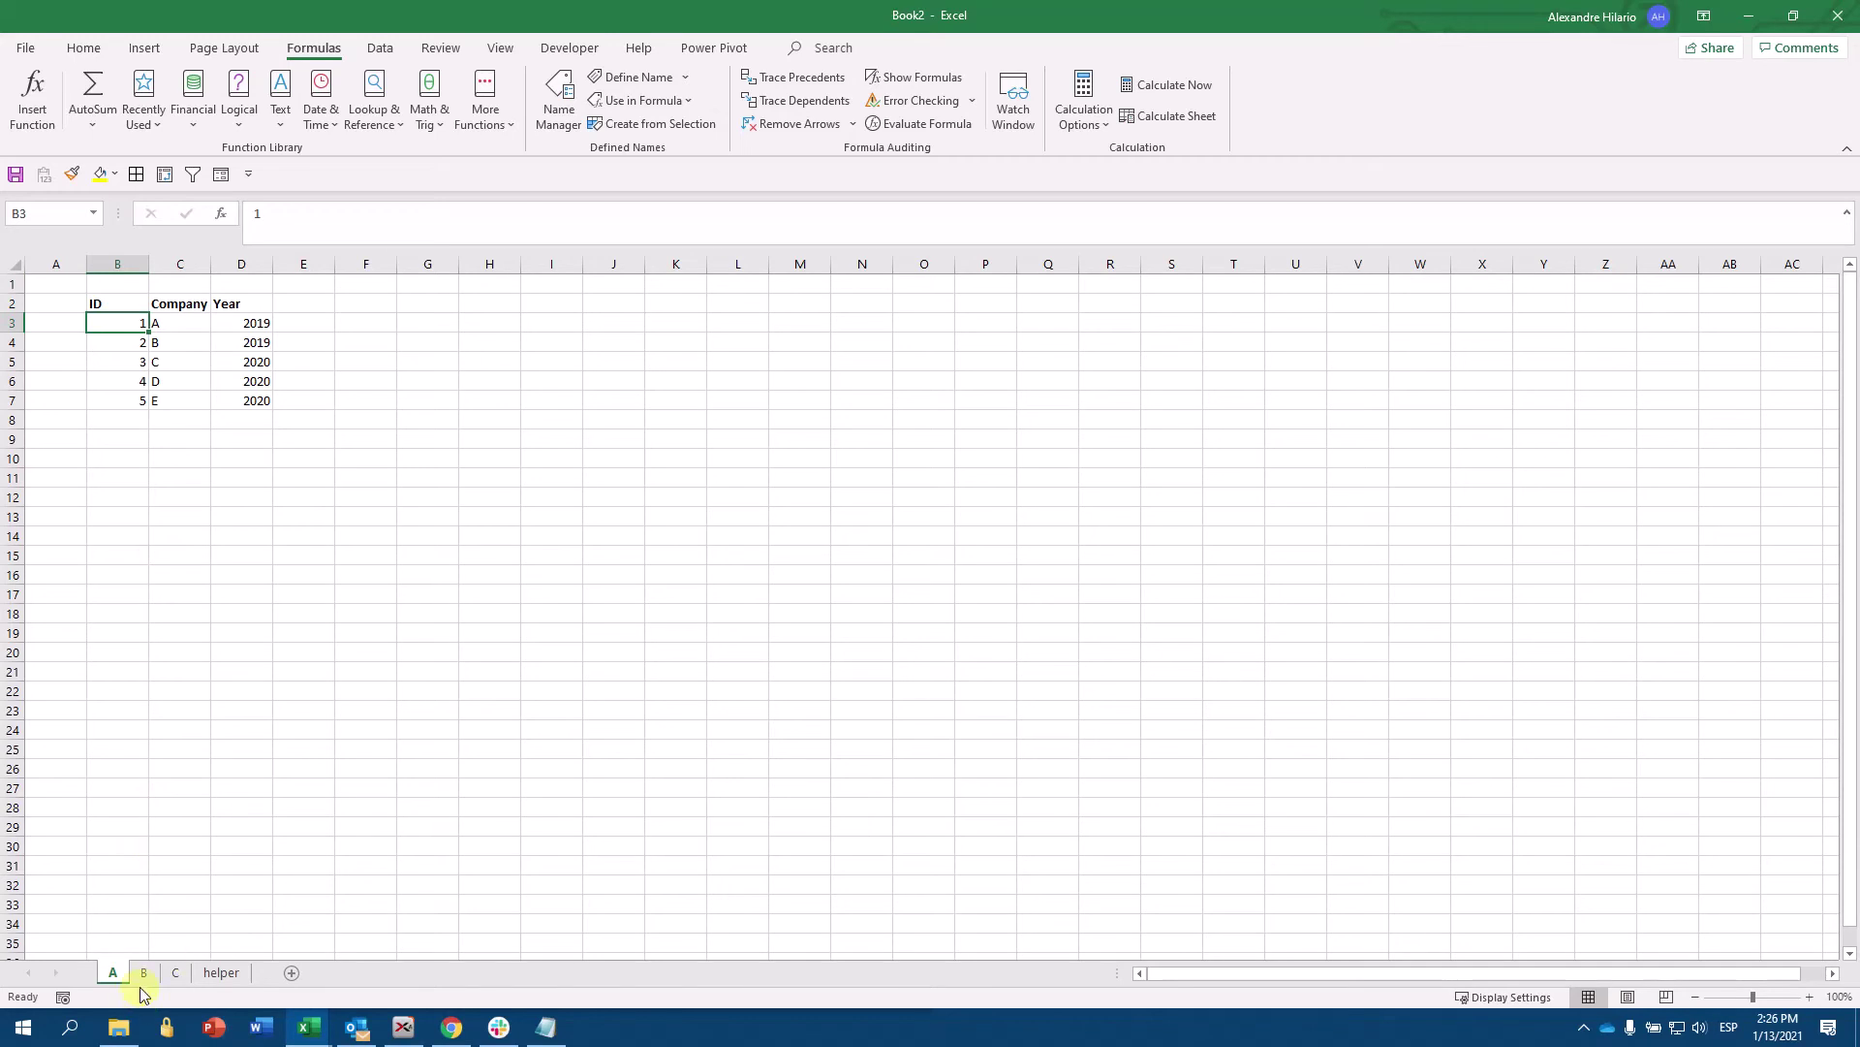
click(219, 971)
click(269, 323)
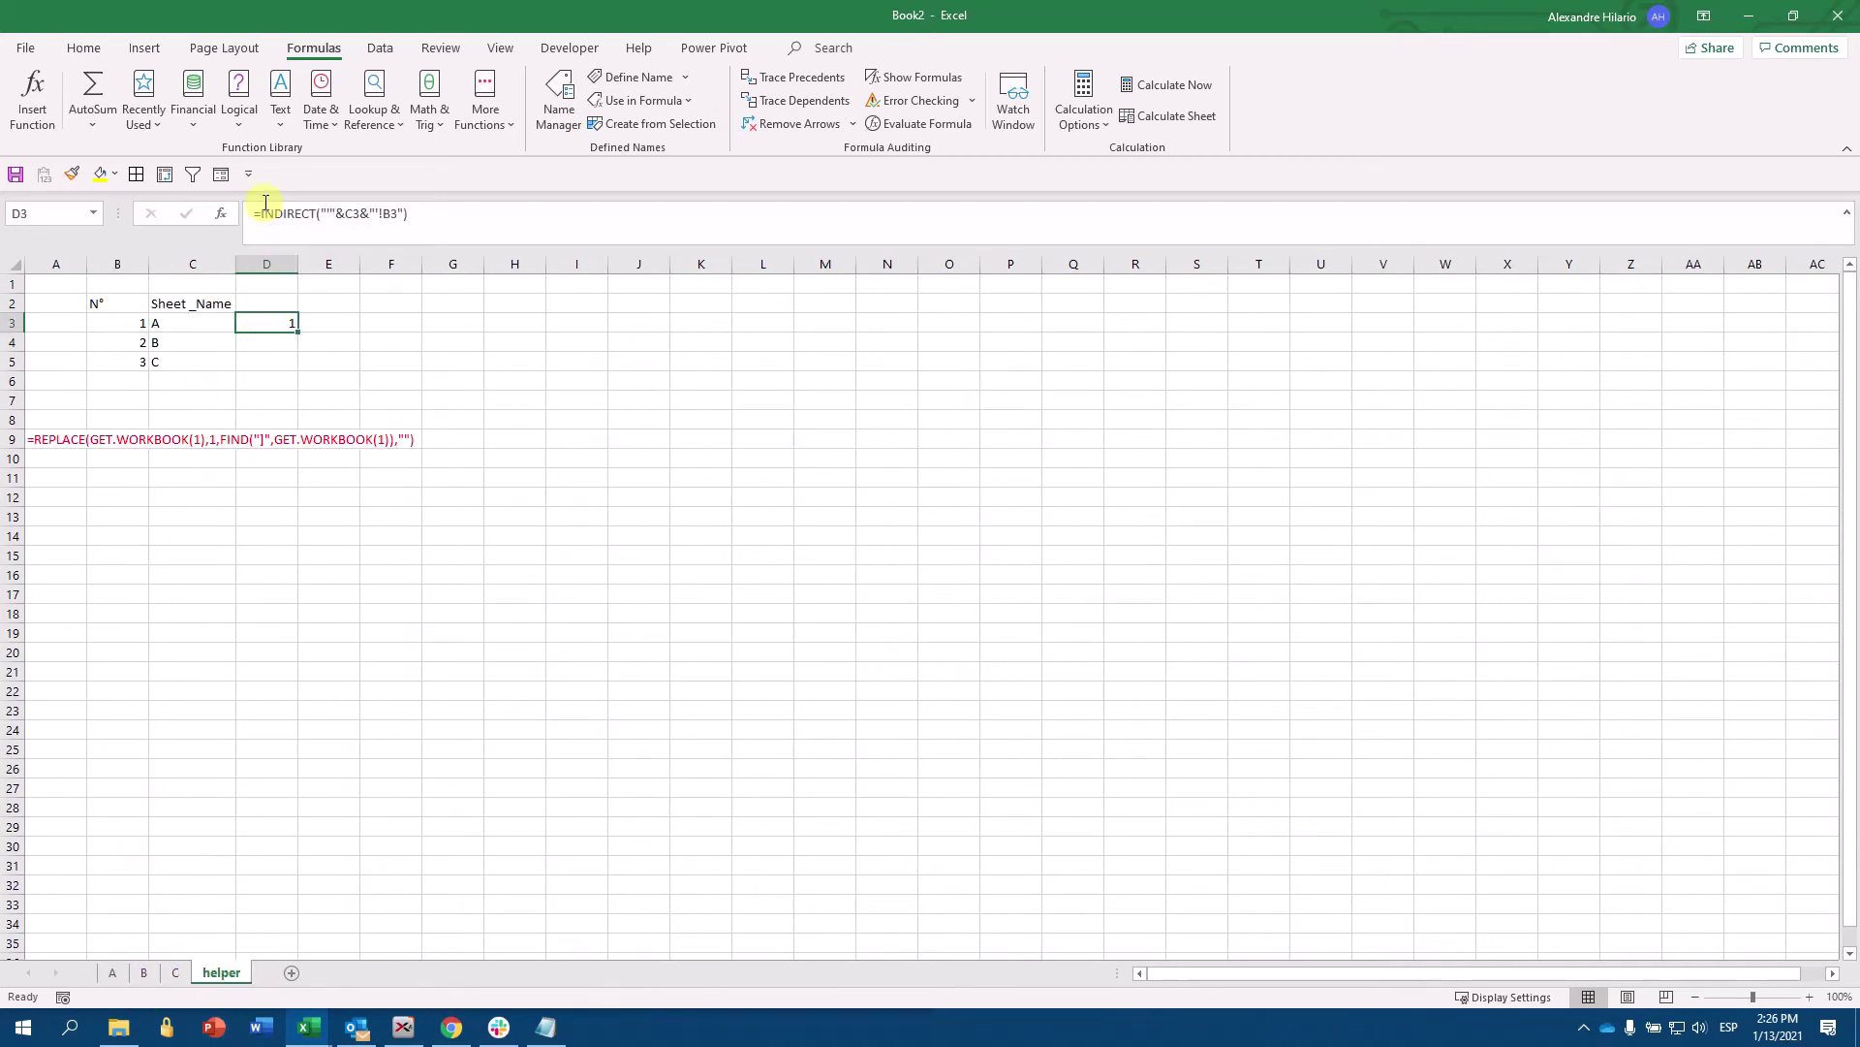
click(260, 211)
text(OFFSET()
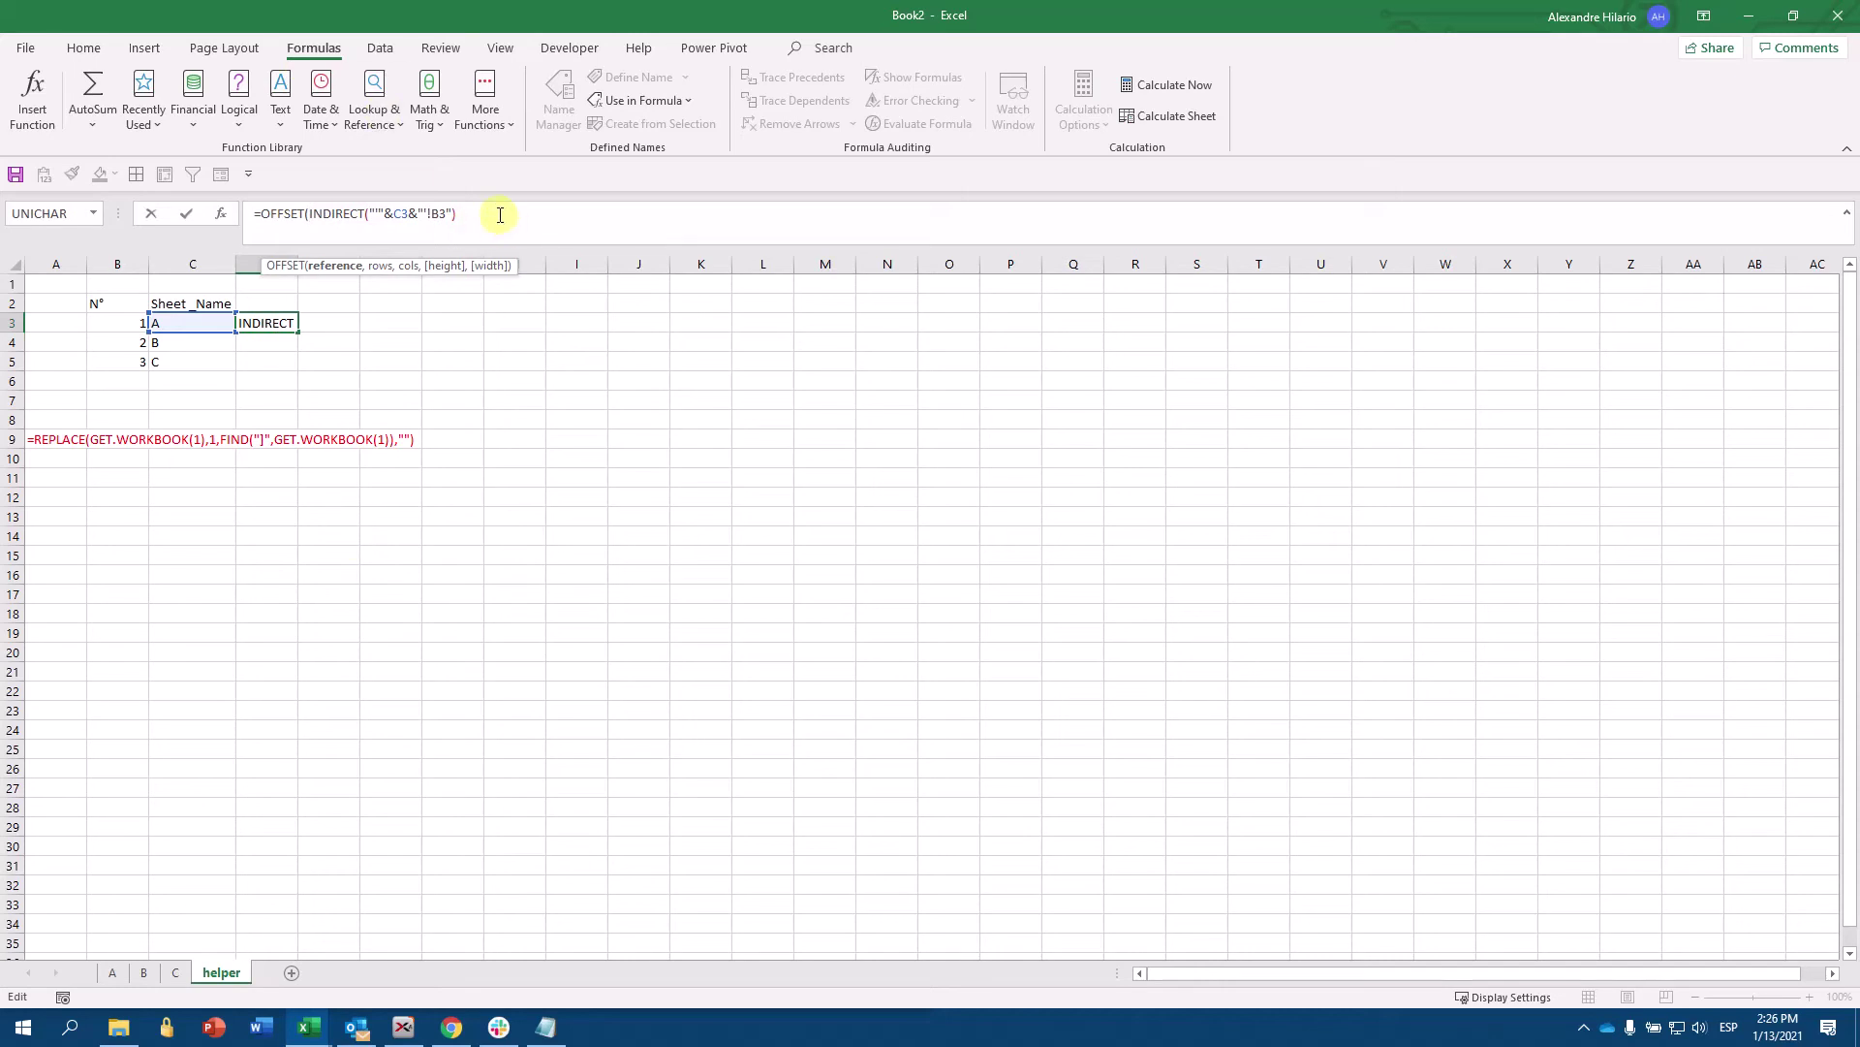
text(,,,)
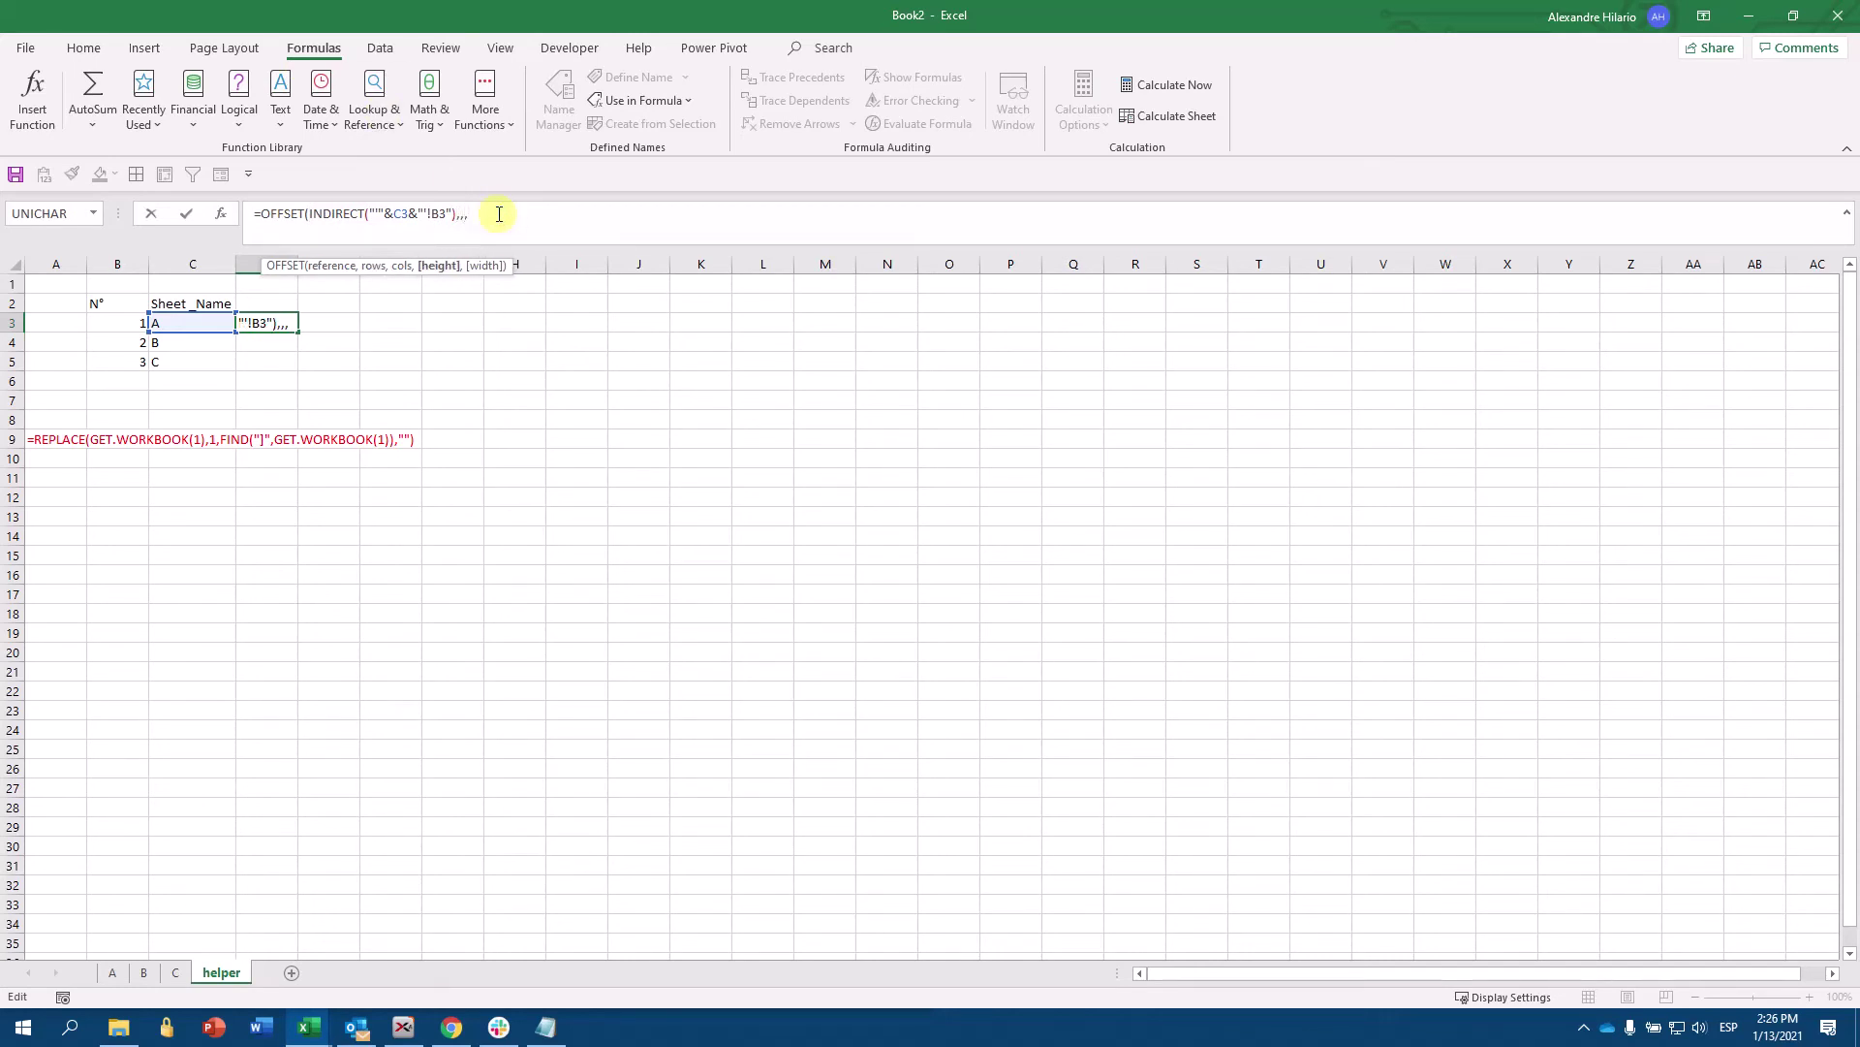
text(1000))
key(Return)
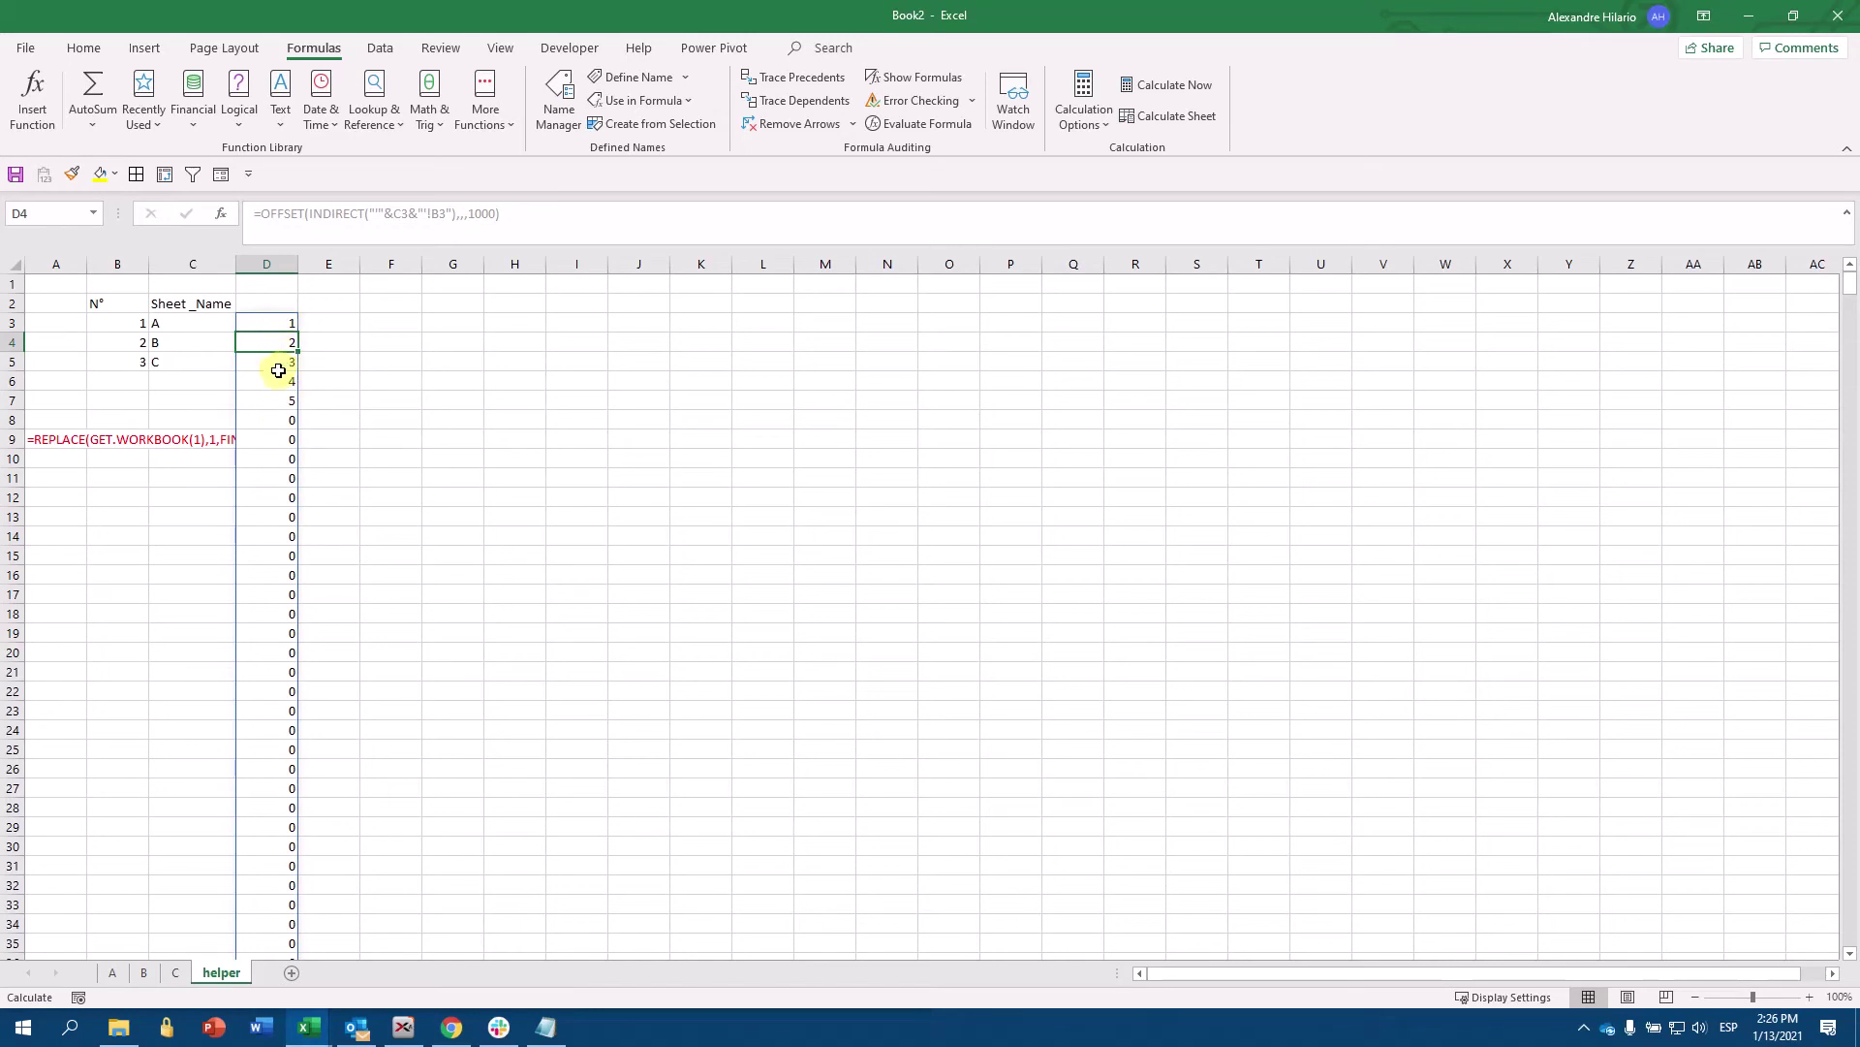
- Wrap the OFFSET formula in D3 in COUNTA and fill it down to D5
click(261, 320)
click(266, 211)
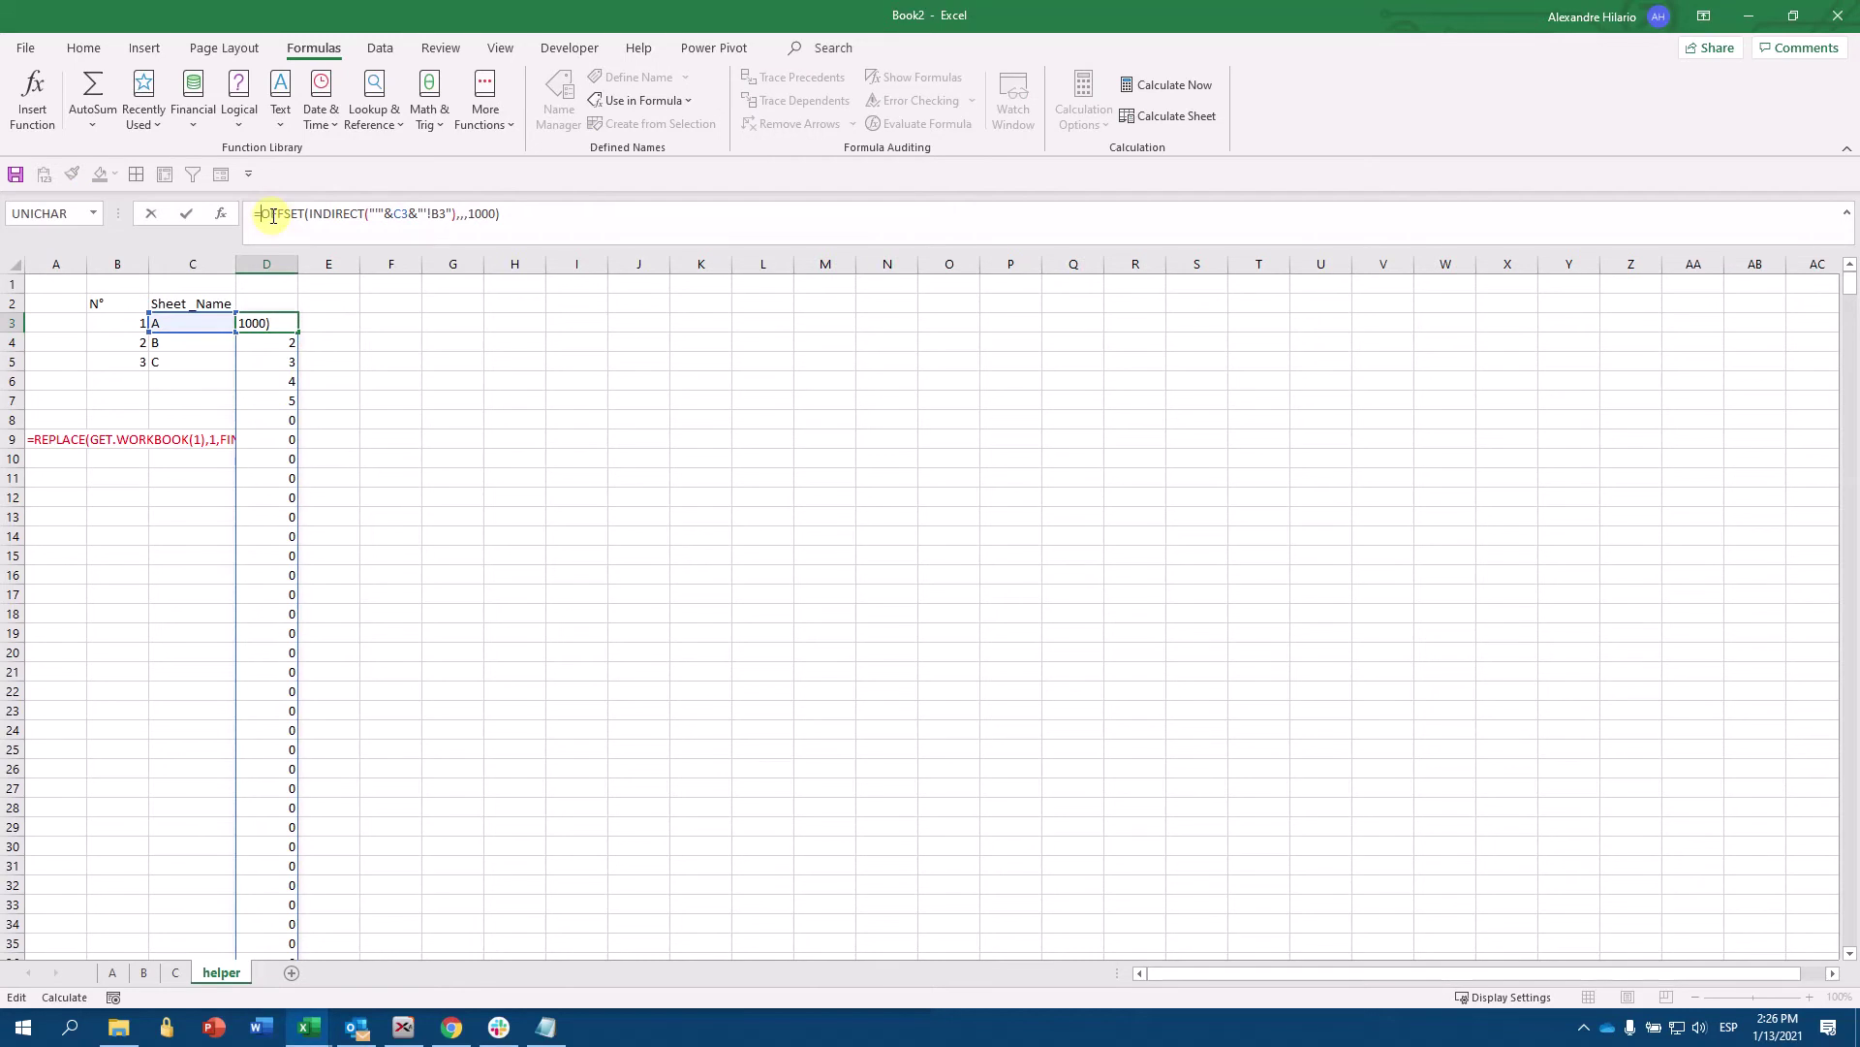
text(COU)
key(Down)
key(Tab)
click(594, 213)
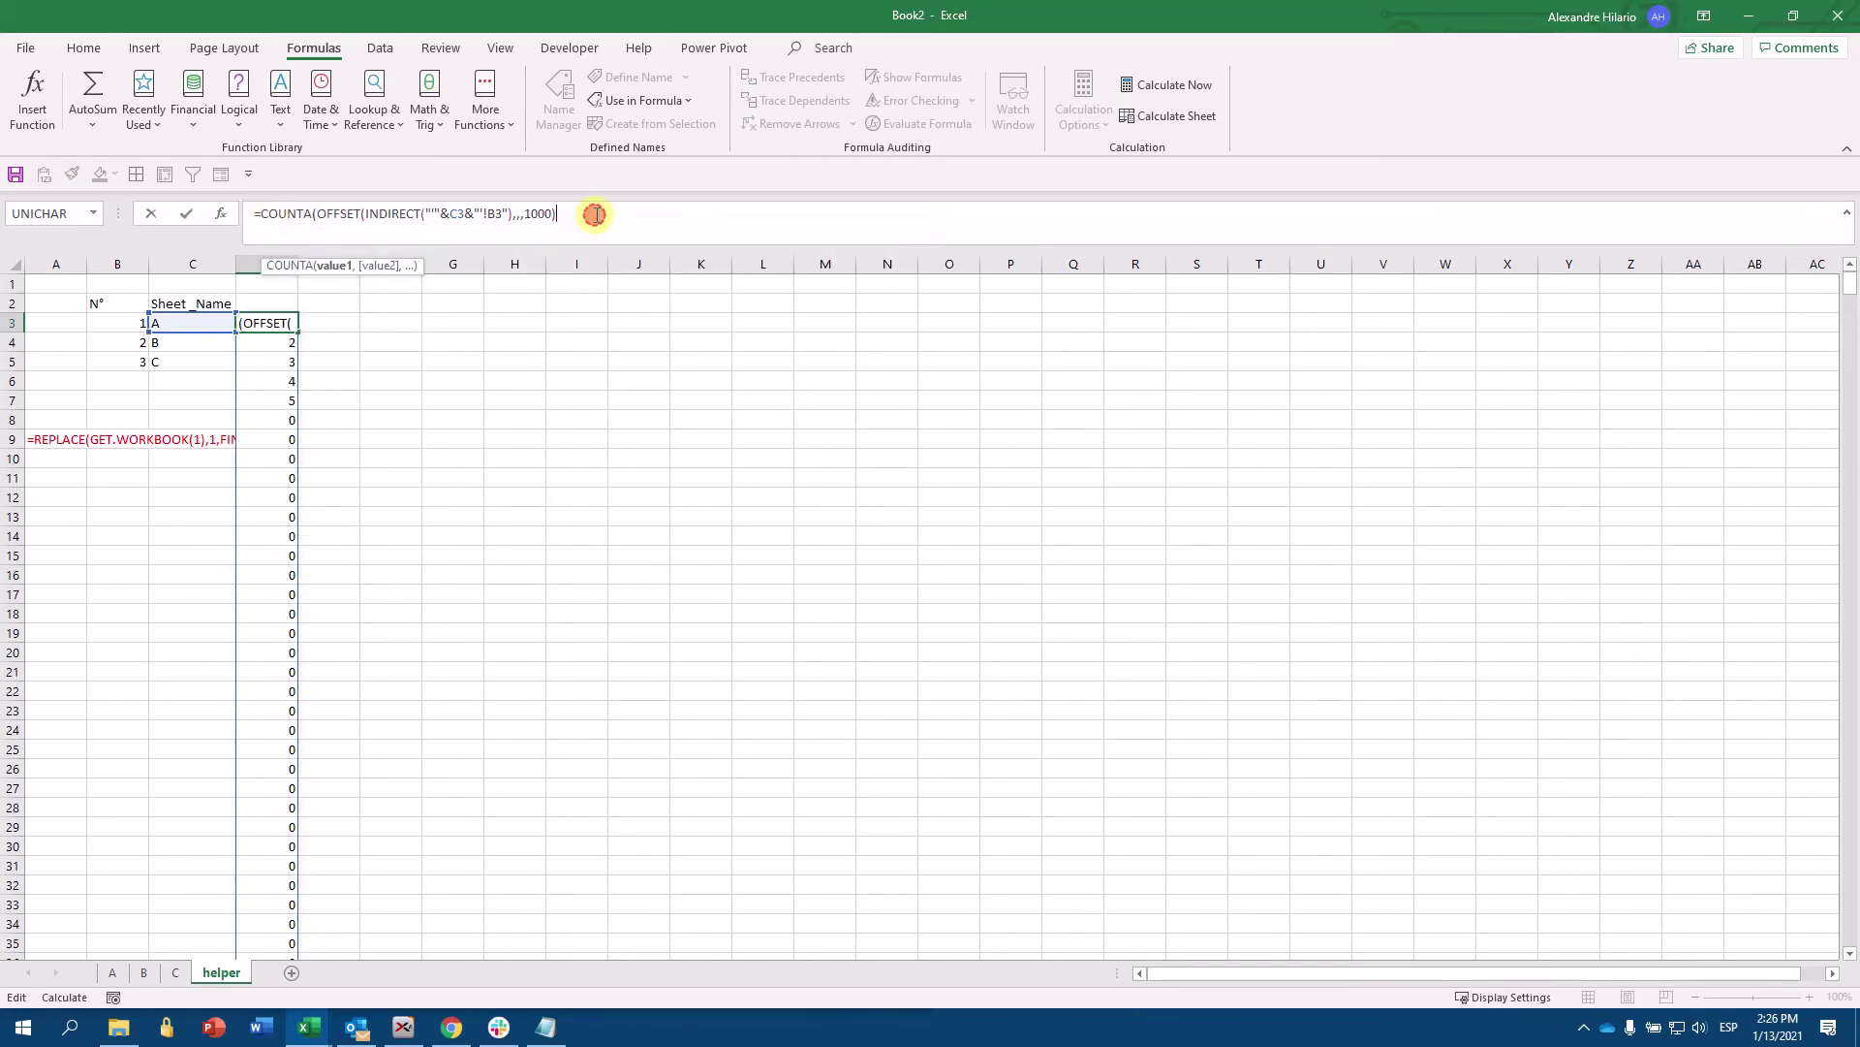
text())
key(Return)
click(274, 325)
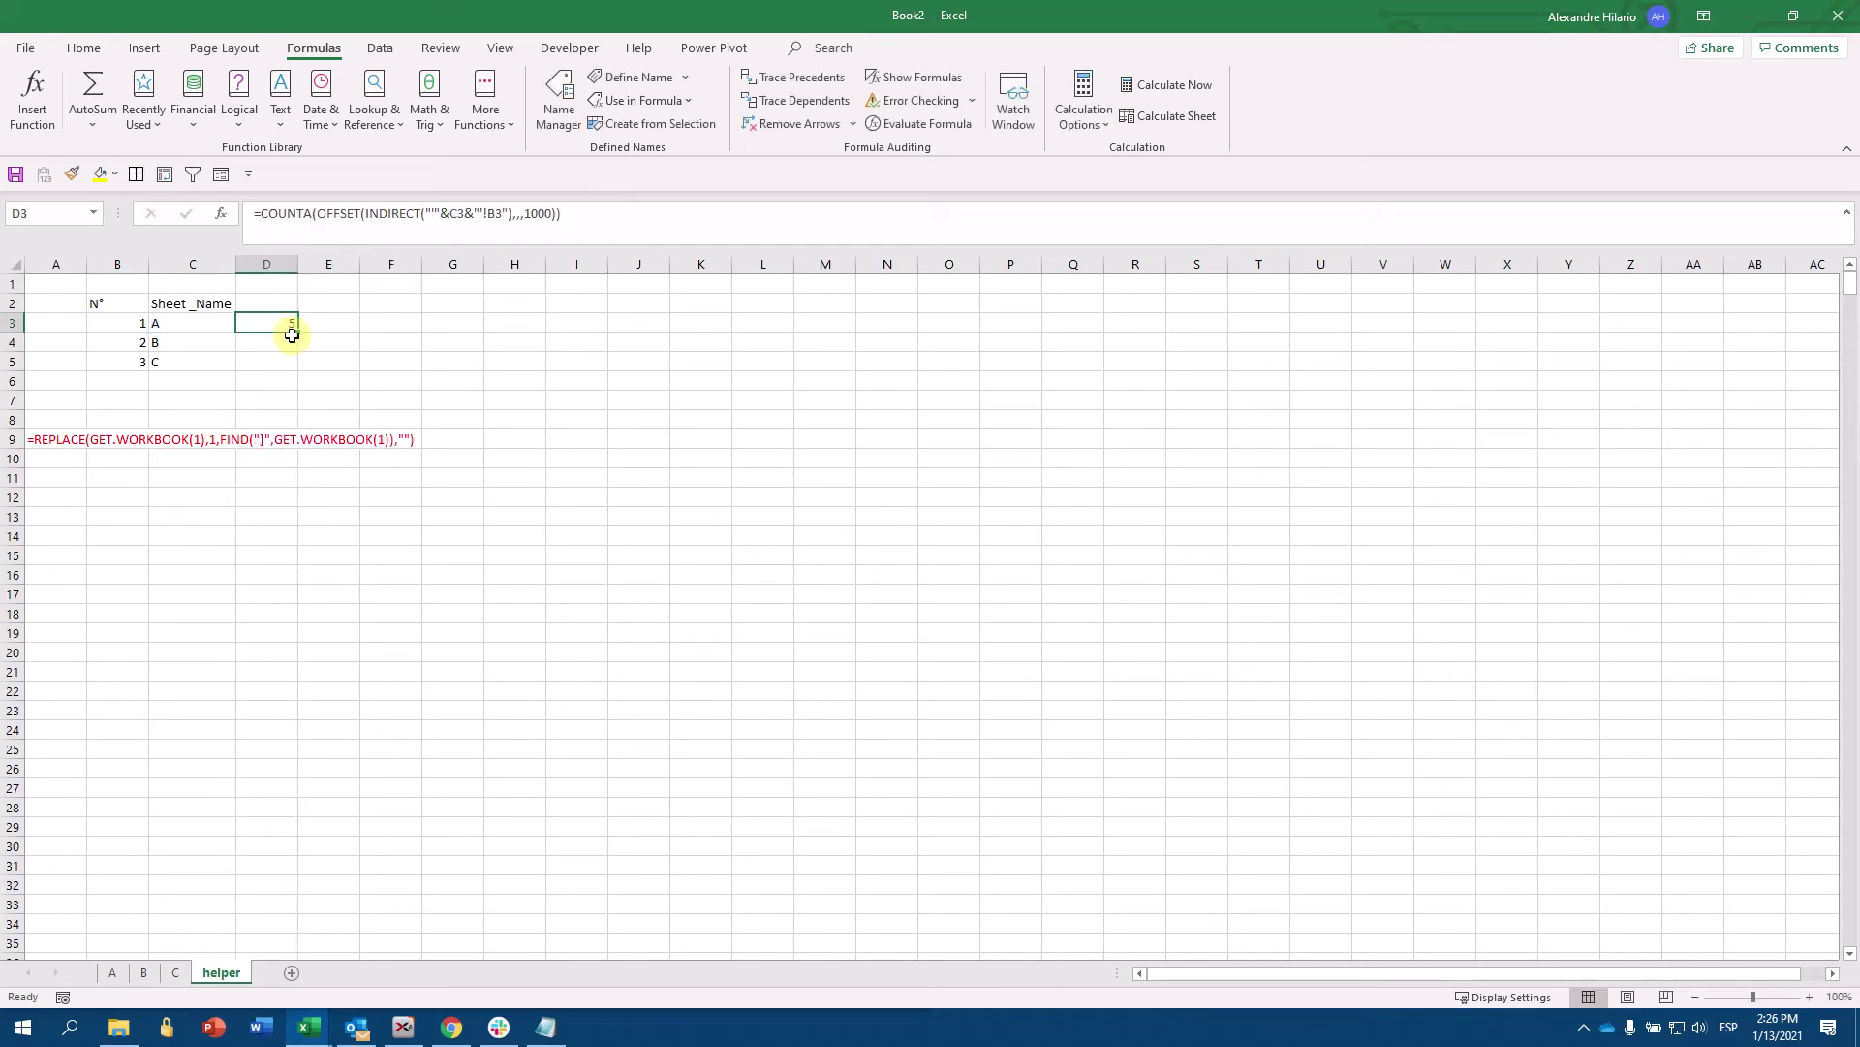
drag(299, 334, 296, 368)
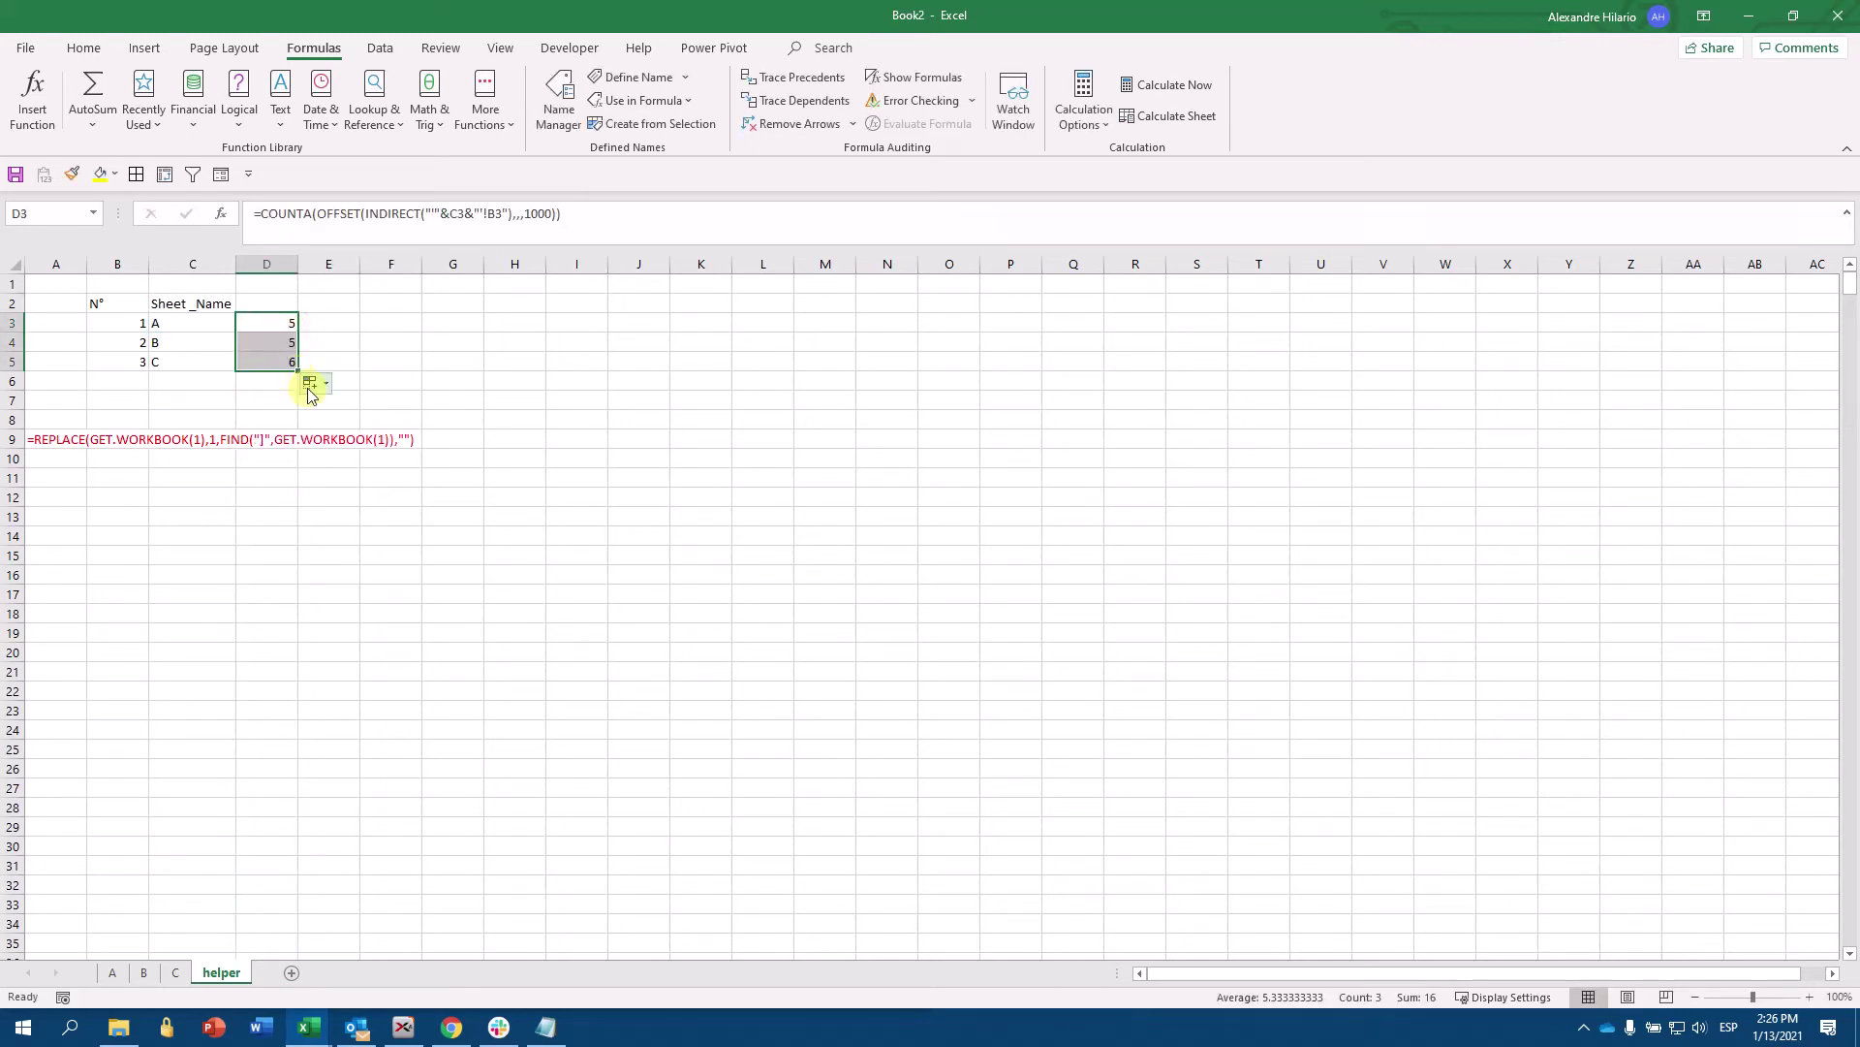
click(278, 499)
- Examine the ID entries from B3 downward on sheet C to check the row count
click(174, 972)
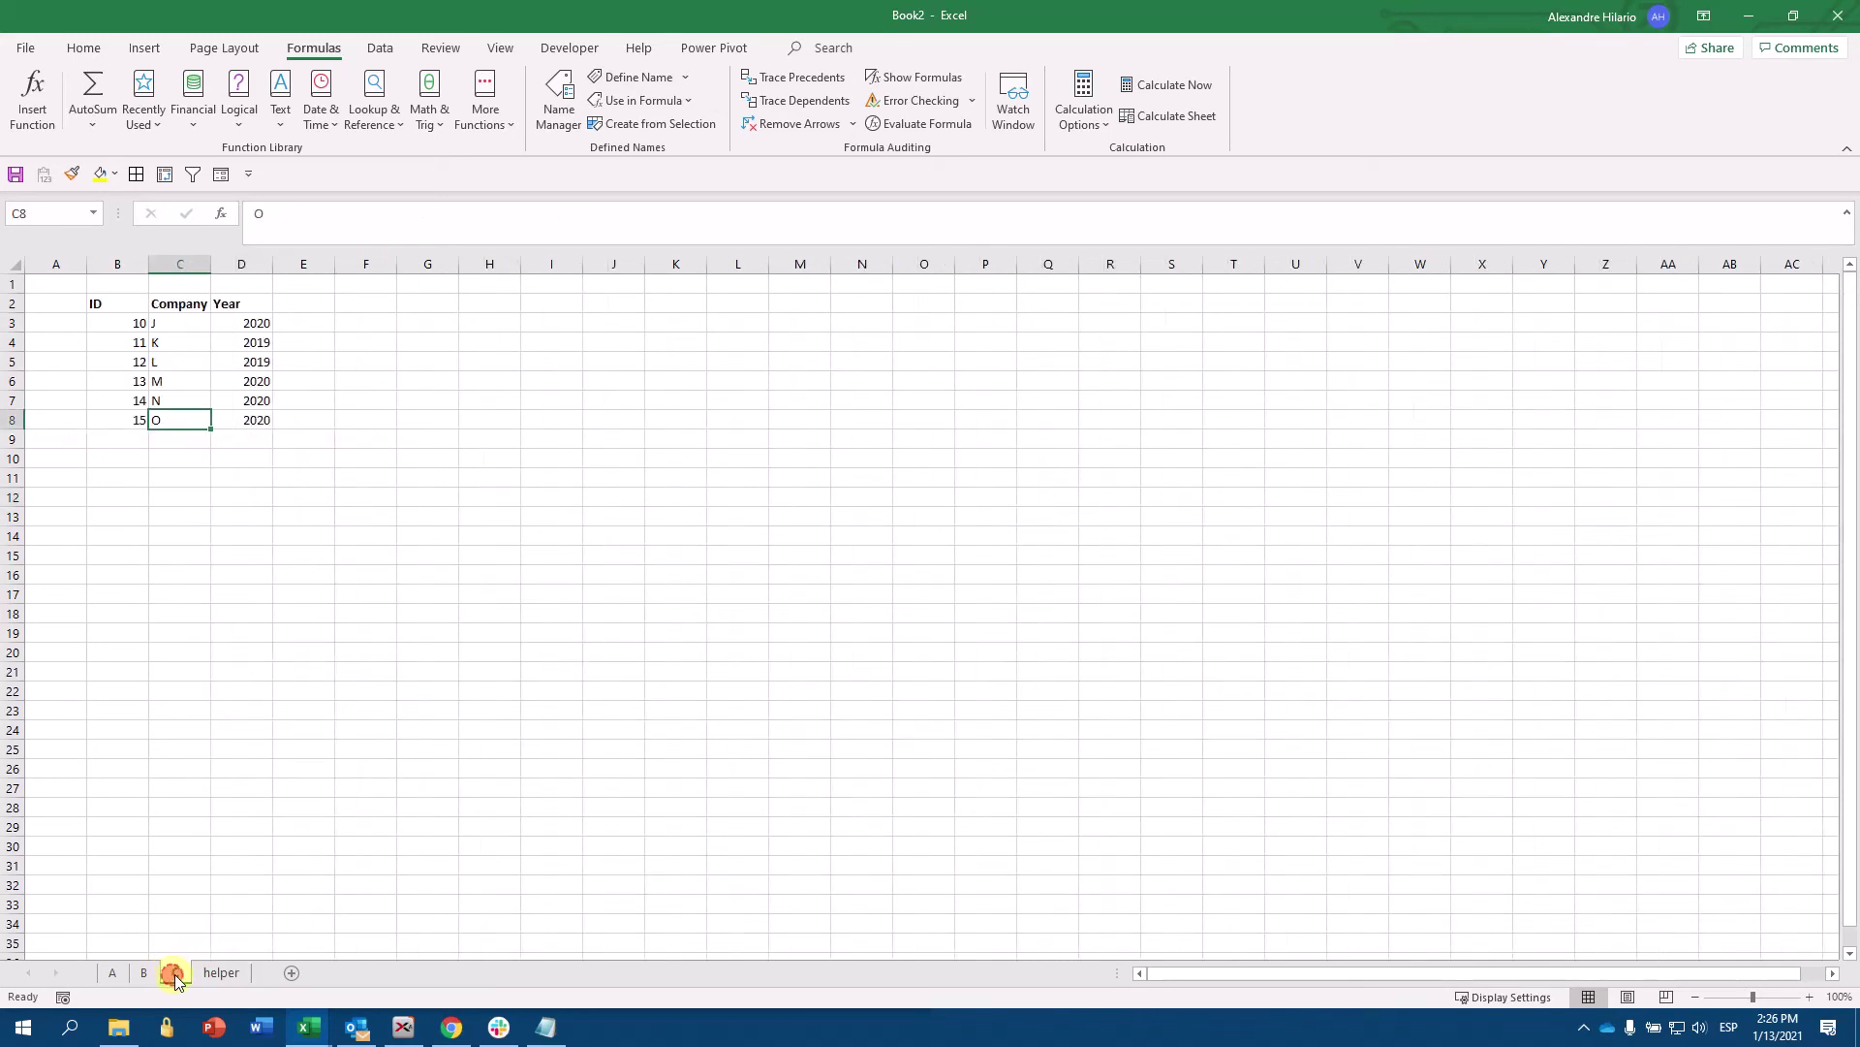
click(137, 321)
key(ctrl+shift+Down)
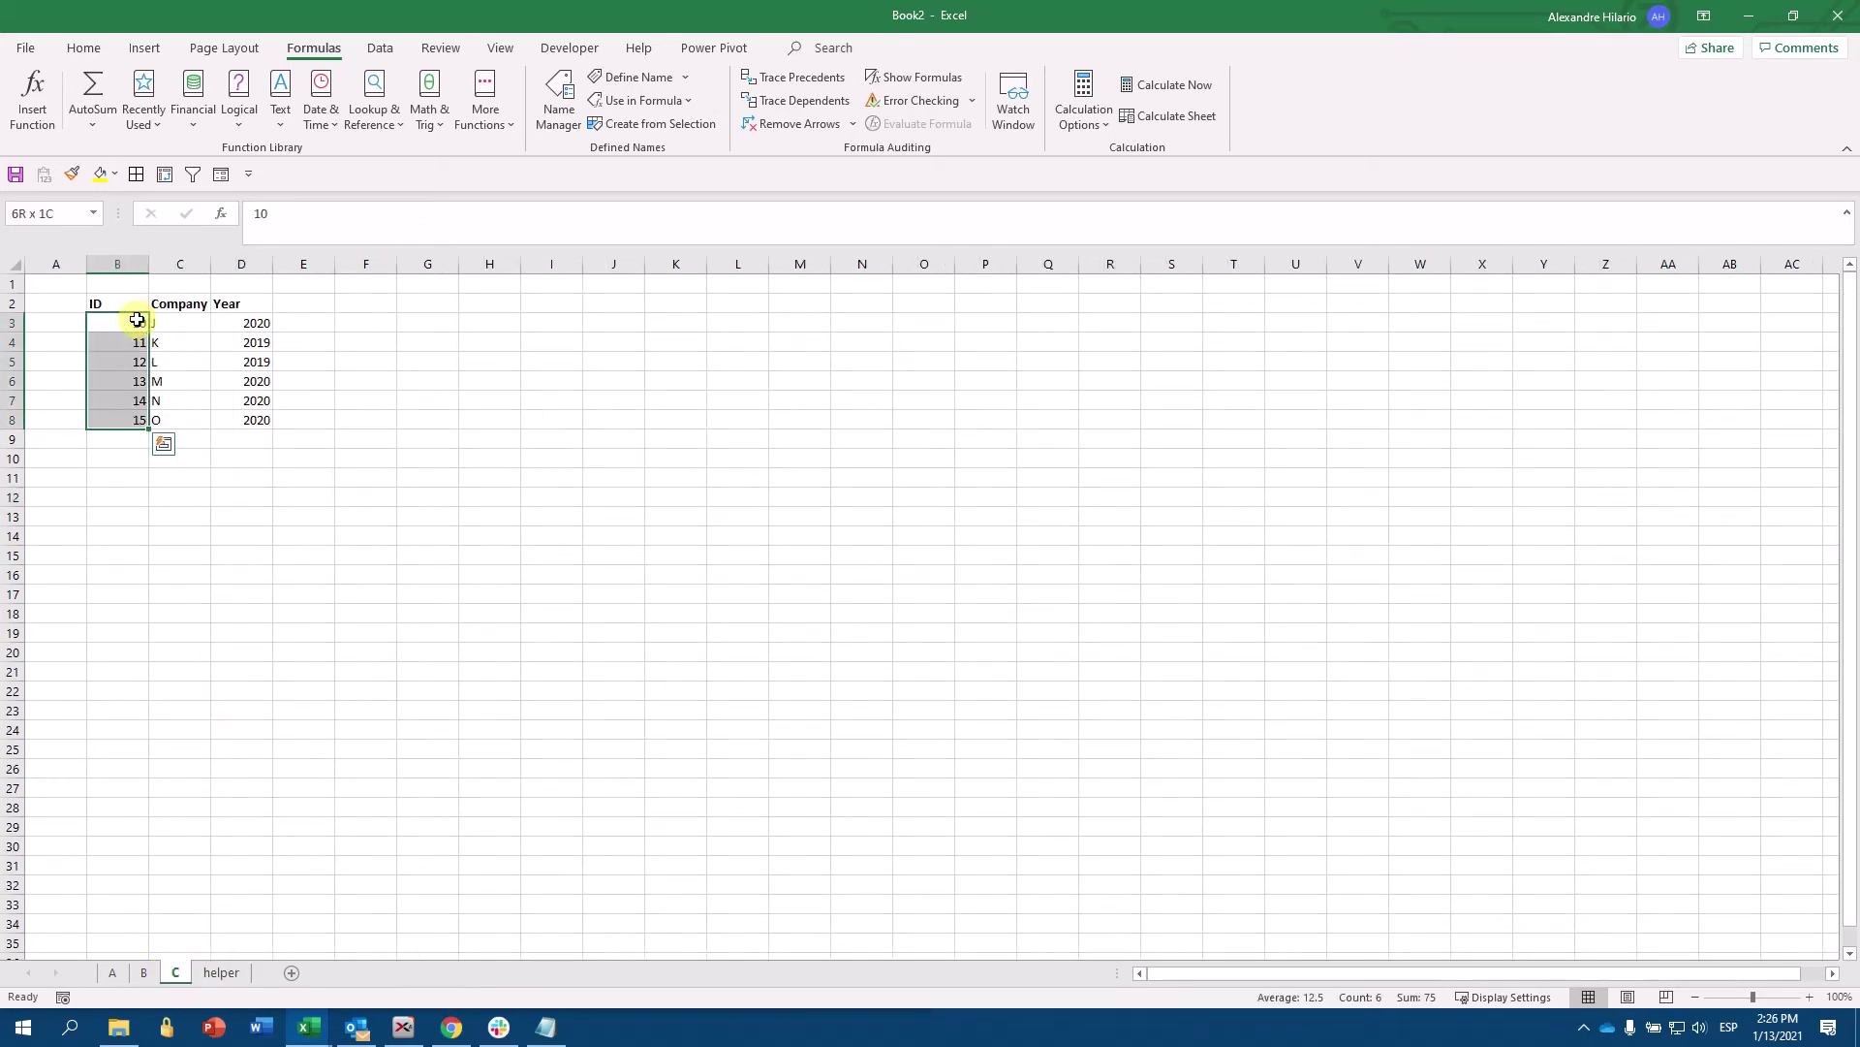
key(Down)
key(Down)
key(Down)
key(Down)
key(Down)
key(Down)
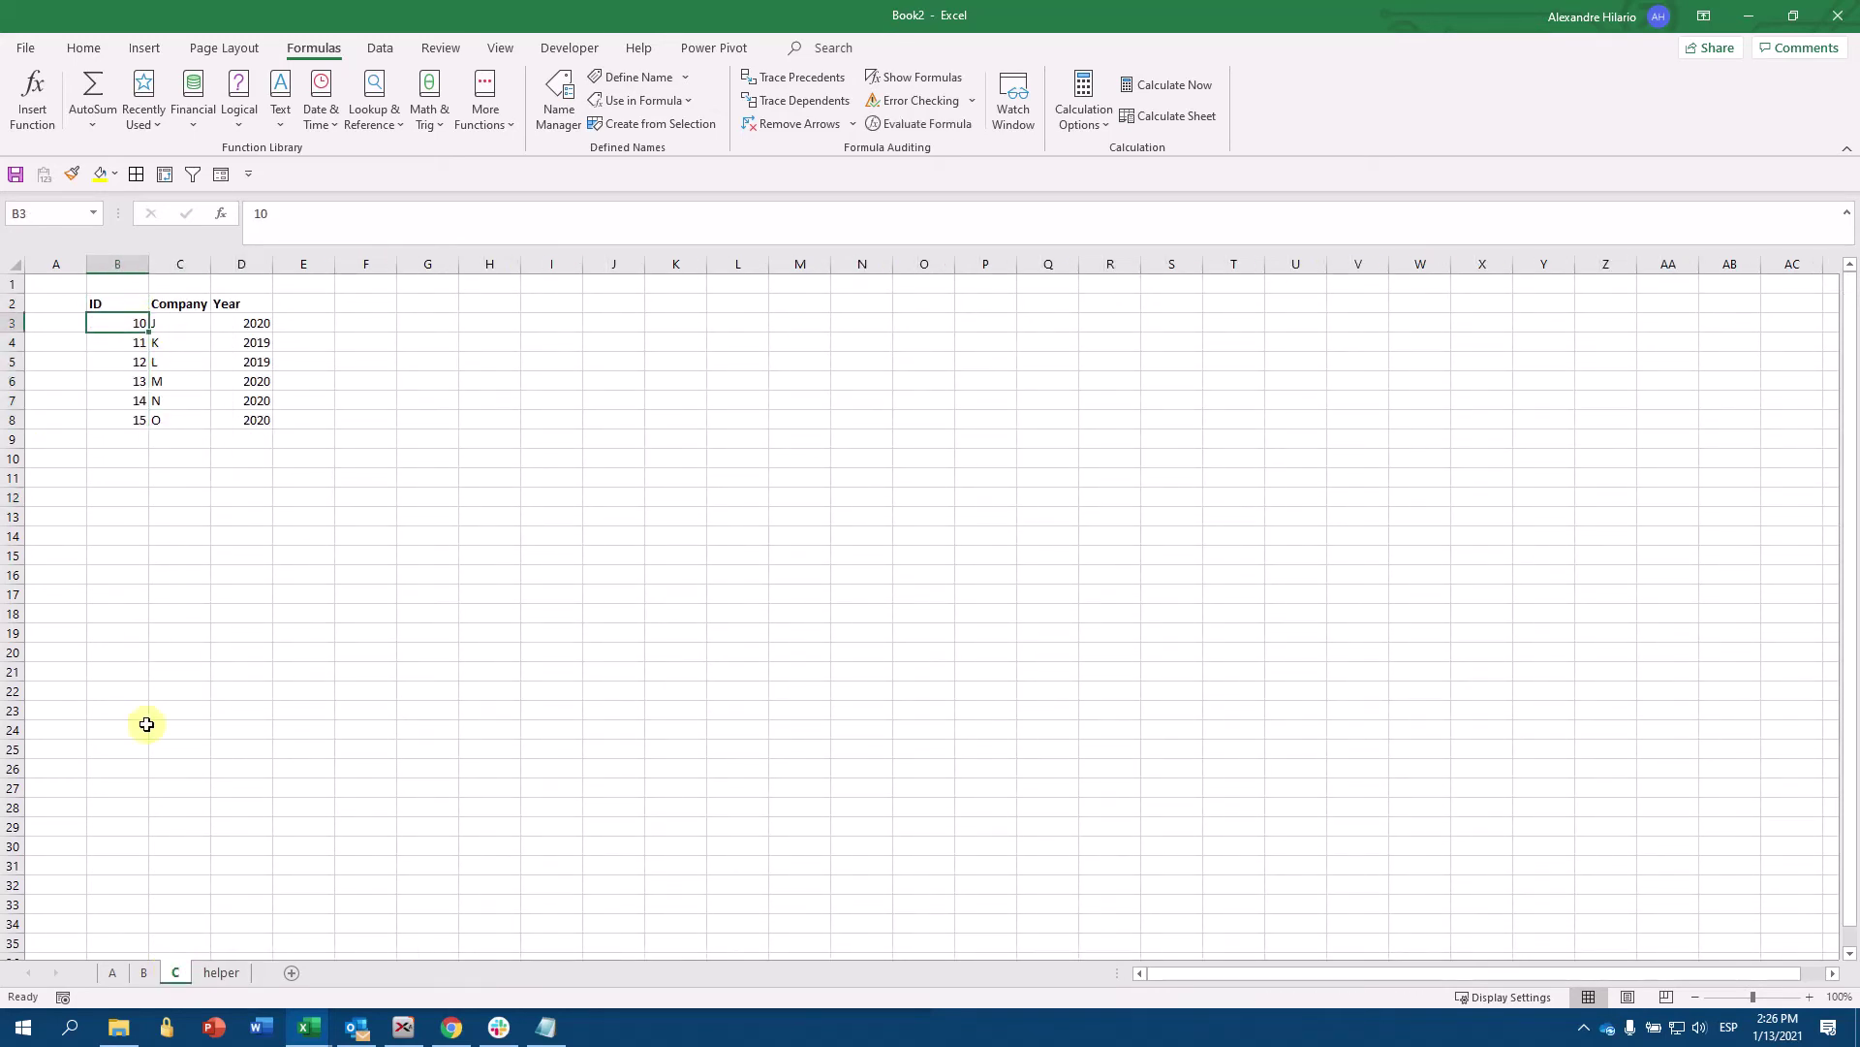
- Check the ID entries on sheet B, and delete row 3 from sheet C
click(143, 972)
drag(129, 325, 125, 398)
click(179, 971)
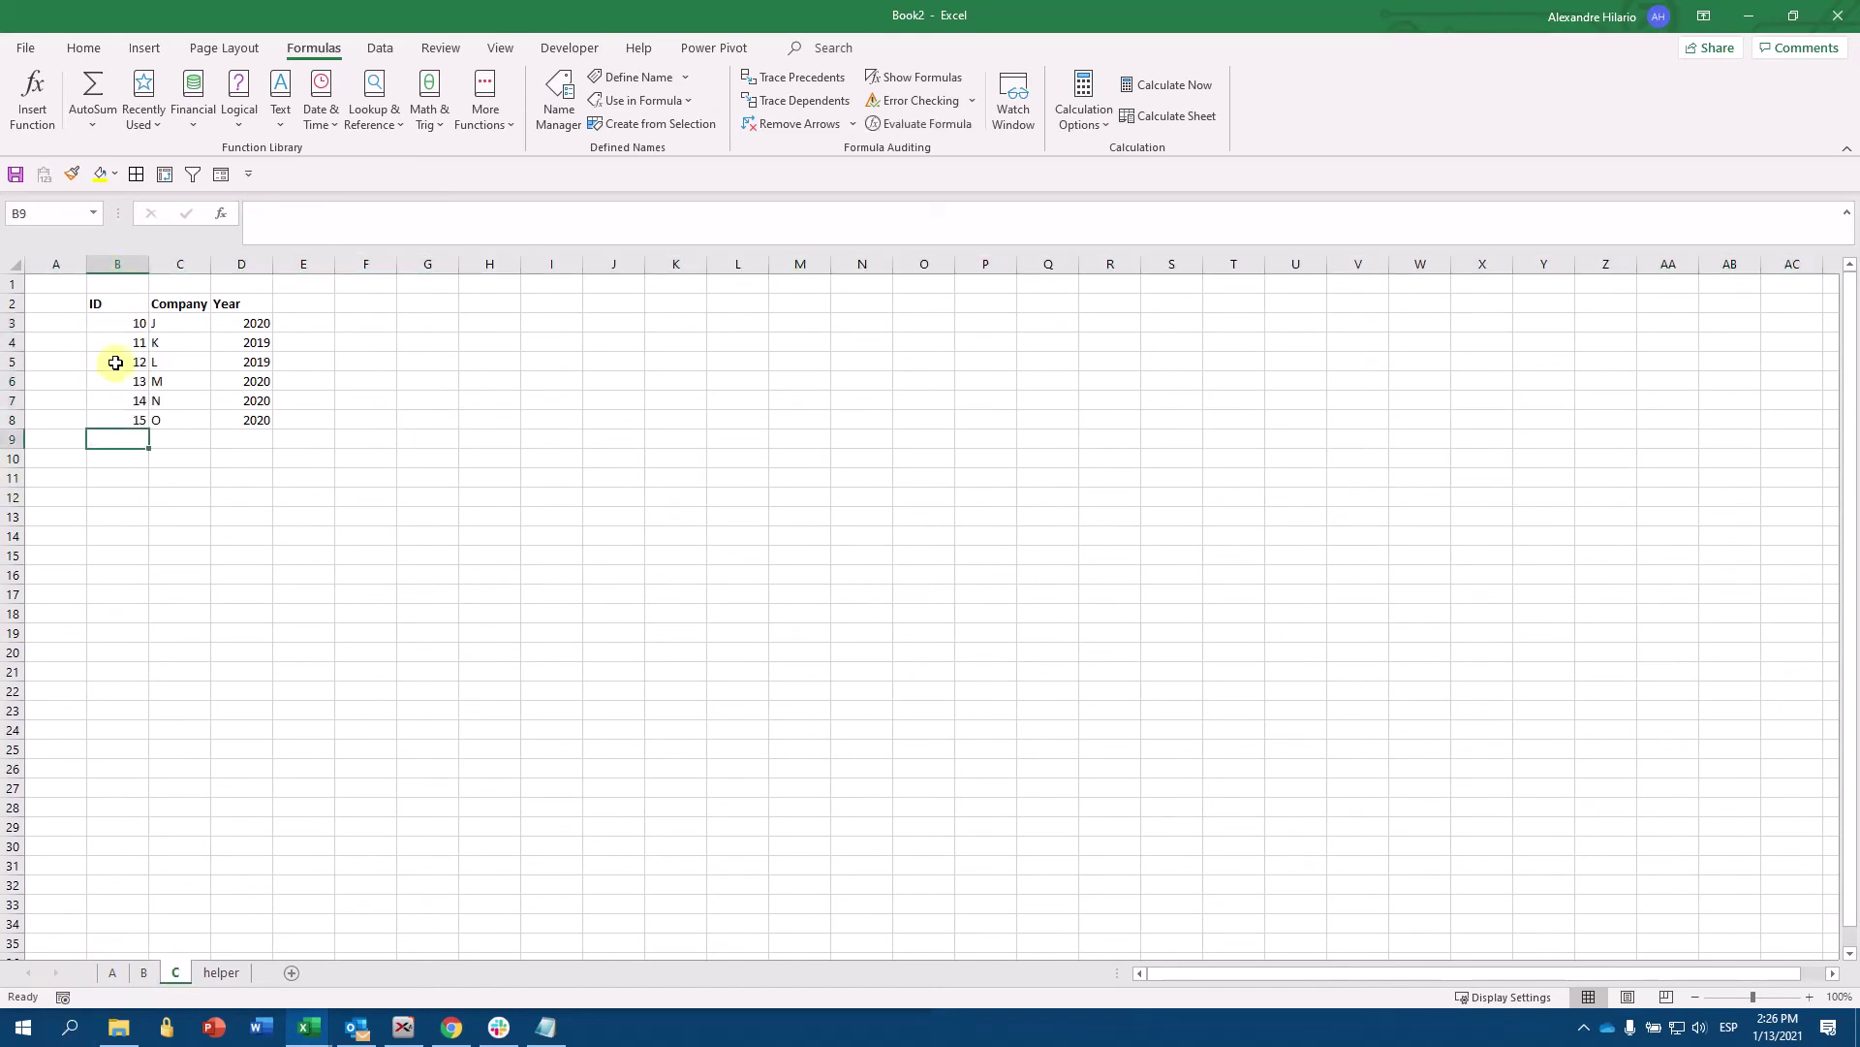
click(8, 322)
key(ctrl+minus)
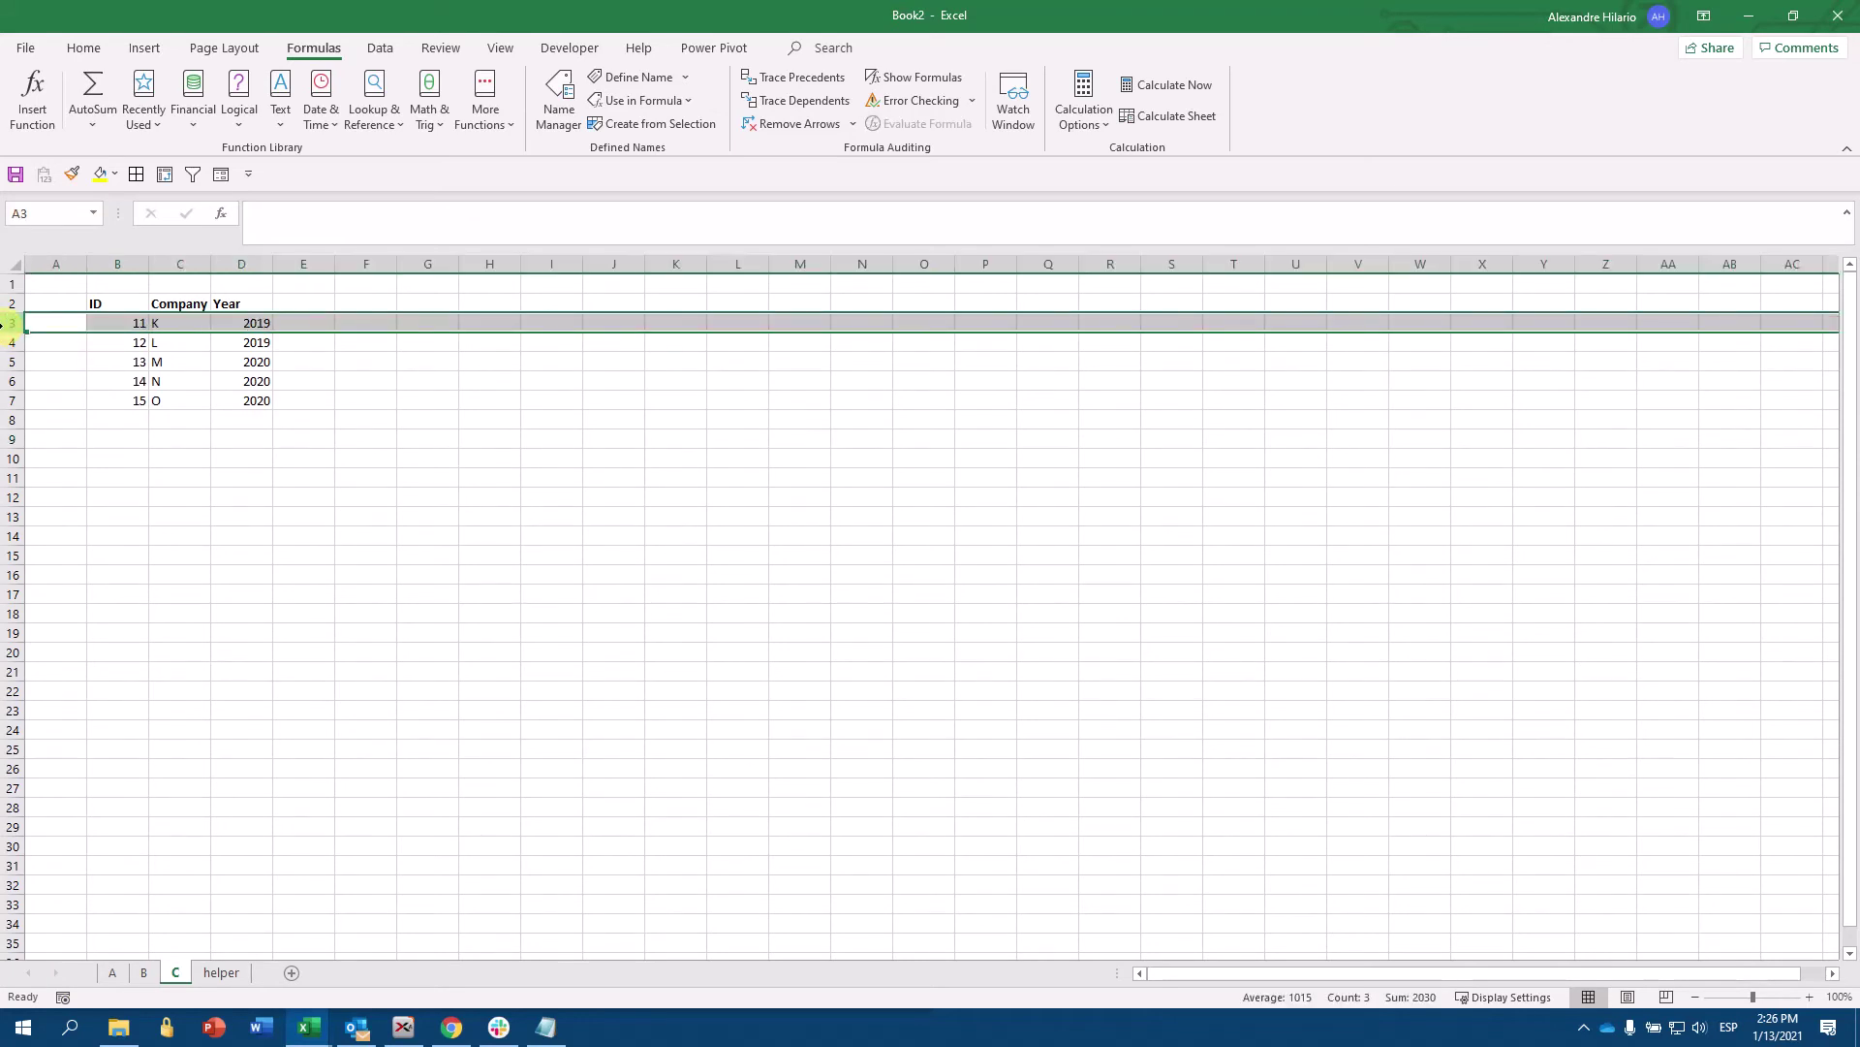
click(238, 708)
click(221, 972)
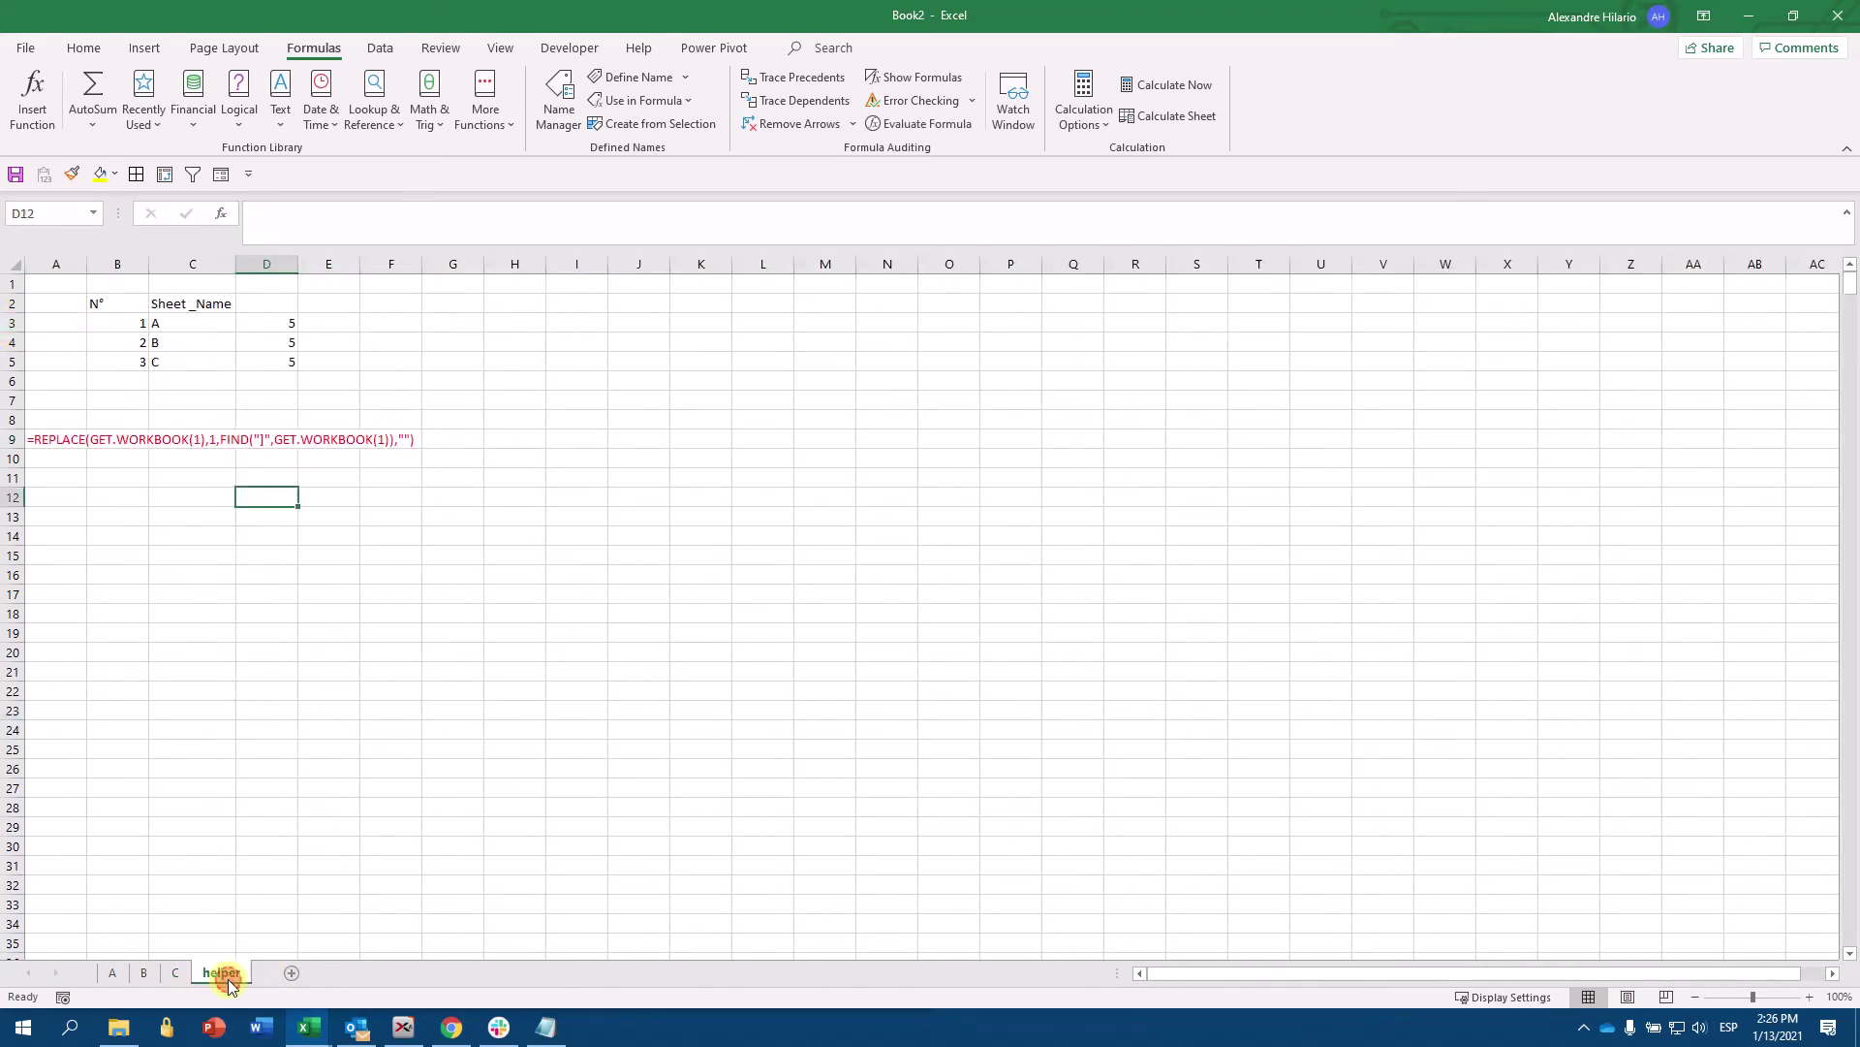
- Enter 1 in E3 of the helper sheet and the running total =+E3+D3 in E4, filled down to E6
click(325, 323)
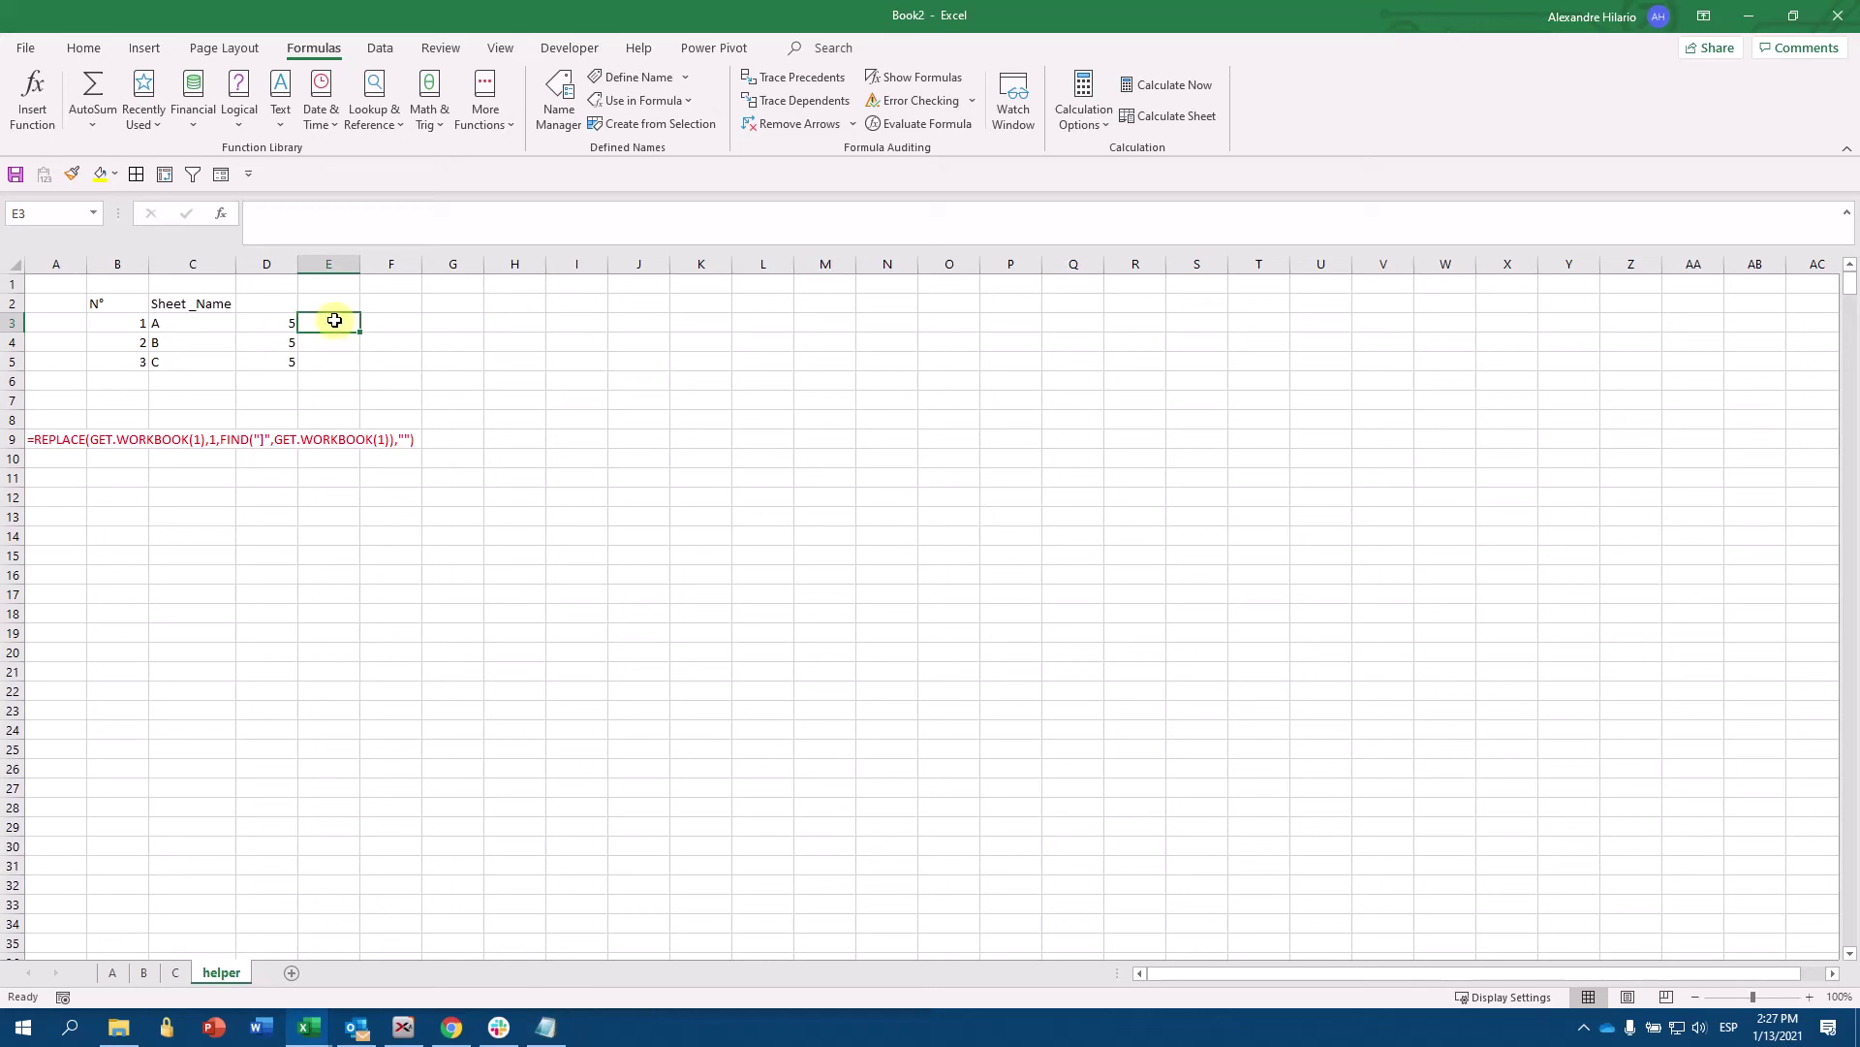
text(1)
key(Return)
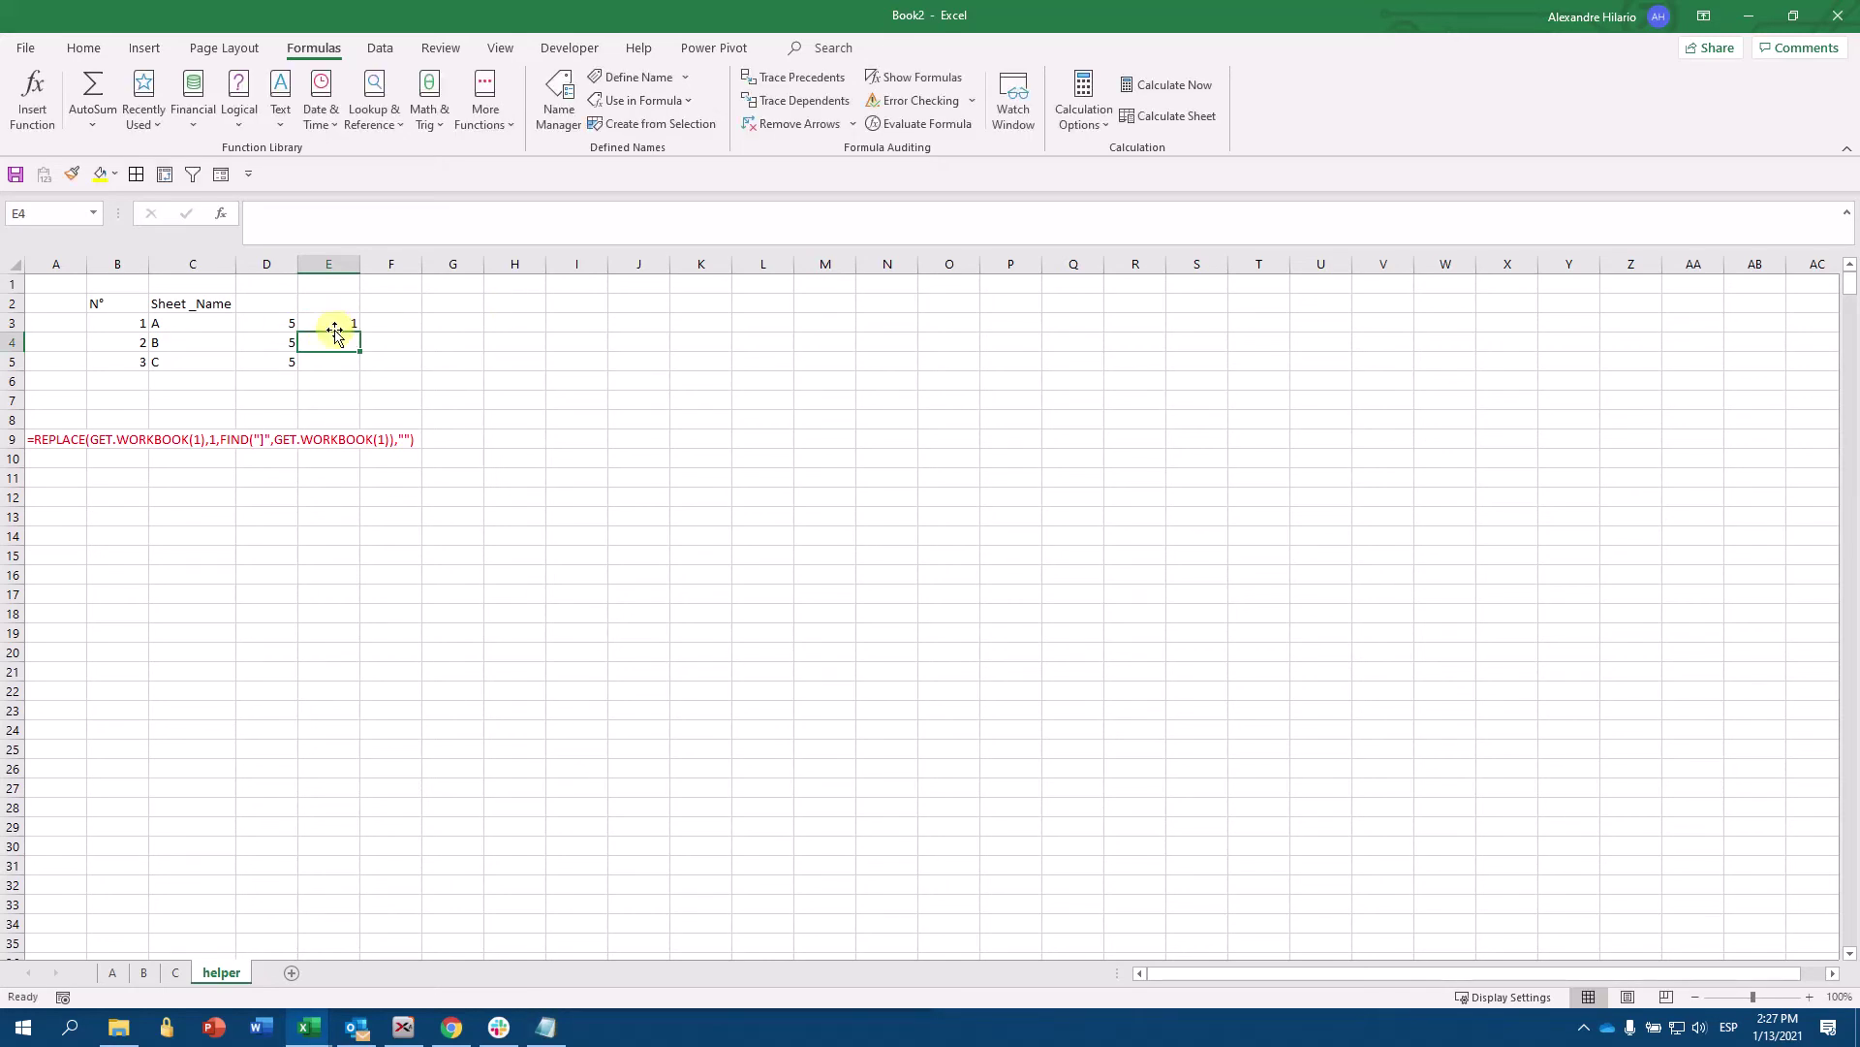
text(+)
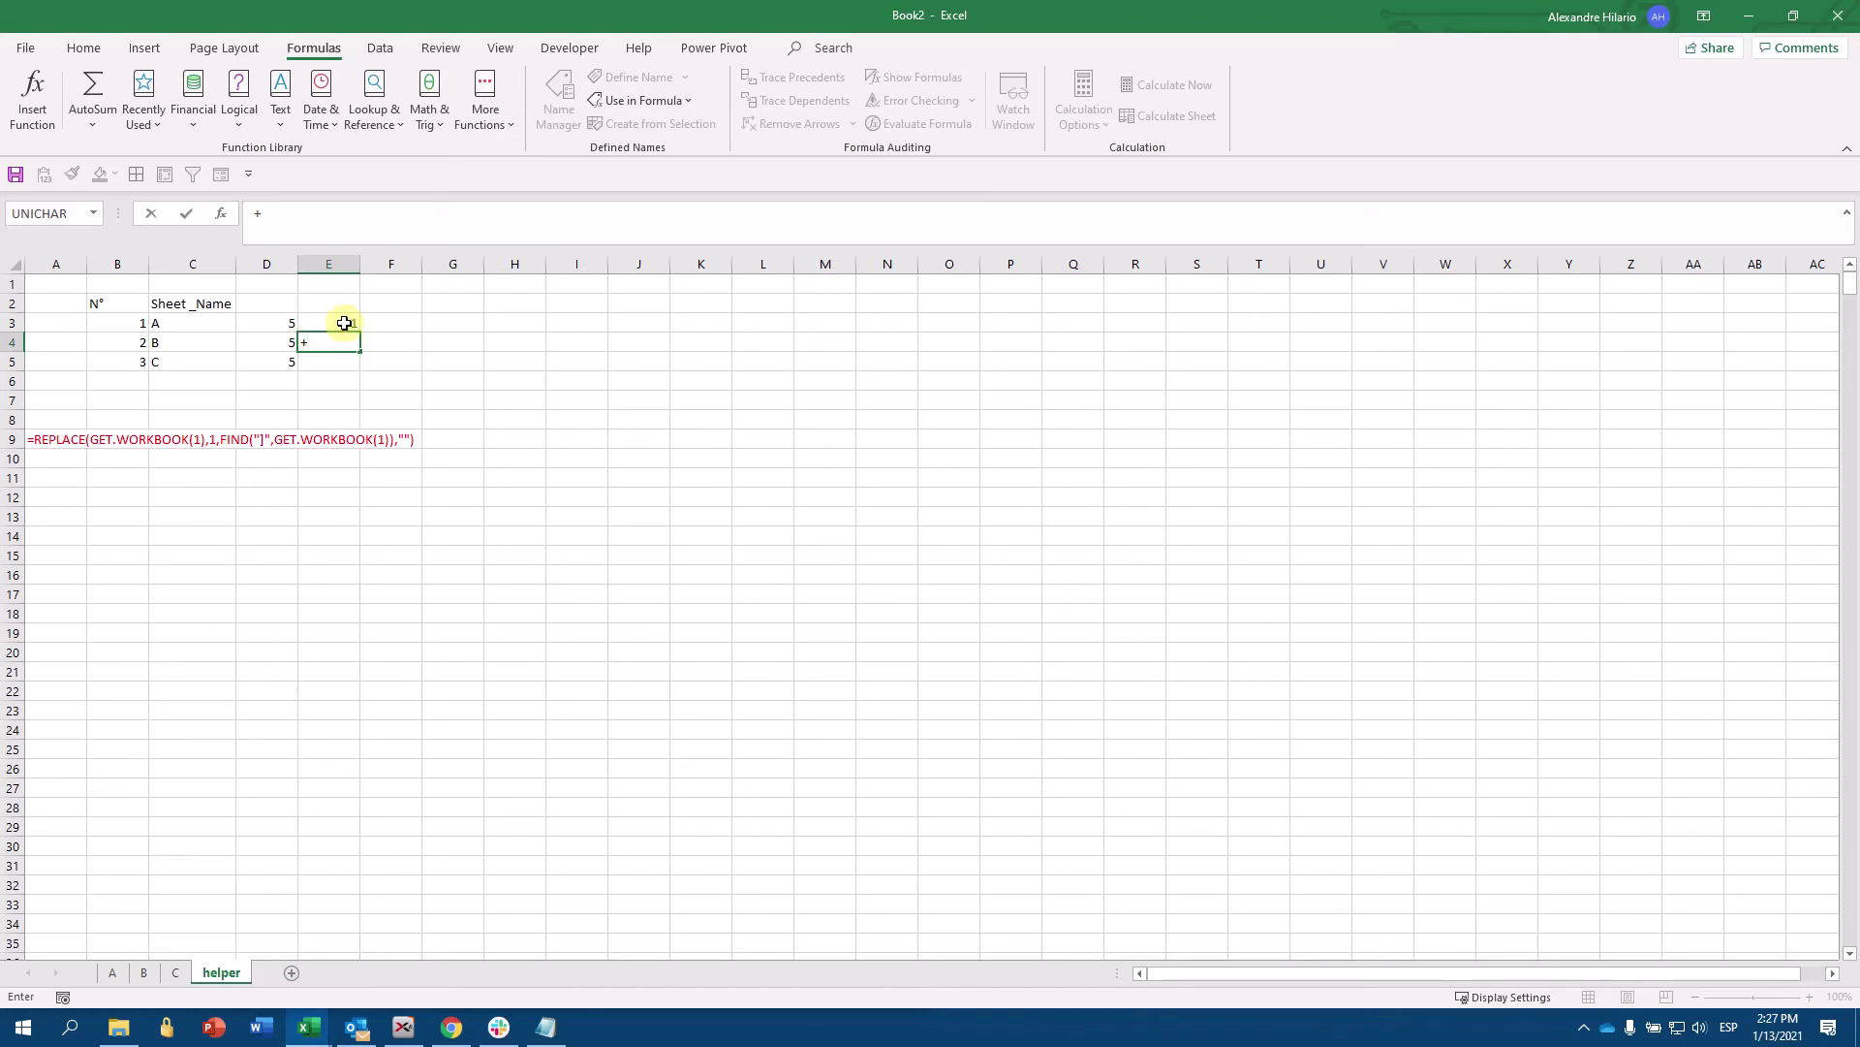
click(341, 321)
text(+)
click(269, 320)
key(Return)
click(333, 339)
drag(360, 351, 349, 397)
click(323, 385)
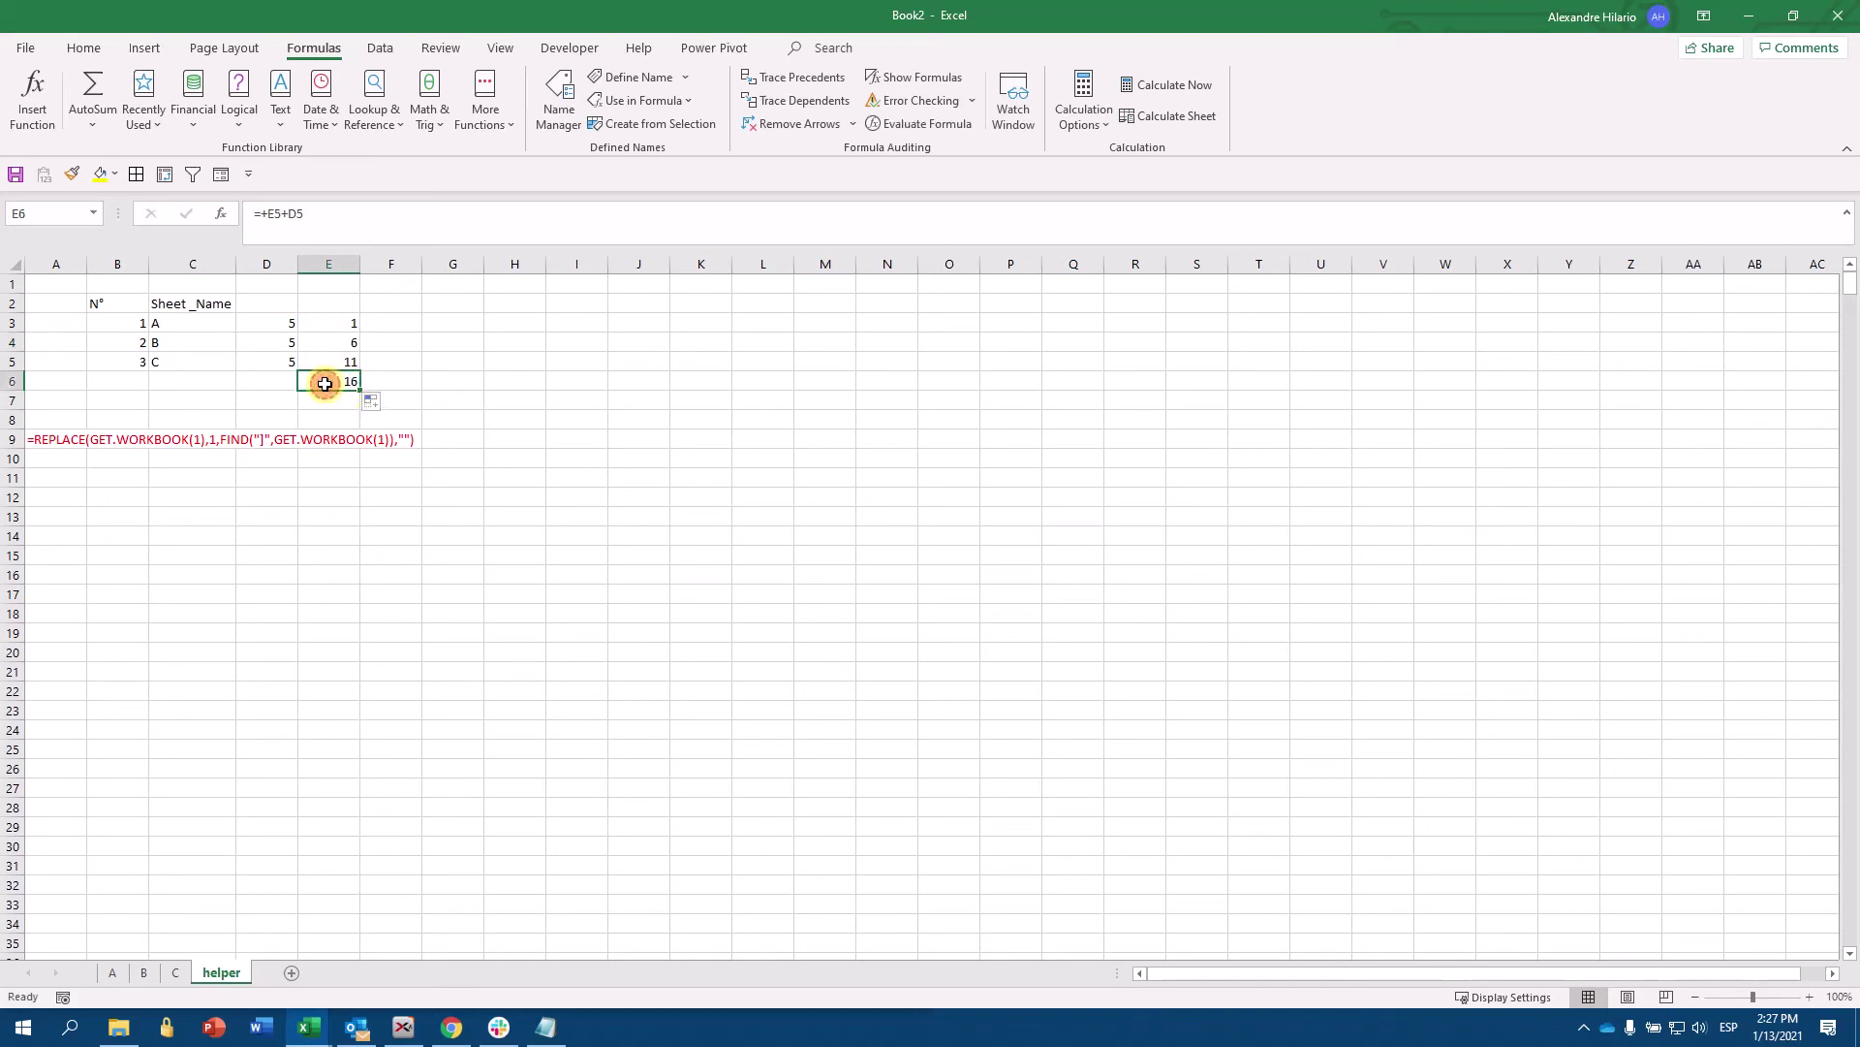
click(103, 175)
click(491, 382)
click(305, 380)
click(286, 382)
key(alt+3)
key(Right)
click(581, 338)
- Start an INDEX formula in cell I3 with the absolute range $C$3:$C$5 as its array
click(567, 319)
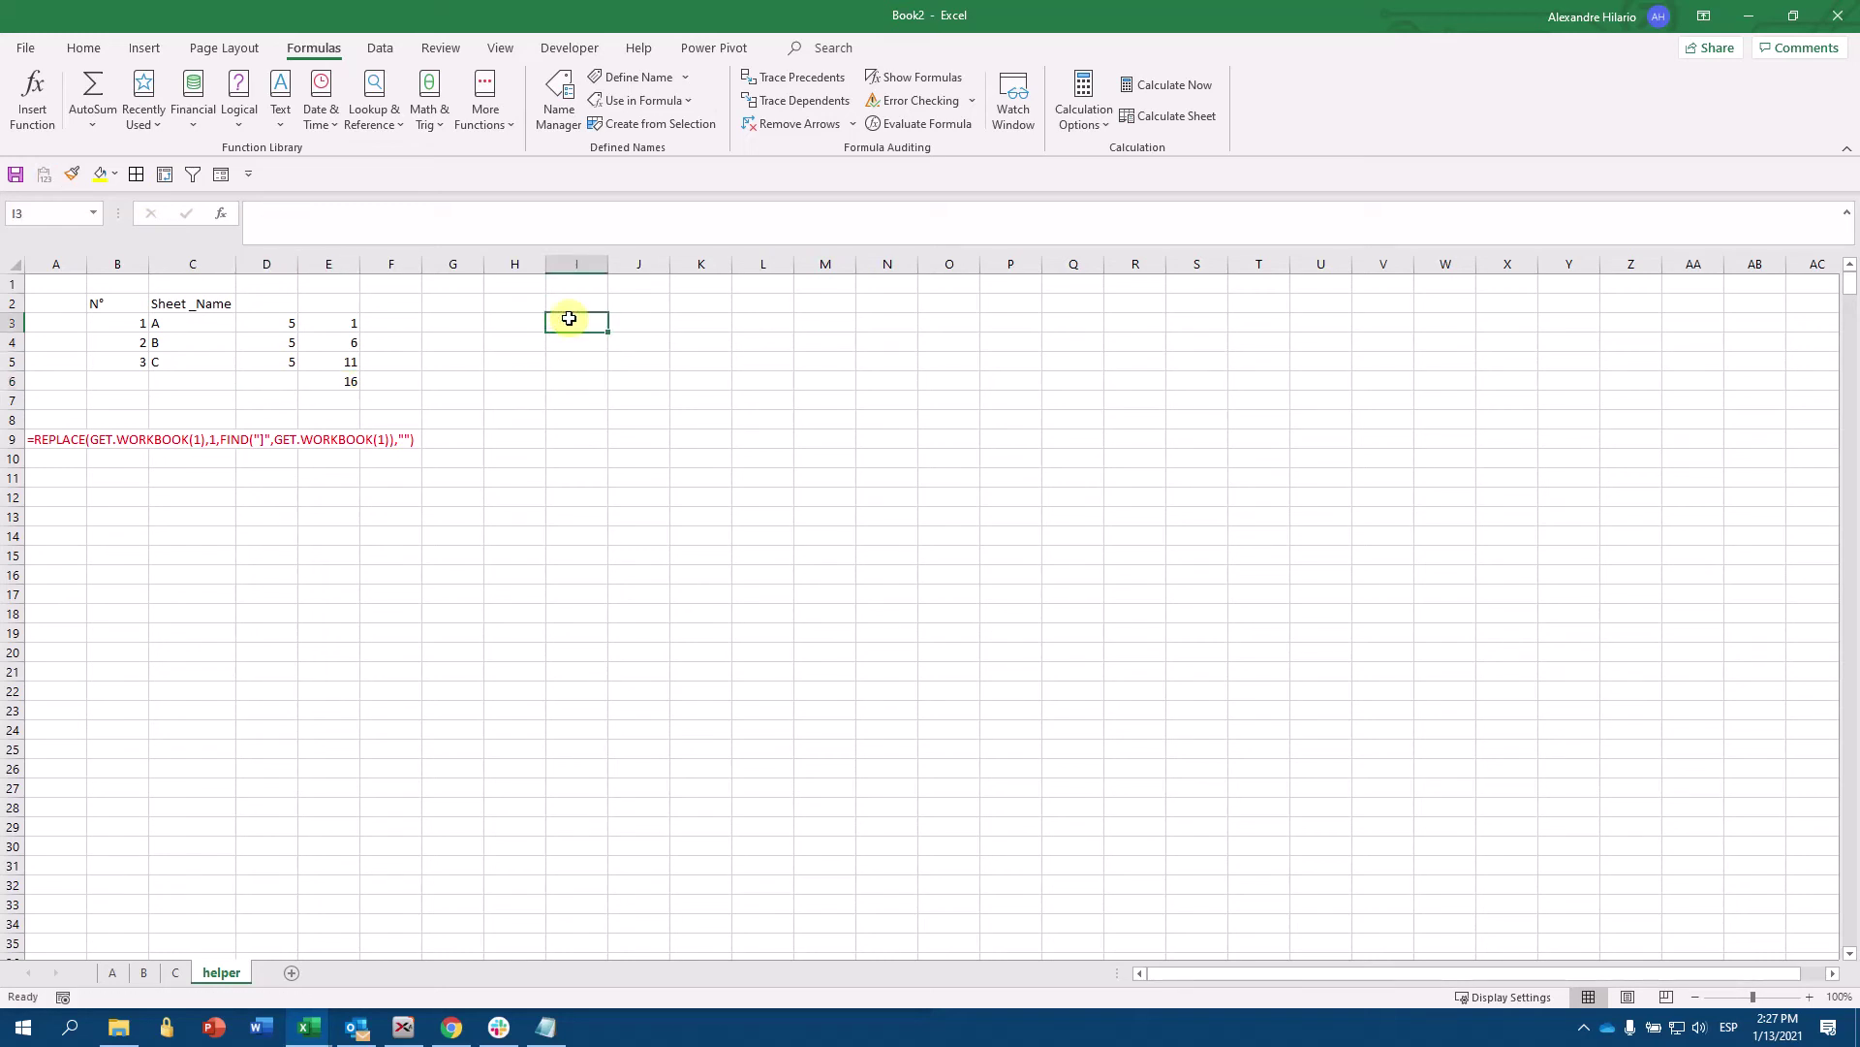
text(=)
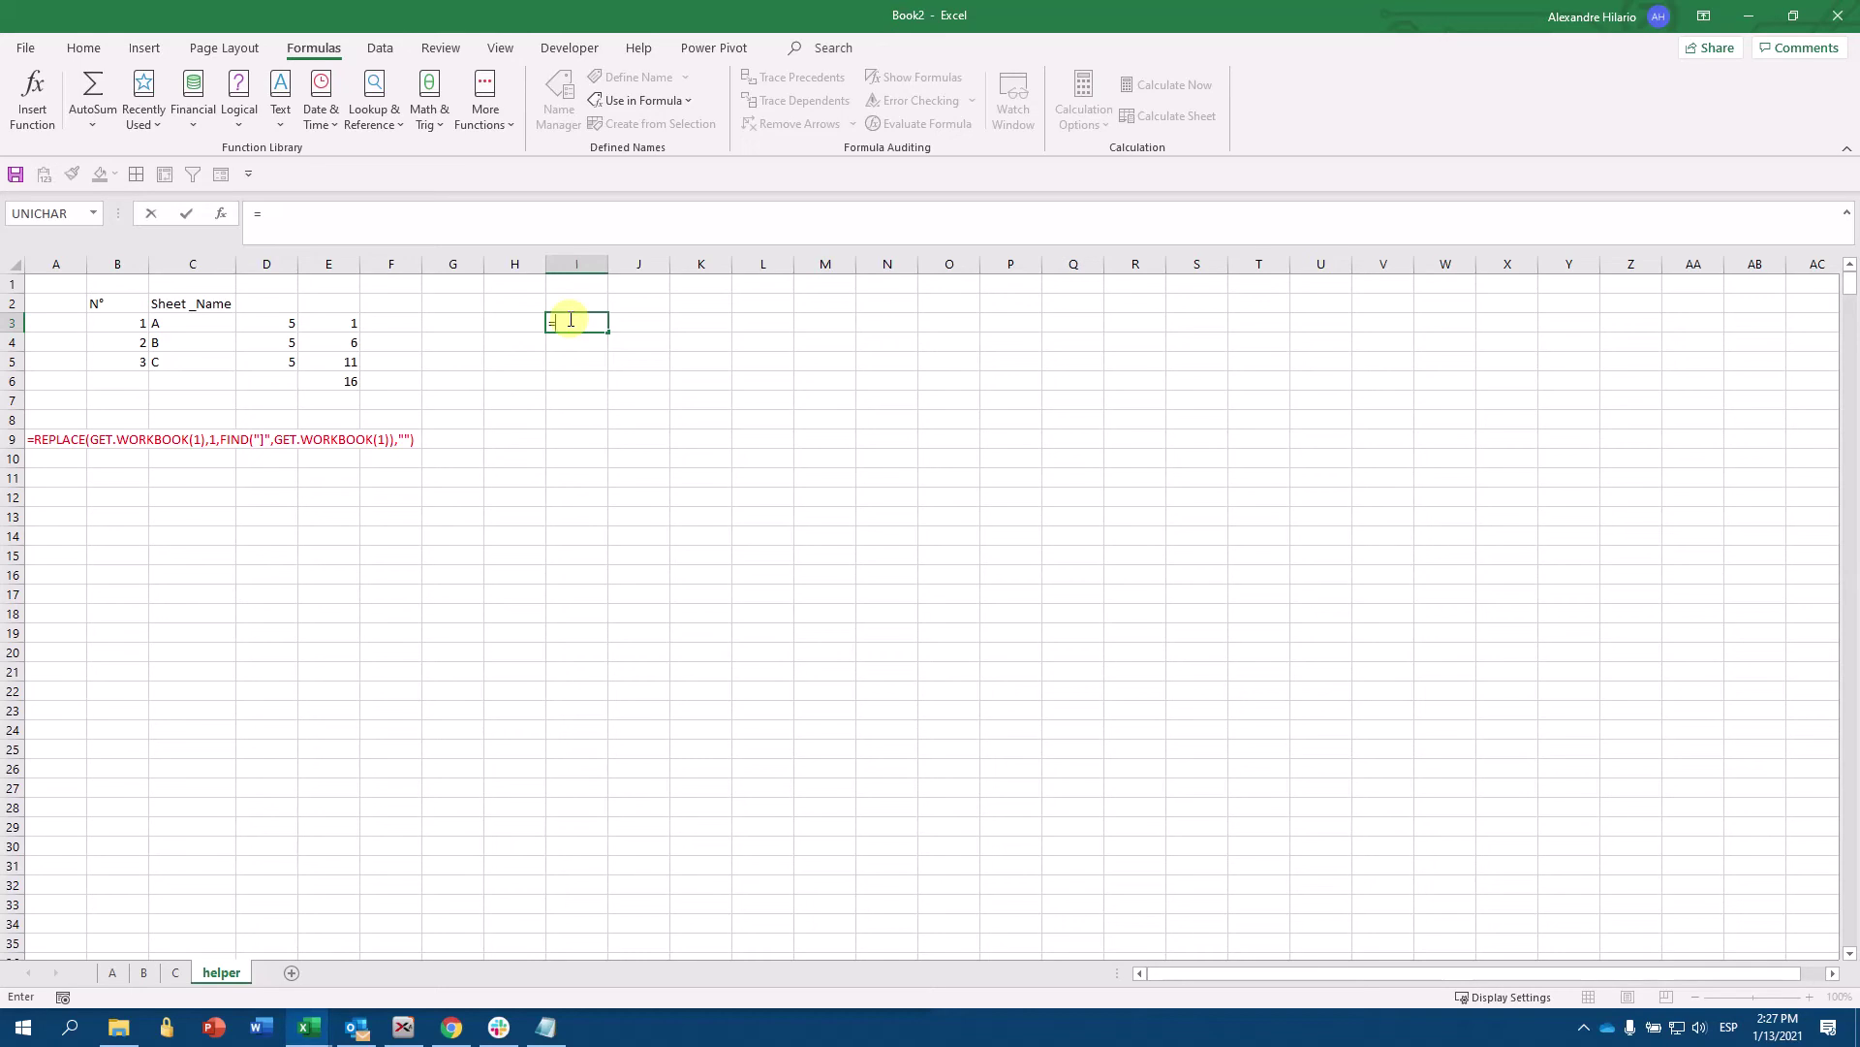
text(ind)
key(Tab)
click(260, 326)
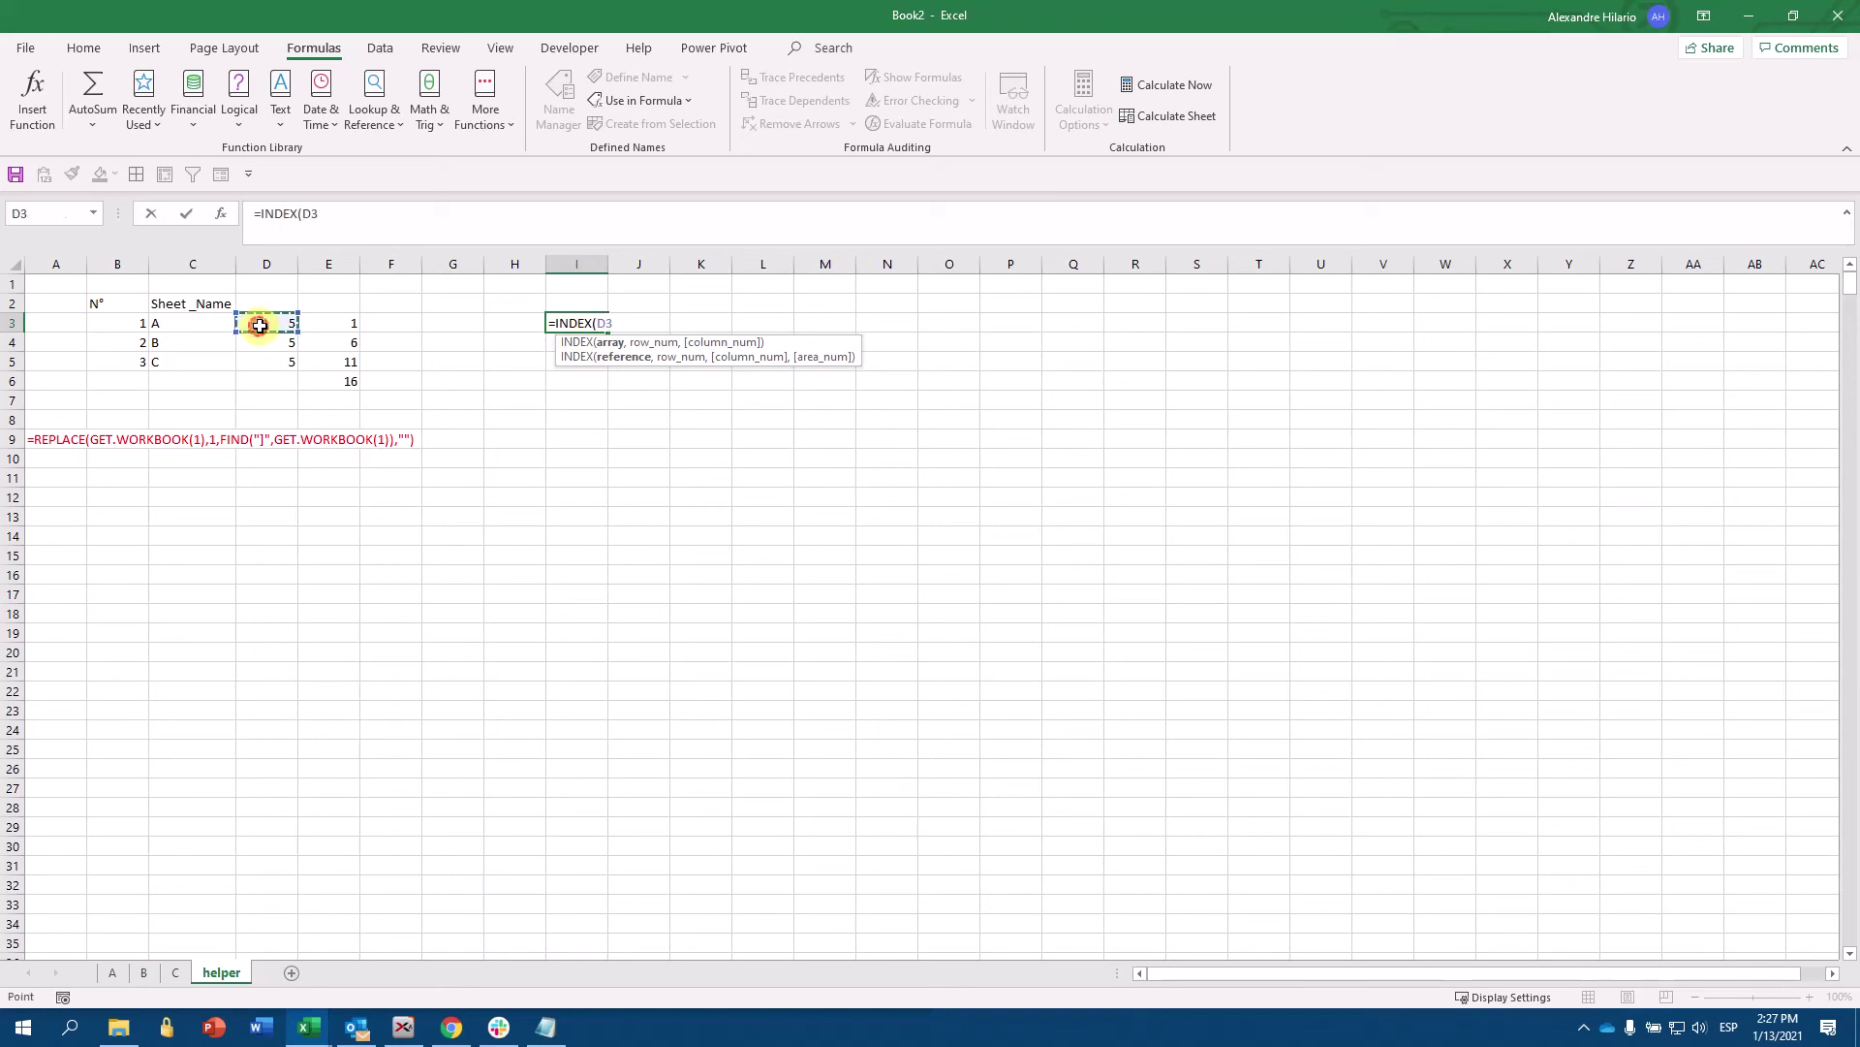
key(Left)
key(shift+Down)
key(shift+Down)
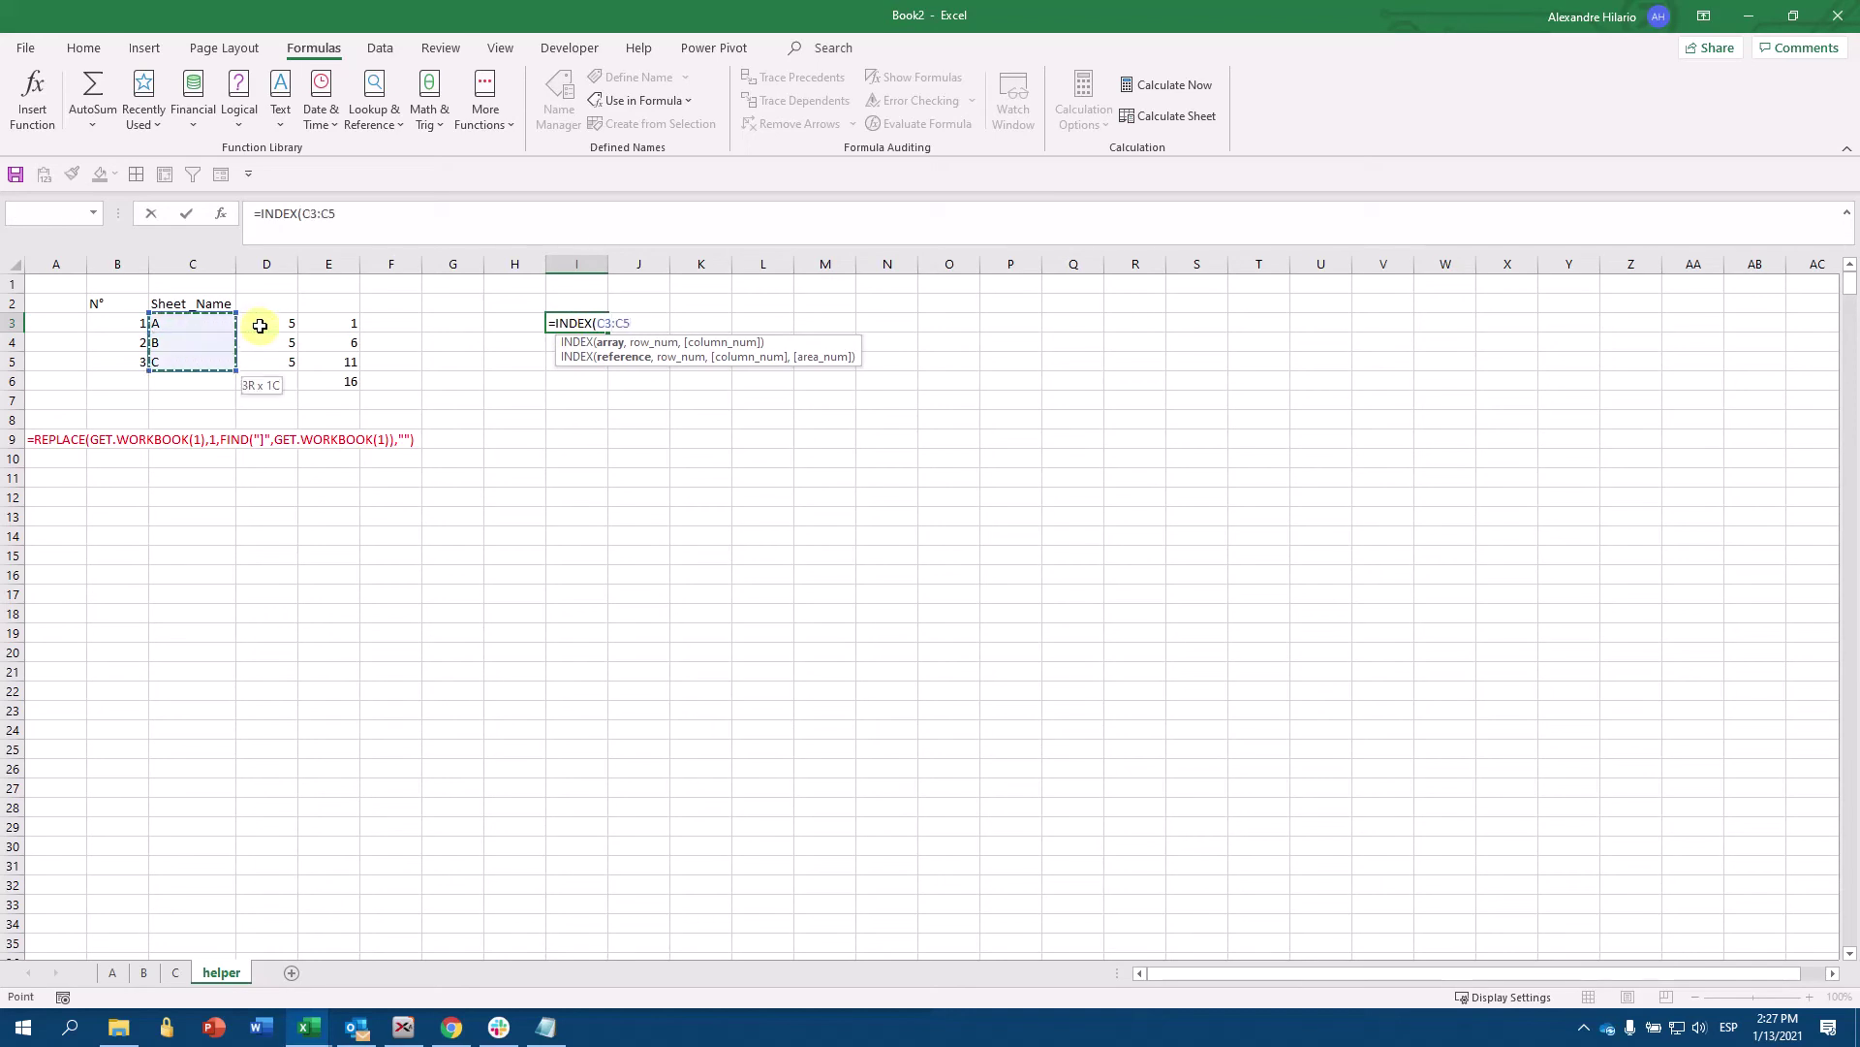
key(F4)
- Complete the INDEX formula in I3 with MATCH(ROW(A1),$E$3:$E$6,1) as the row number
text(,MATCH()
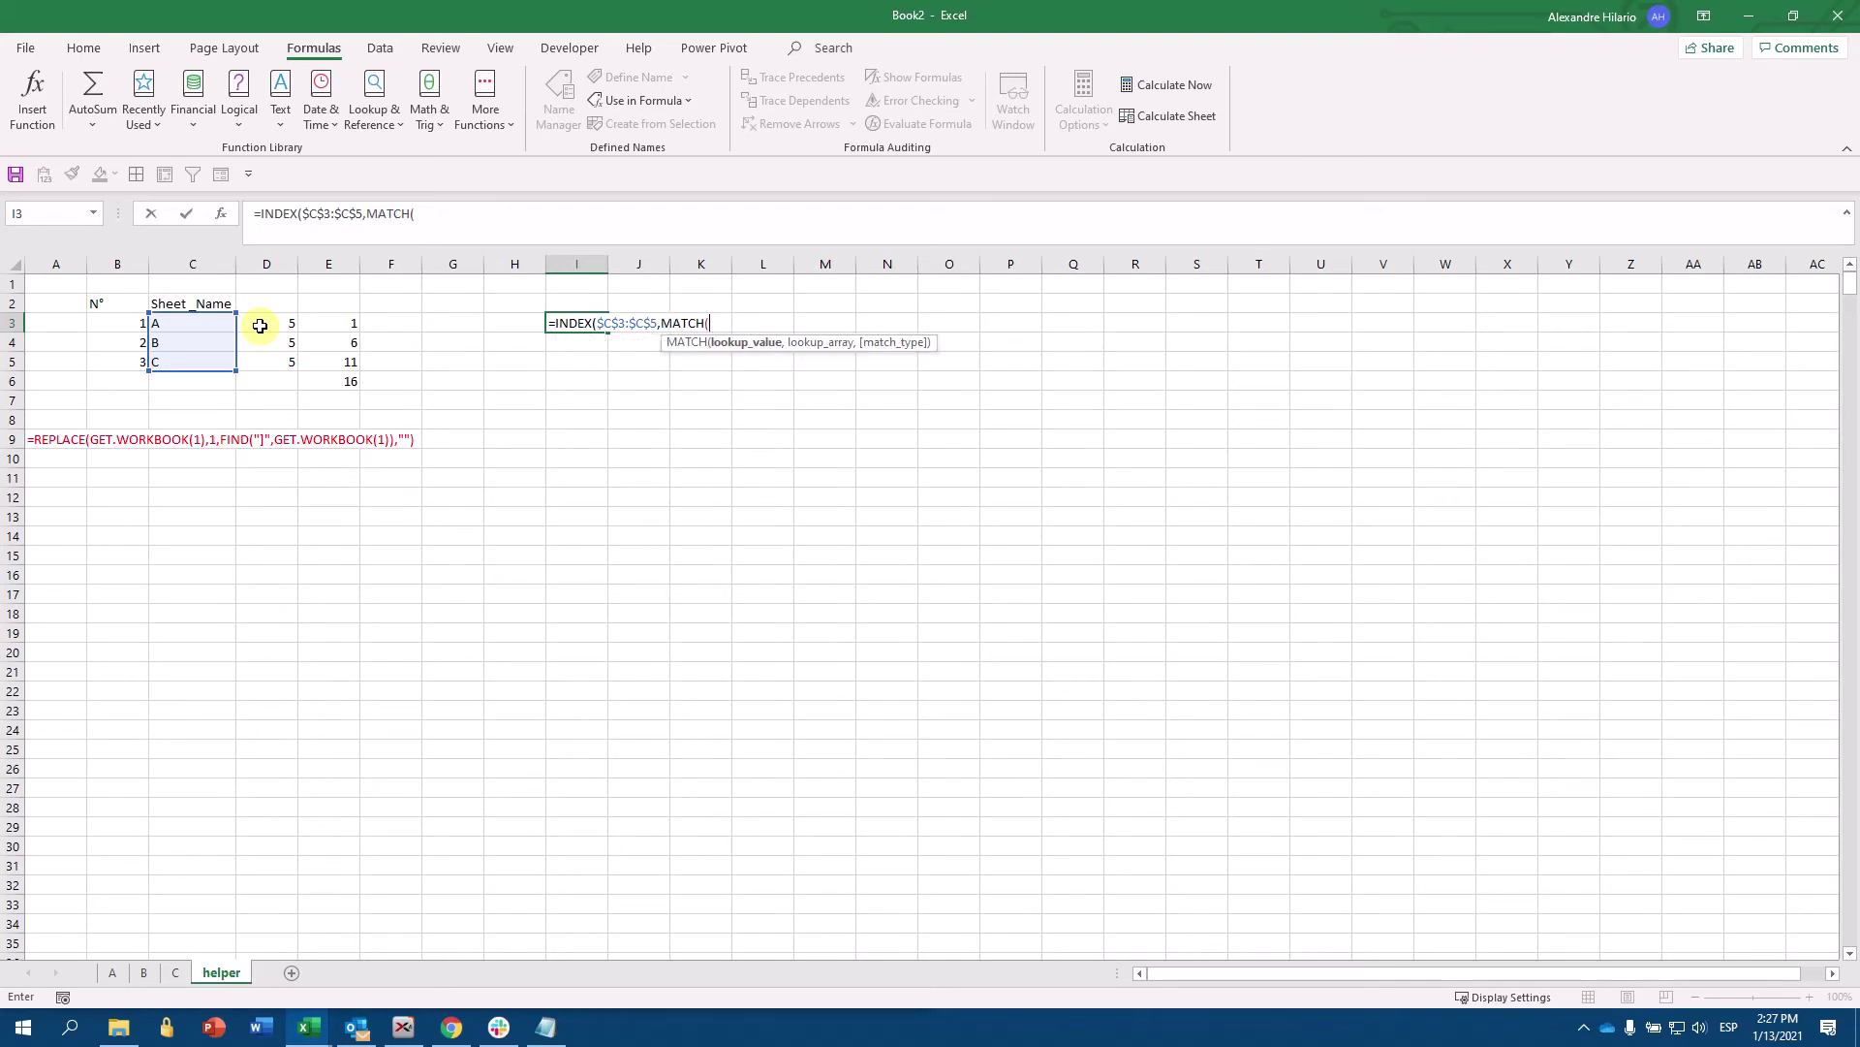
text(ROW()
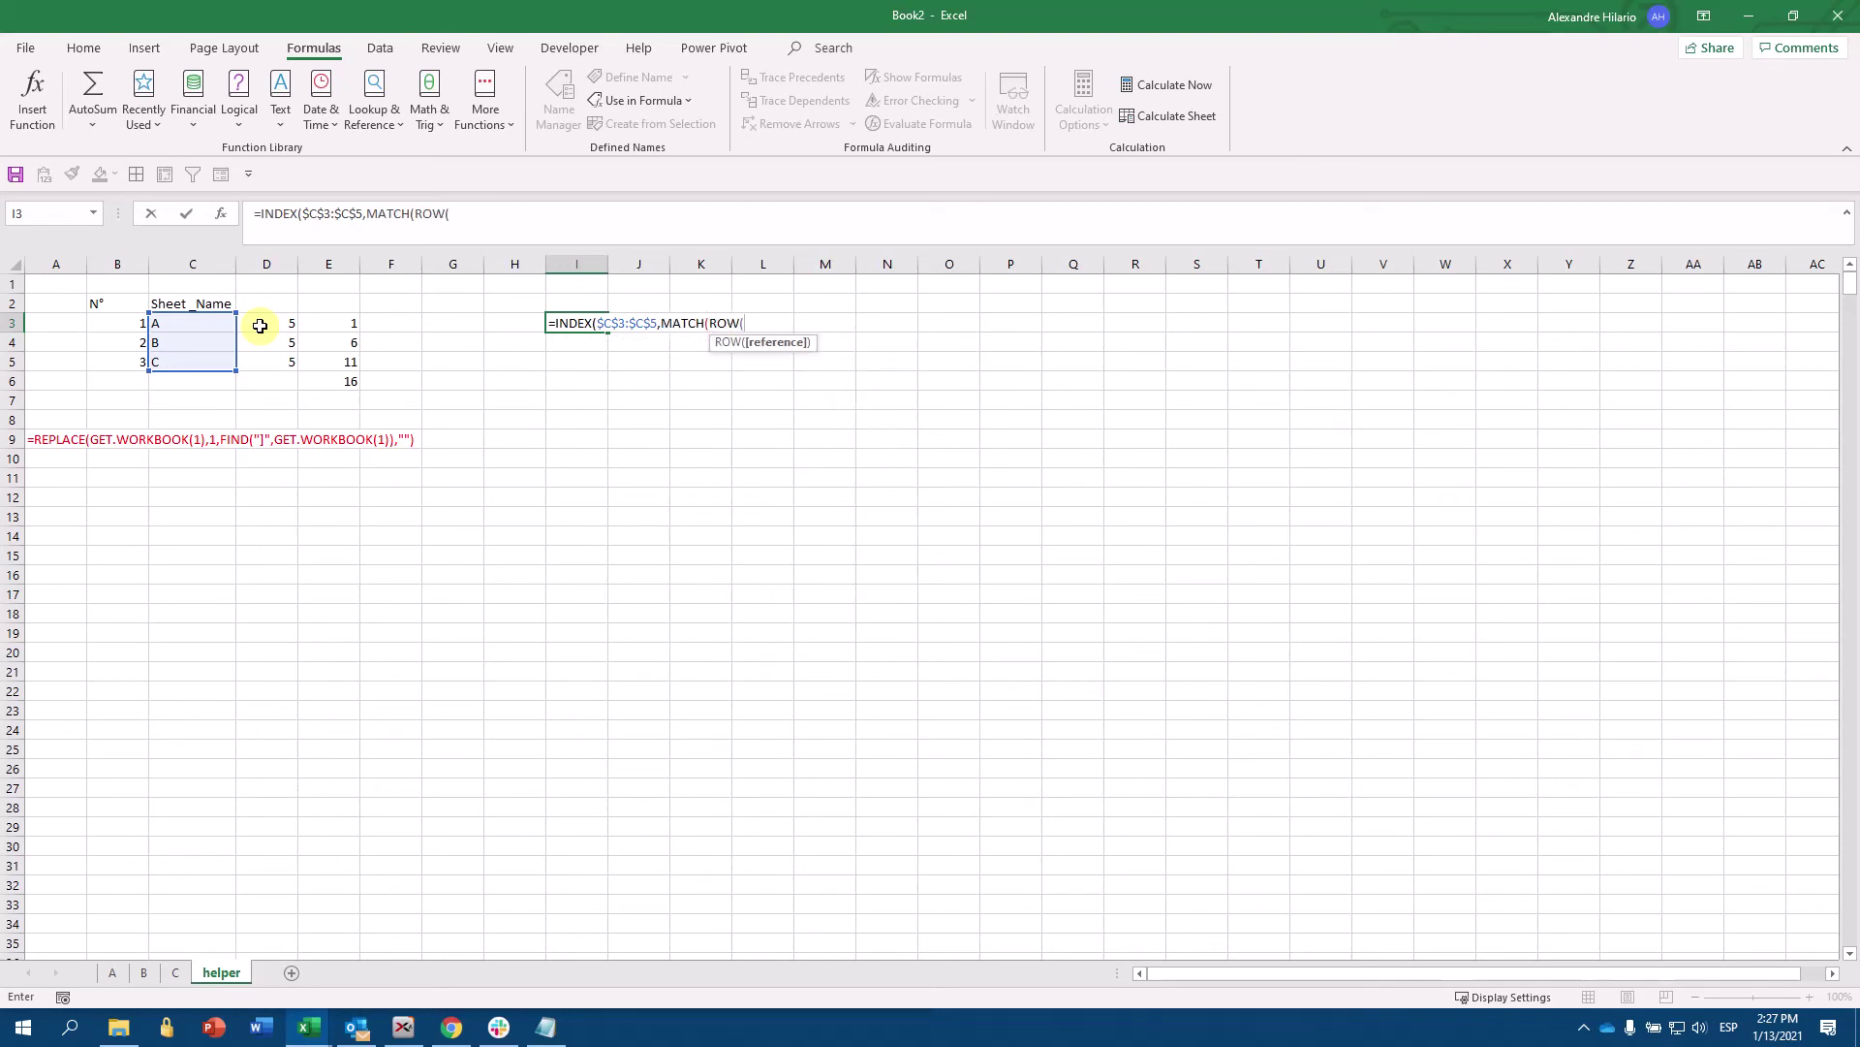
click(57, 281)
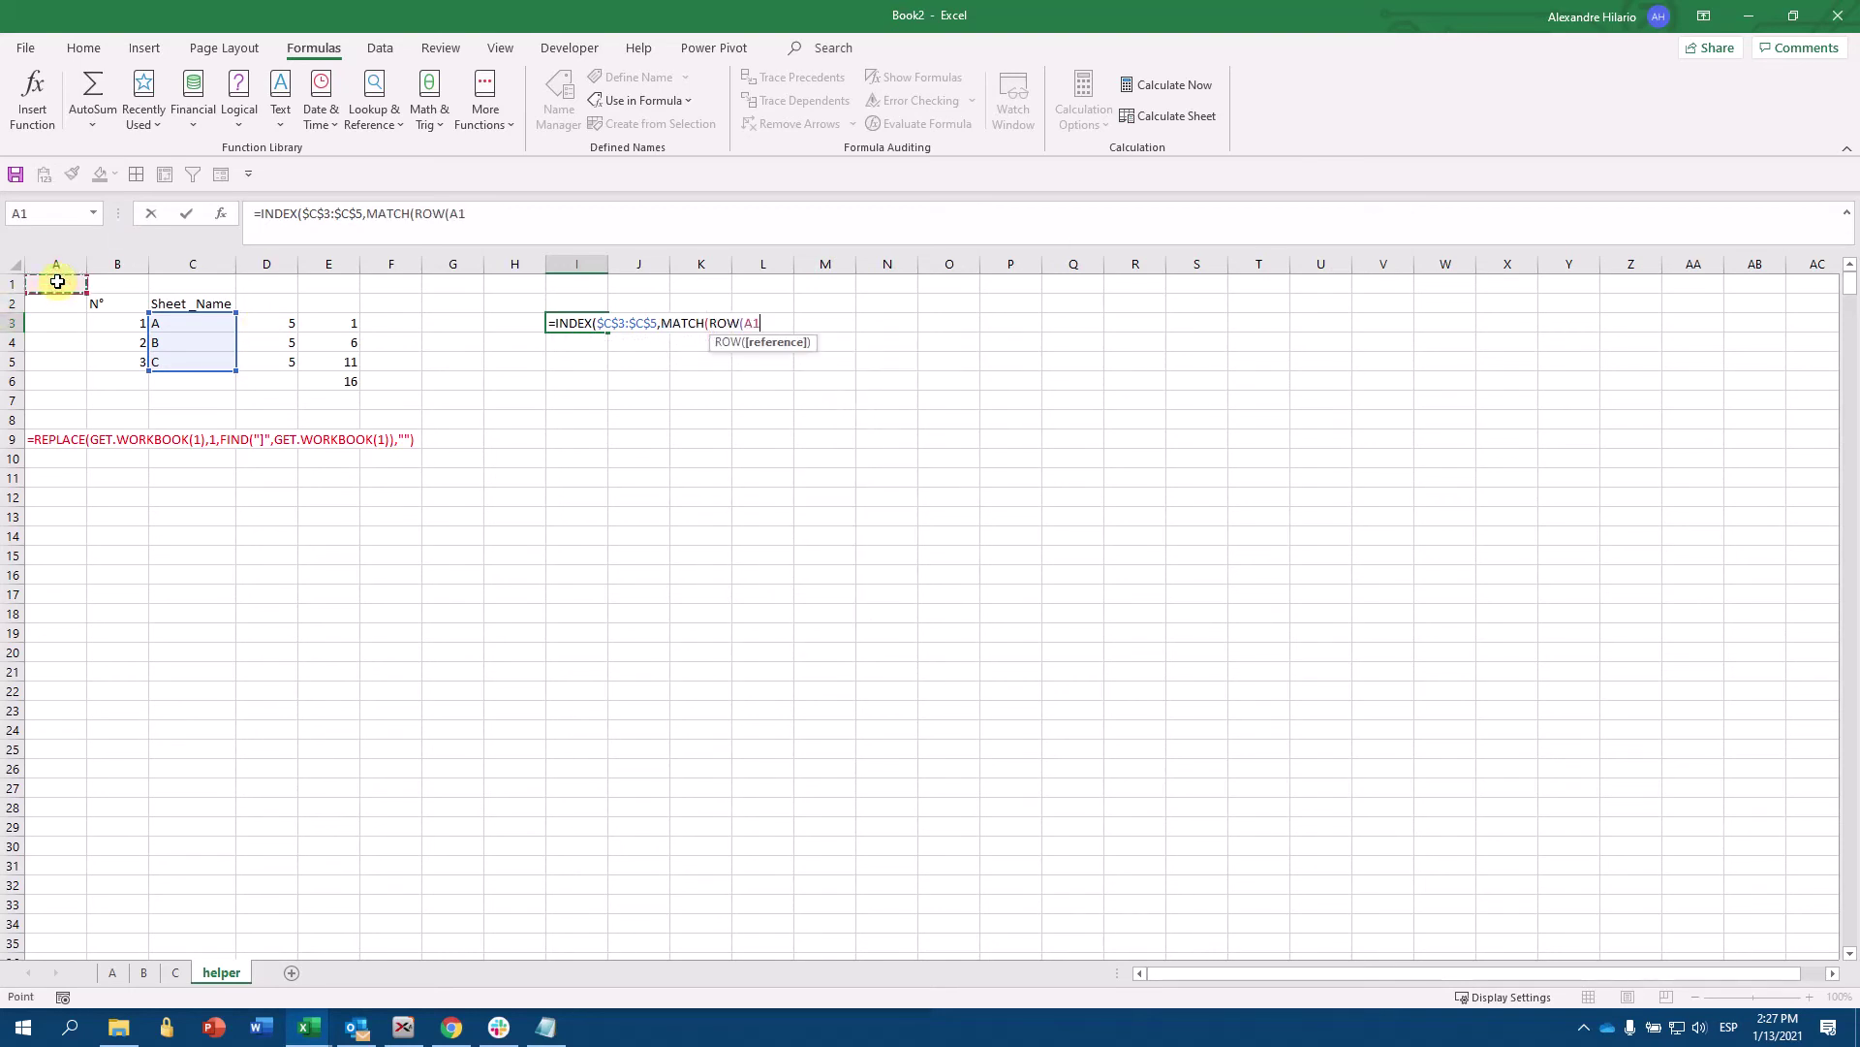
text(),)
click(348, 323)
key(ctrl+shift+Down)
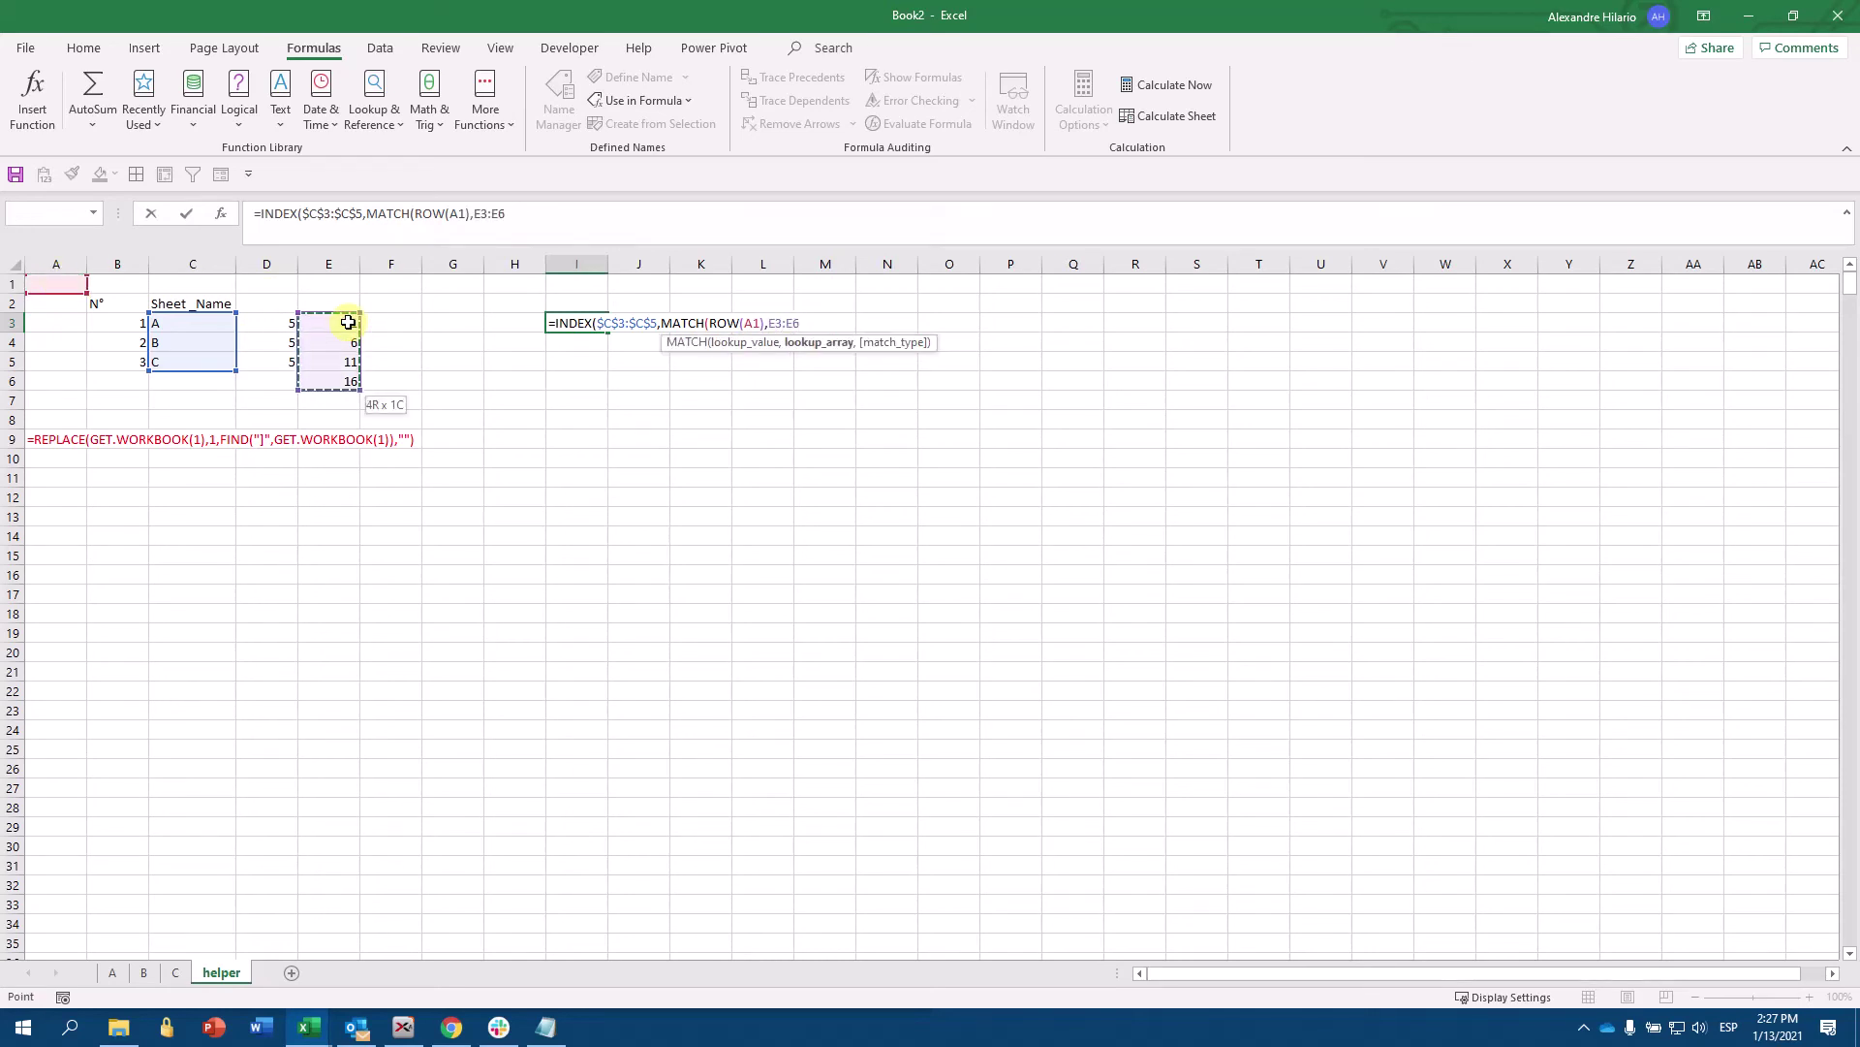
key(F4)
key(F4)
key(F4)
key(F4)
key(F4)
text(,1))
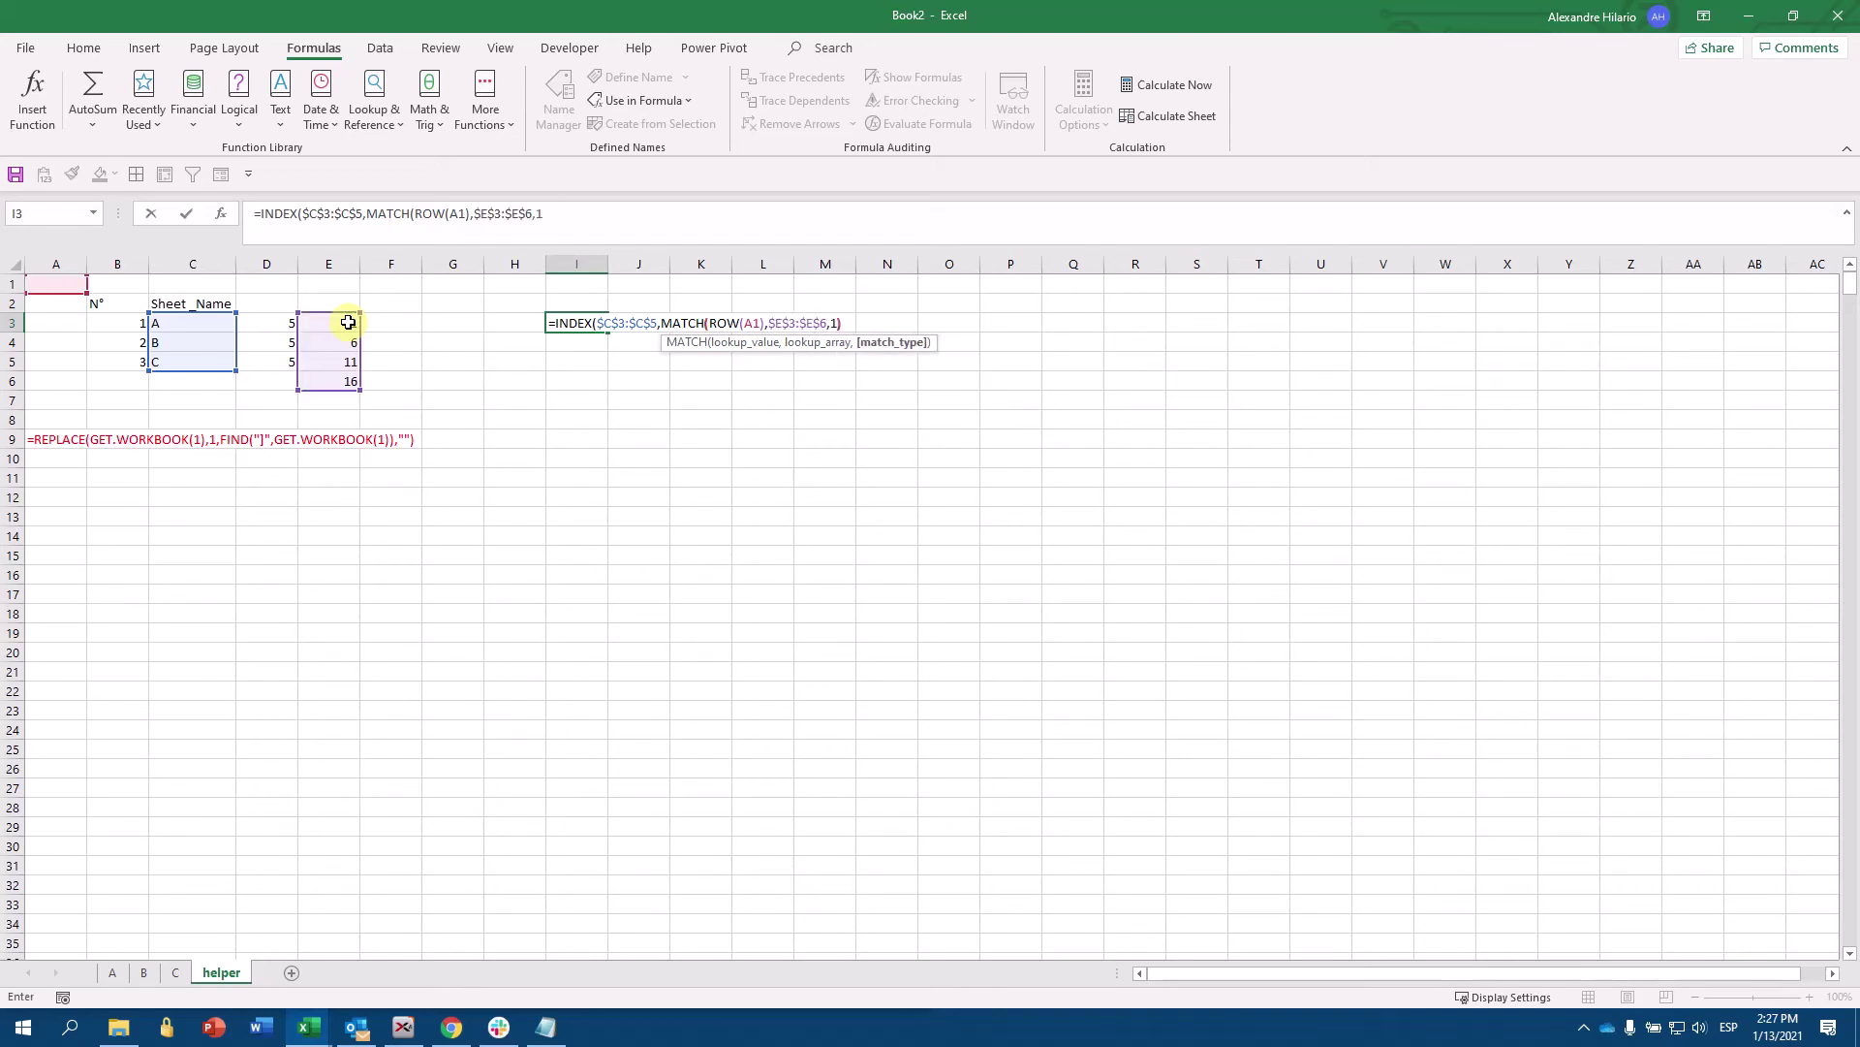
text())
key(Return)
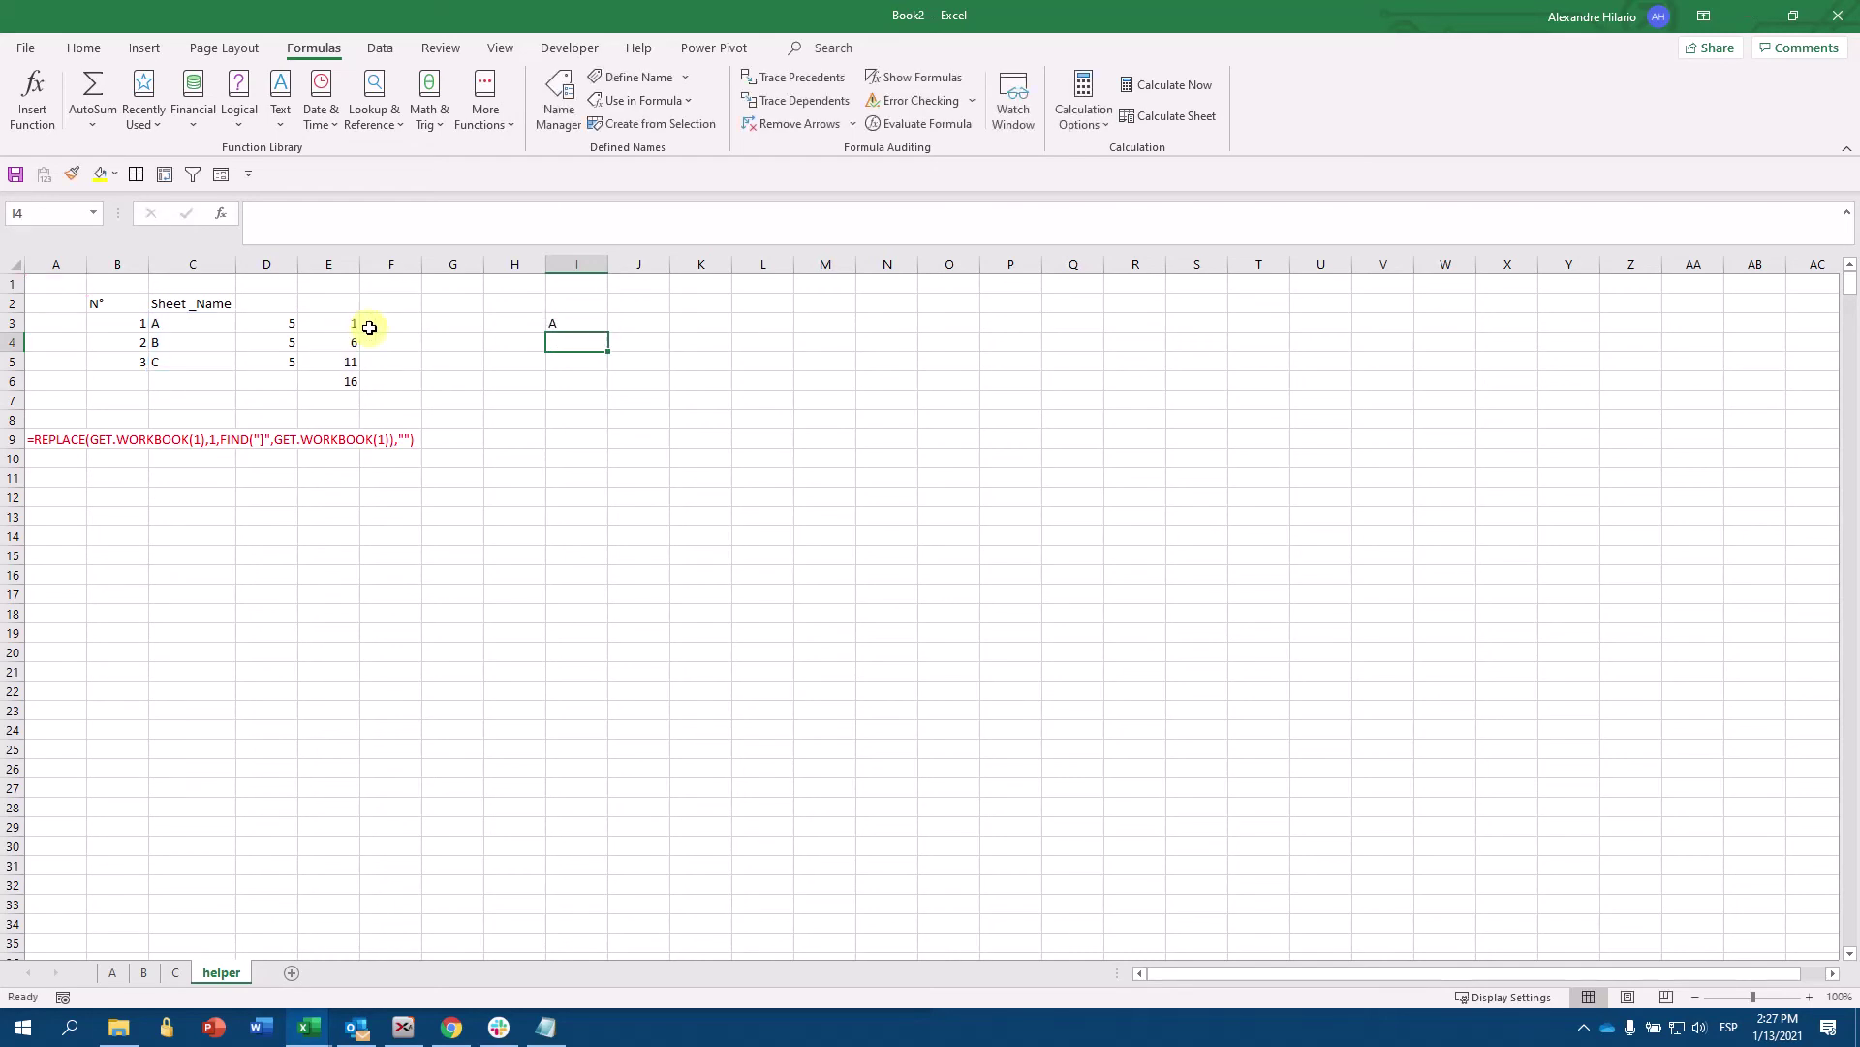
- Fill the INDEX/MATCH formula from I3 down to I27 and check the repeated sheet names
click(579, 323)
drag(611, 332, 621, 791)
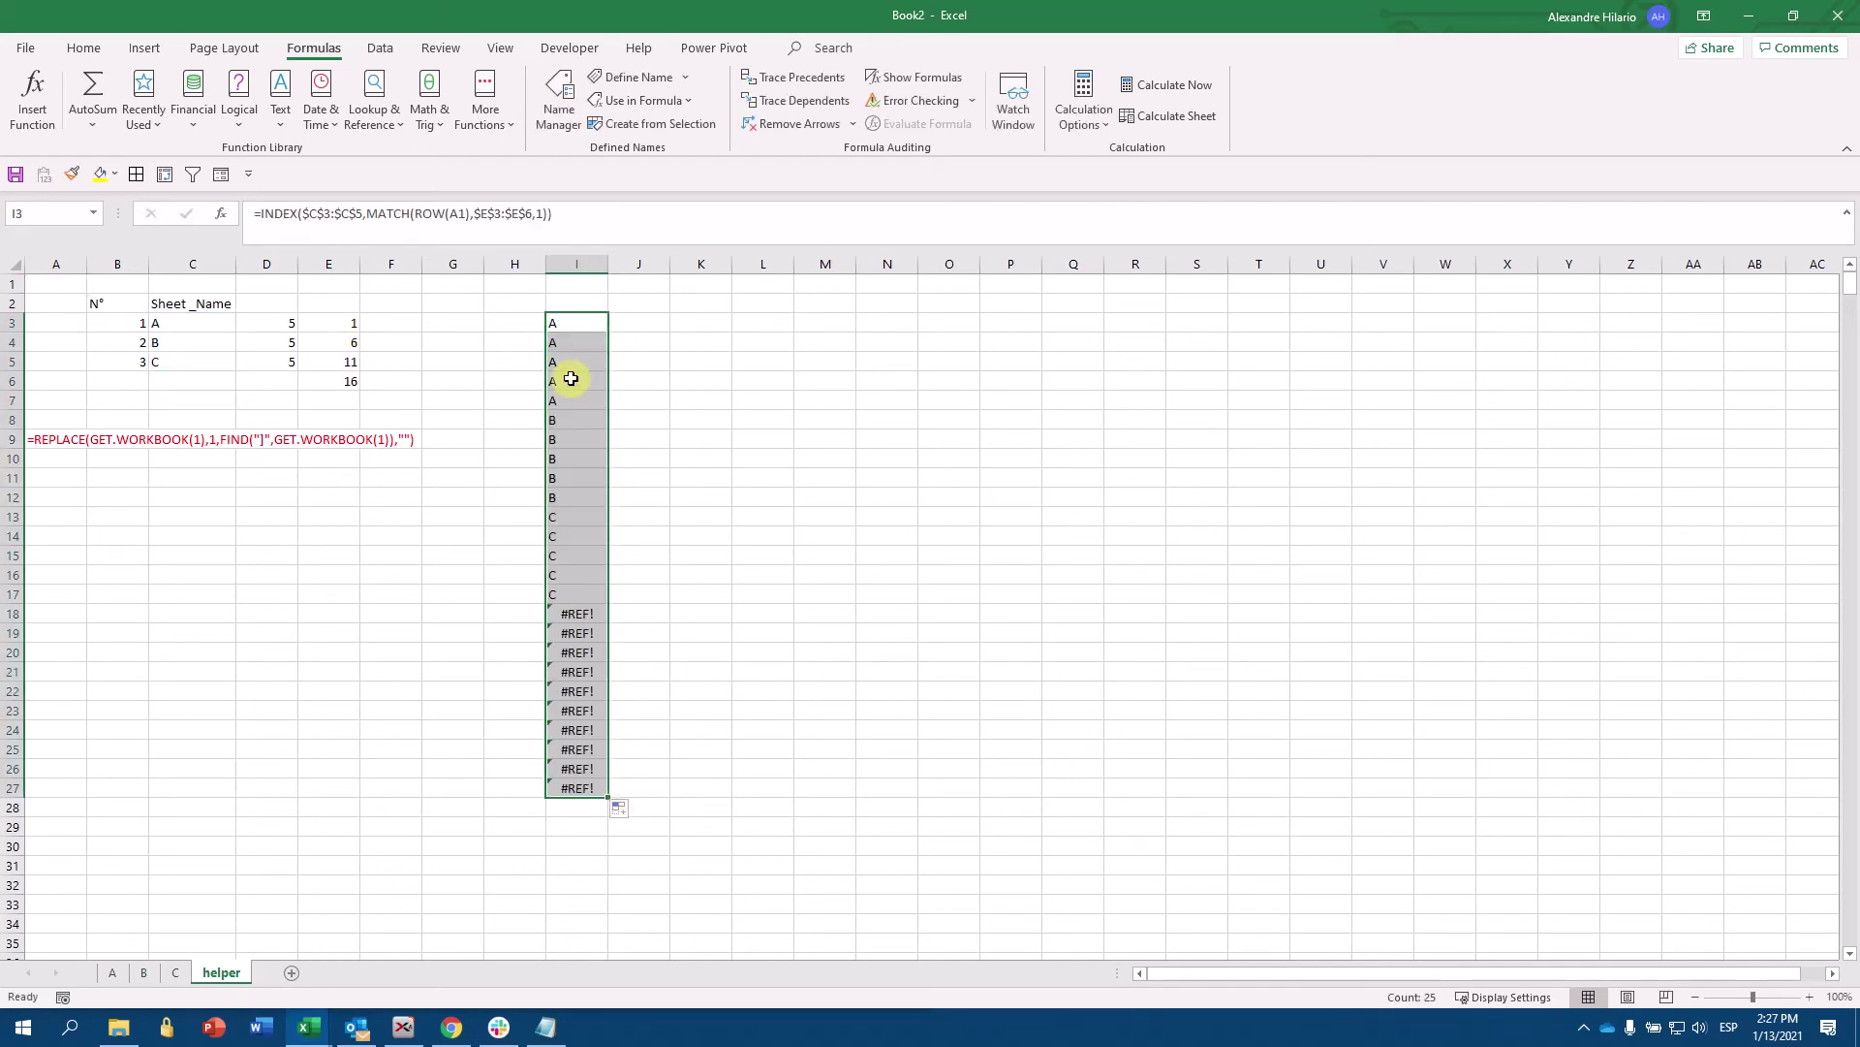
drag(578, 318, 580, 584)
click(650, 596)
- Wrap the formula in I3 in IFERROR with an empty string "" as the fallback, and refill it down to I27
click(550, 323)
click(265, 211)
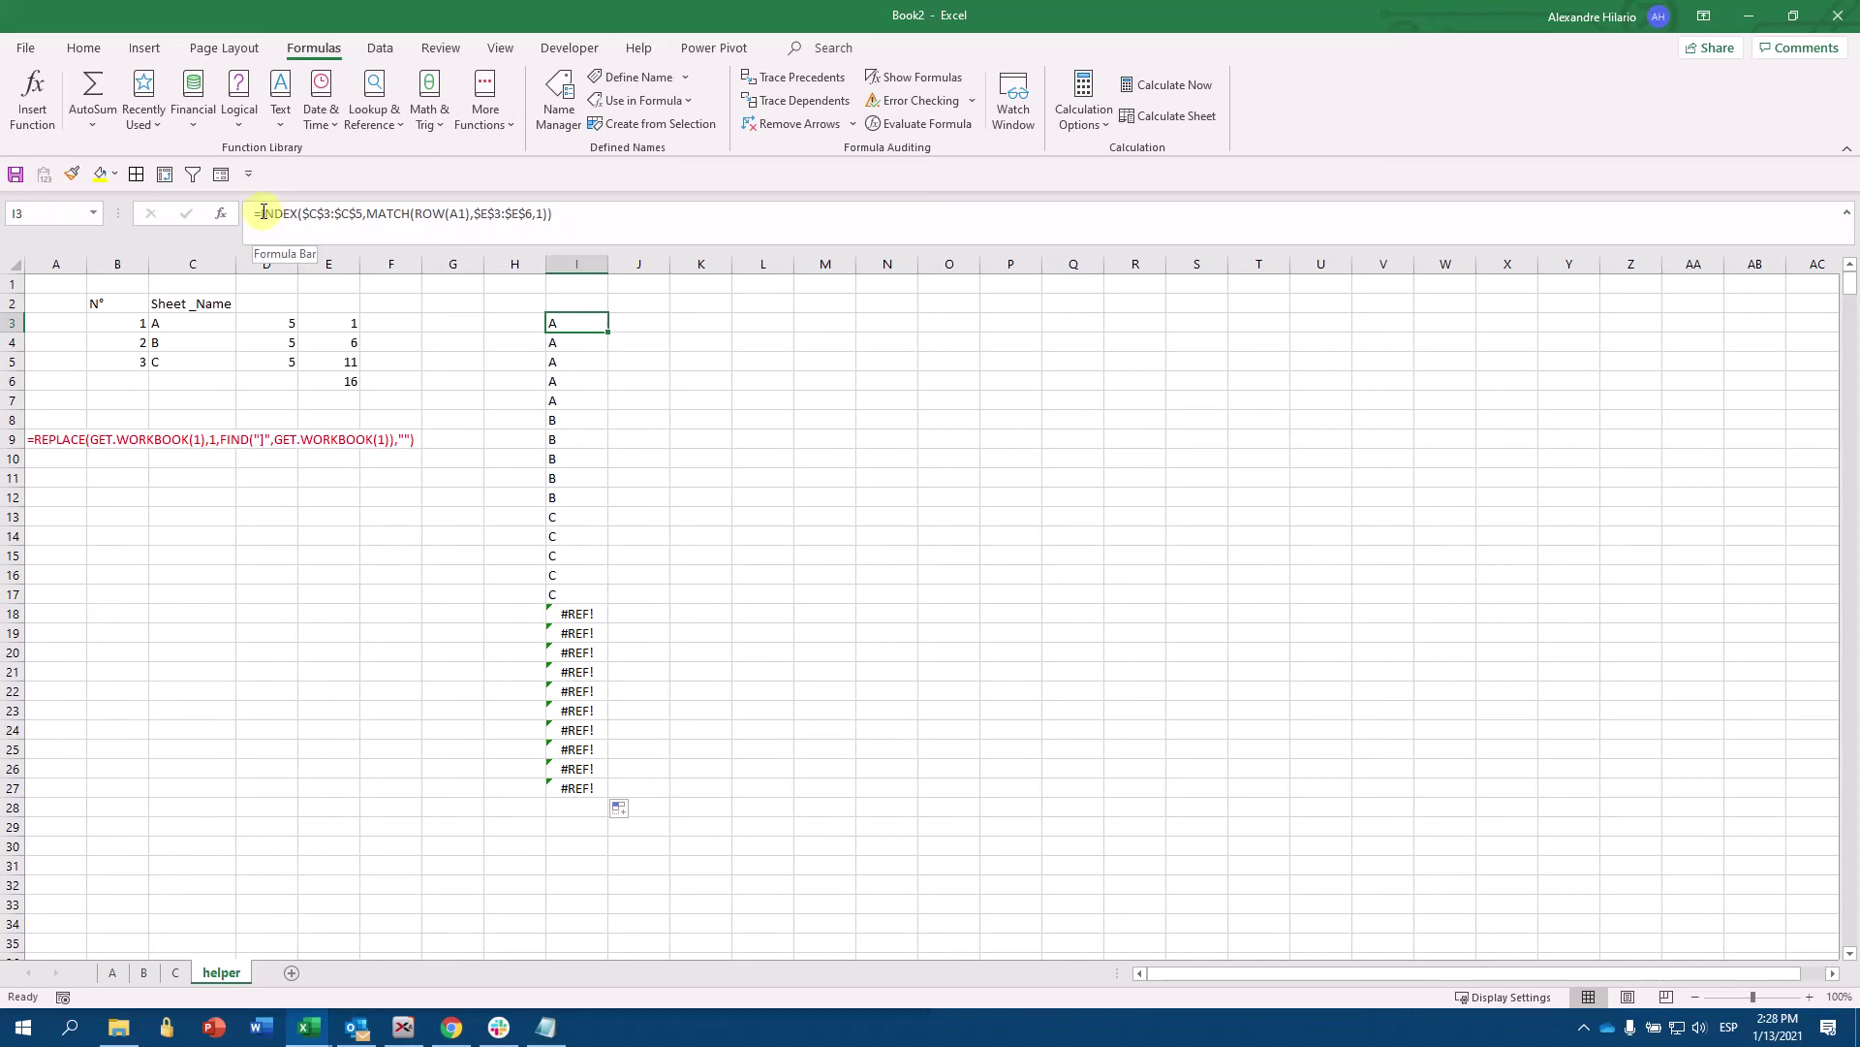
text(If)
double_click(305, 298)
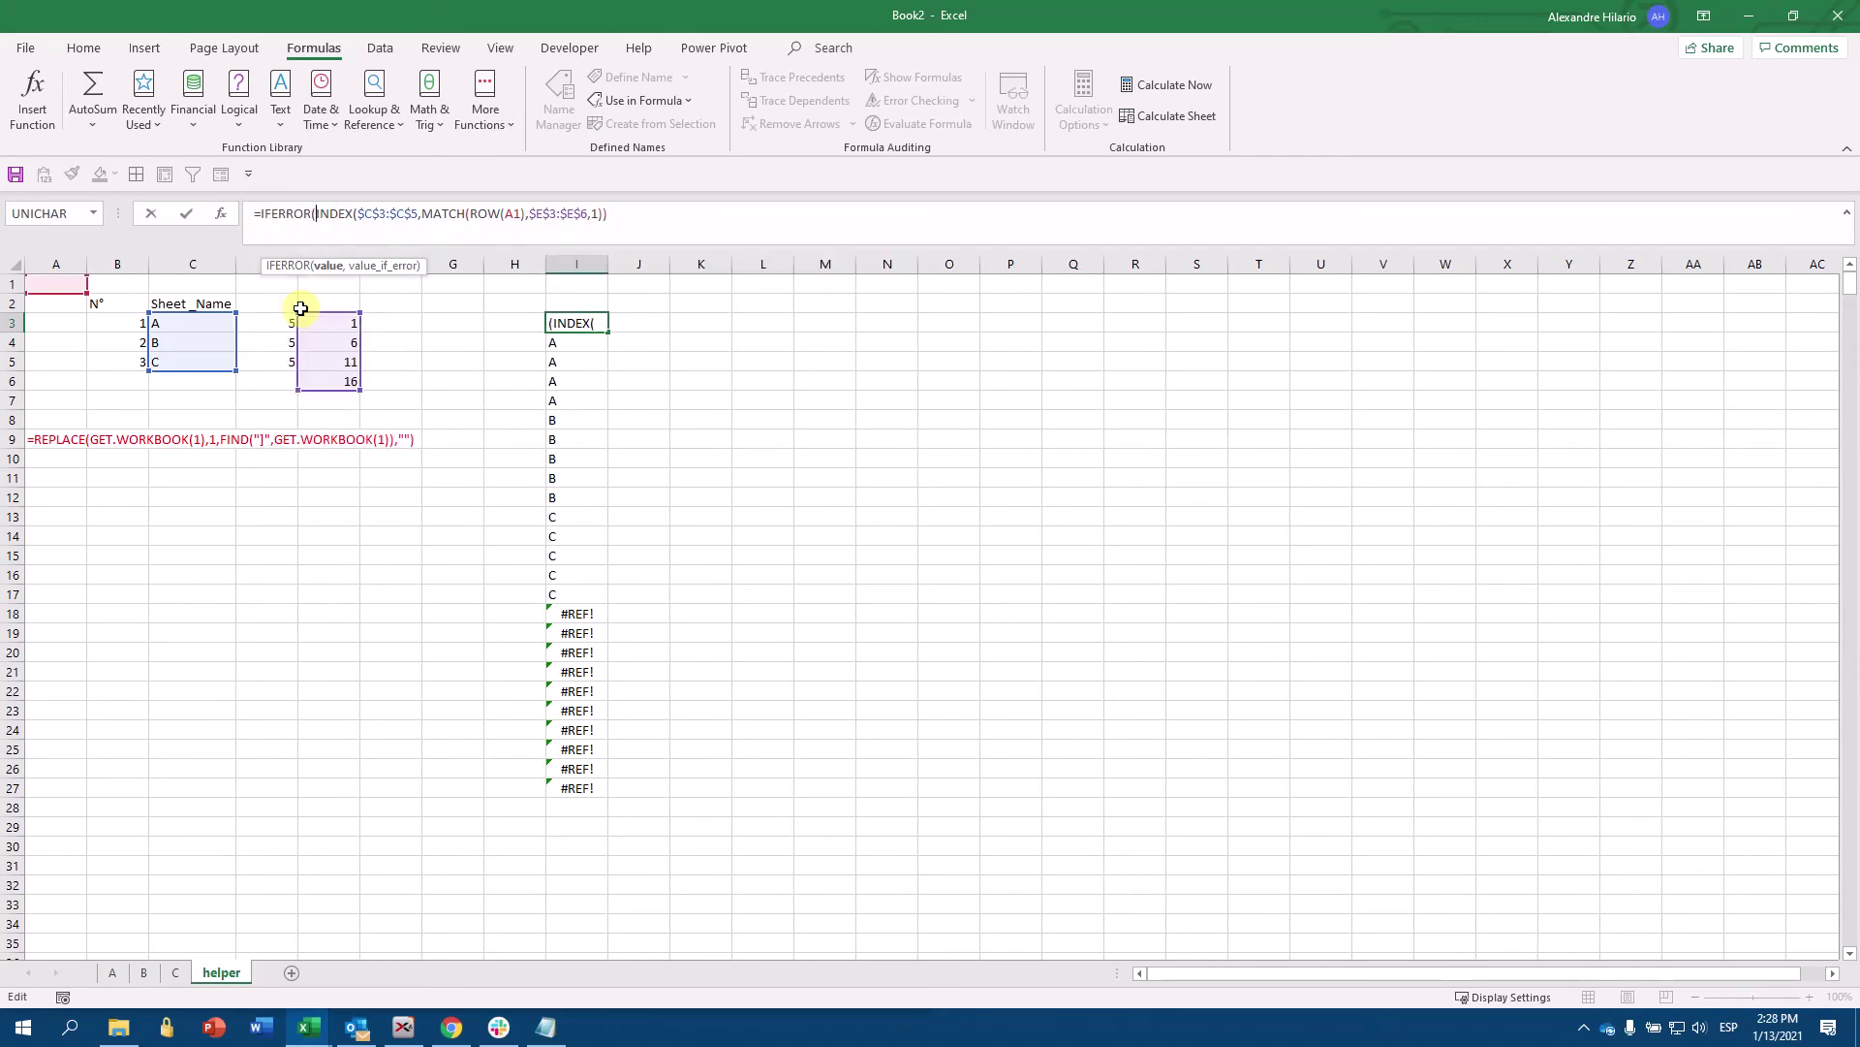
text(,)
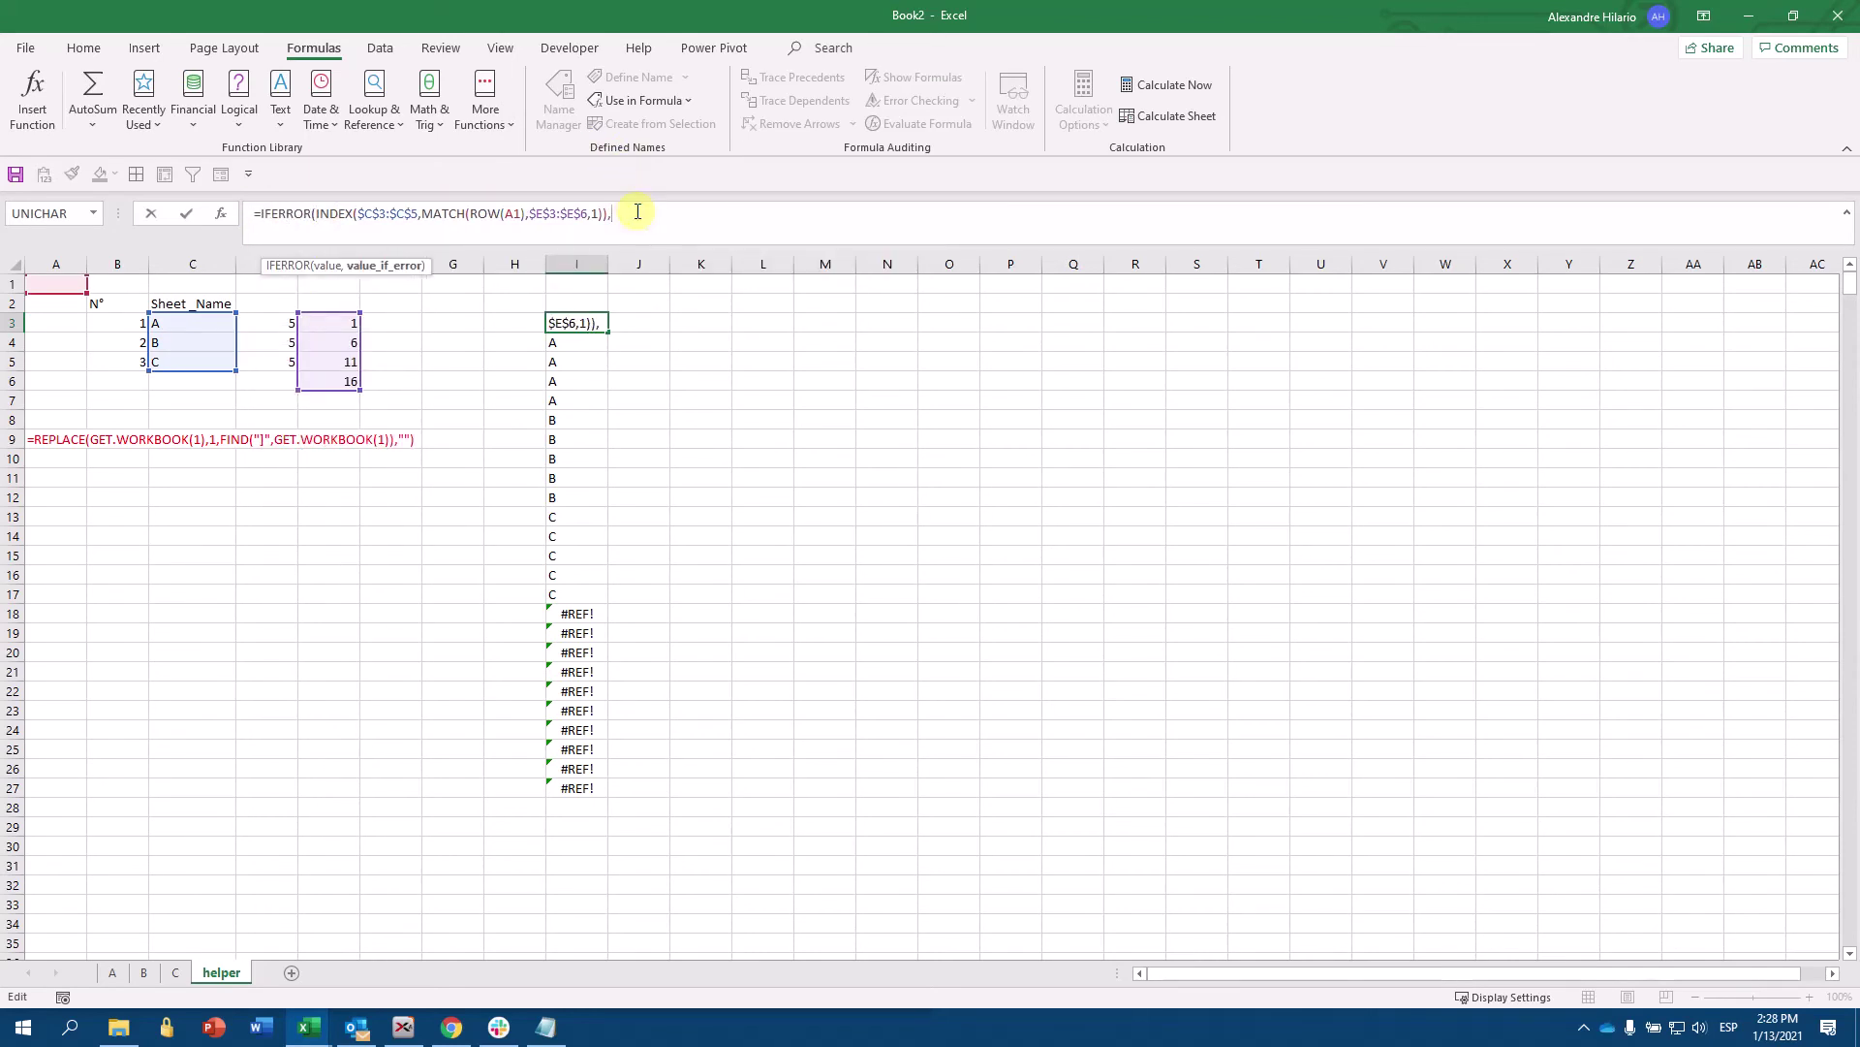
text(""))
key(Return)
click(560, 323)
drag(608, 333, 599, 791)
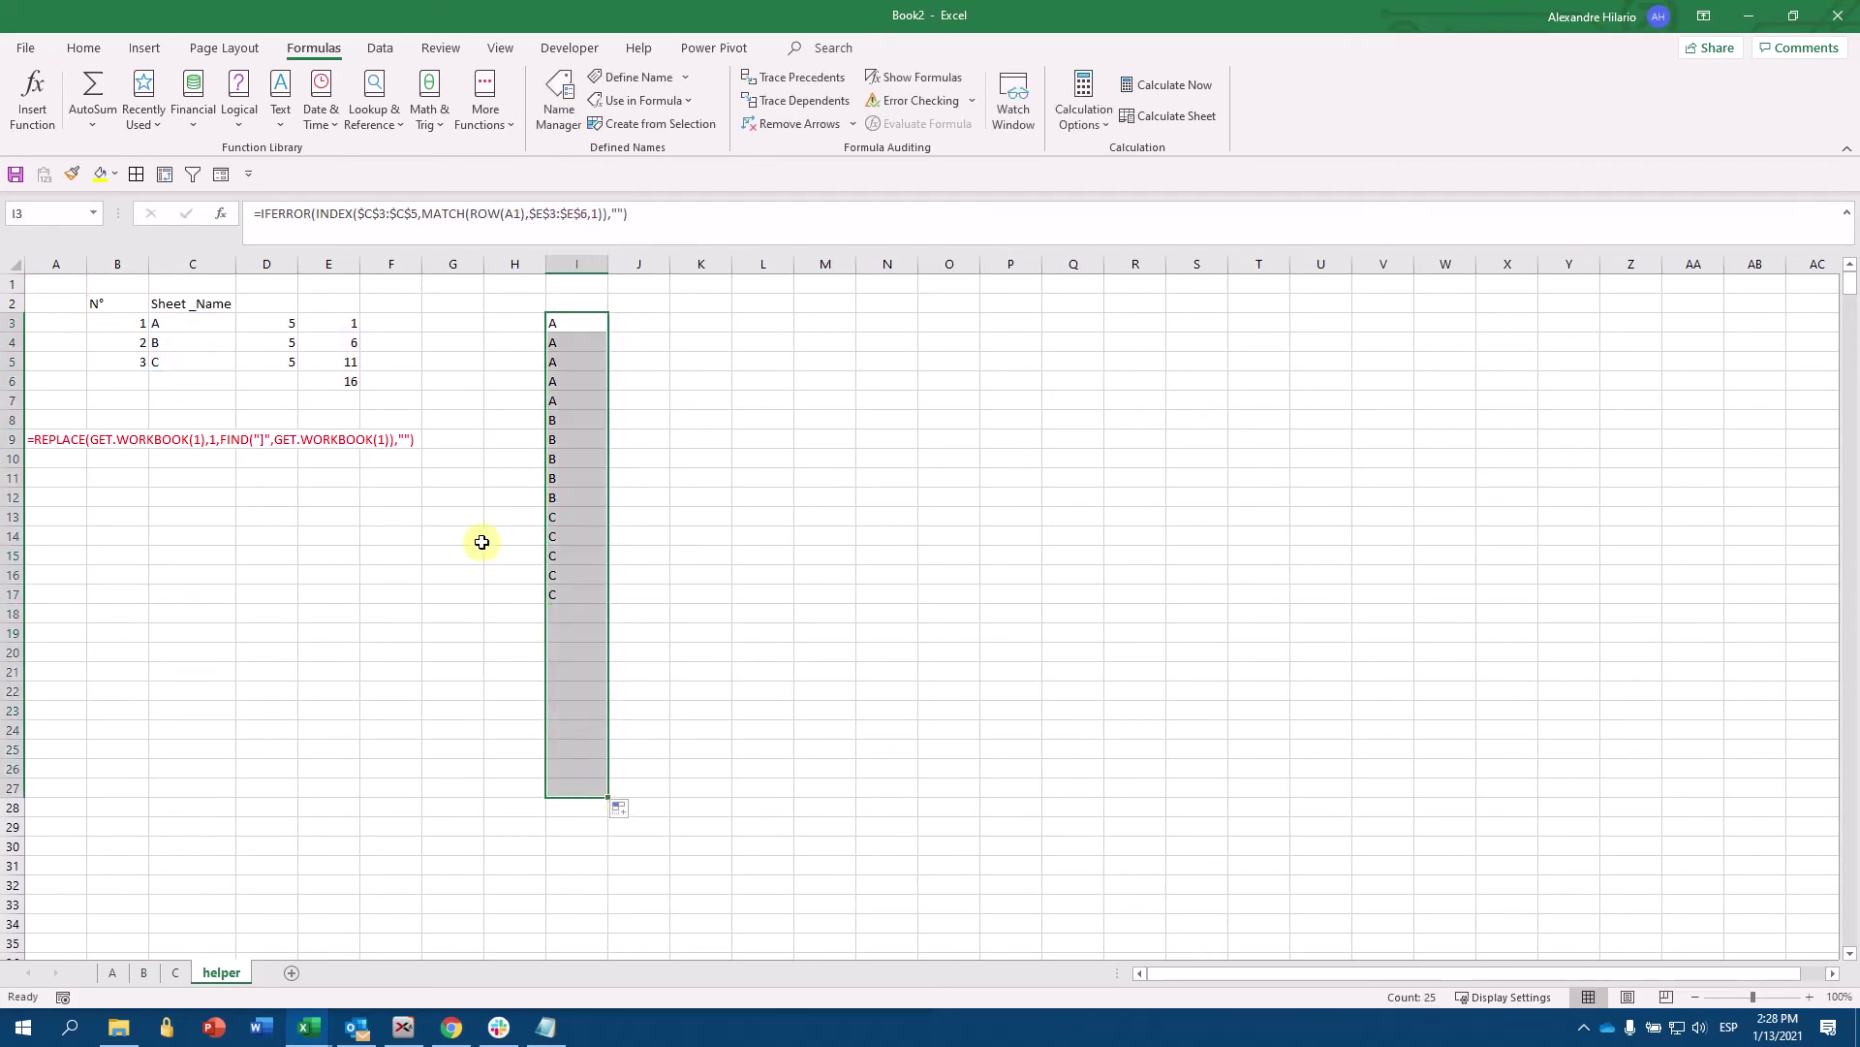
- Add the headers Sheet_Name in I2 and Record in H2
click(524, 303)
click(578, 304)
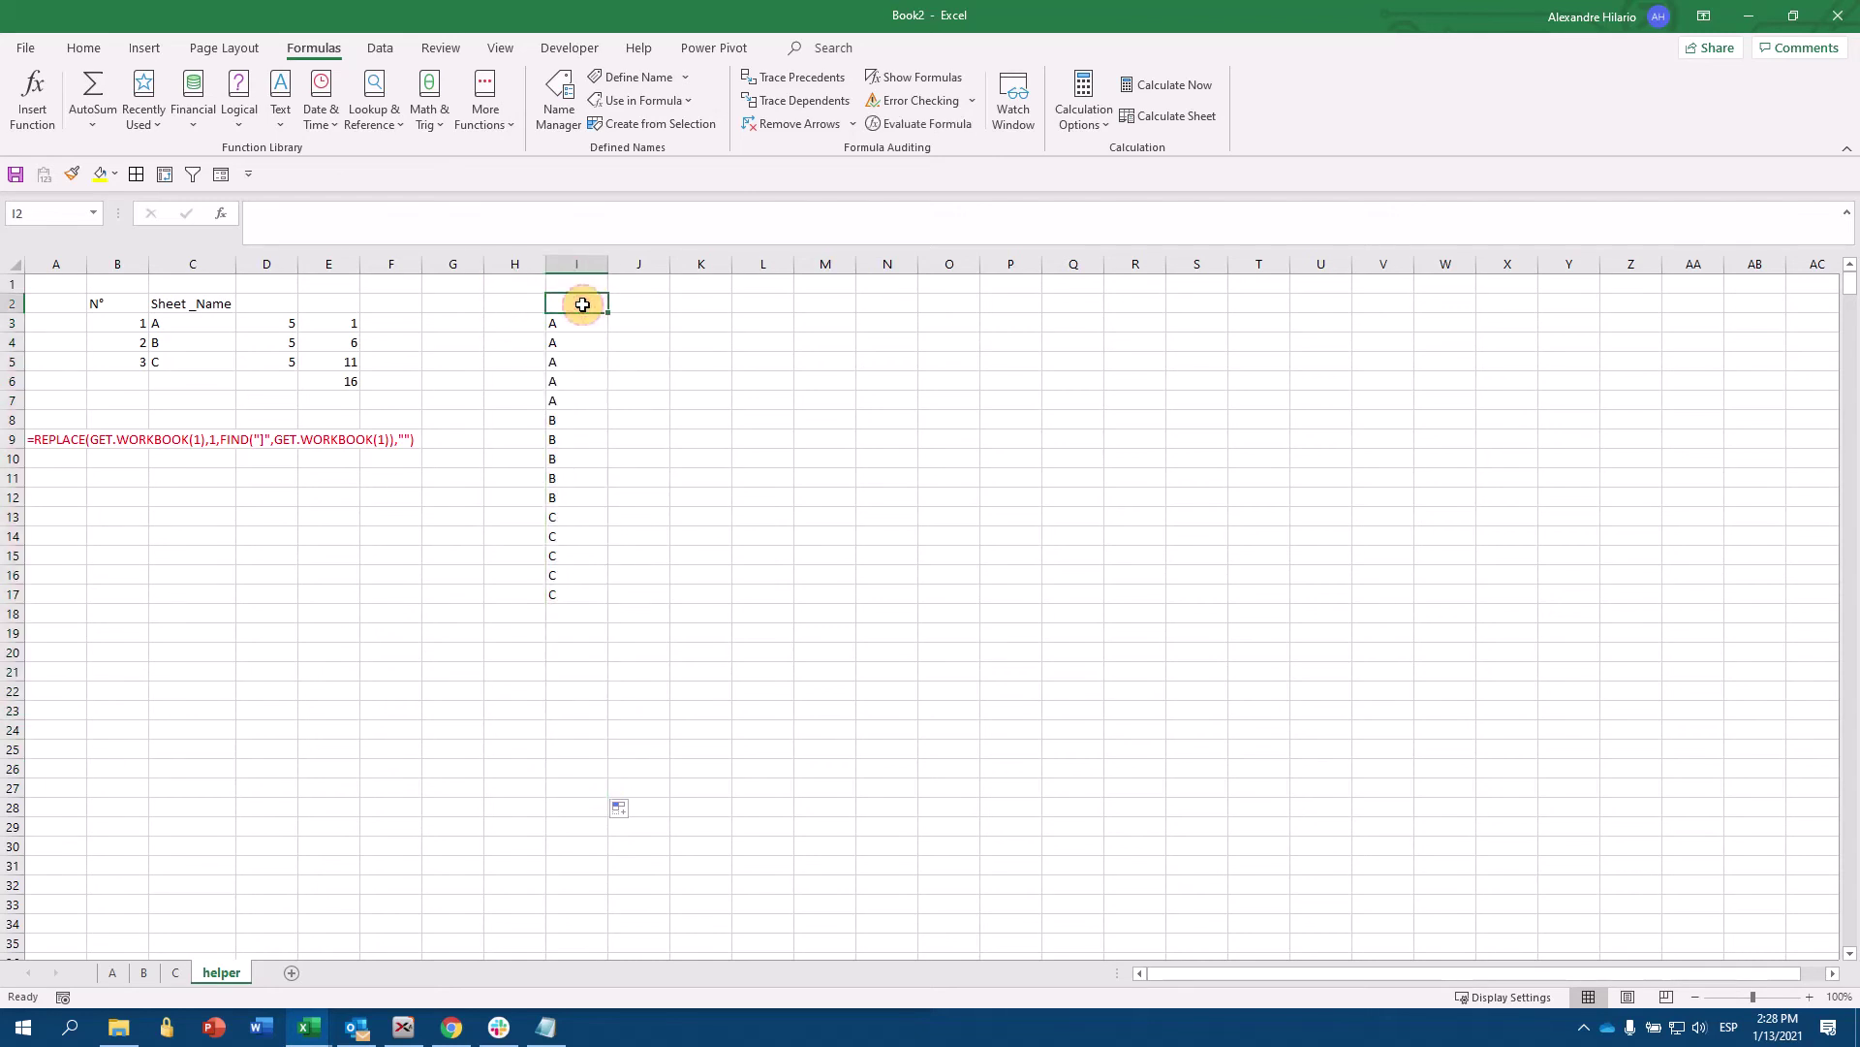
text(Sheet_Name)
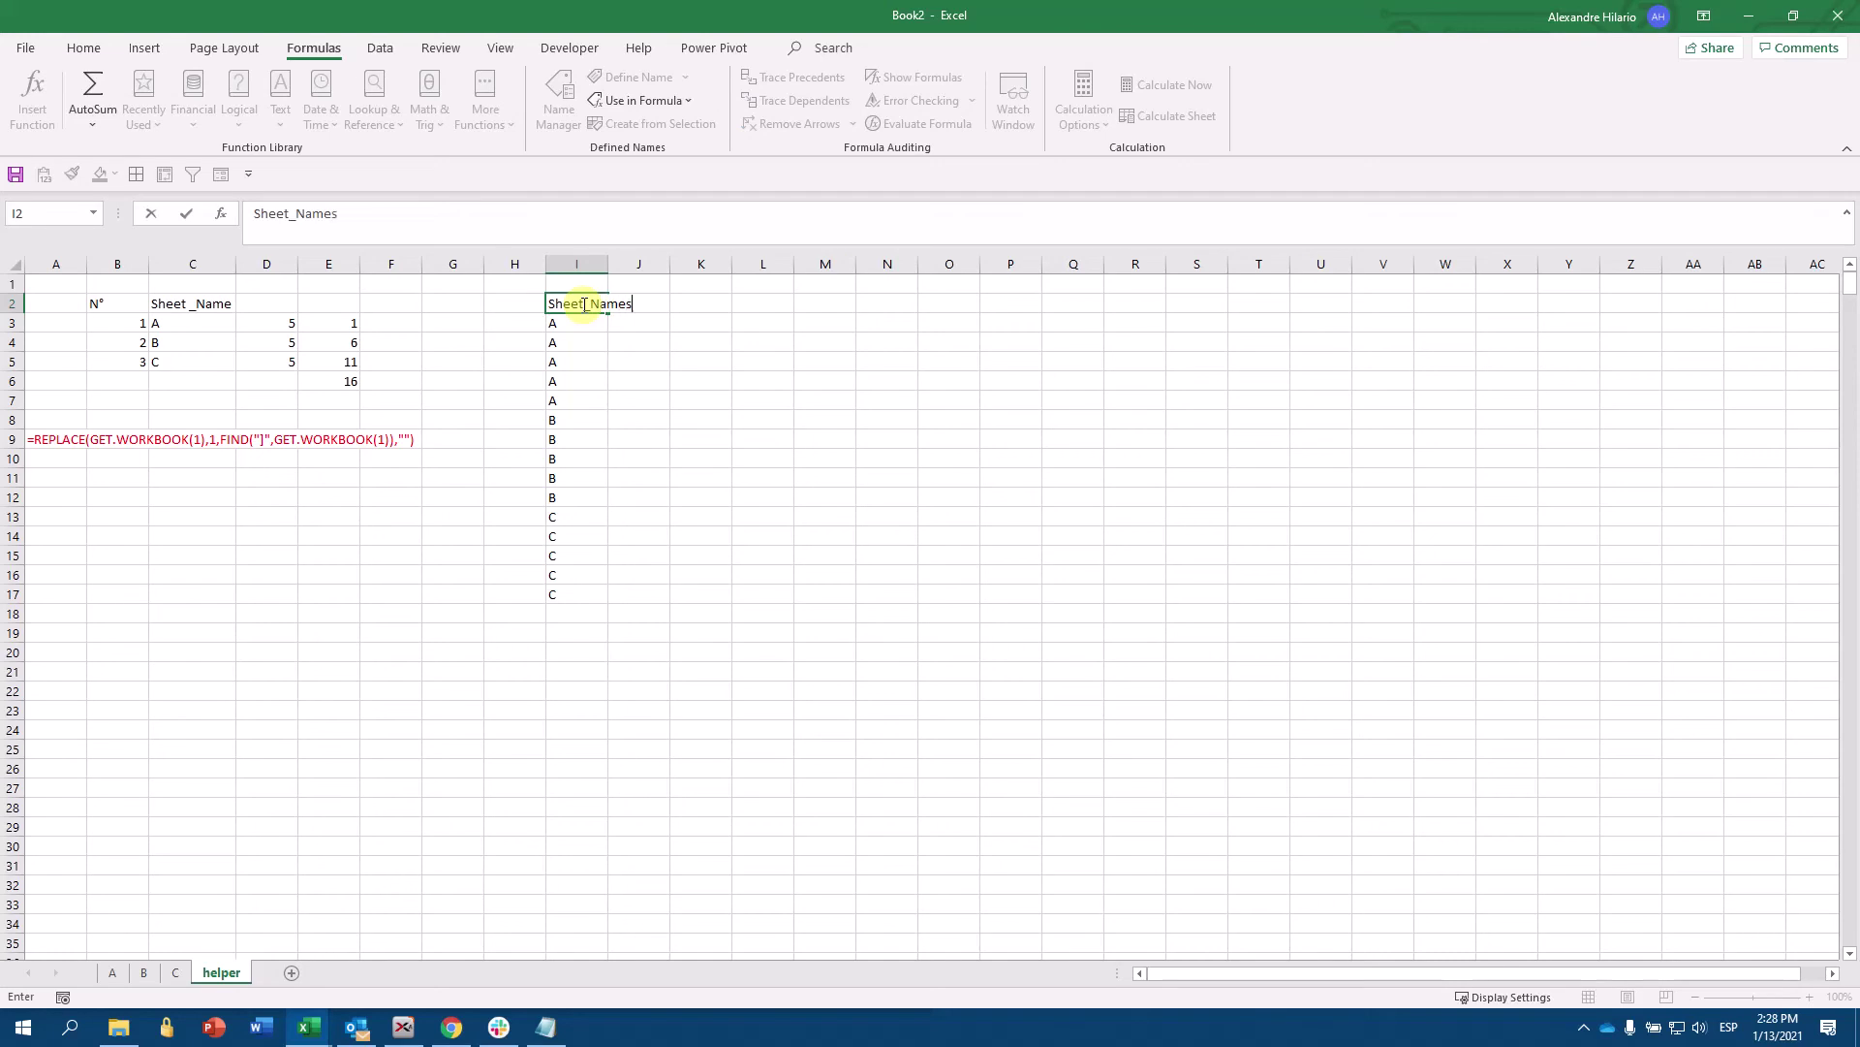
key(Return)
click(517, 304)
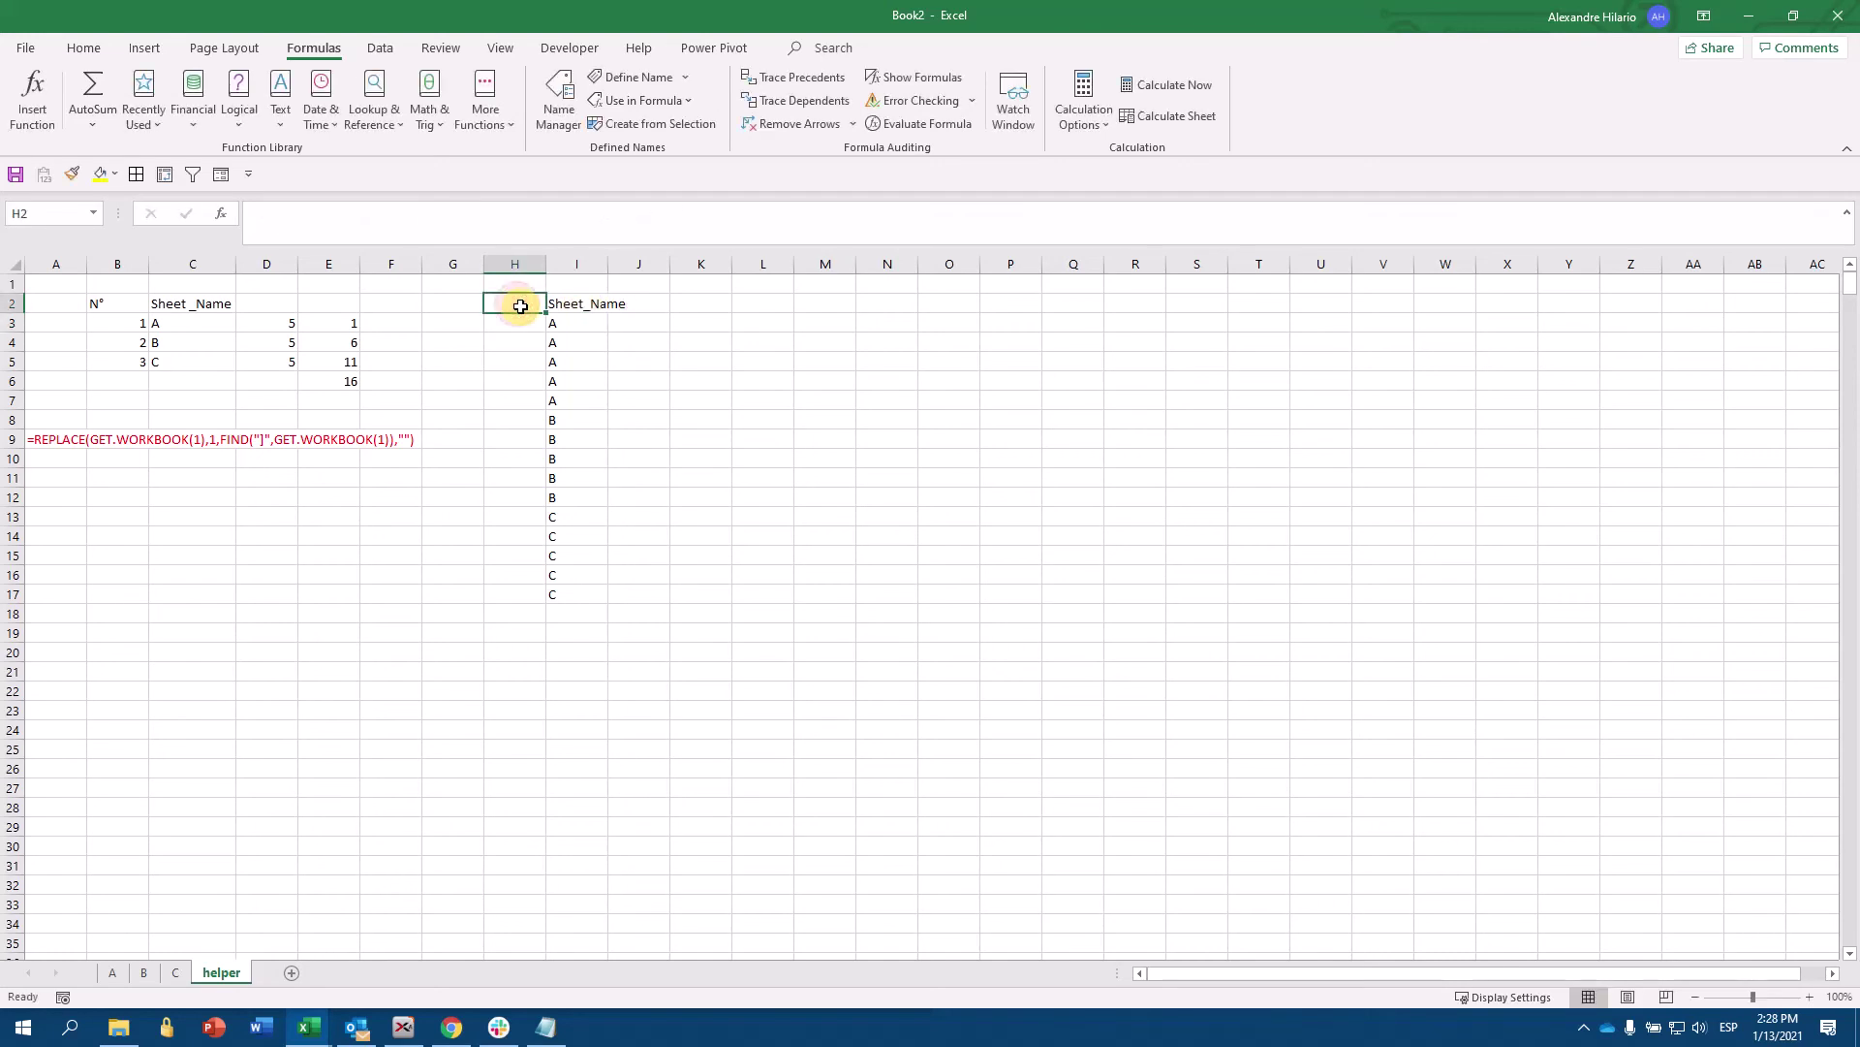
text(Record)
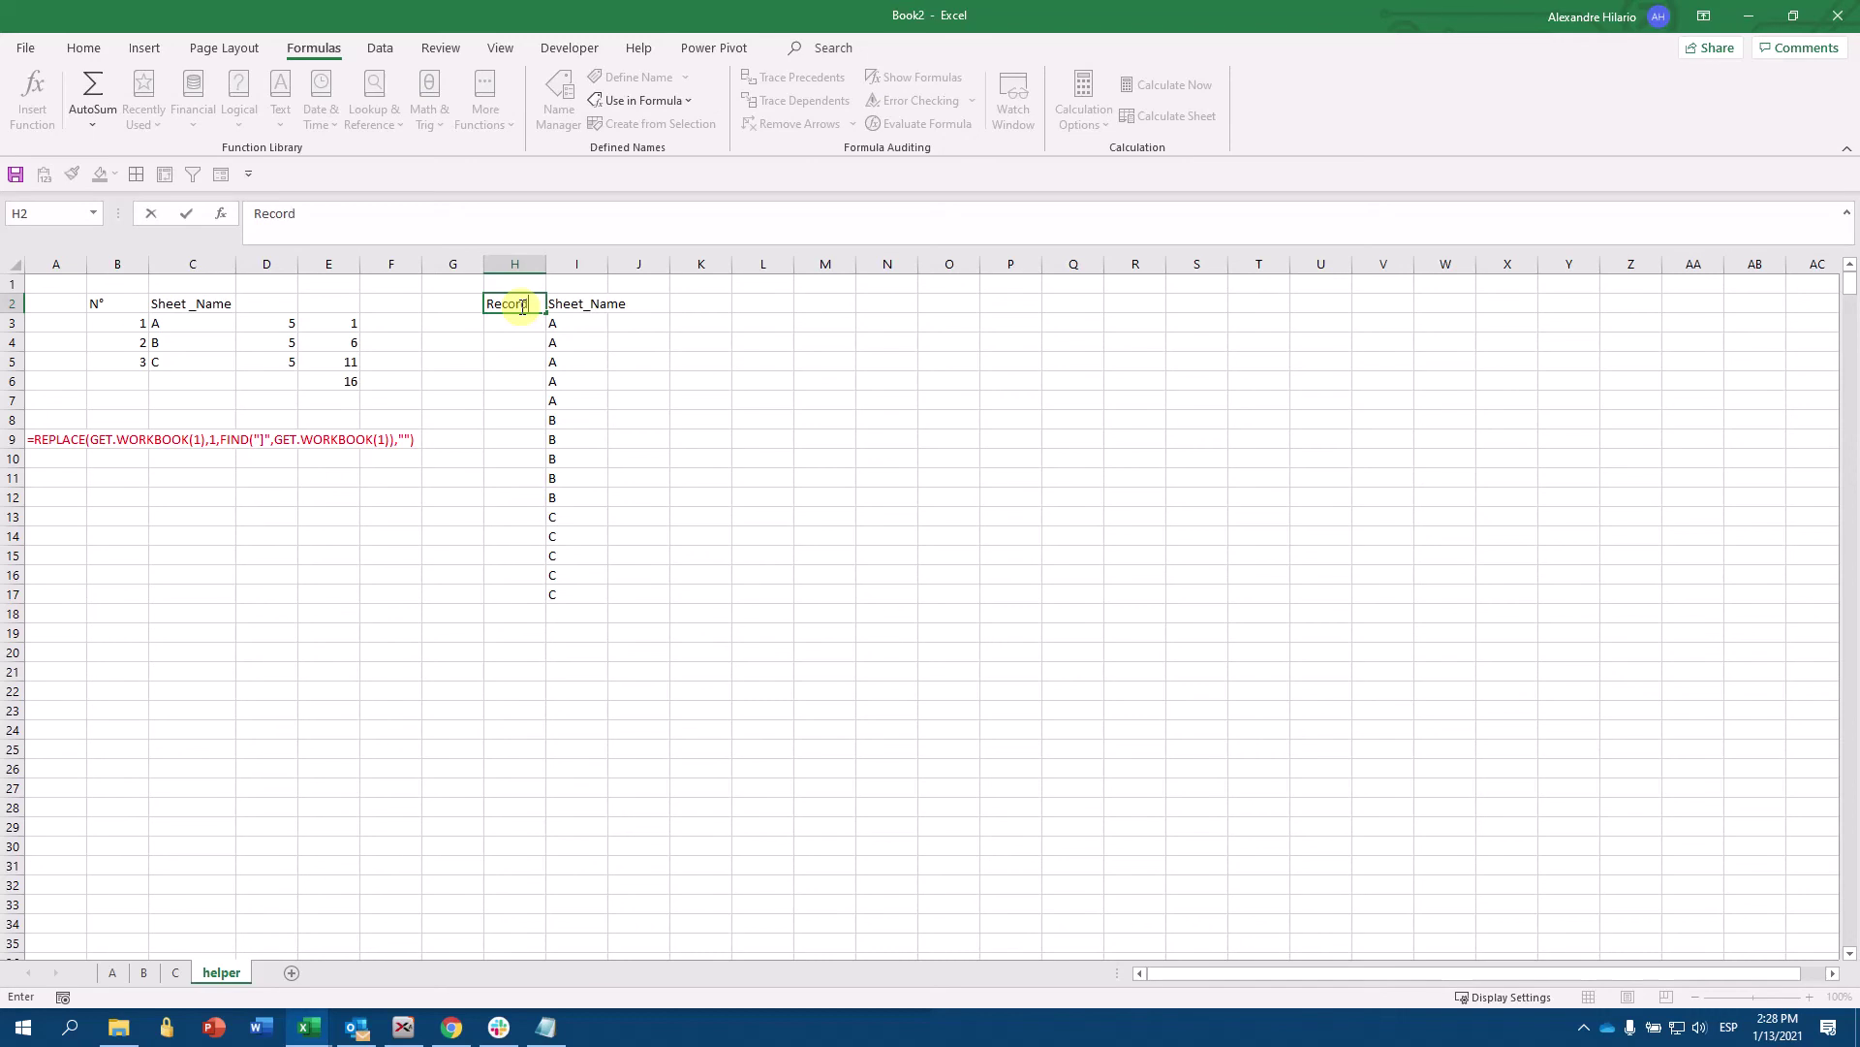
key(Return)
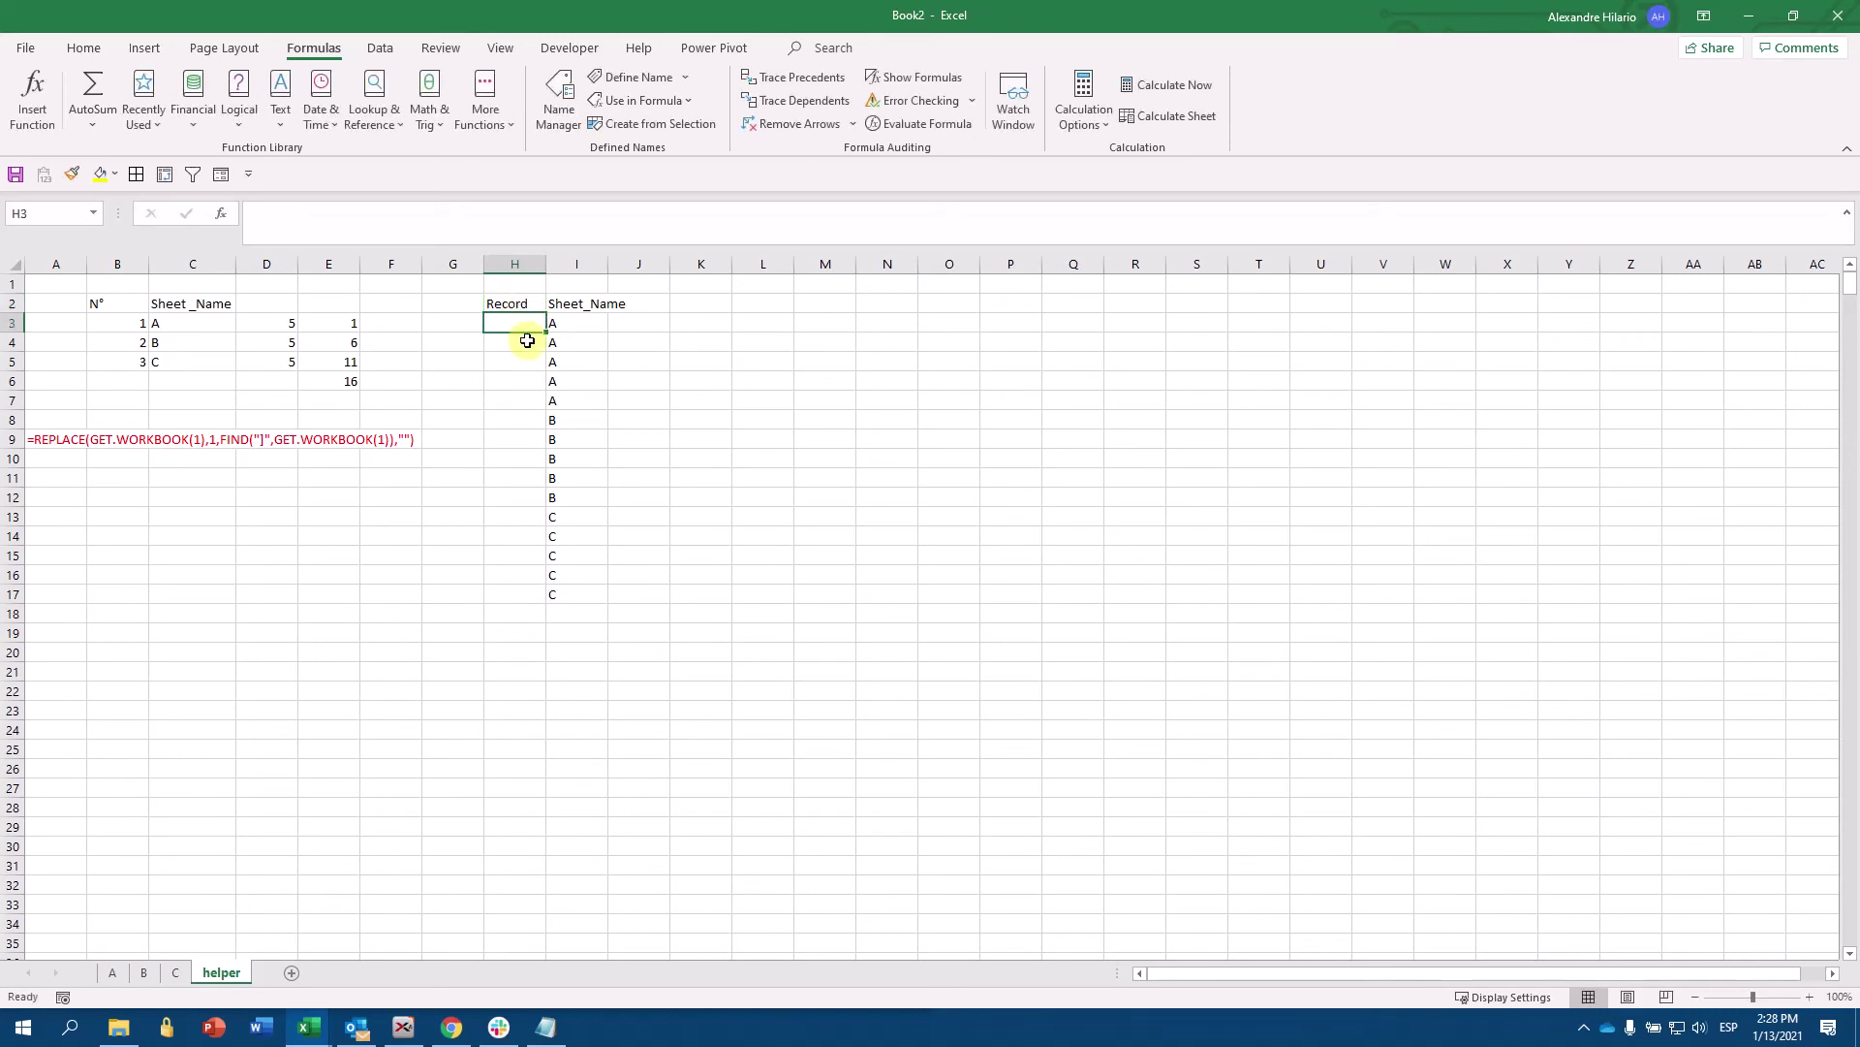
- Enter =IF(I3=I2,H2+1,H2) in H3 to number the records of each sheet
text(=idf)
key(BackSpace)
key(BackSpace)
text(i)
double_click(528, 349)
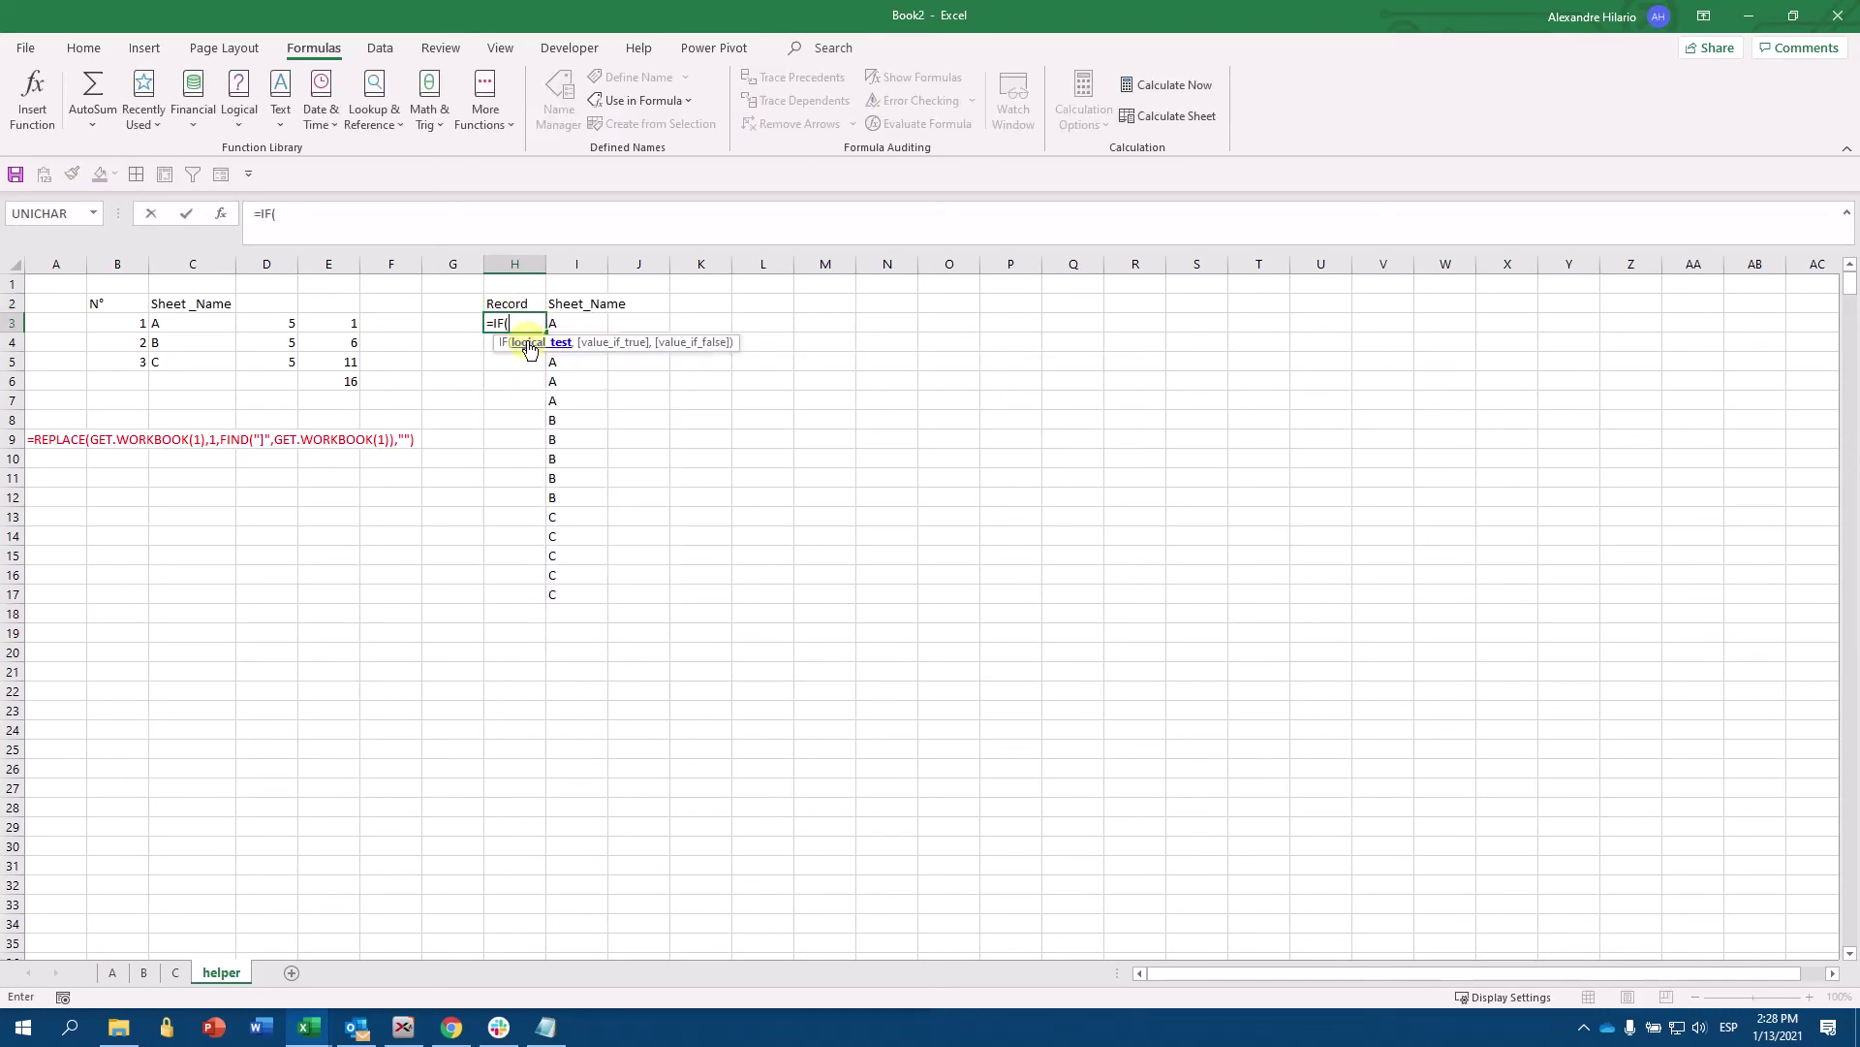
click(586, 322)
text(=)
click(585, 304)
text(,)
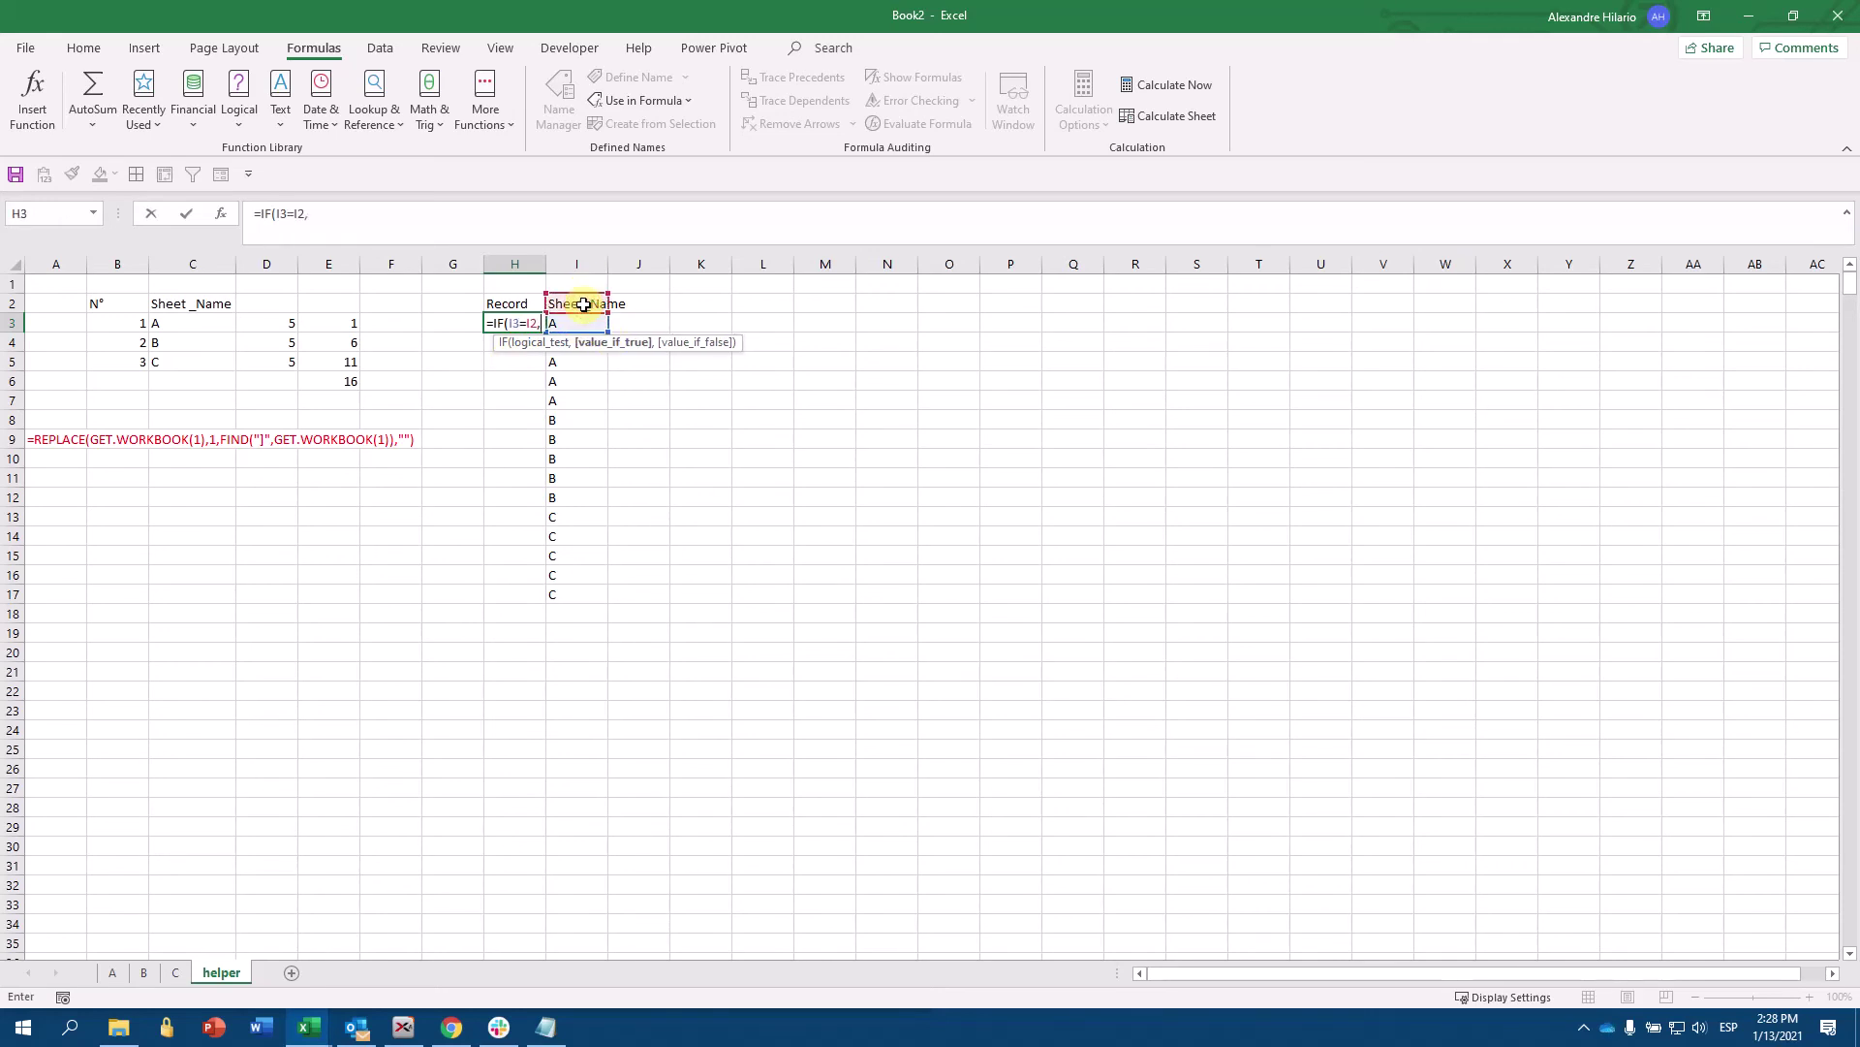
click(524, 304)
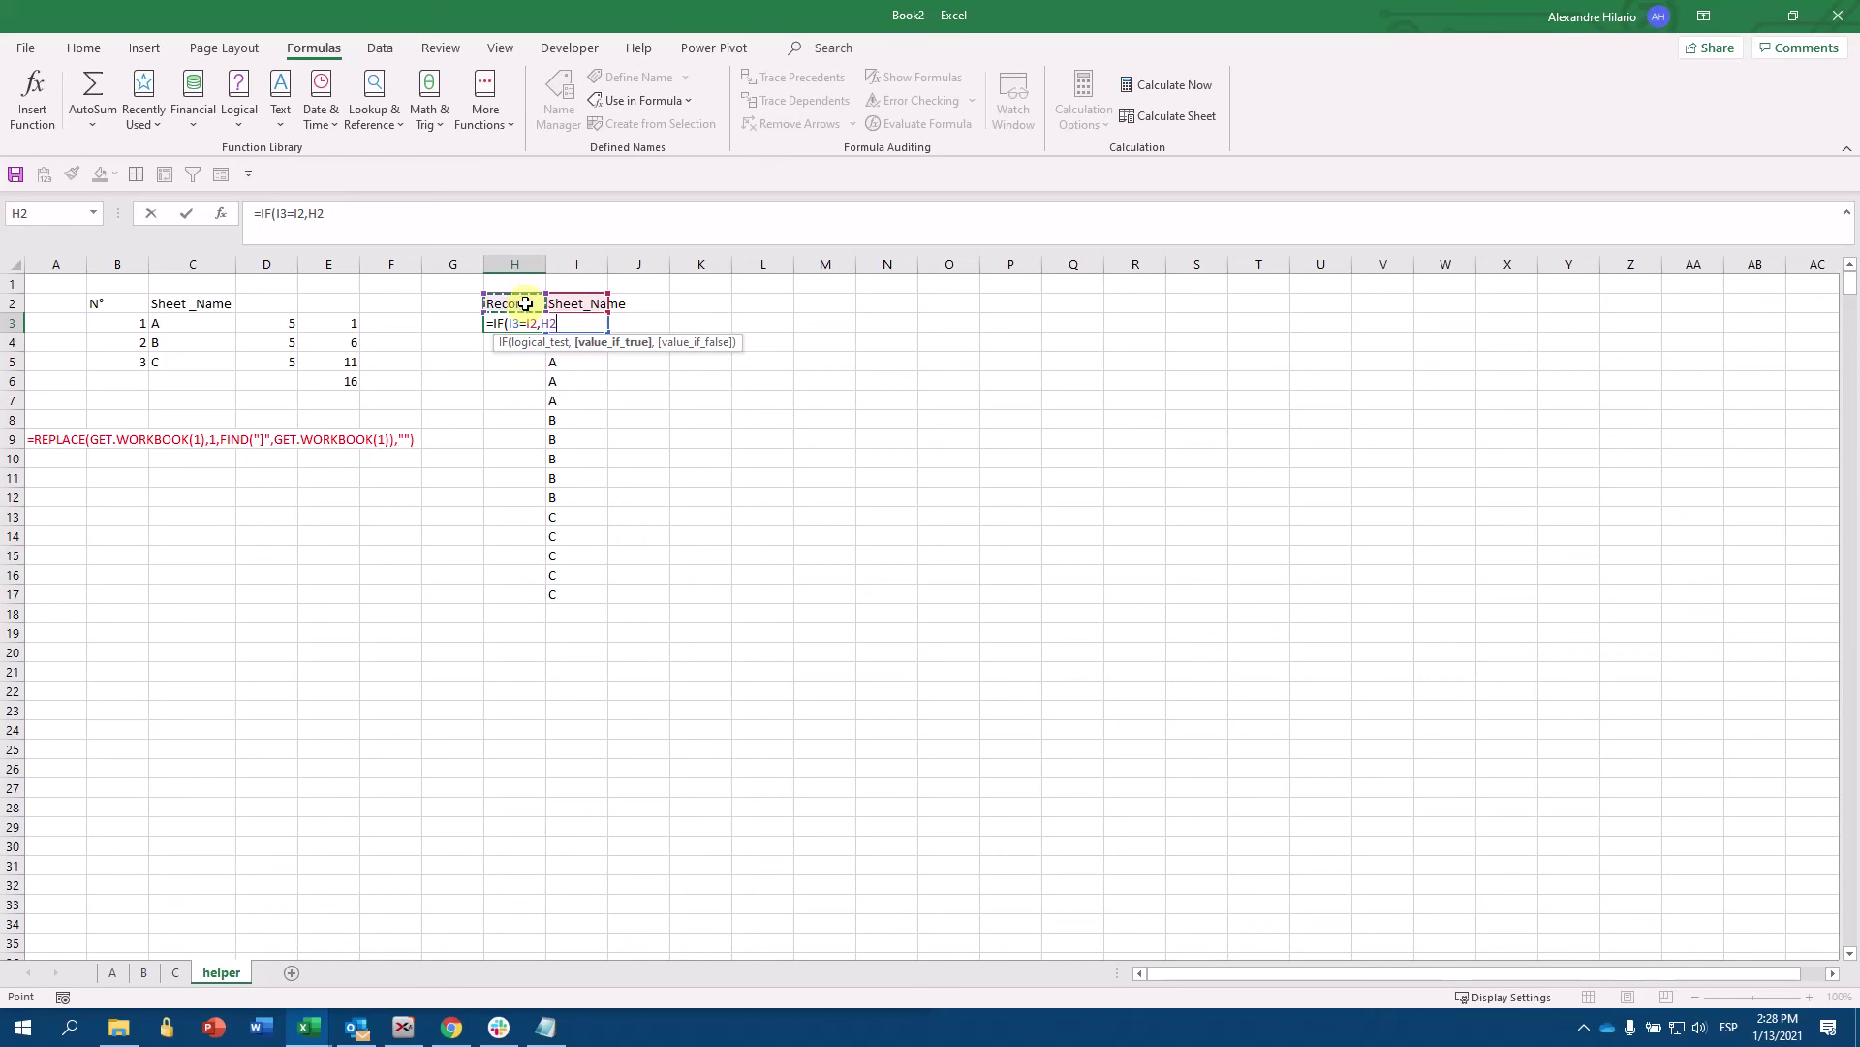
text(+1,)
click(525, 305)
key(Return)
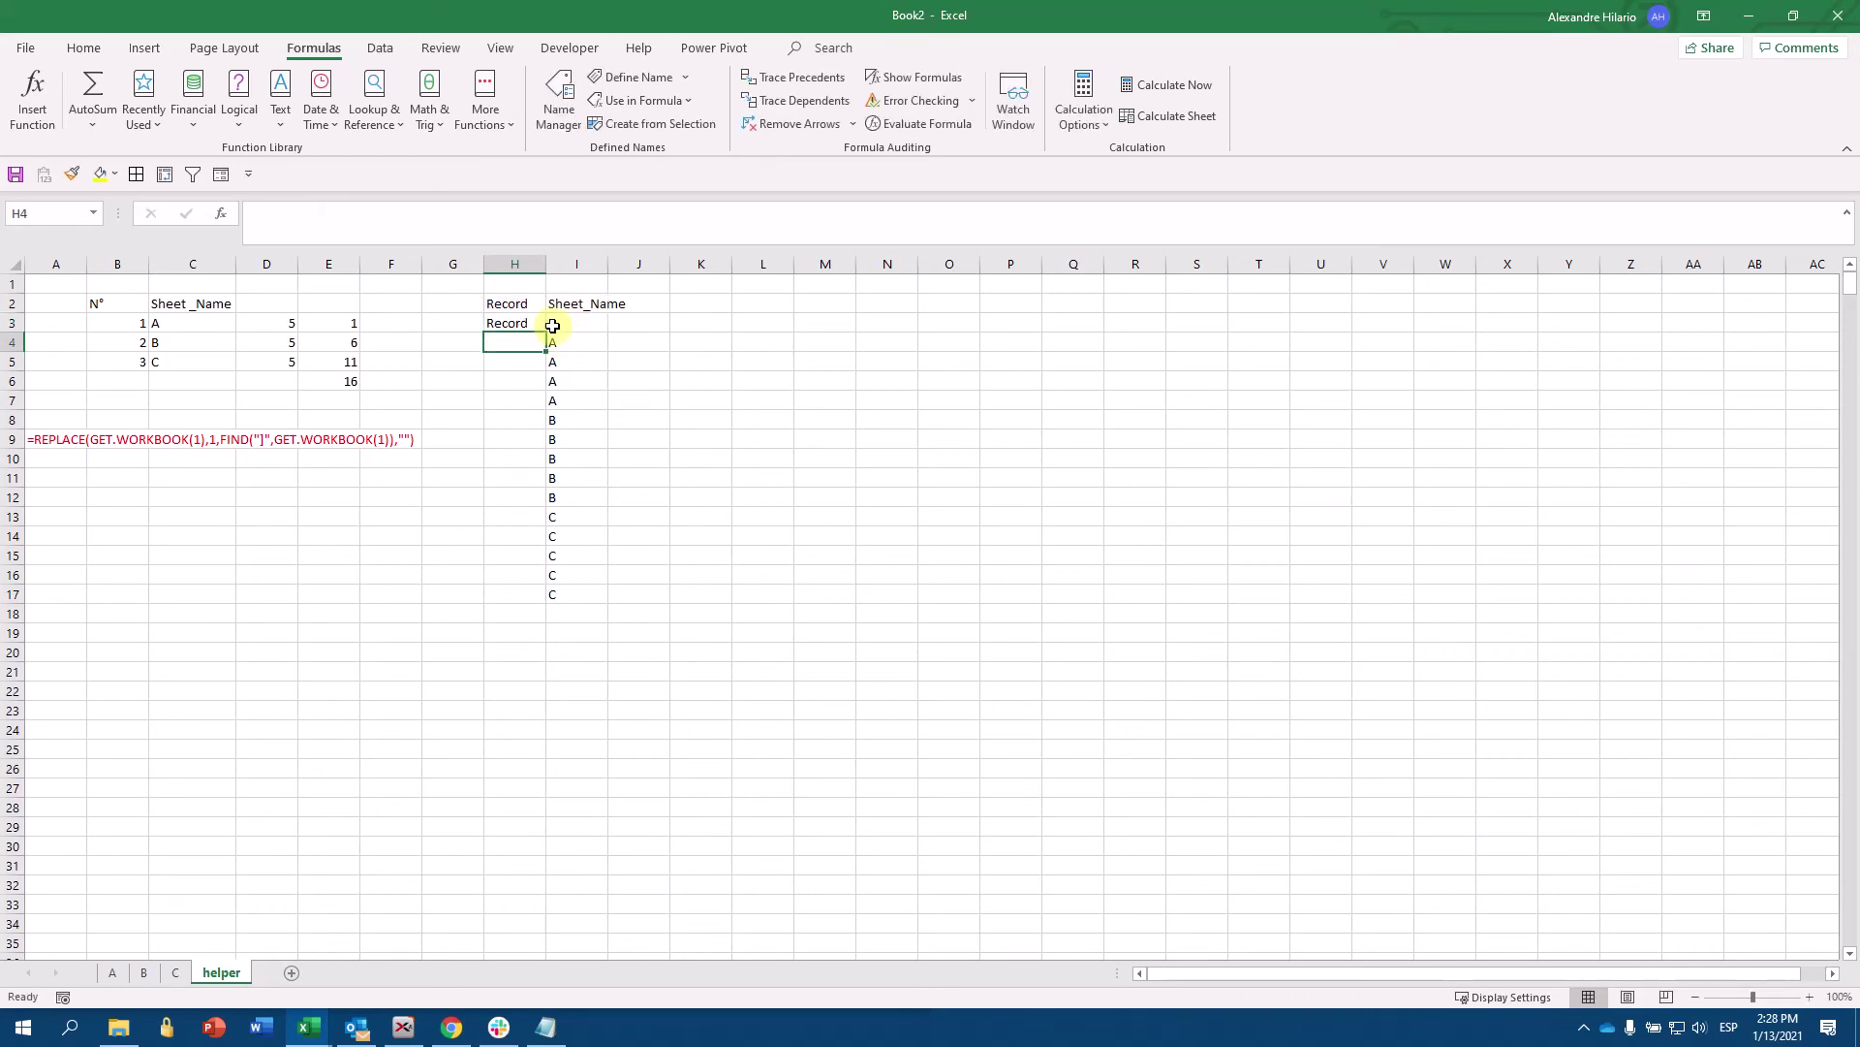
- Change the value-if-false of the IF formula in H3 to 1 and fill the formula down to H29
double_click(504, 324)
key(BackSpace)
key(BackSpace)
key(BackSpace)
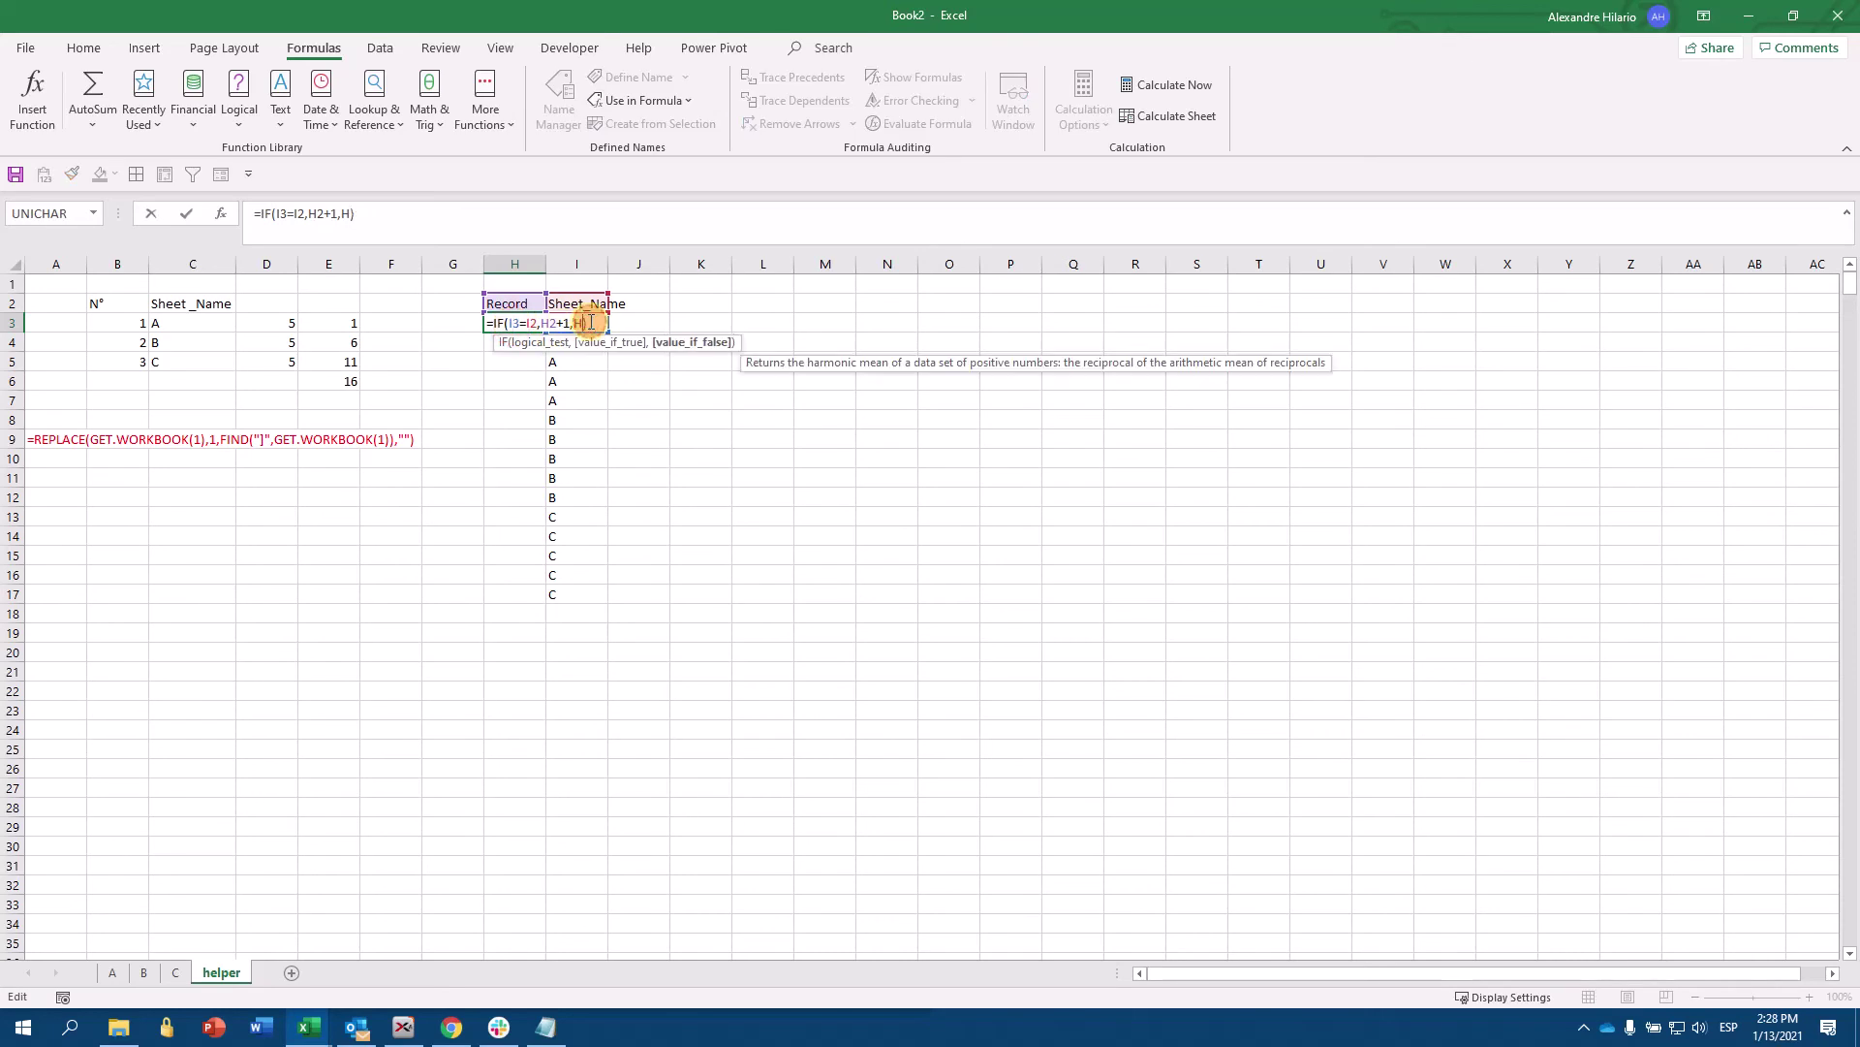
text(,1)
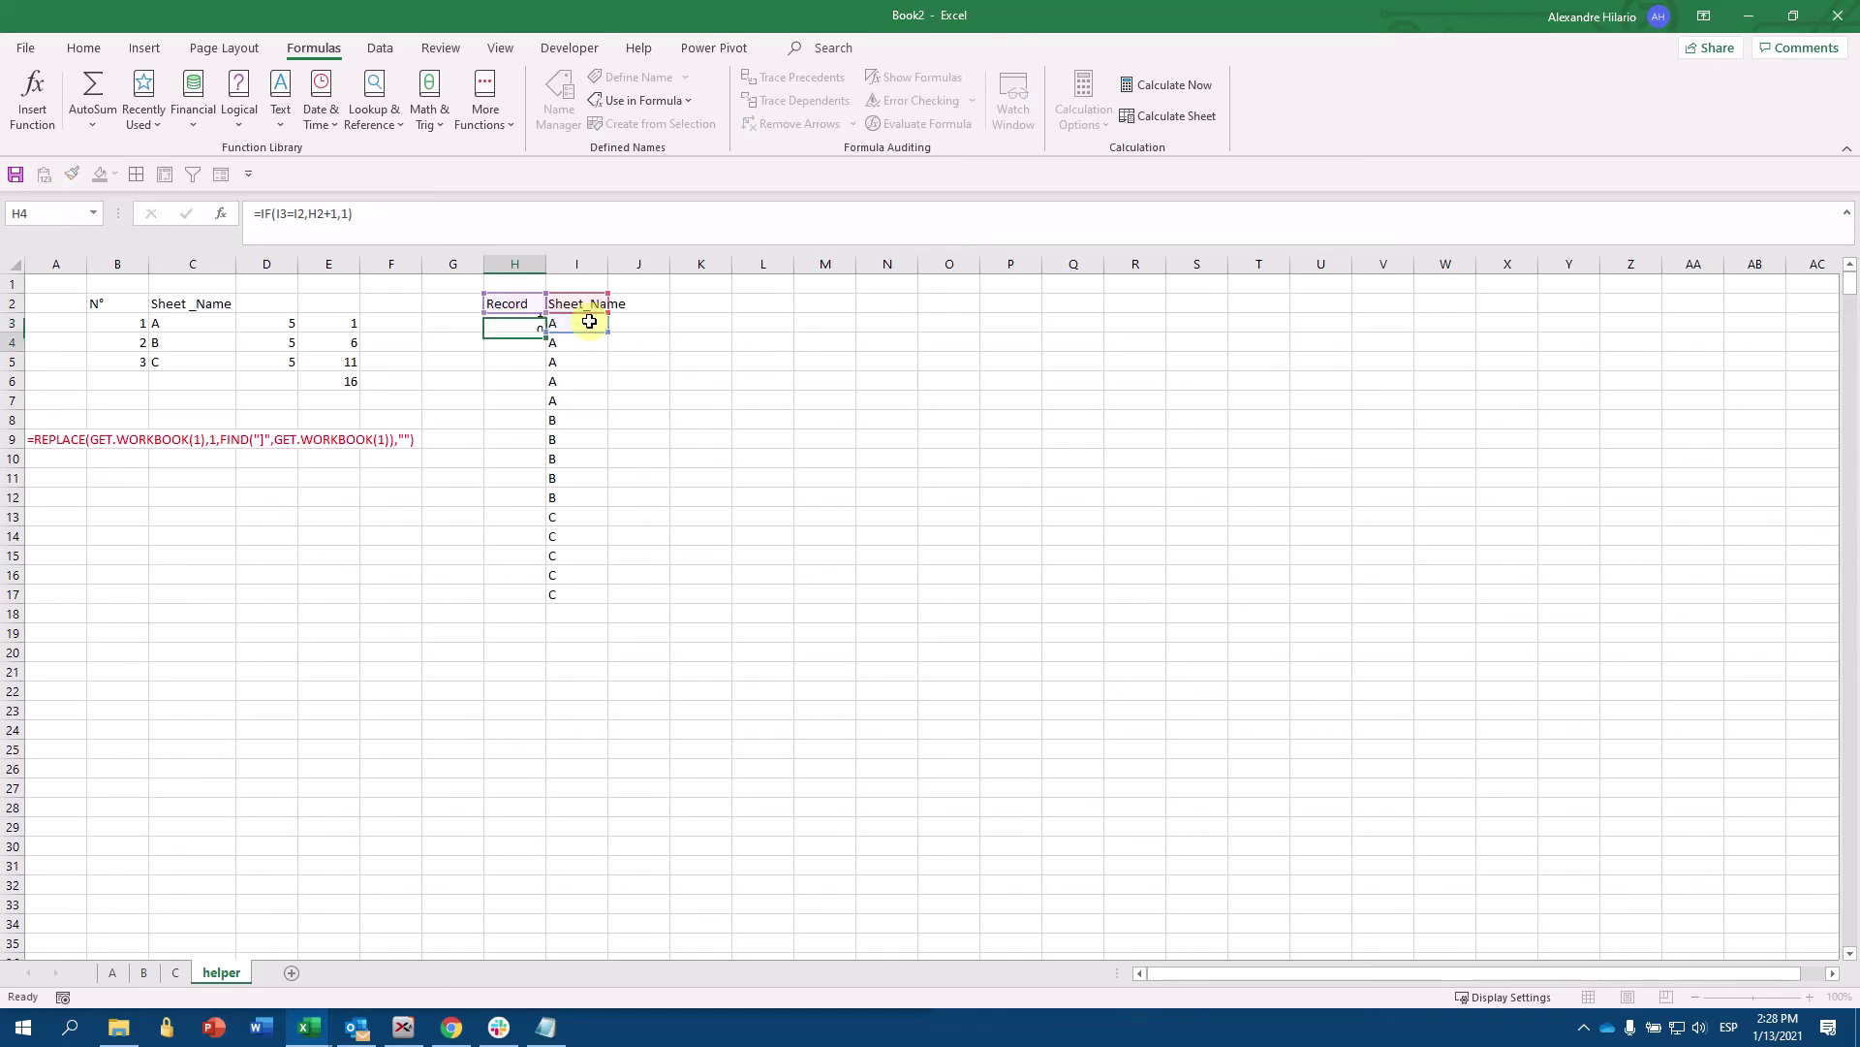
key(Return)
click(518, 327)
drag(546, 333, 531, 843)
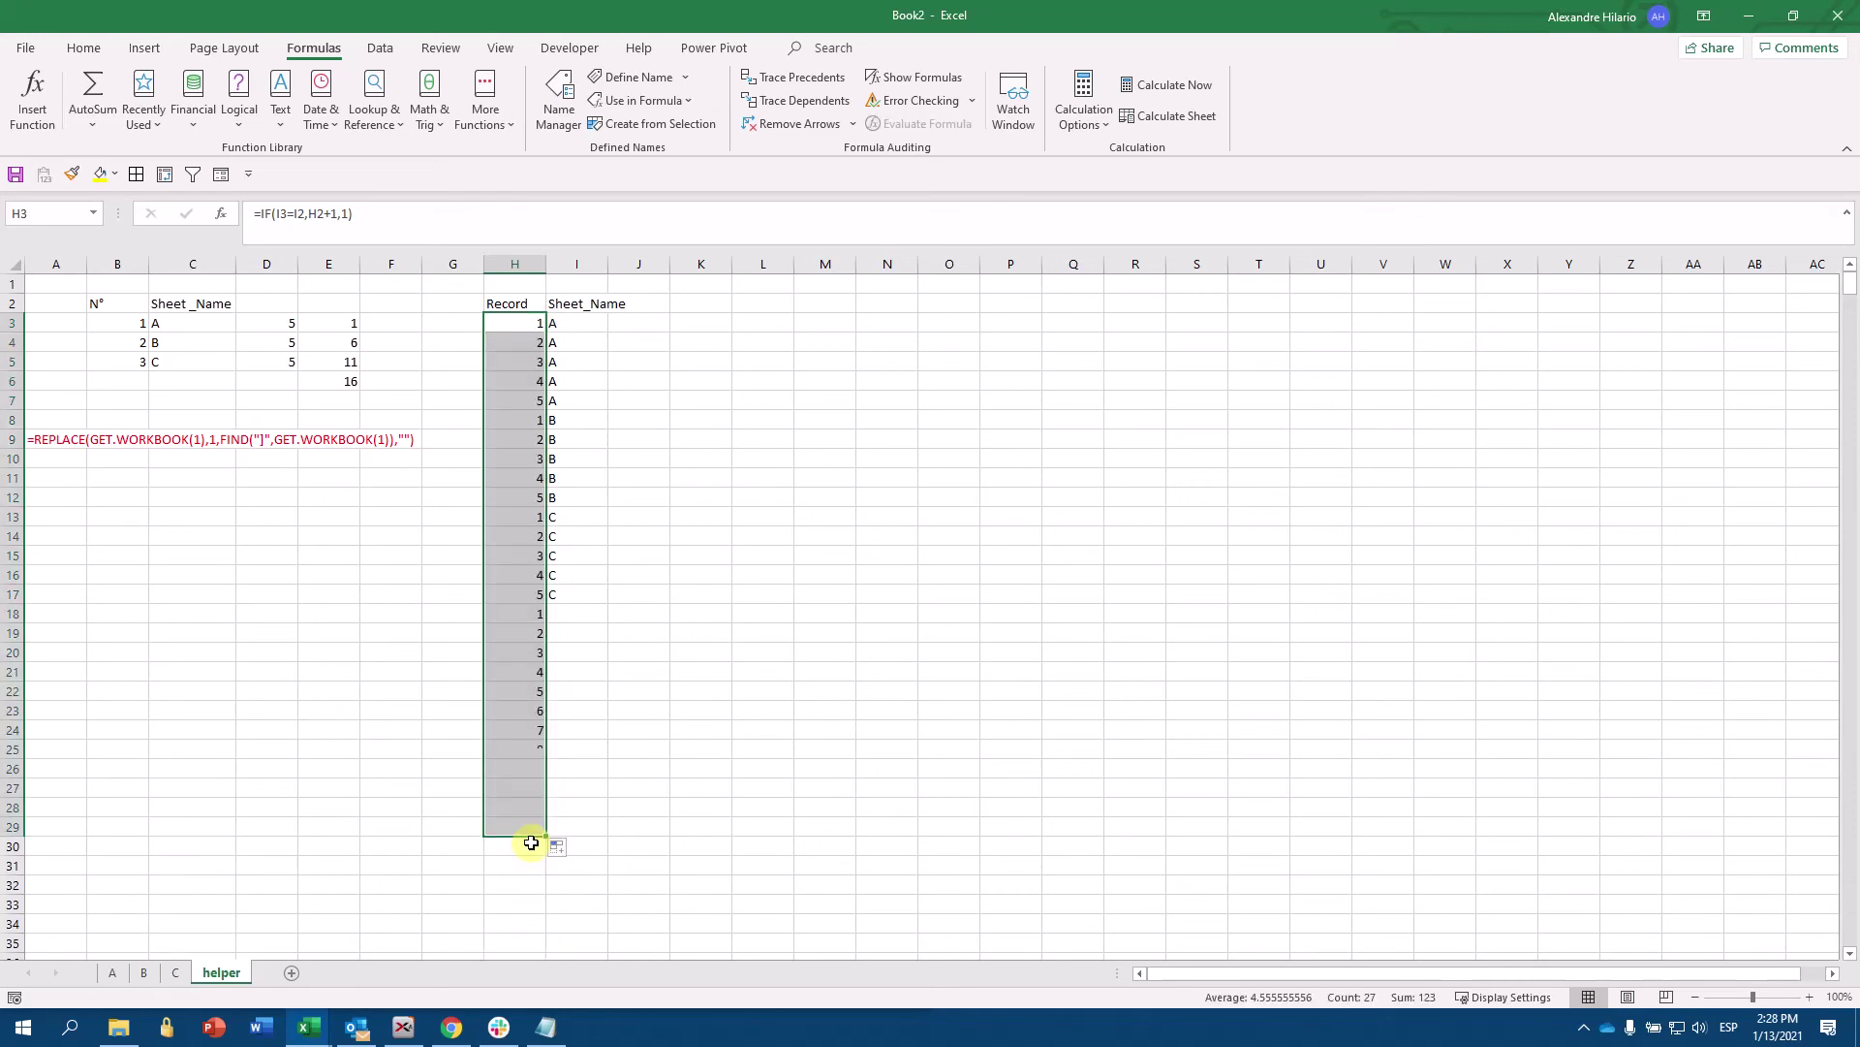
- Wrap the formula in H3 in an outer IF so it reads =IF(I3="","",IF(I3=I2,H2+1,1))
click(528, 326)
click(264, 213)
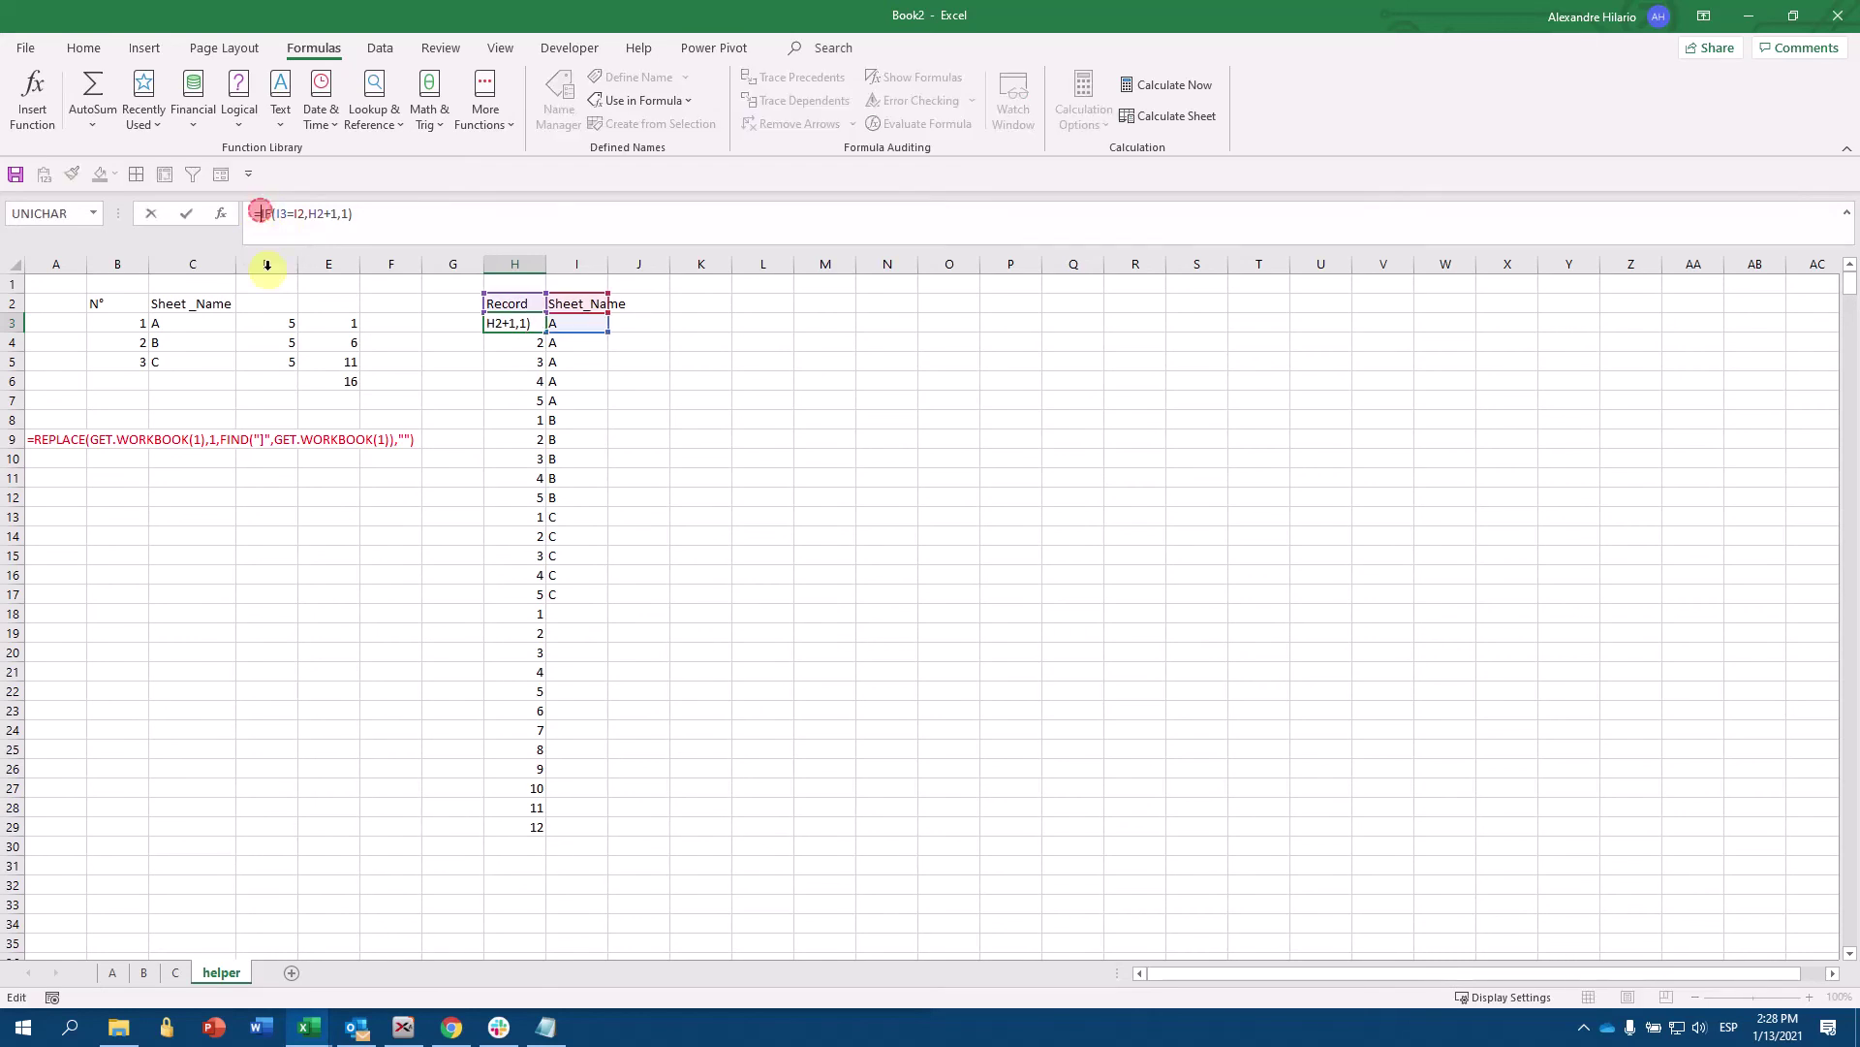
text(IF()
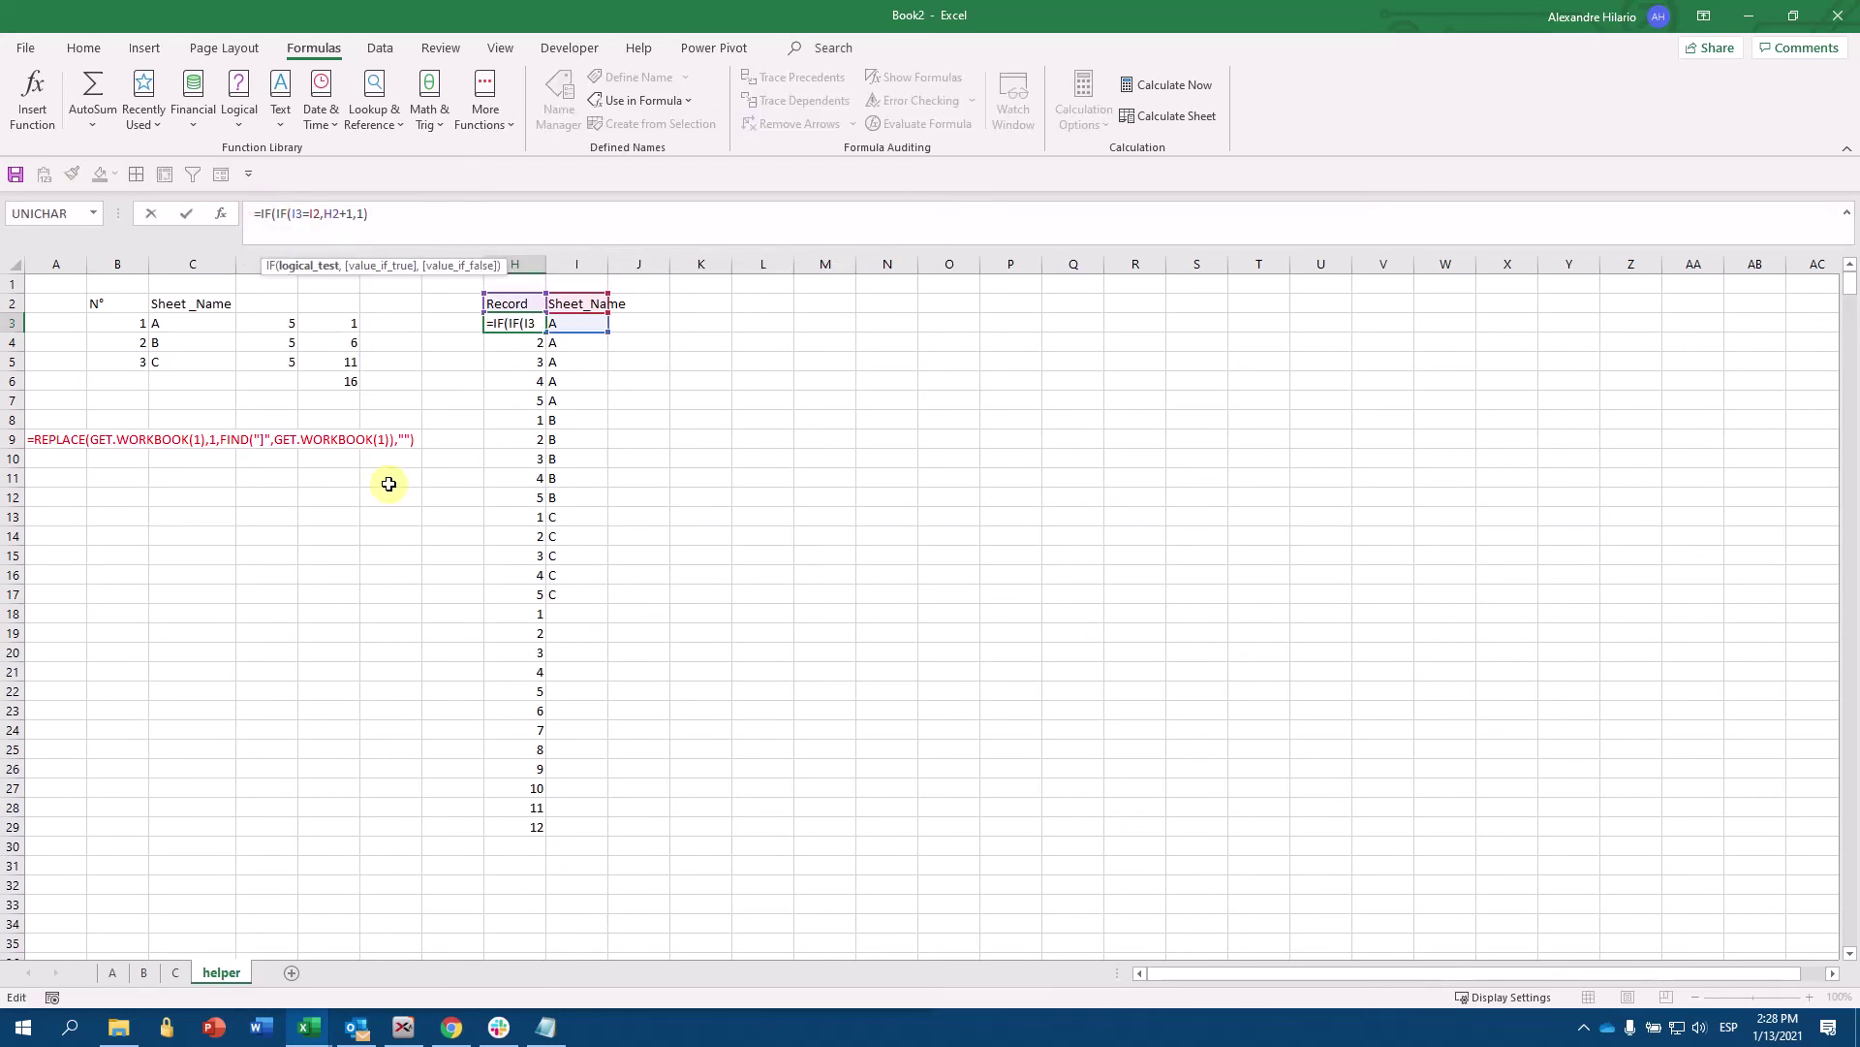
click(564, 323)
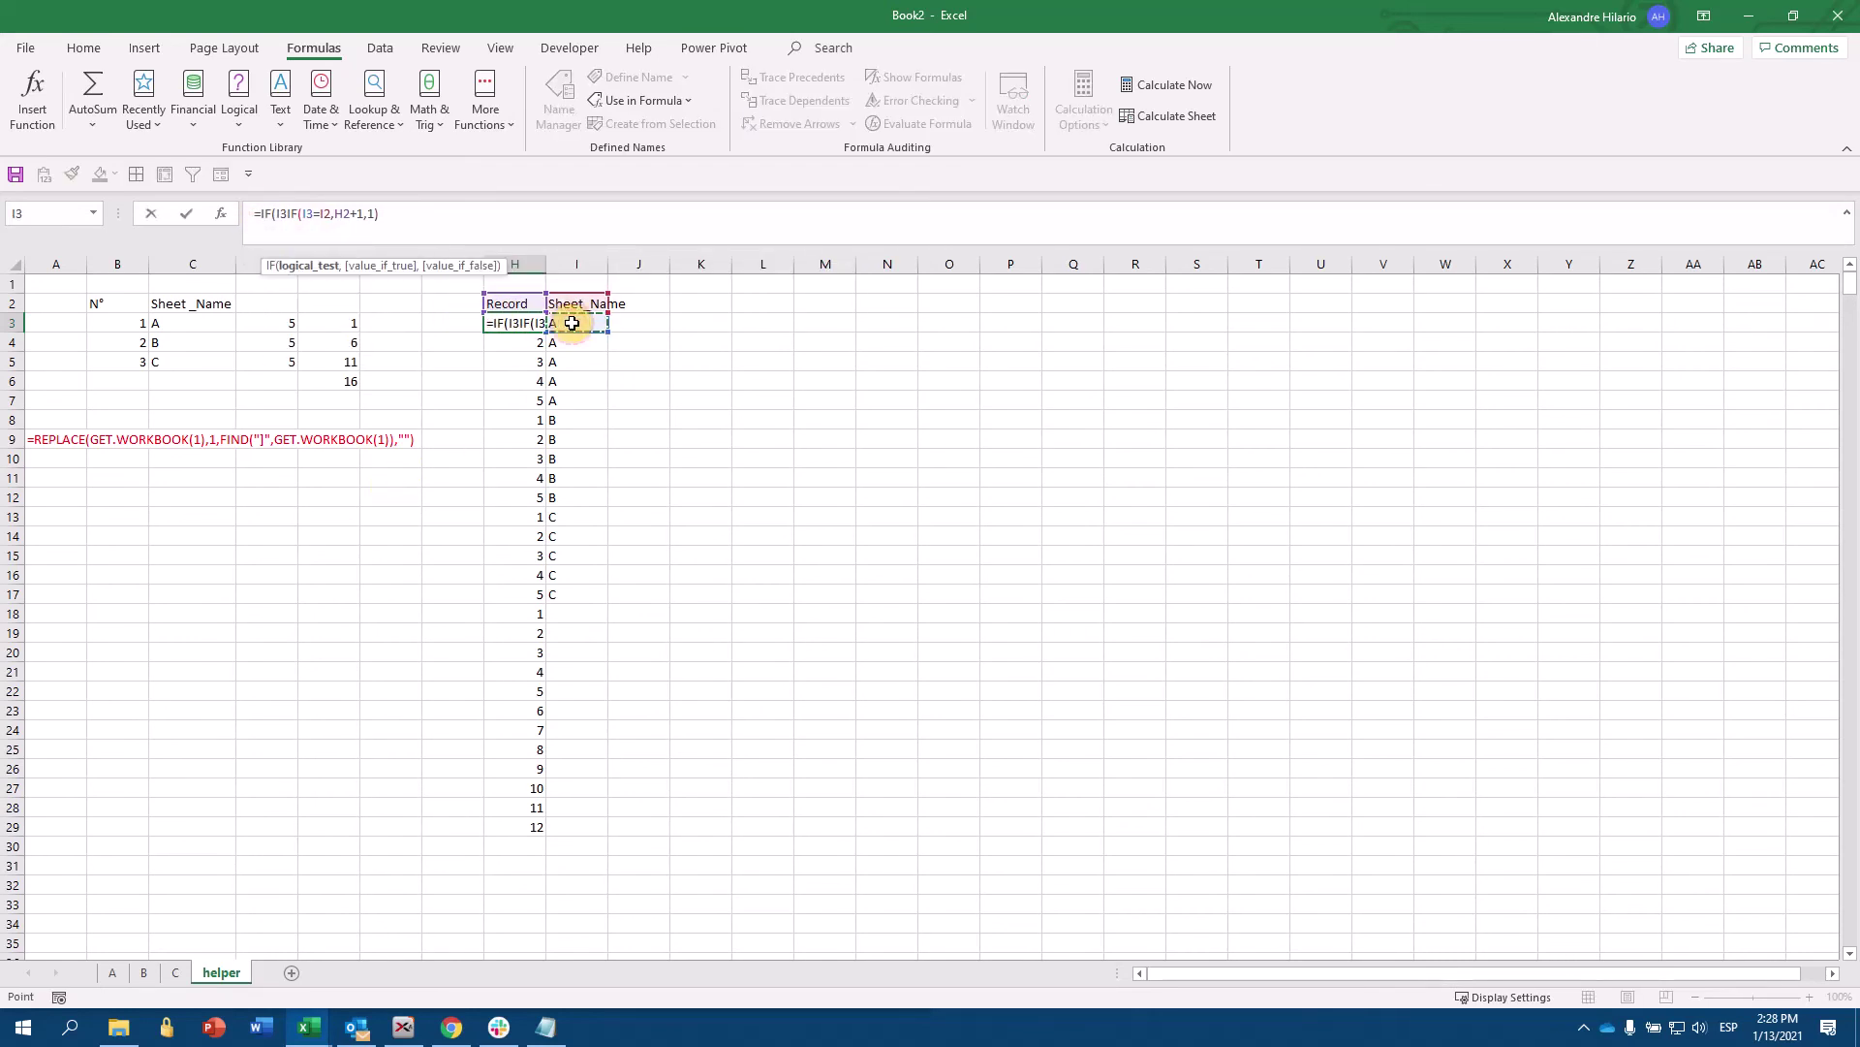
text(="",)
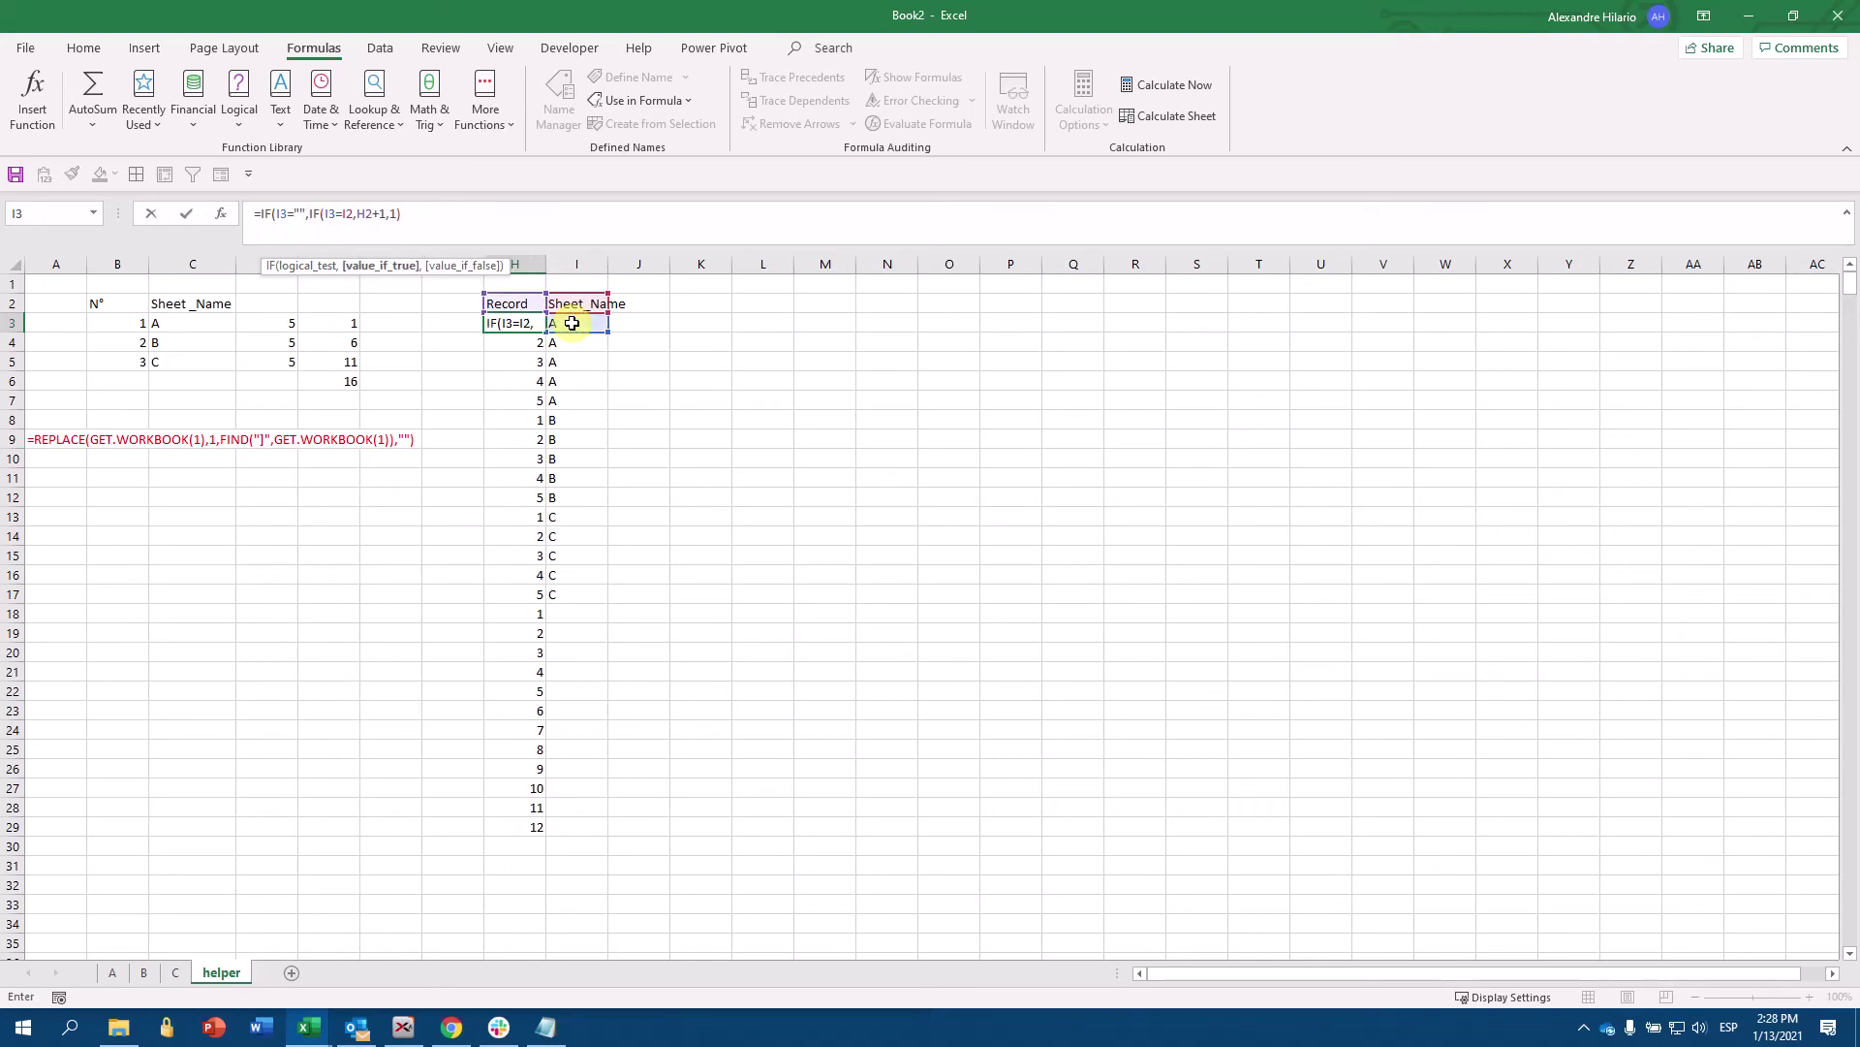
text("",)
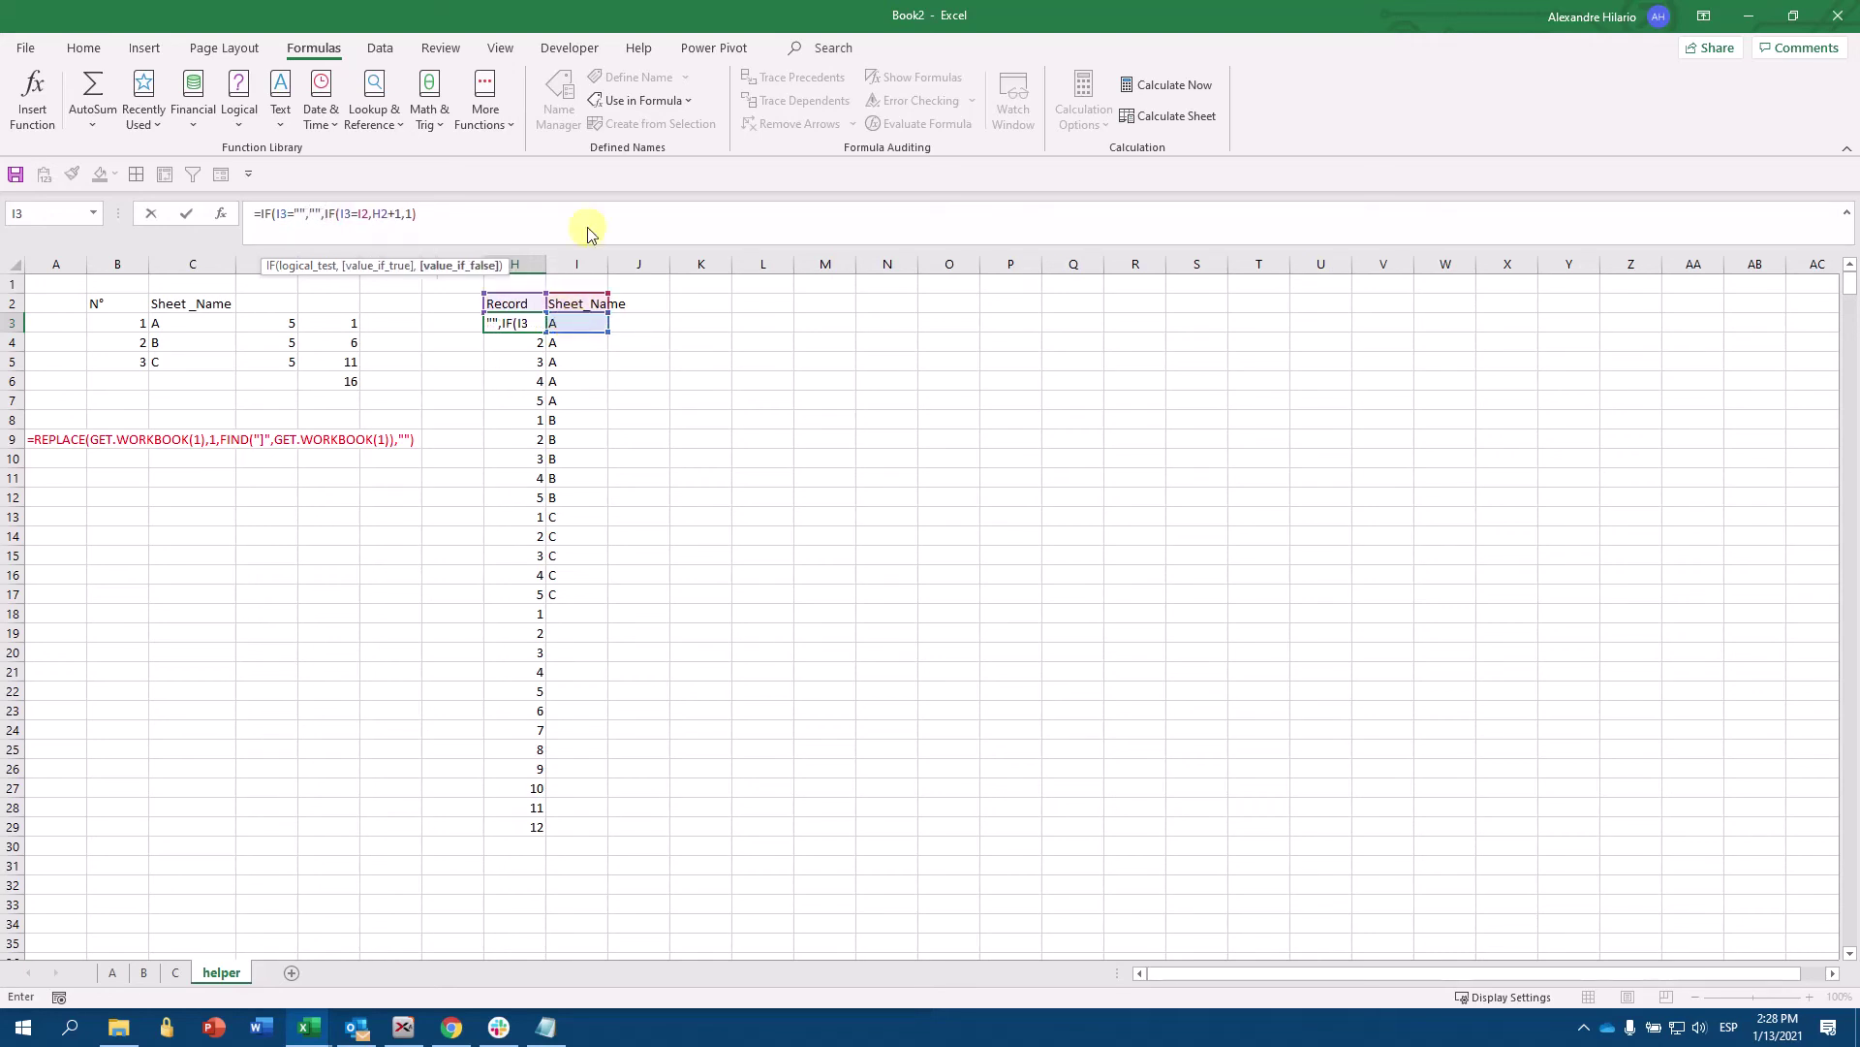
key(Return)
- Fill the updated record-number formula from H3 down to H29
click(517, 309)
click(521, 320)
drag(547, 333, 547, 829)
click(505, 362)
click(514, 321)
- Autofit the widths of columns H and I to their contents
click(599, 304)
drag(535, 262, 576, 264)
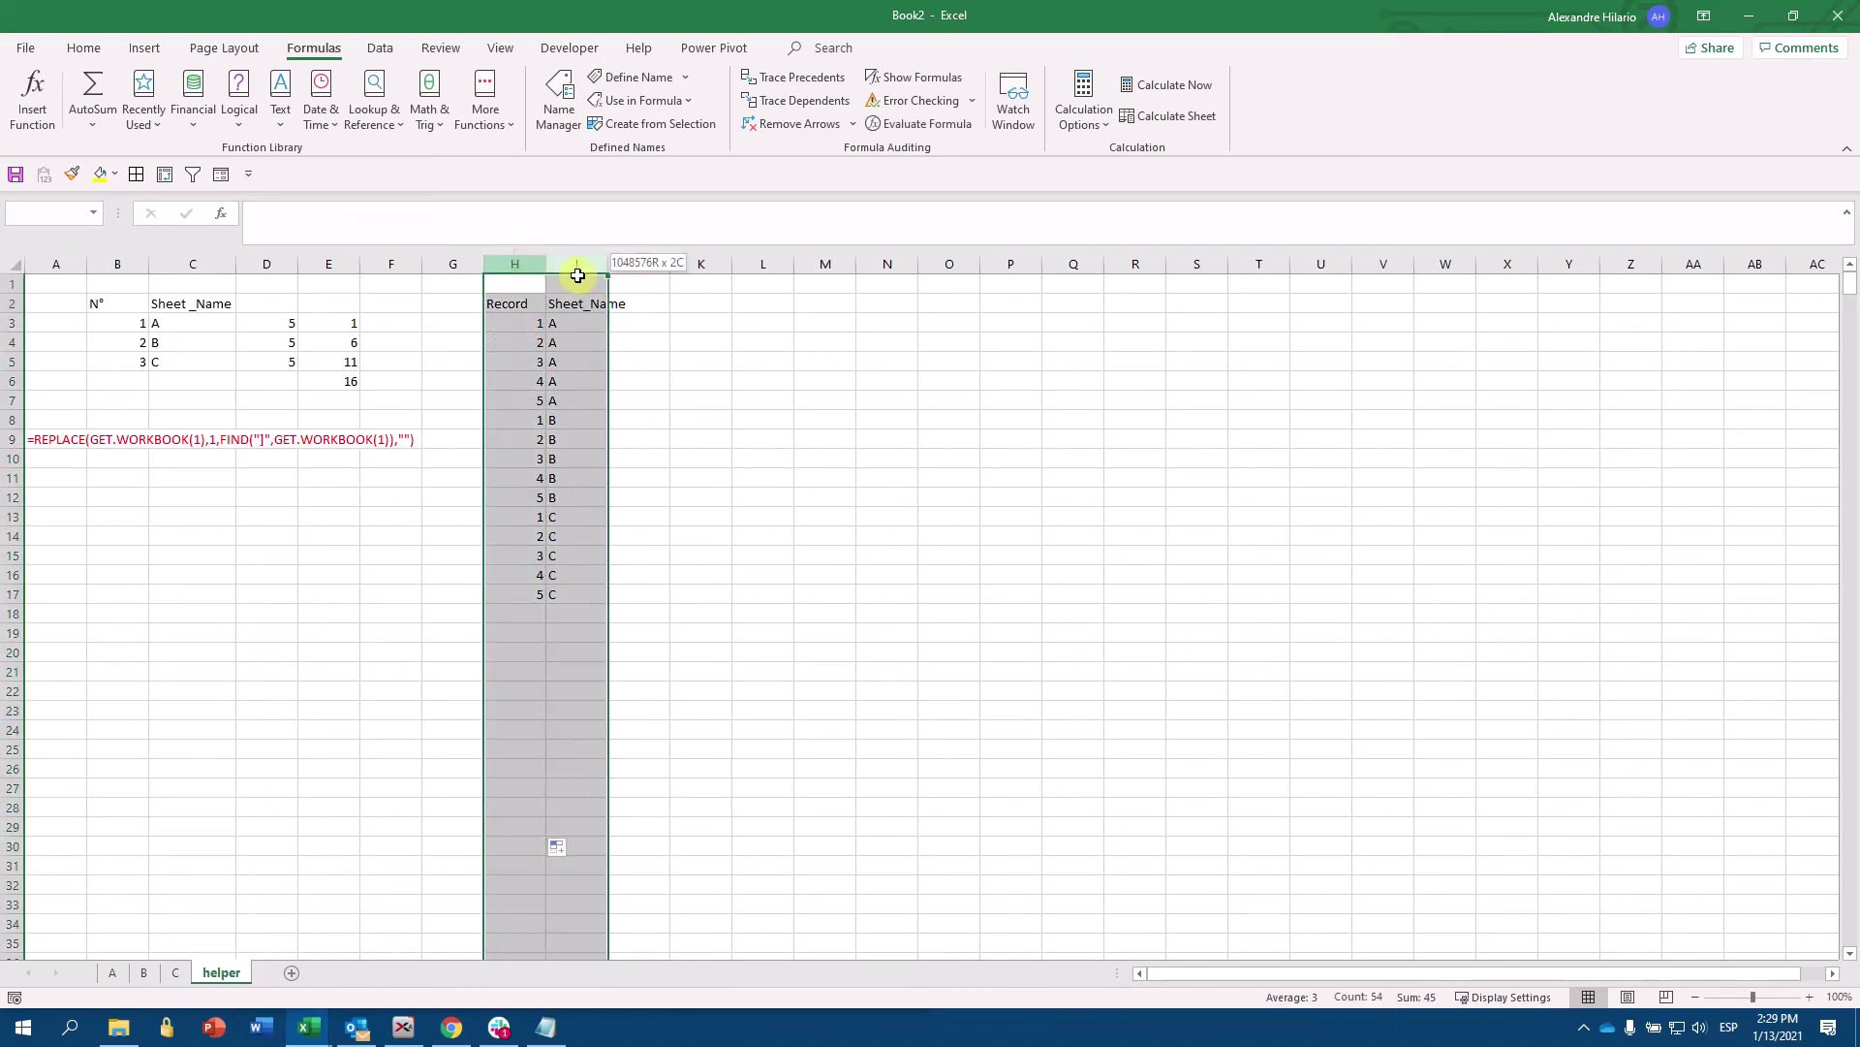
double_click(608, 263)
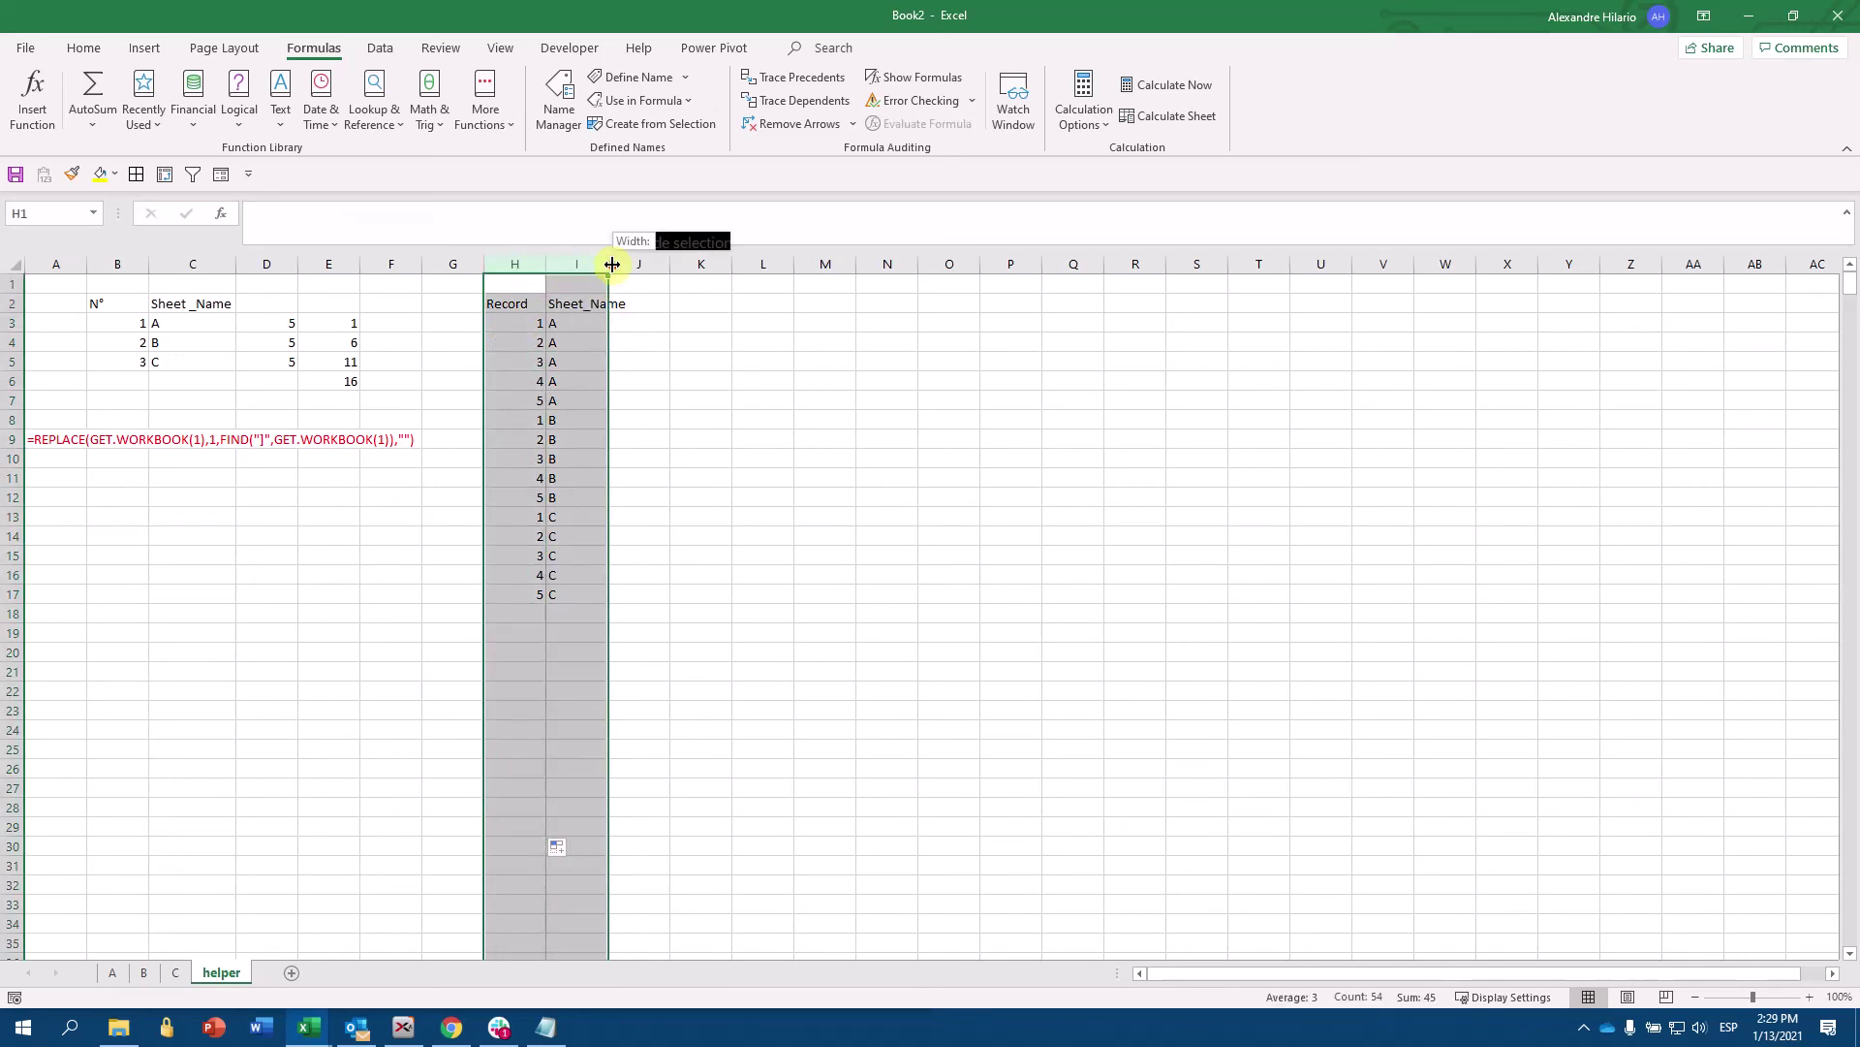
click(635, 327)
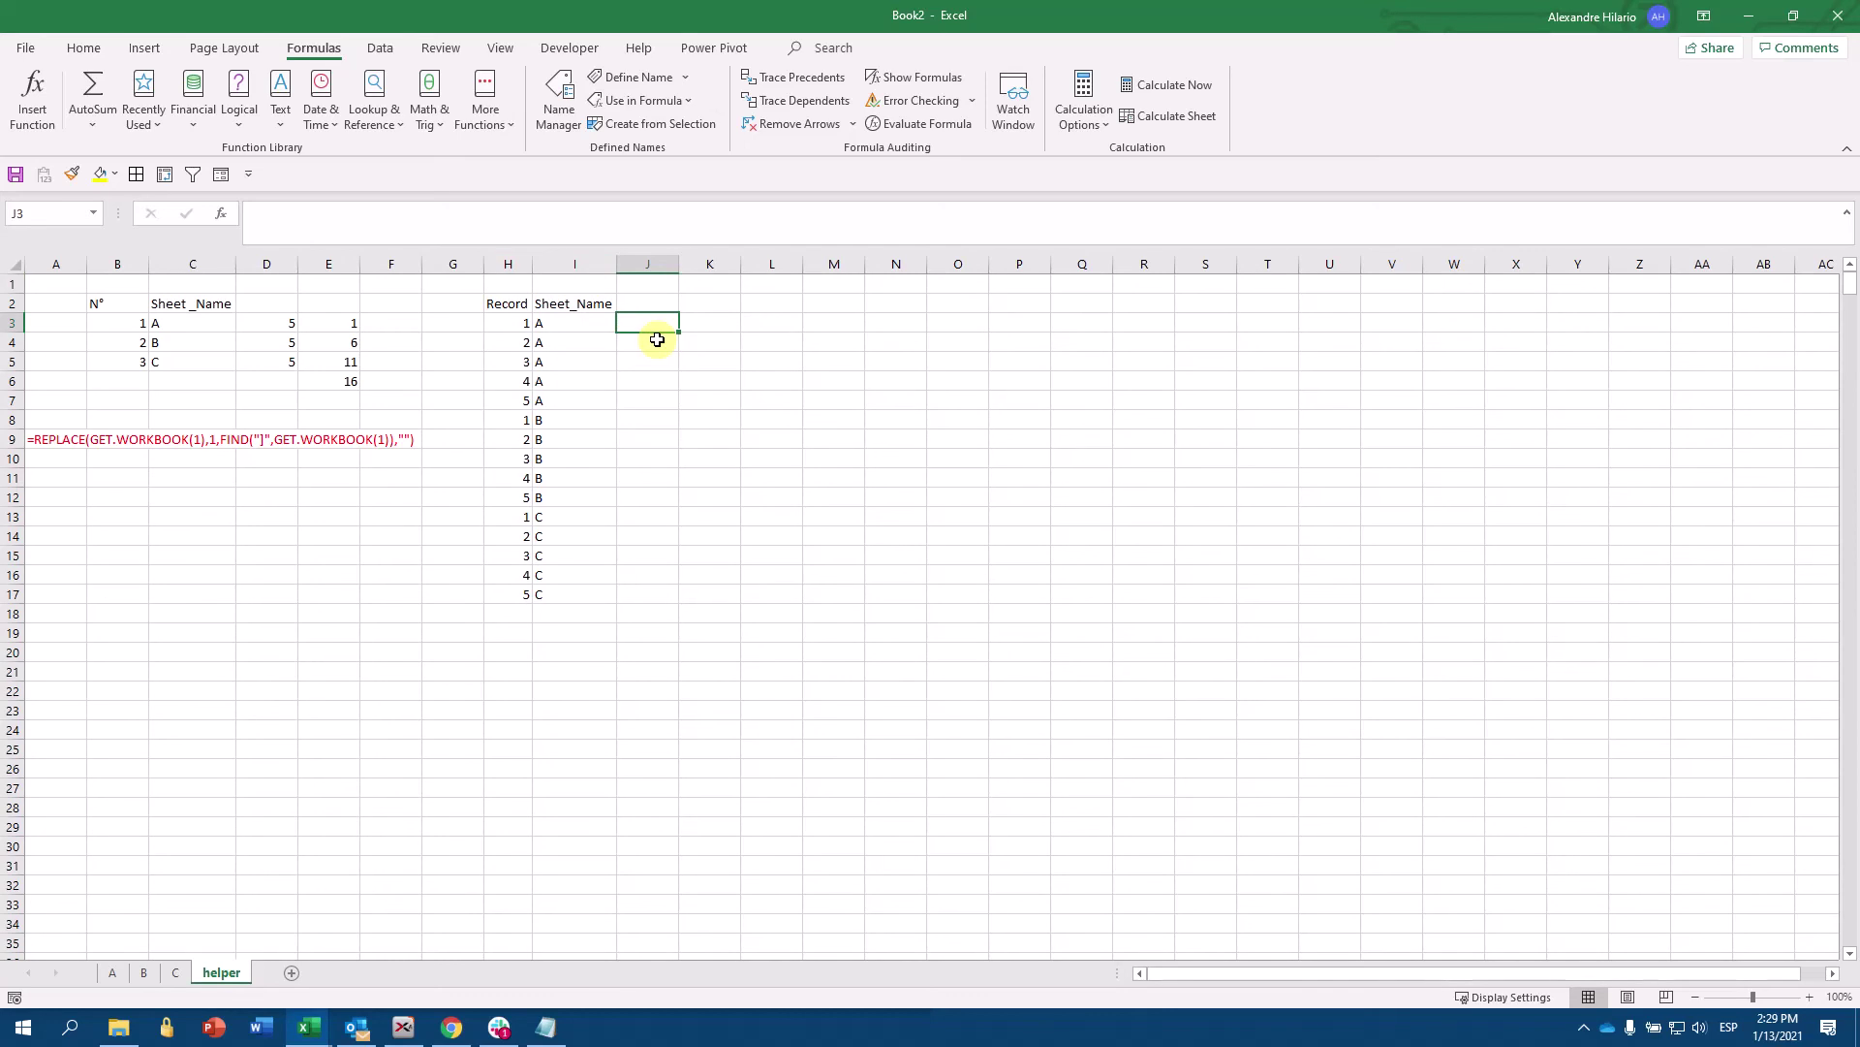
text(=)
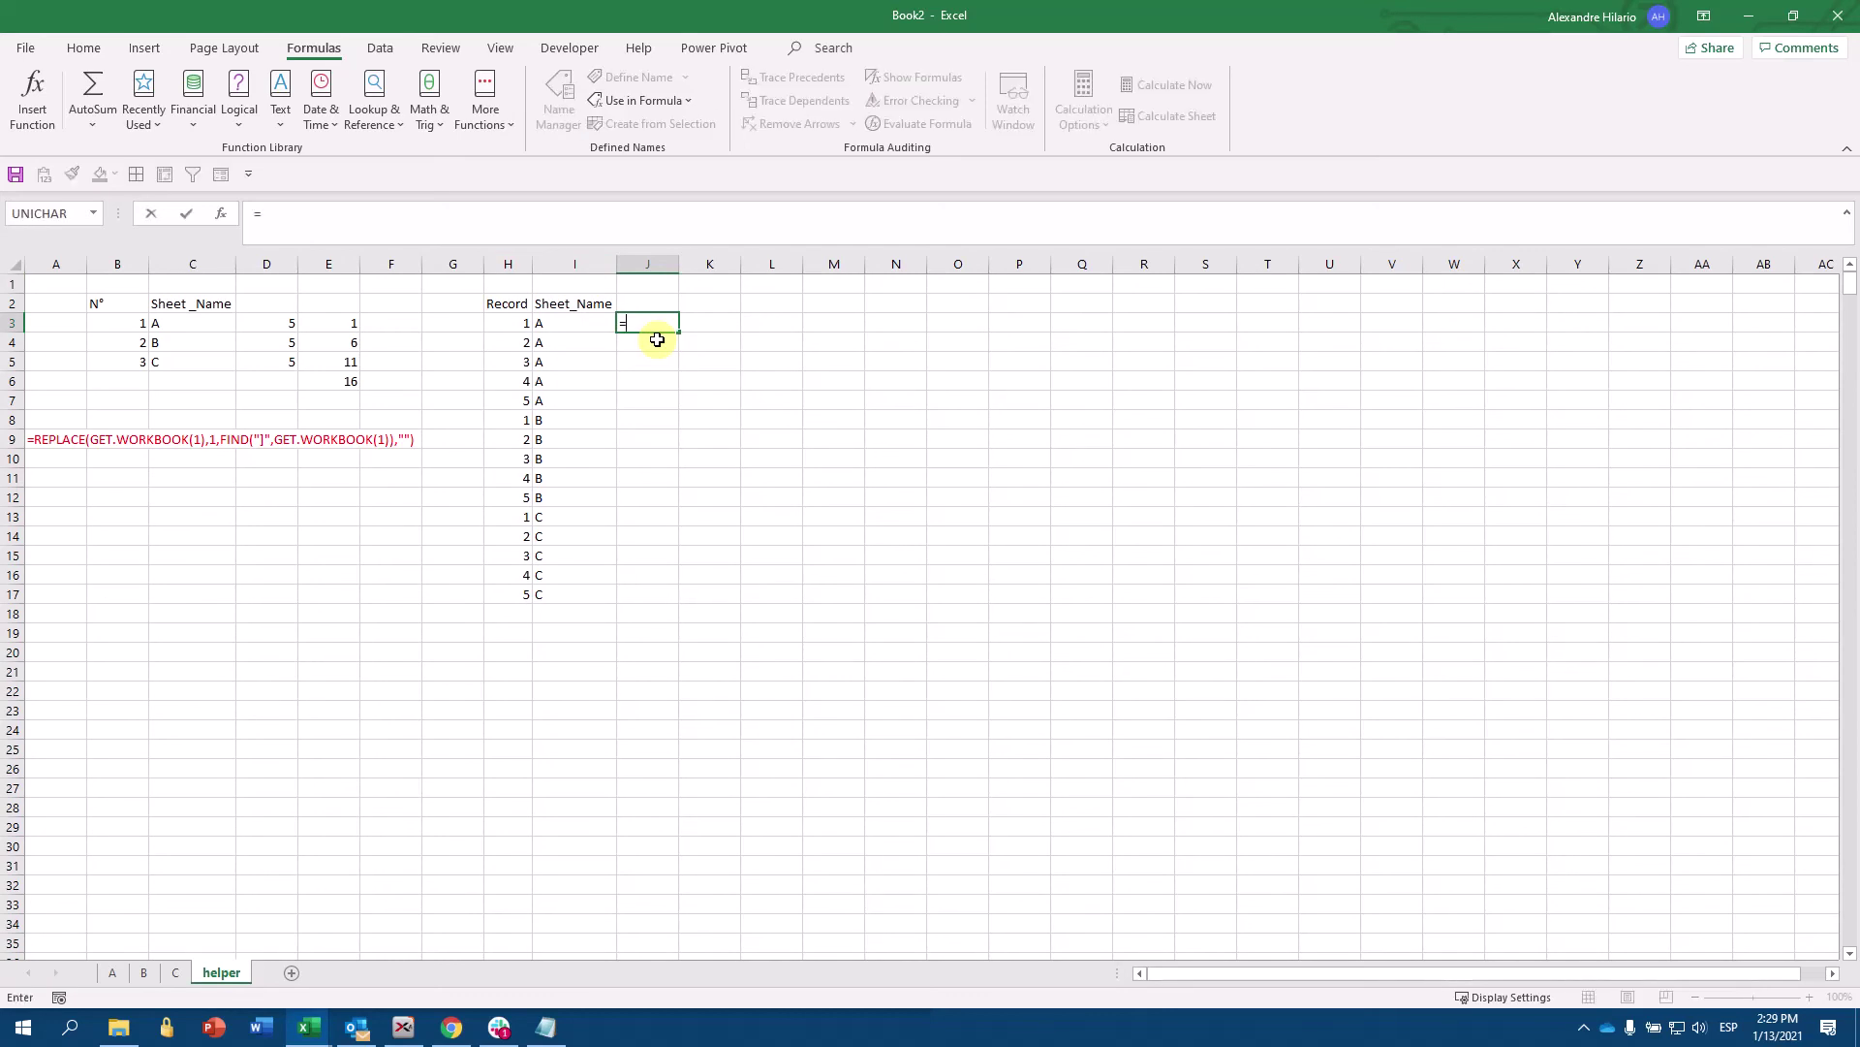
text(ADD)
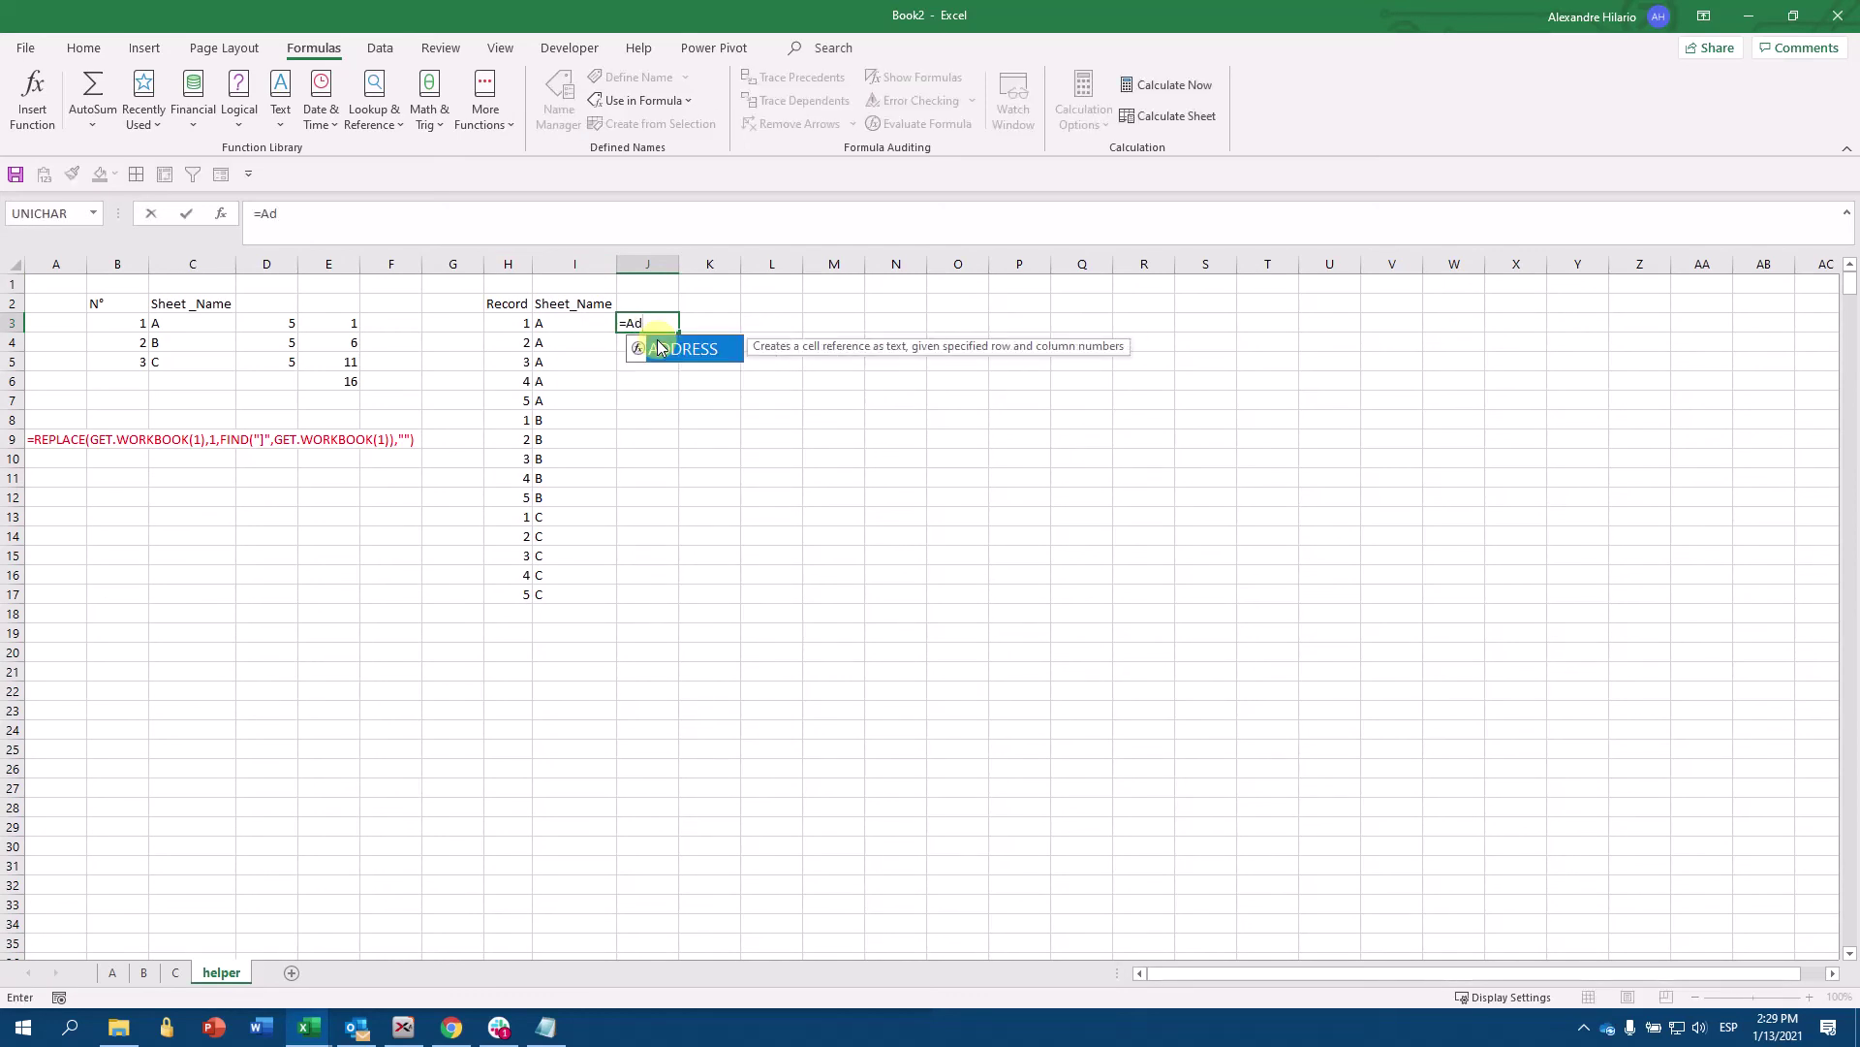
key(Tab)
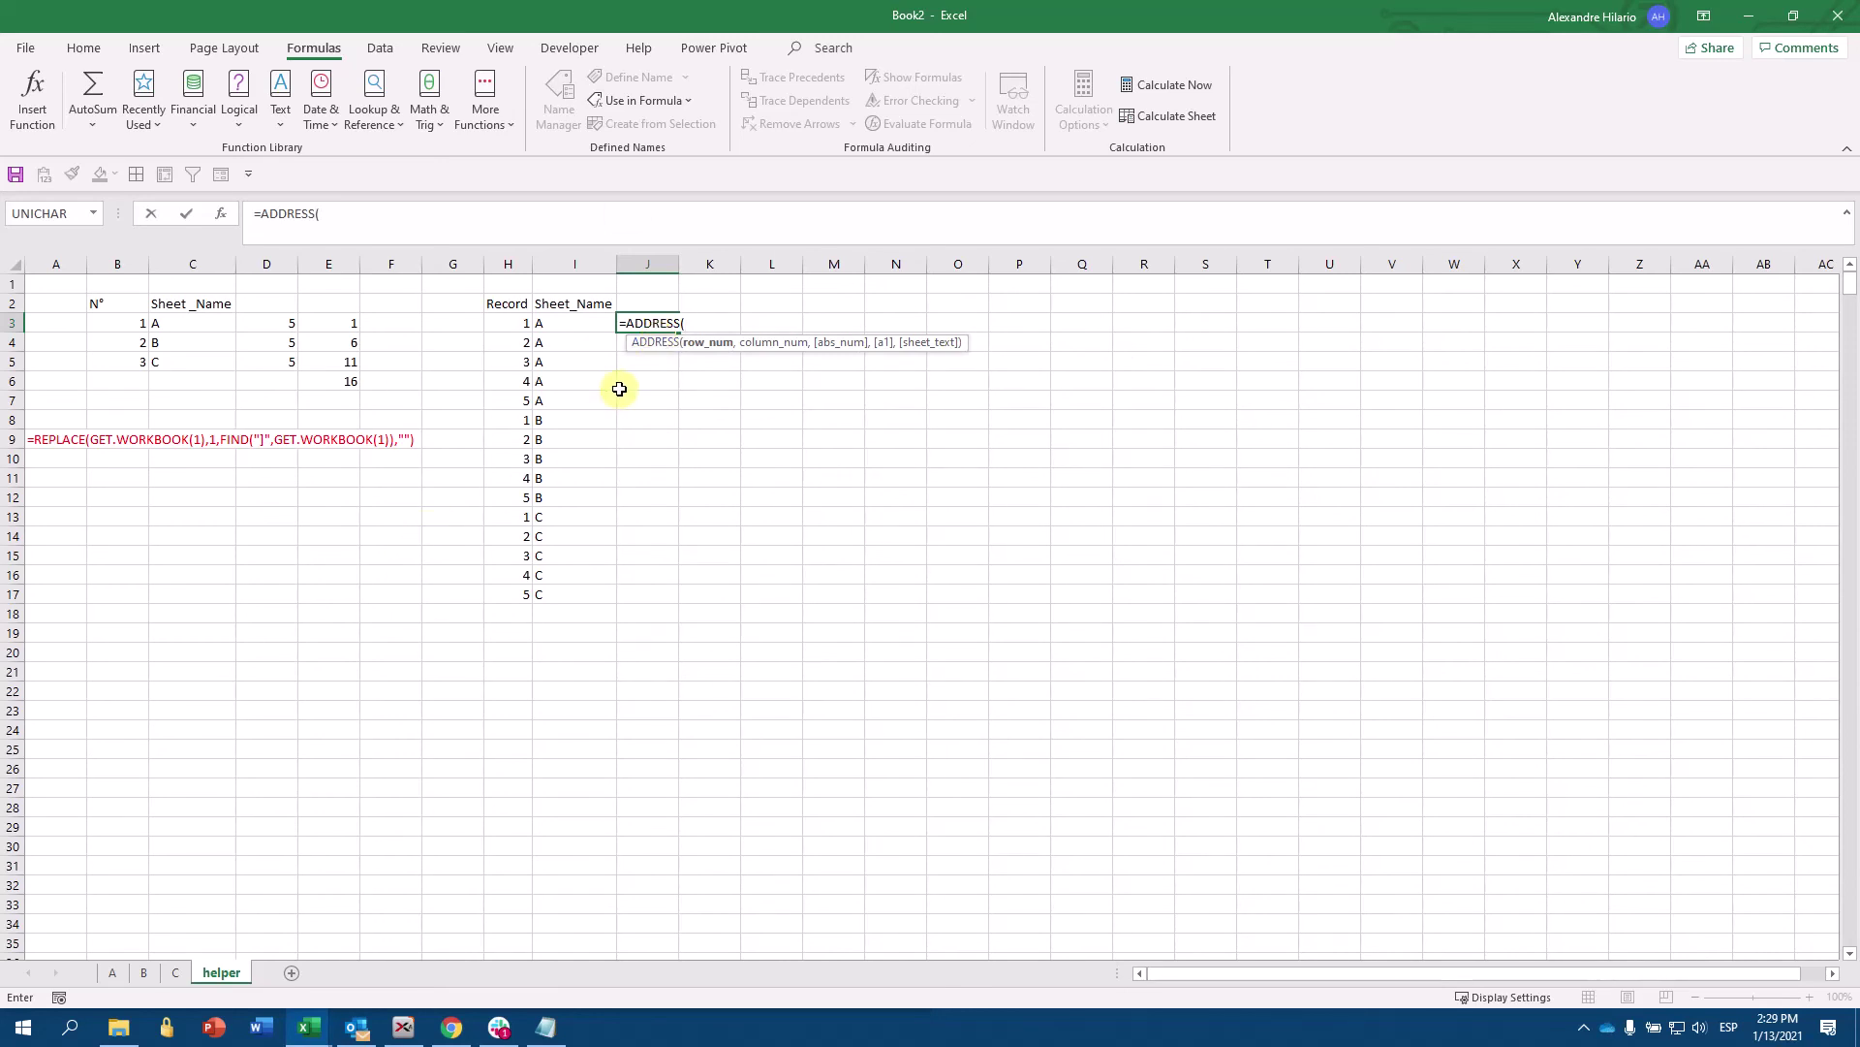
click(505, 323)
text(,)
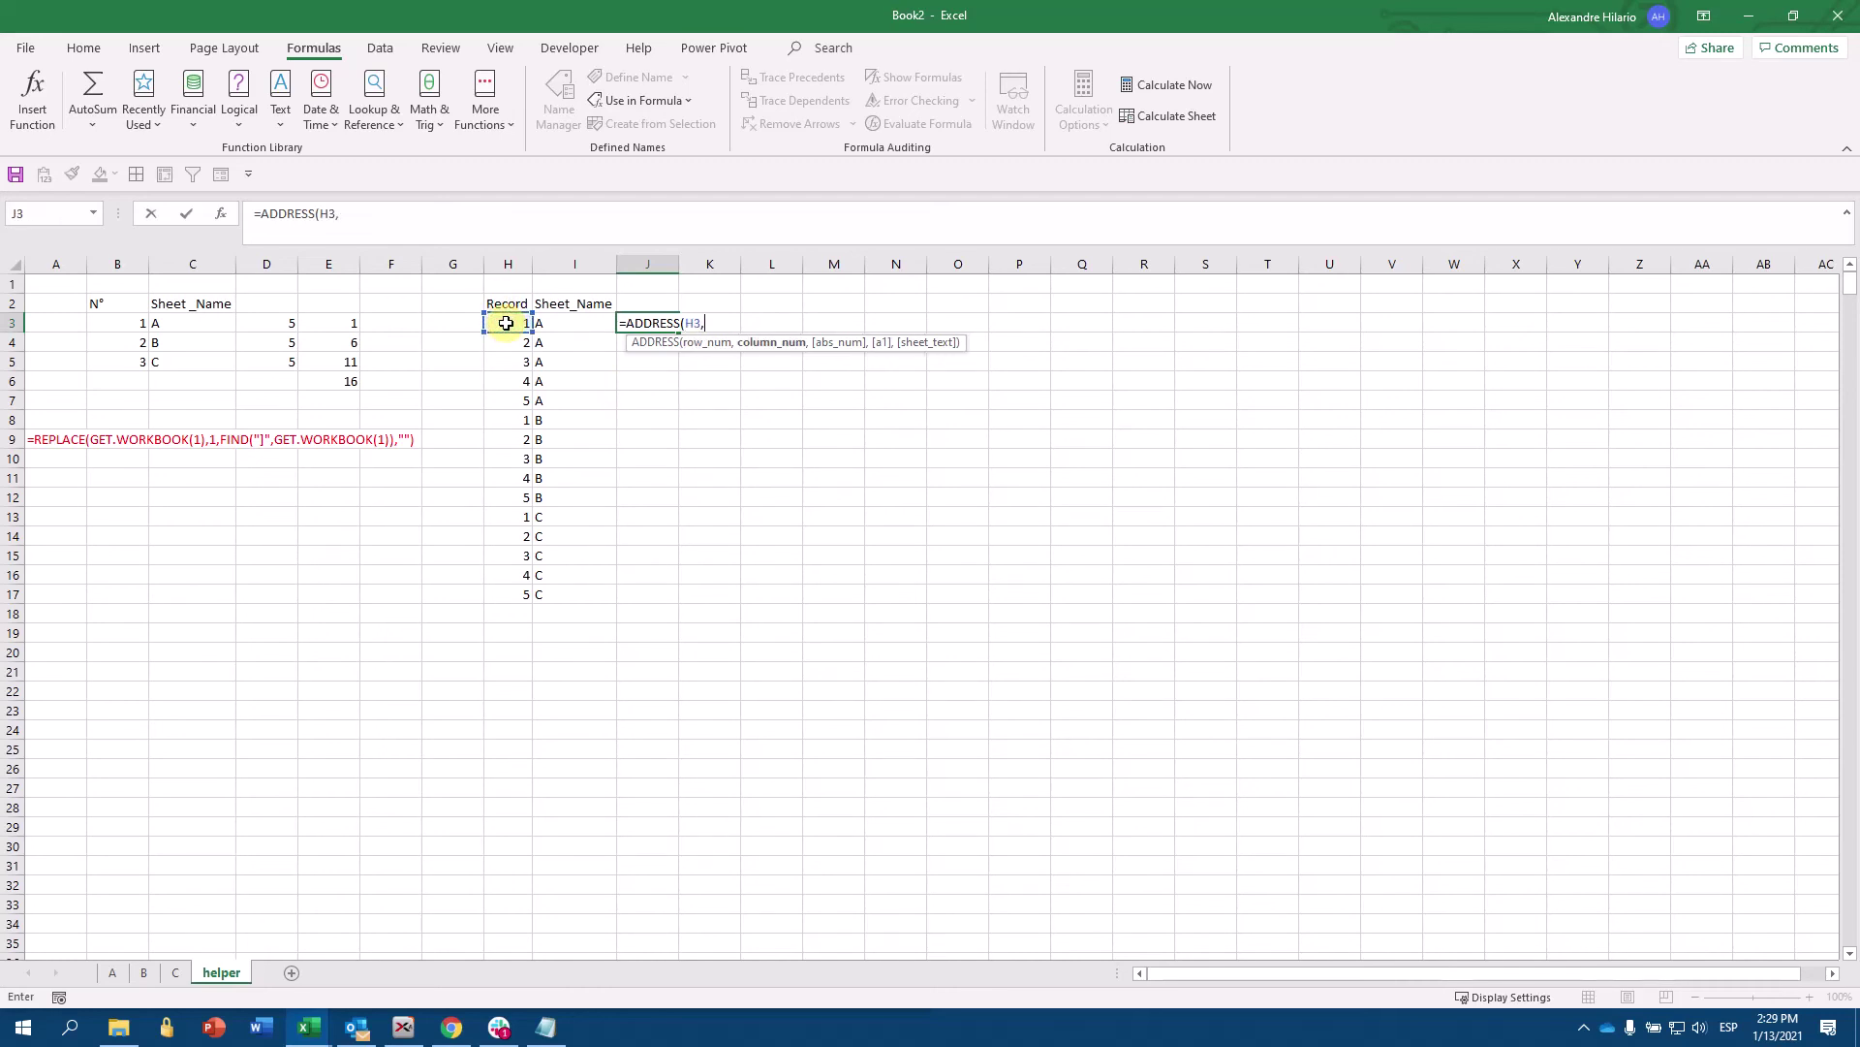
key(BackSpace)
key(BackSpace)
key(BackSpace)
key(BackSpace)
key(BackSpace)
key(BackSpace)
key(BackSpace)
key(BackSpace)
key(BackSpace)
key(BackSpace)
key(BackSpace)
key(BackSpace)
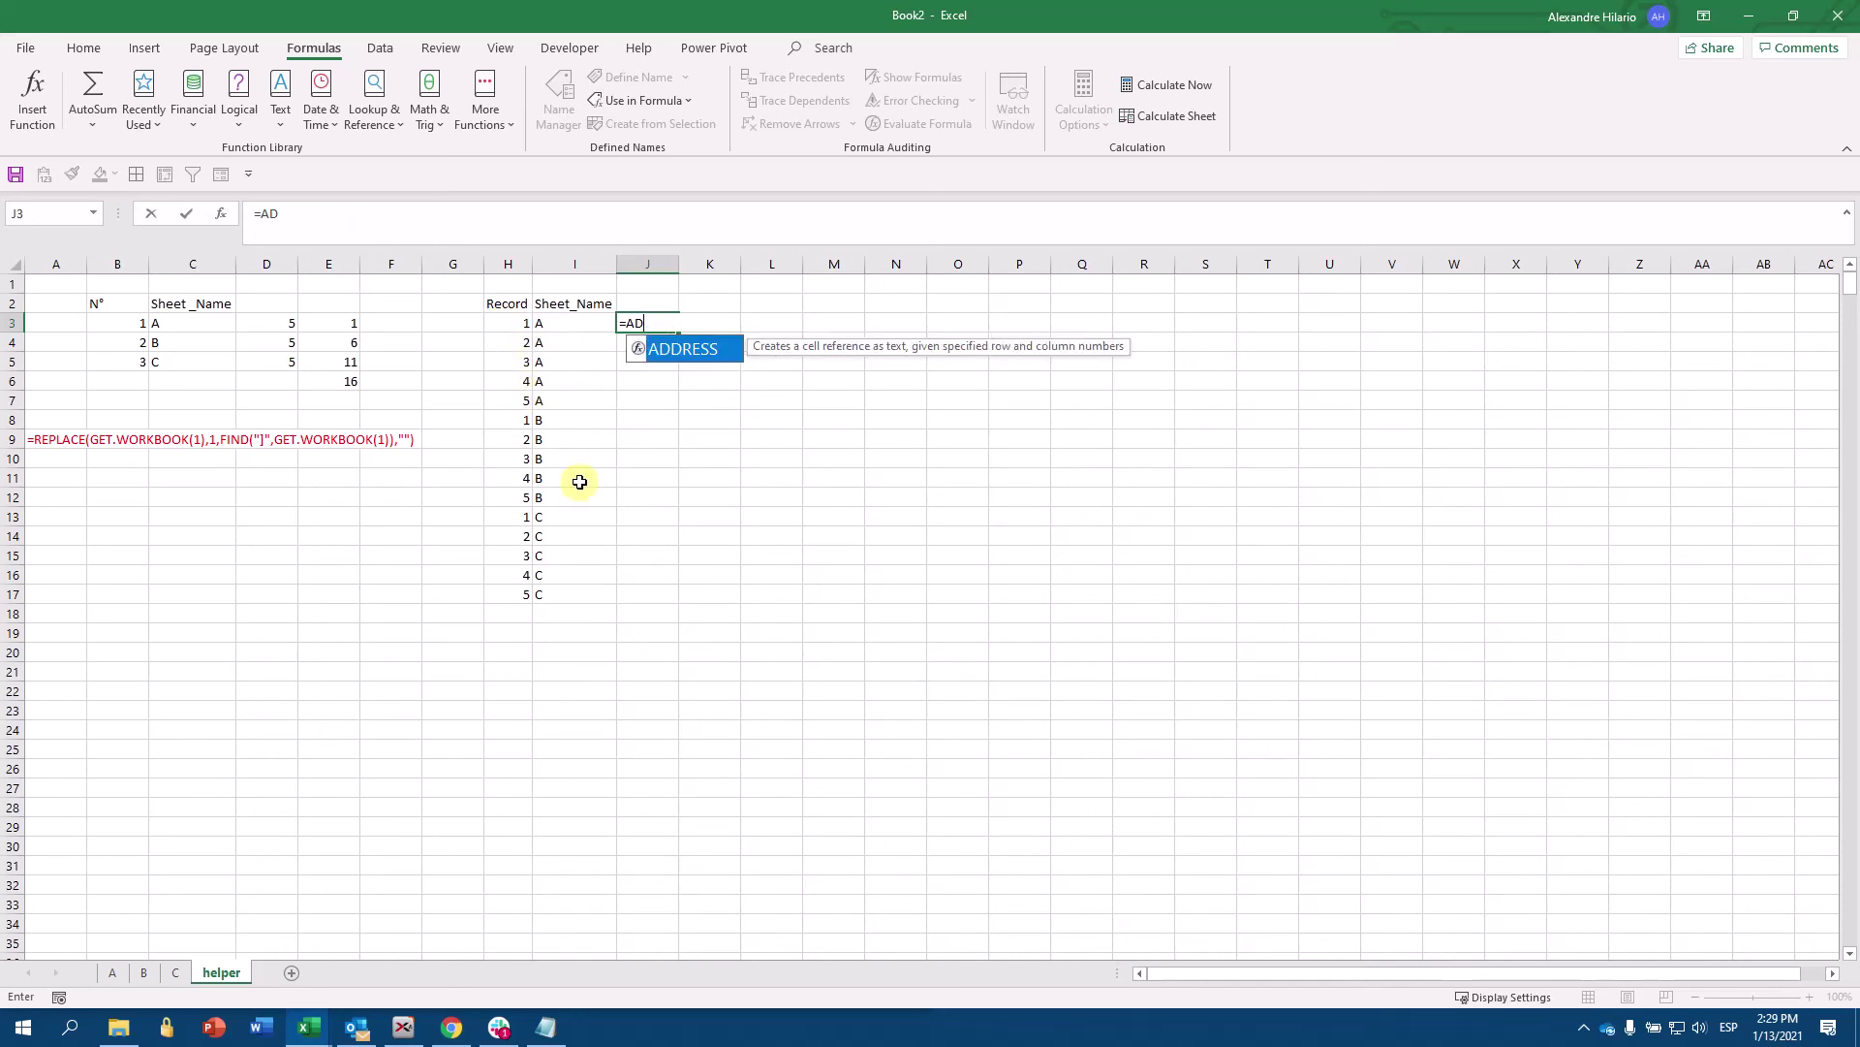
key(Return)
- Copy the headers ID, Company and Year from B2:D2 of sheet A into the helper sheet starting at J2
click(114, 974)
drag(99, 302, 223, 308)
key(ctrl+c)
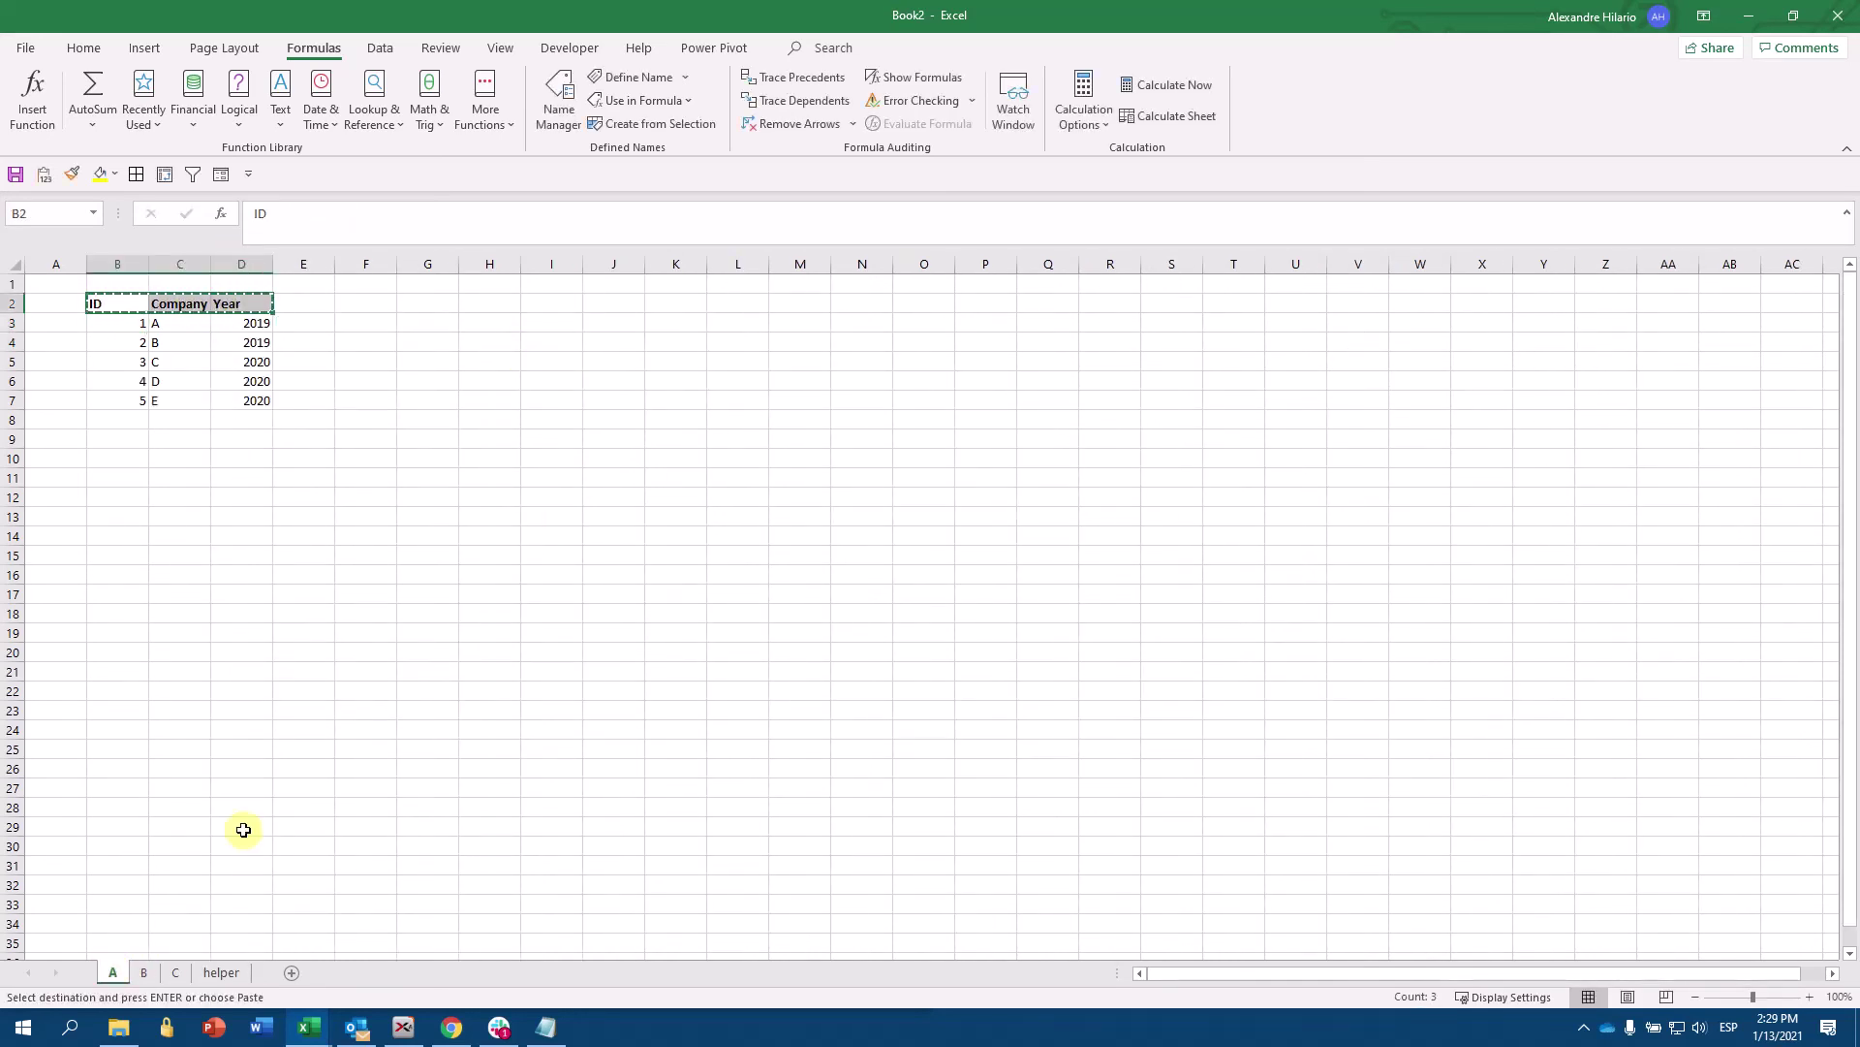
click(221, 972)
click(631, 295)
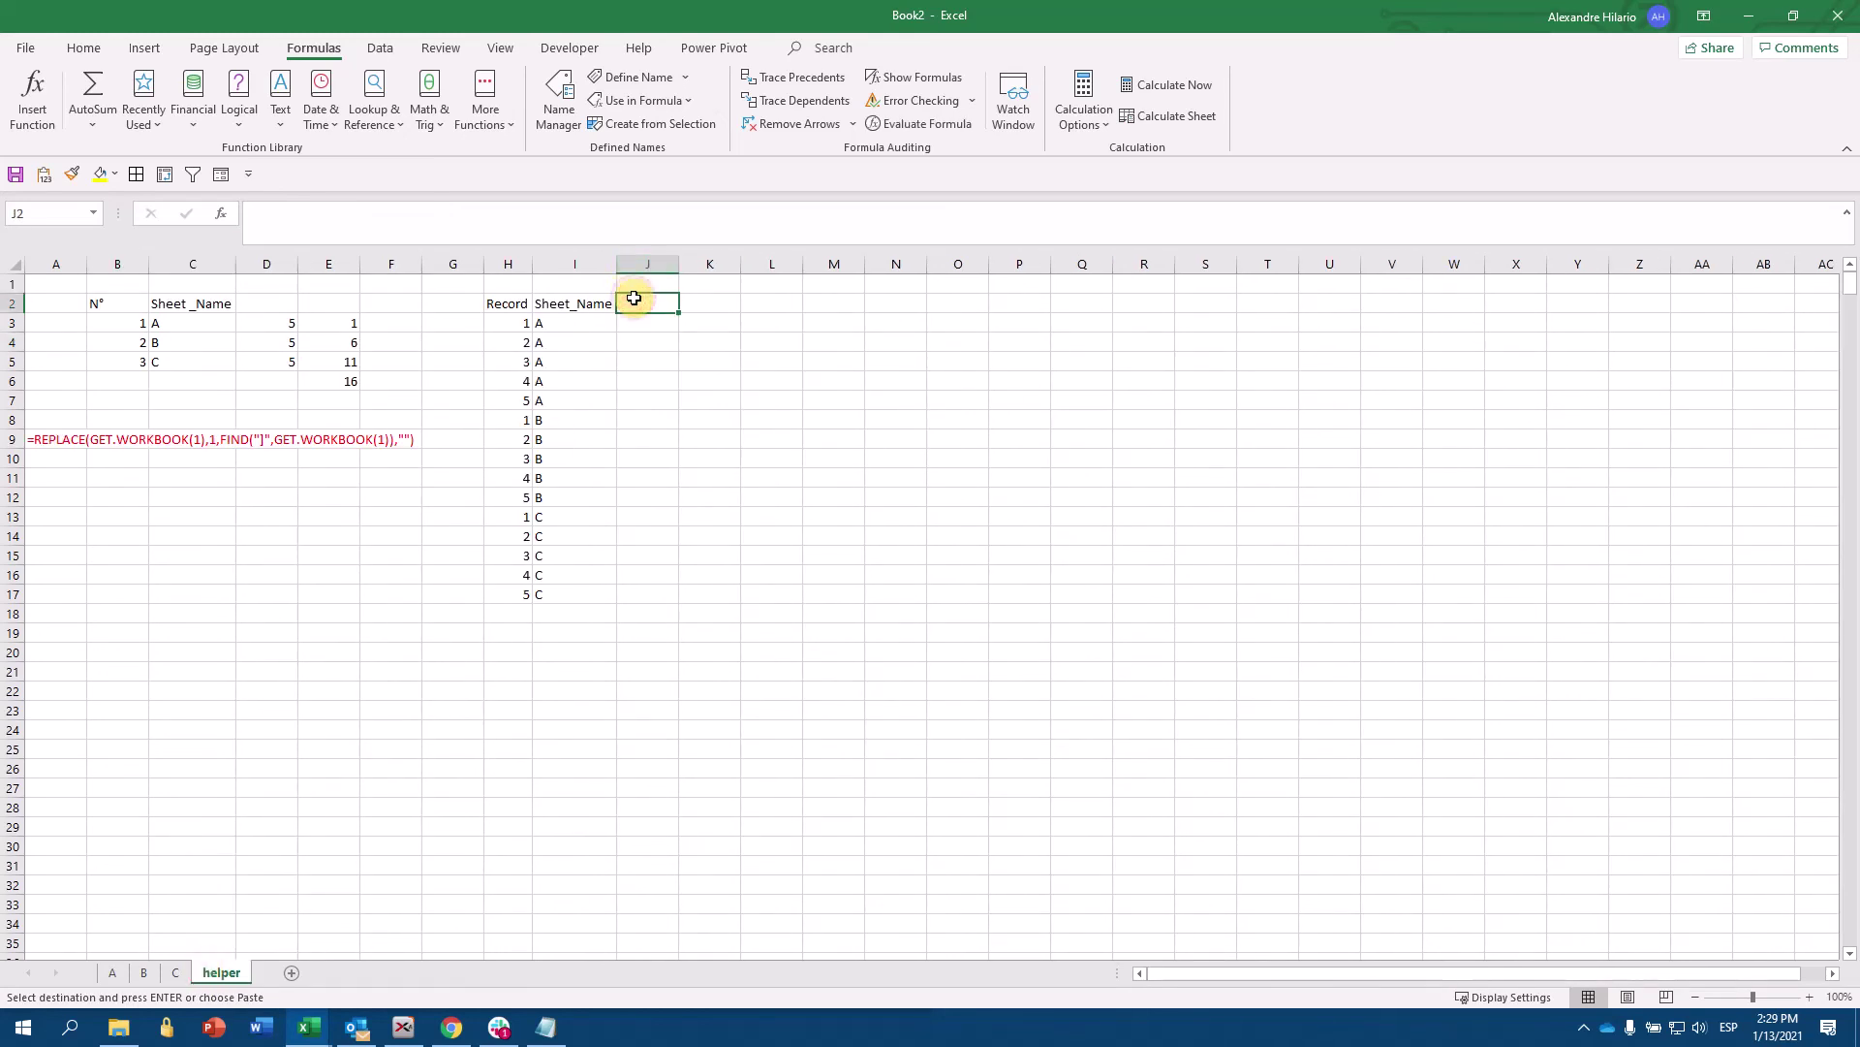
key(ctrl+v)
click(625, 335)
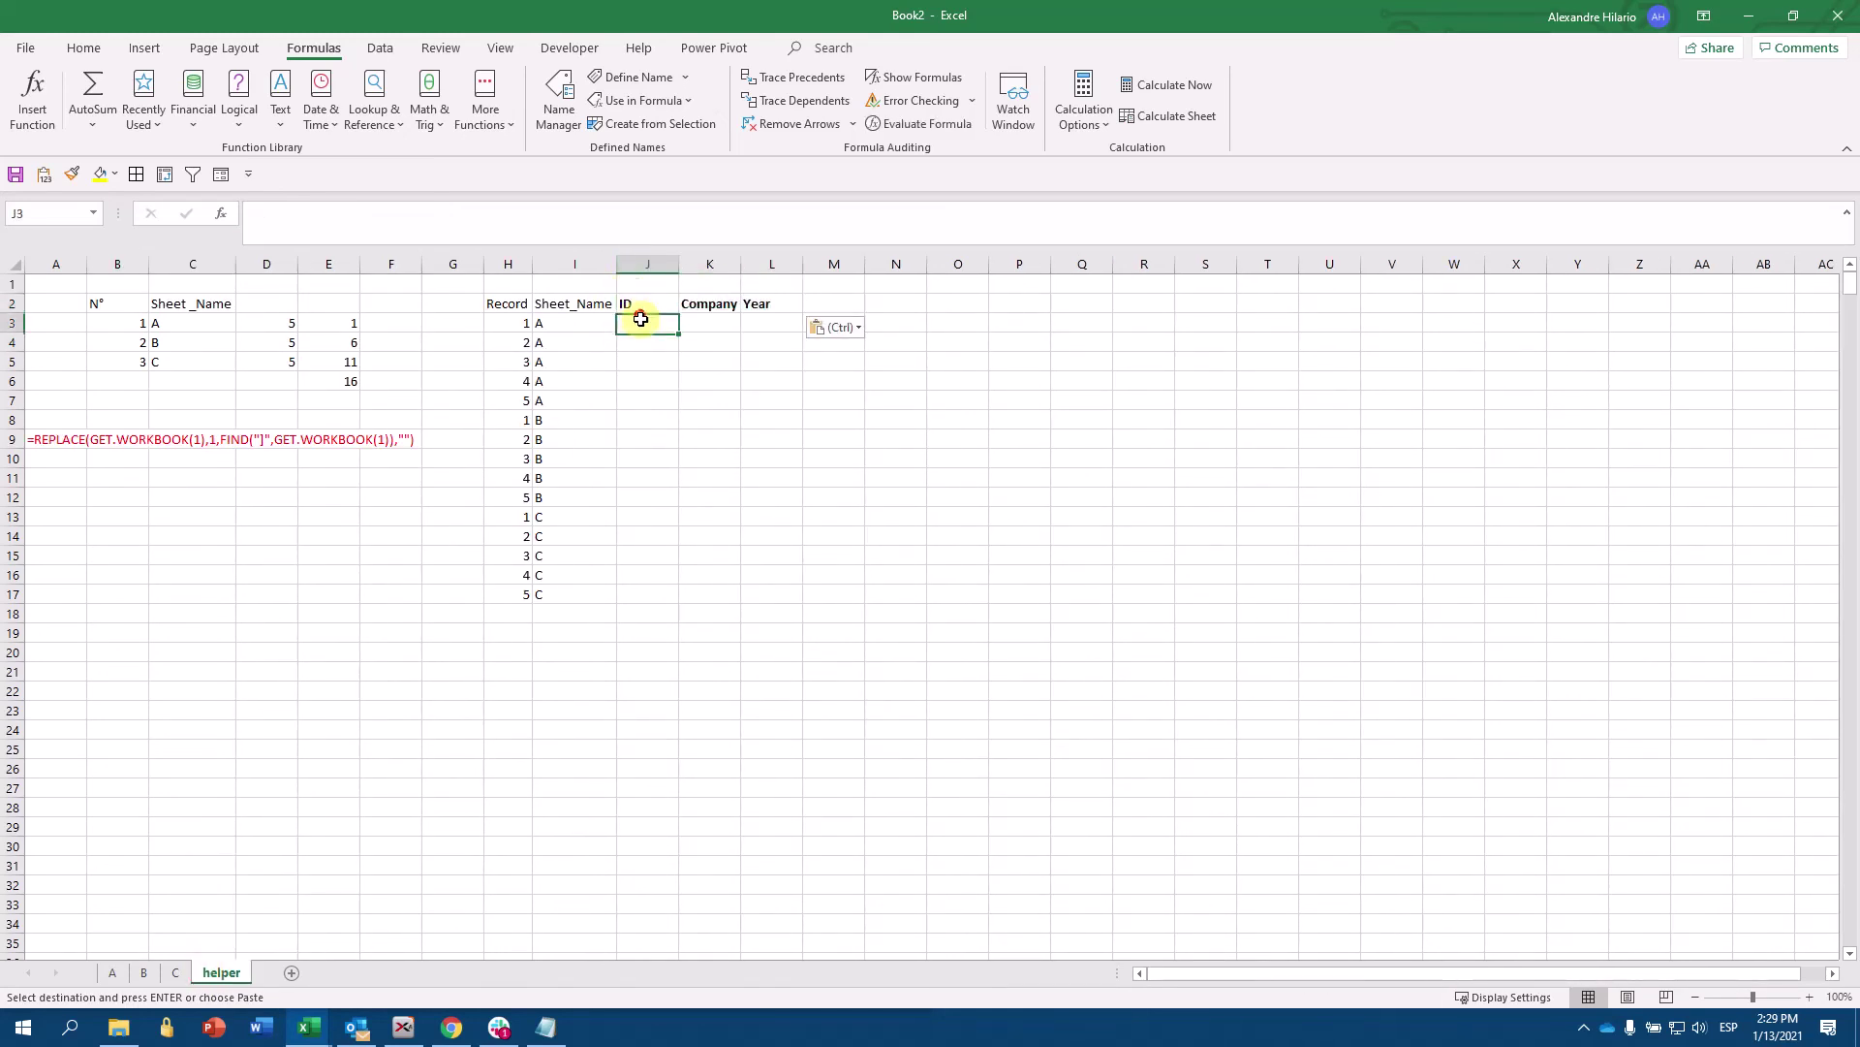
- Check where the data starts on sheet A, and enter =ADDRESS(H3+2,2,4,1,I3) in J3 of the helper sheet
click(112, 973)
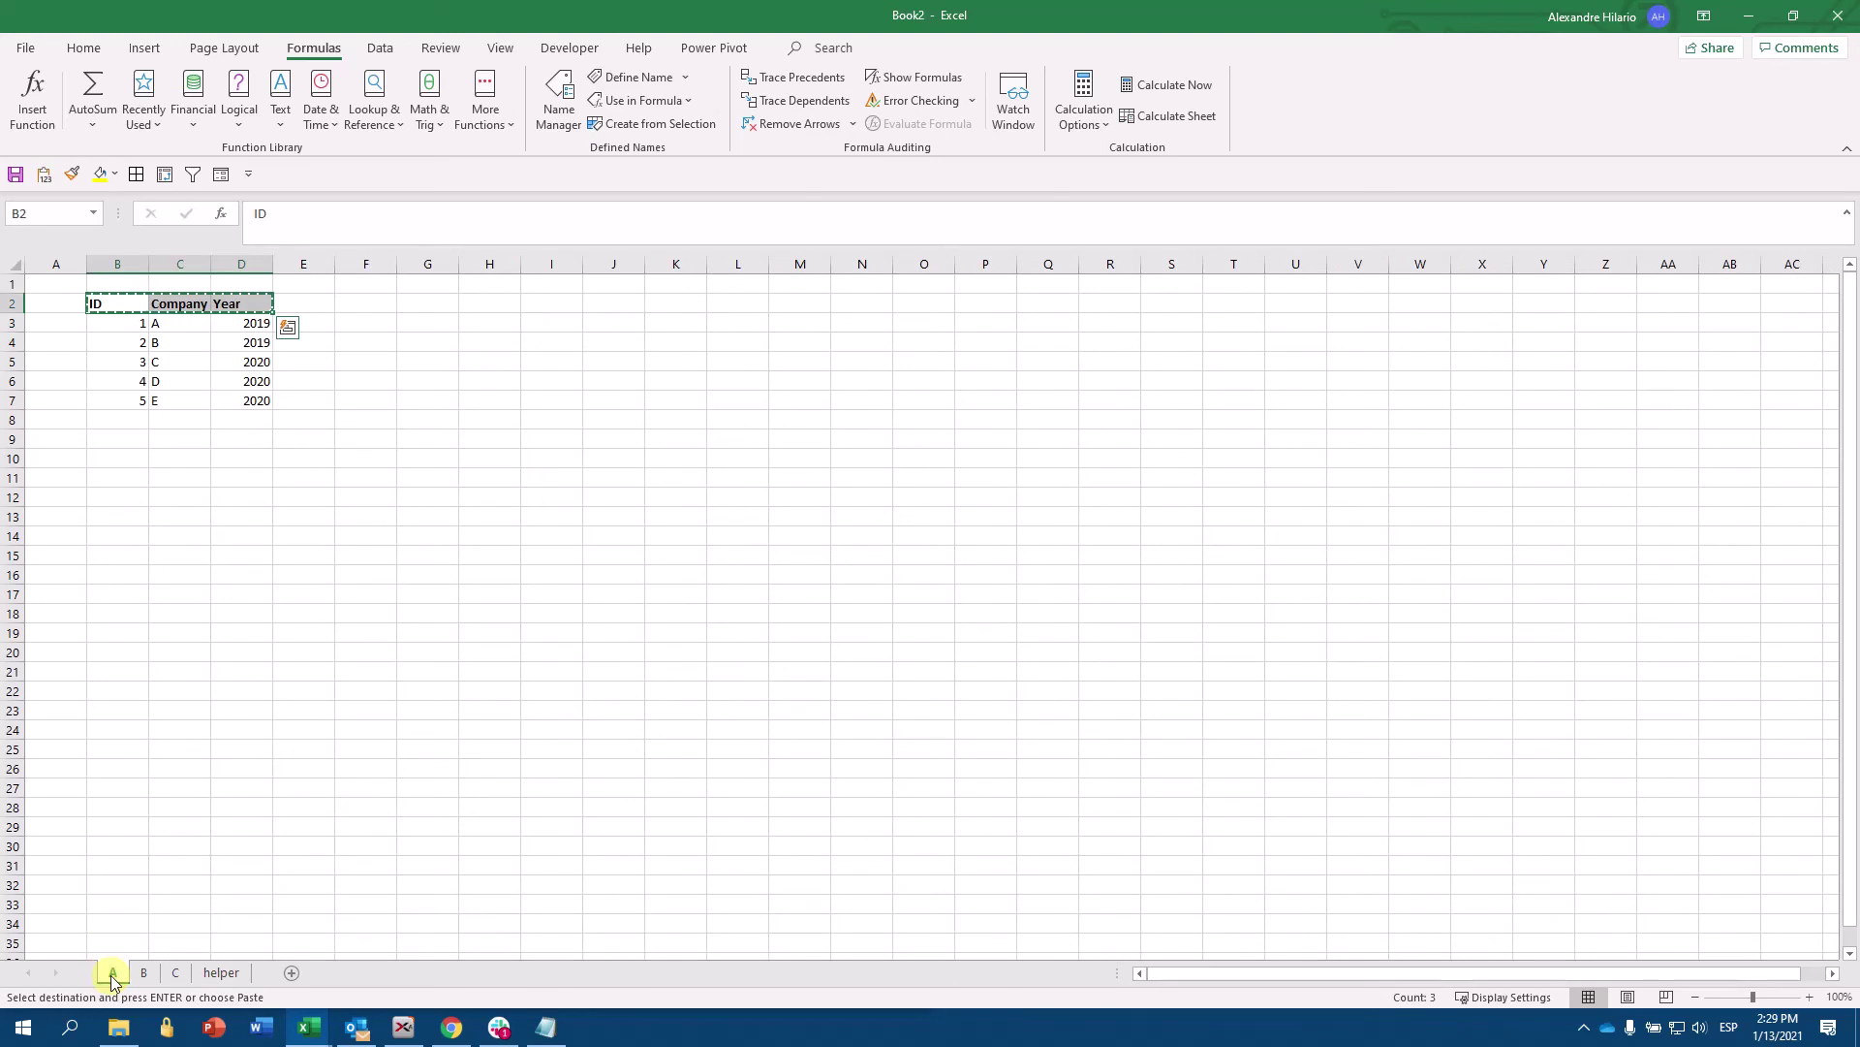
click(128, 325)
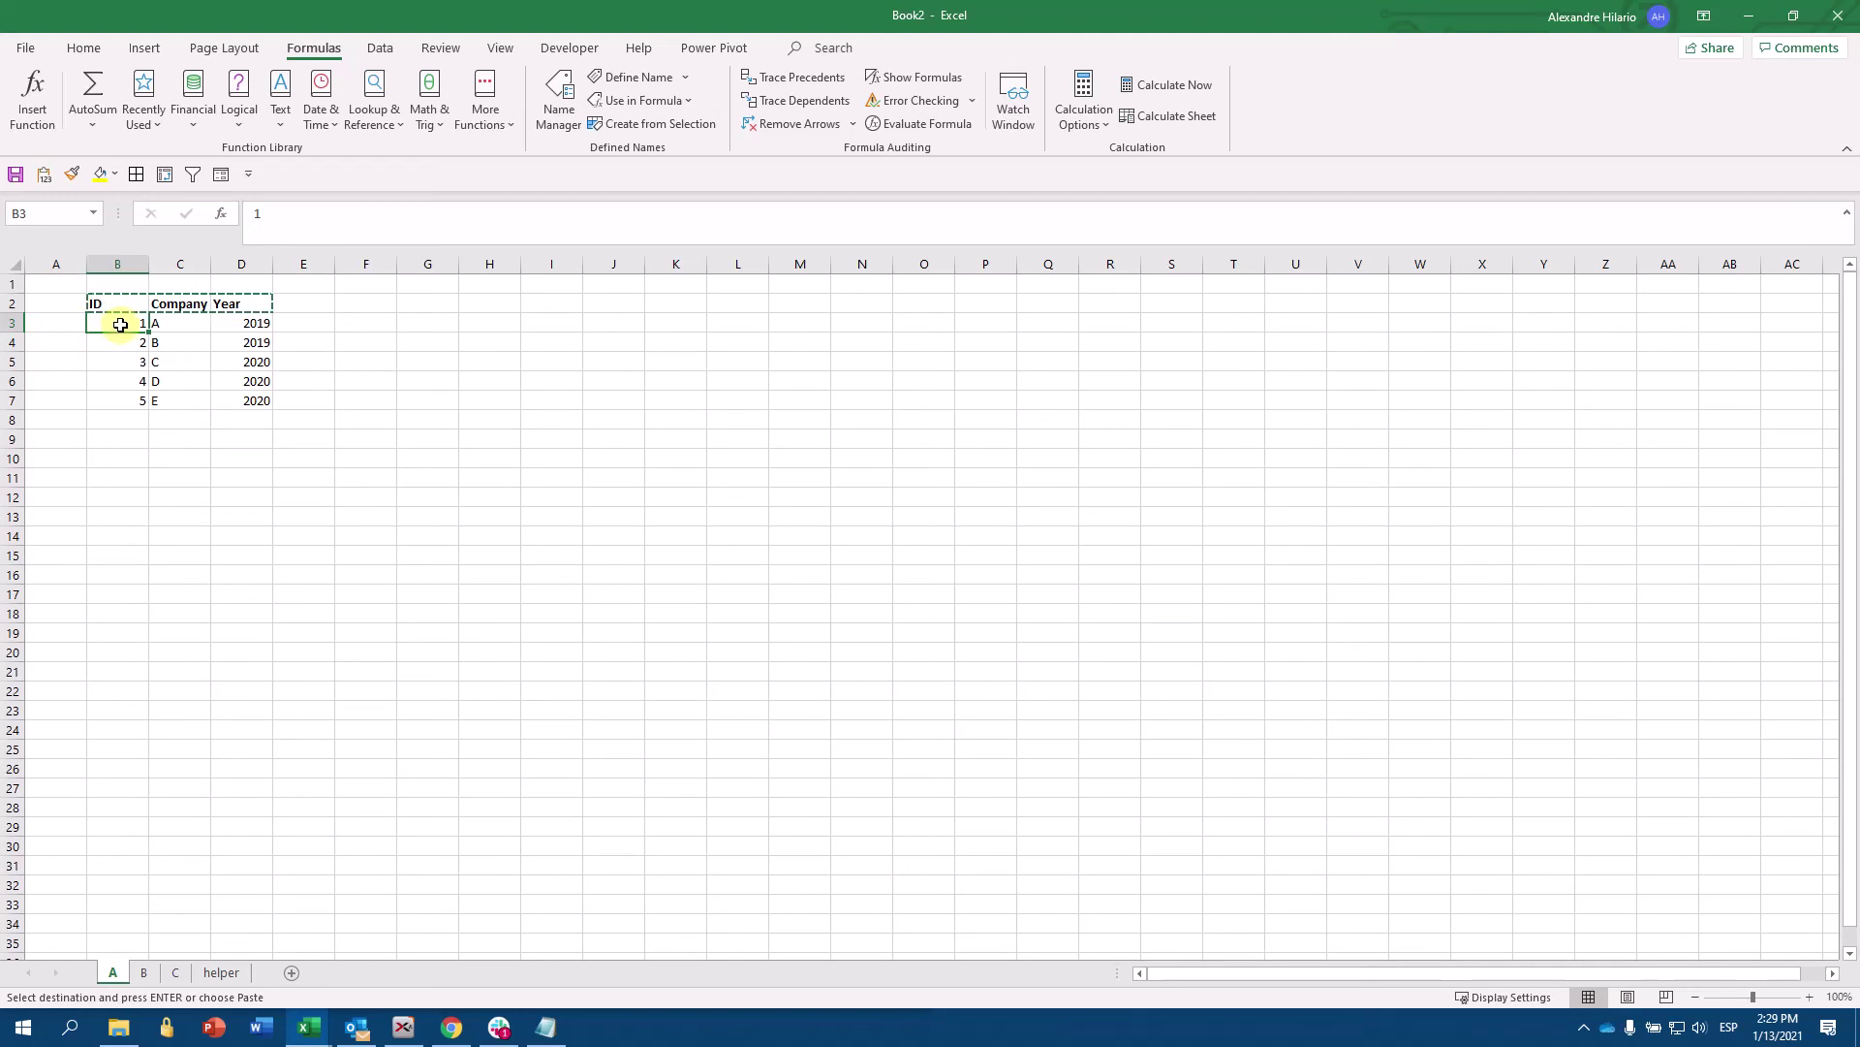
click(222, 974)
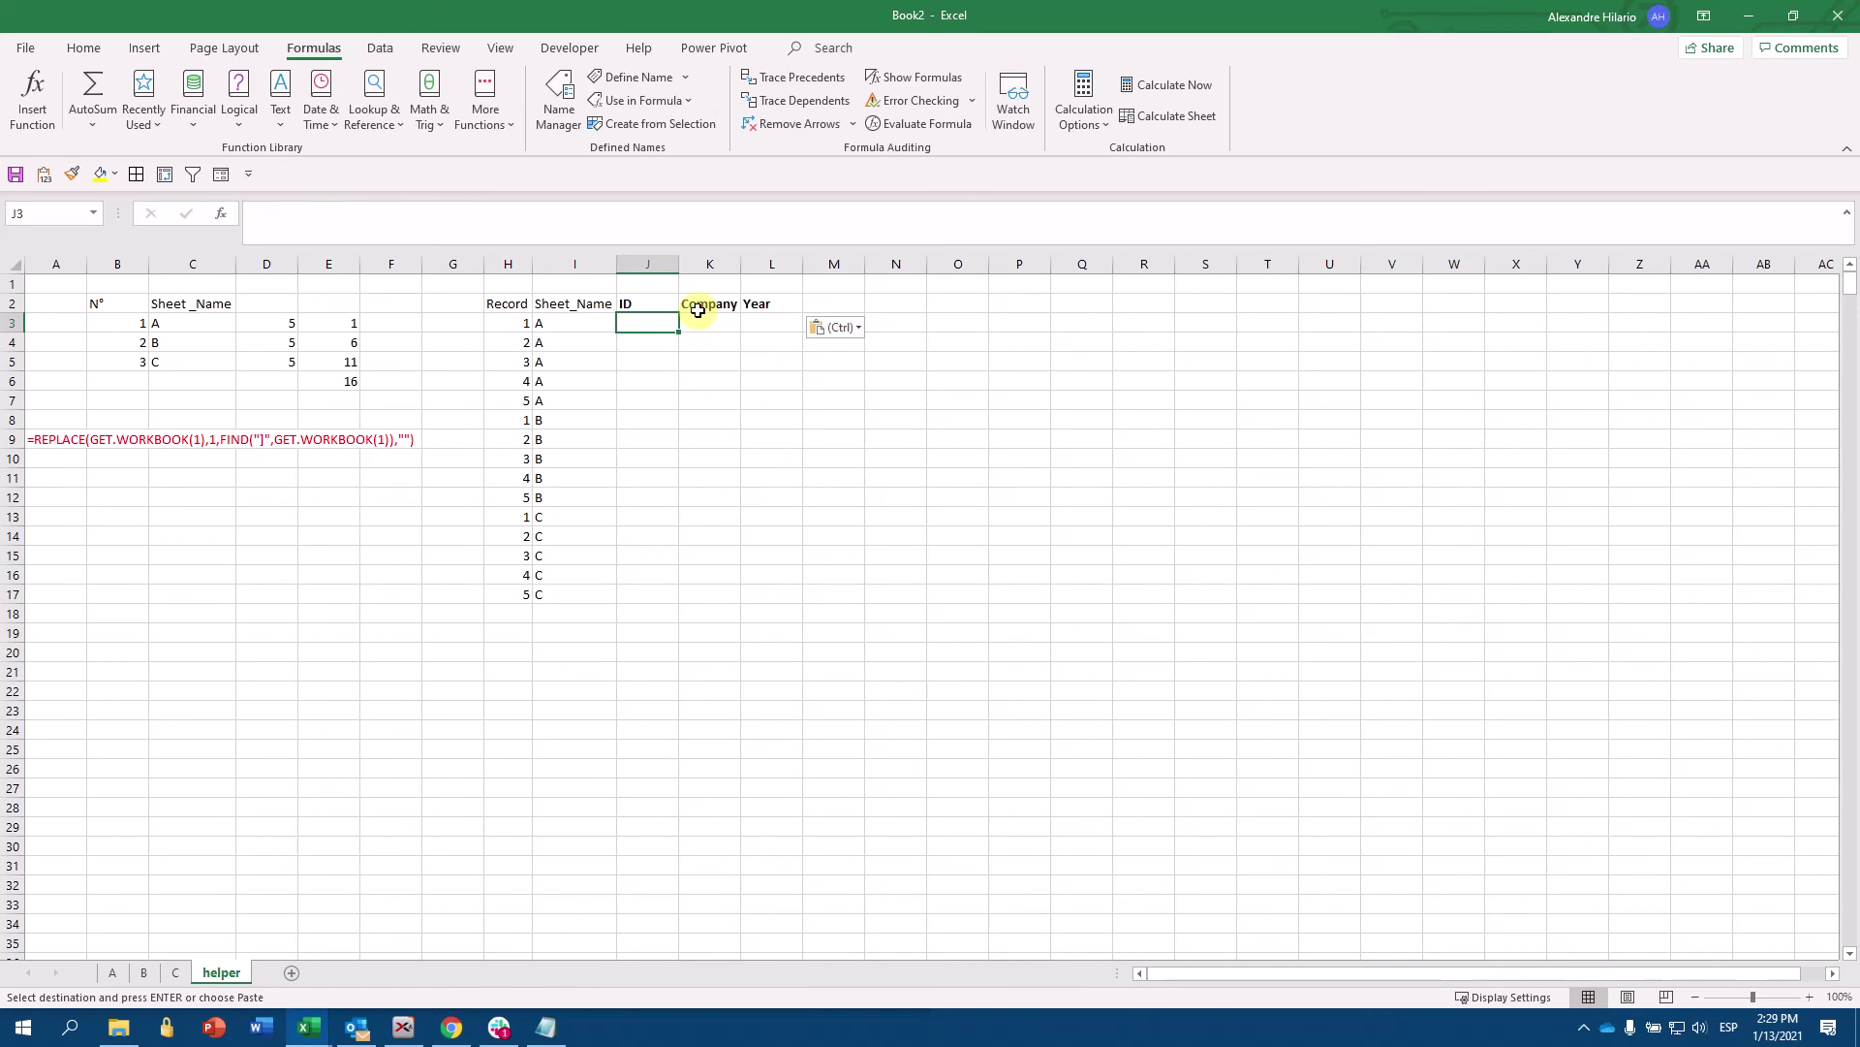
key(Escape)
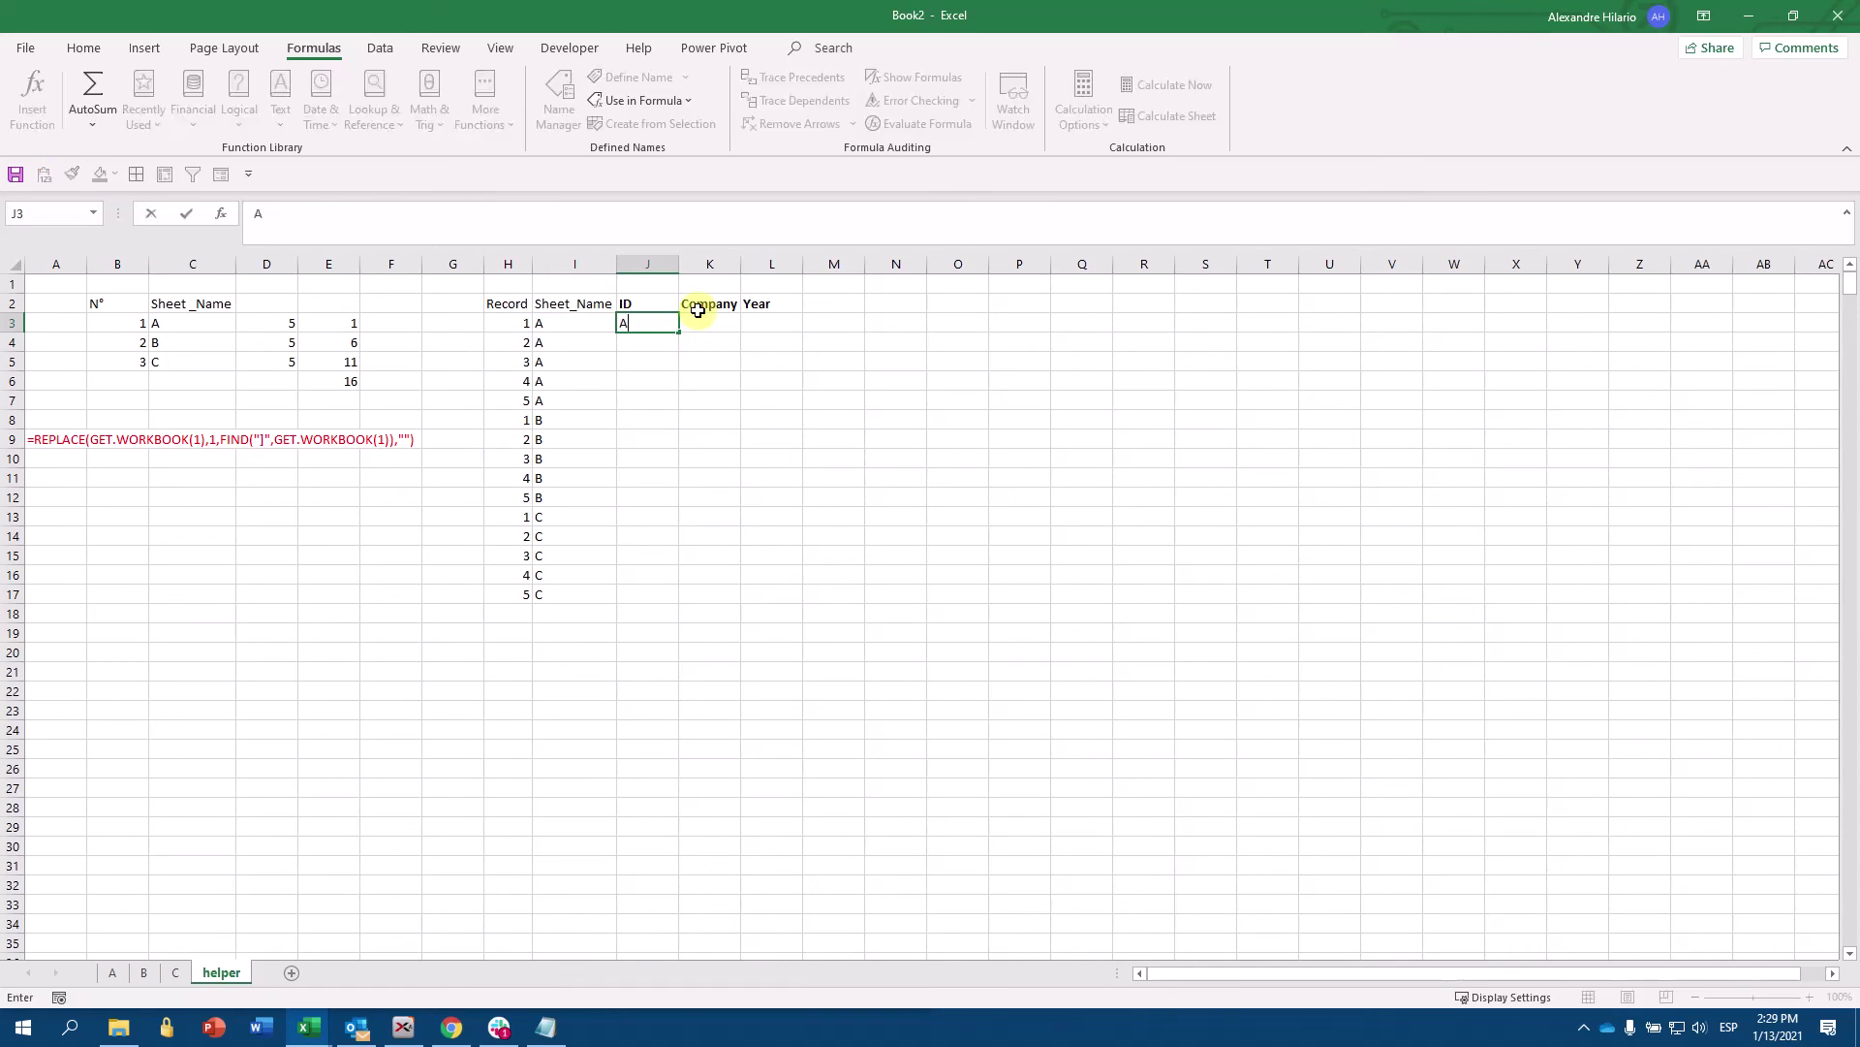
text(=ad)
key(Tab)
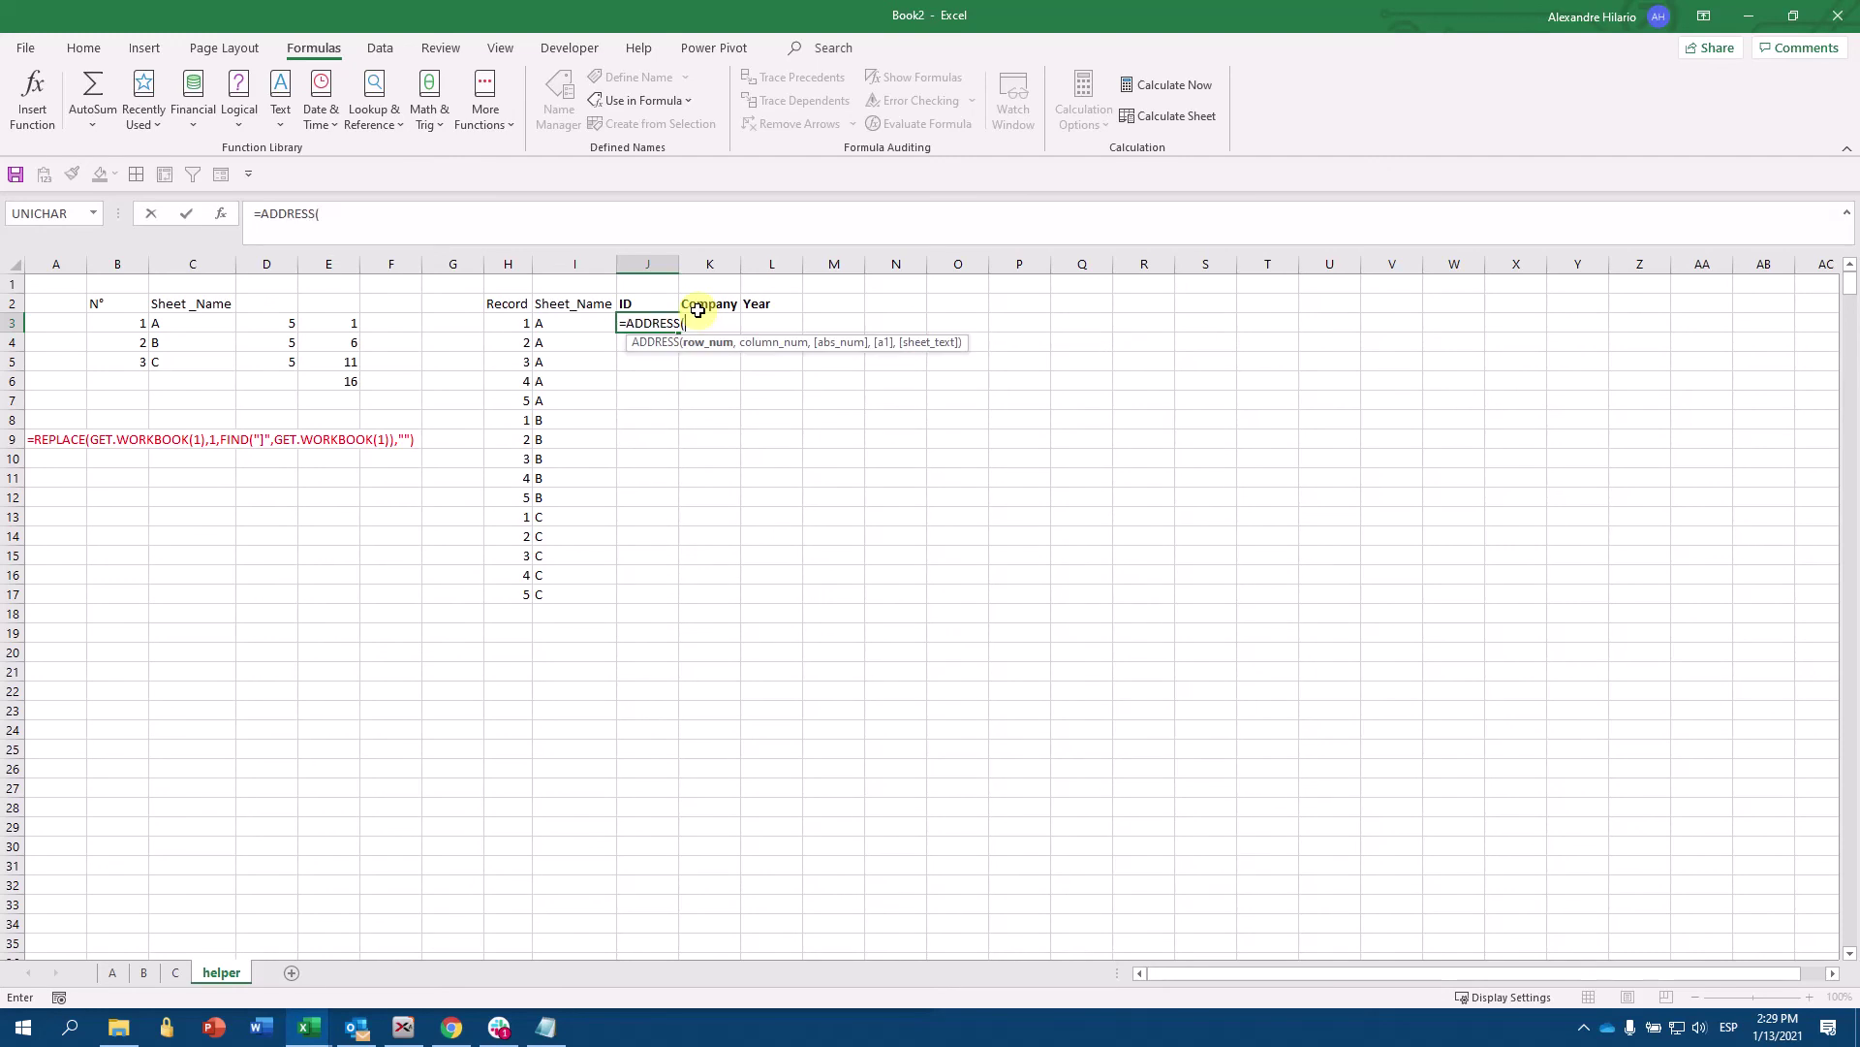
click(512, 322)
text(+)
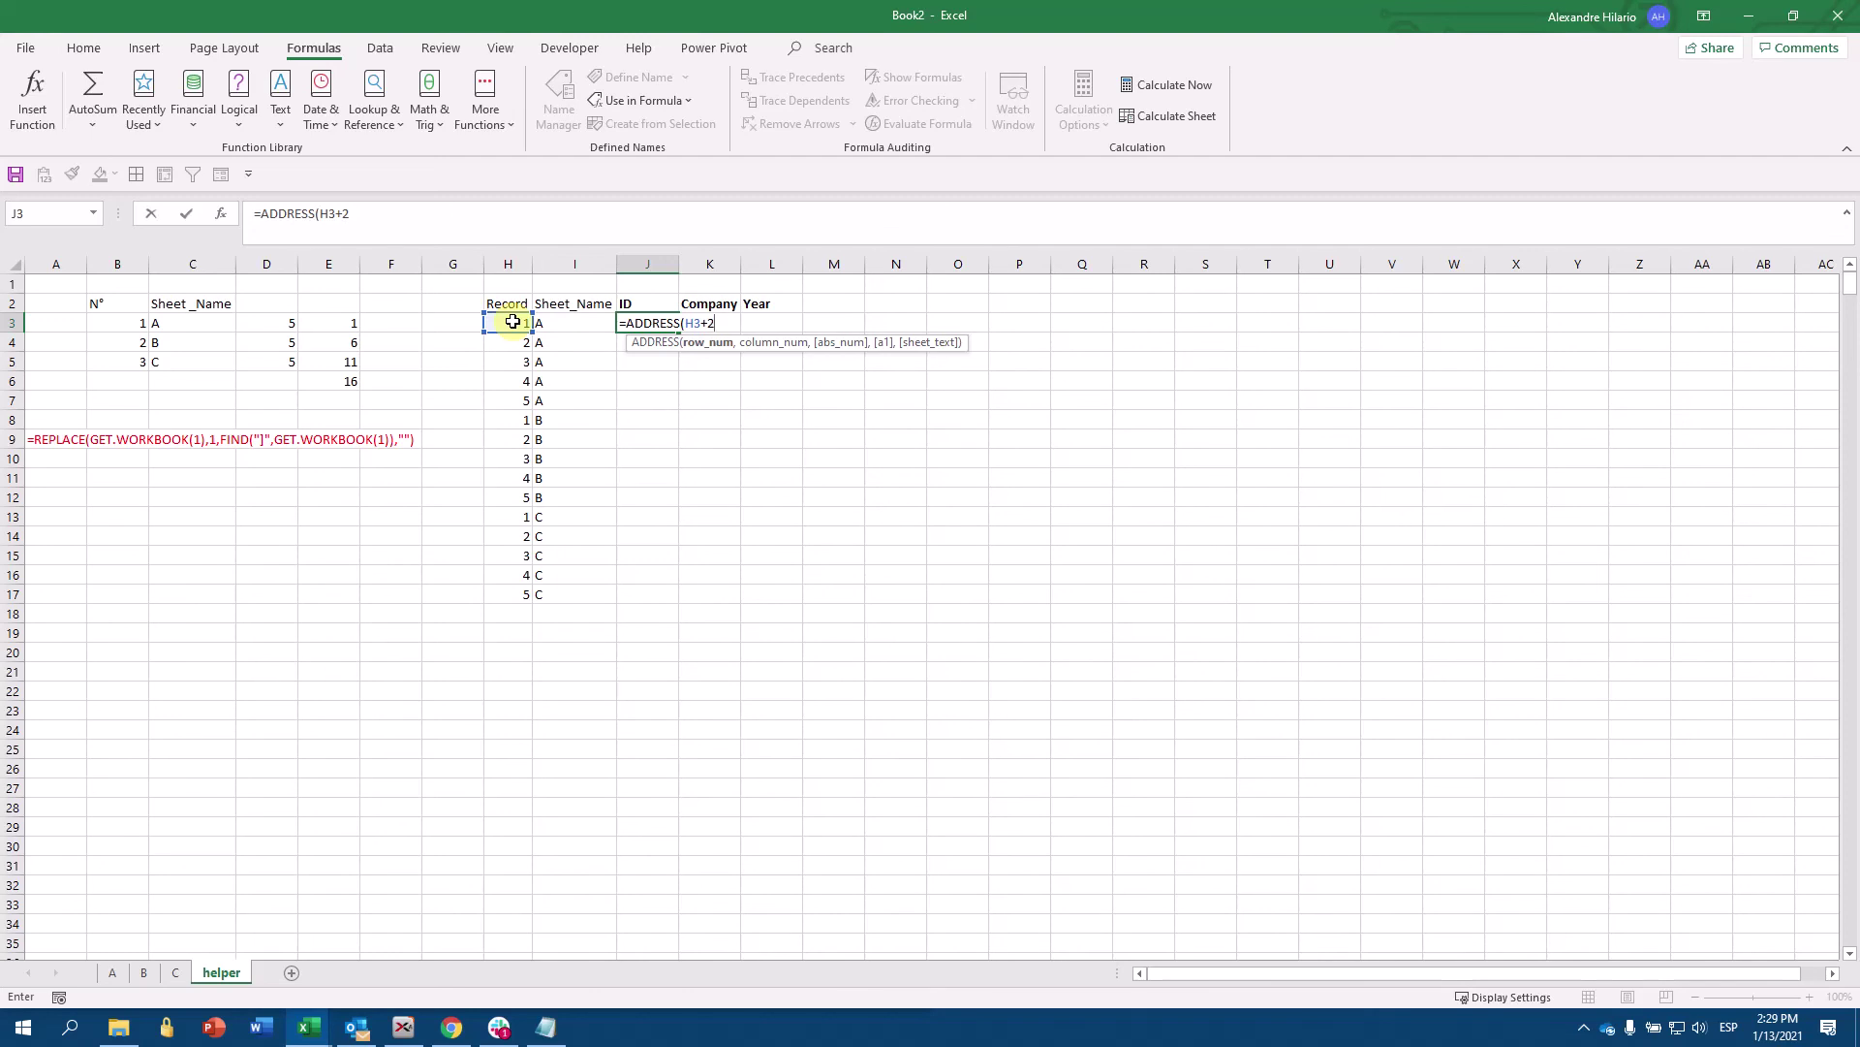
text(2,2,)
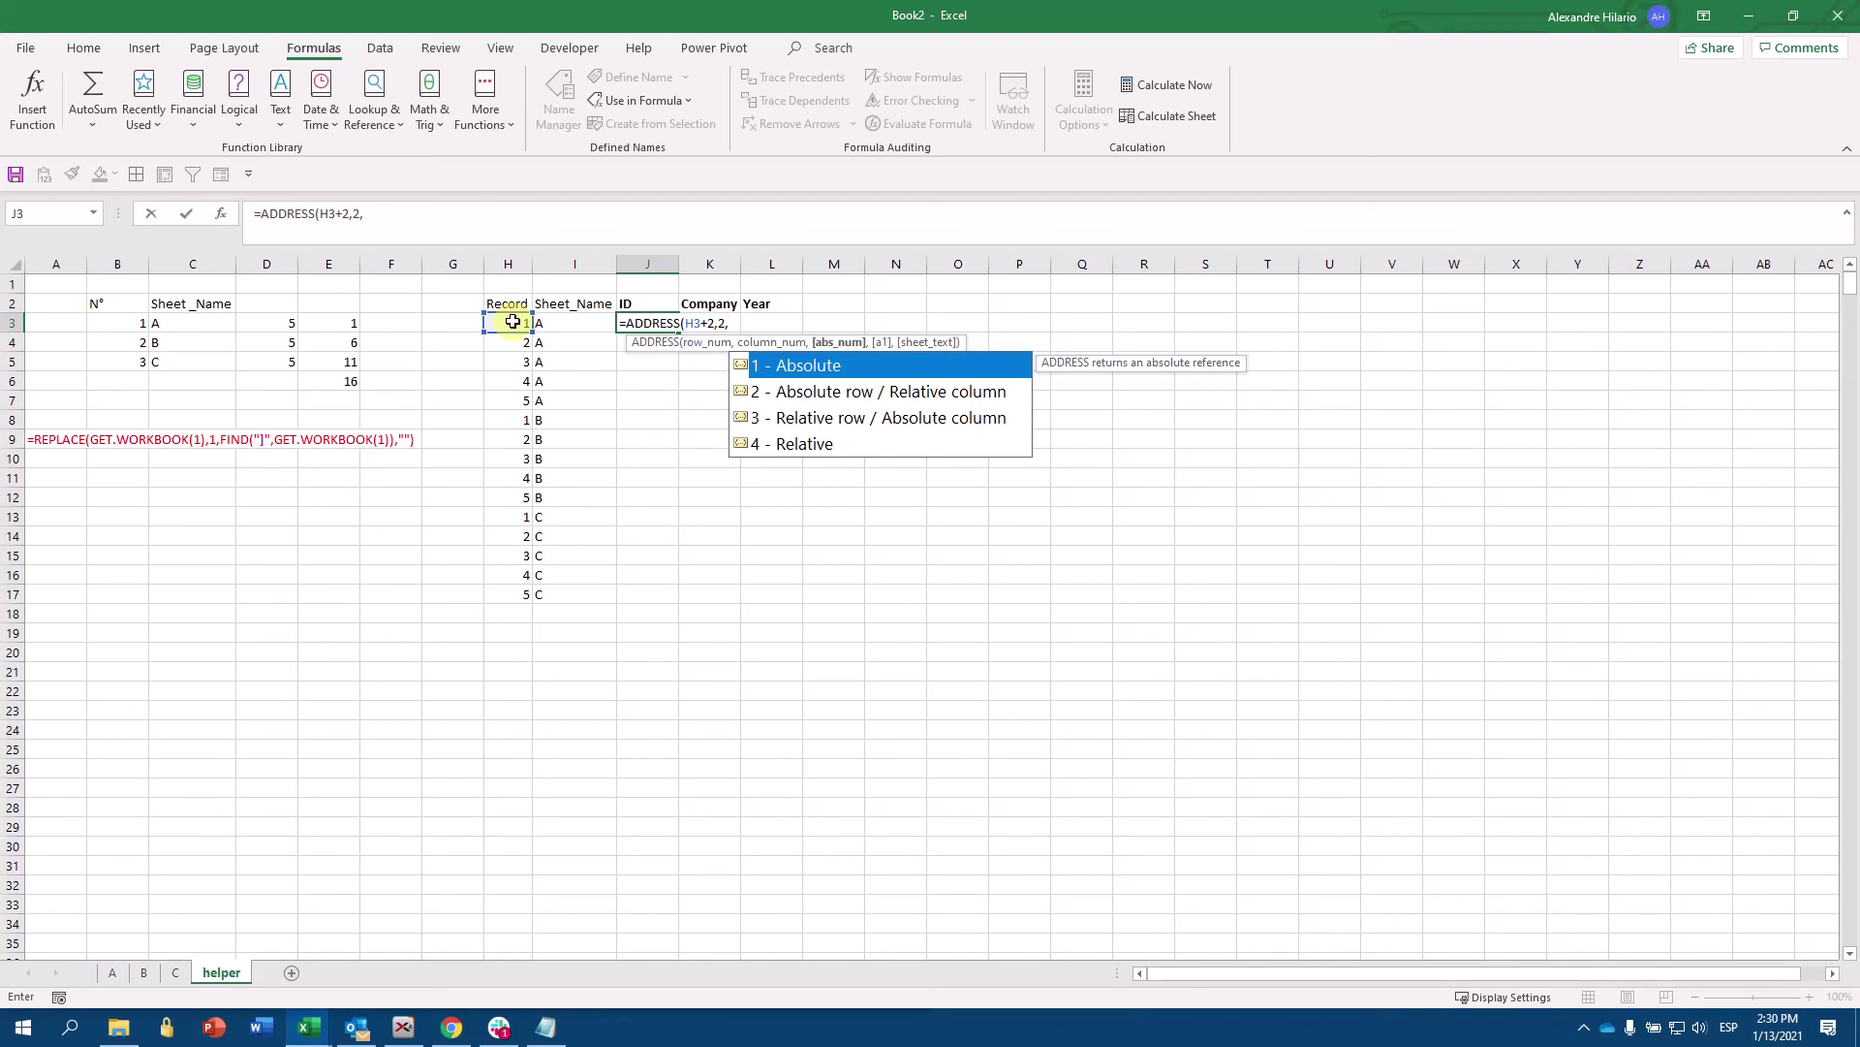
text(4,)
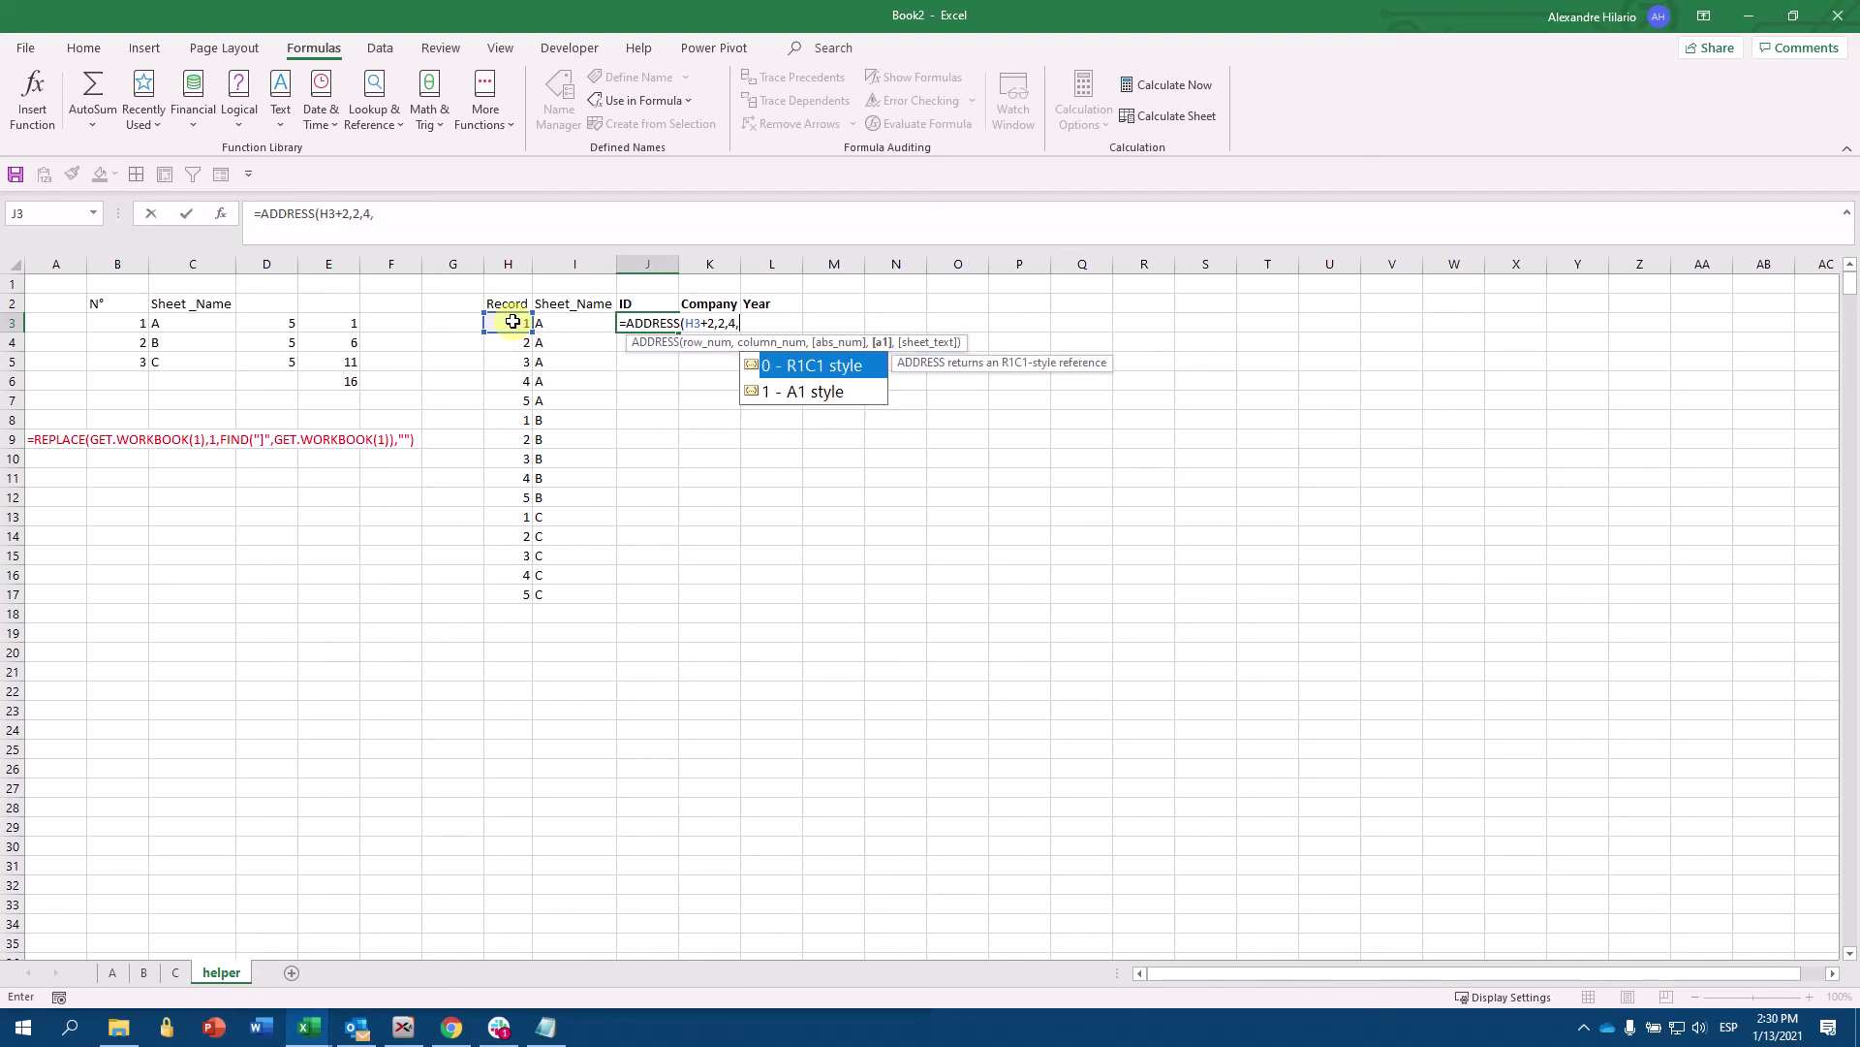
text(1,)
click(546, 322)
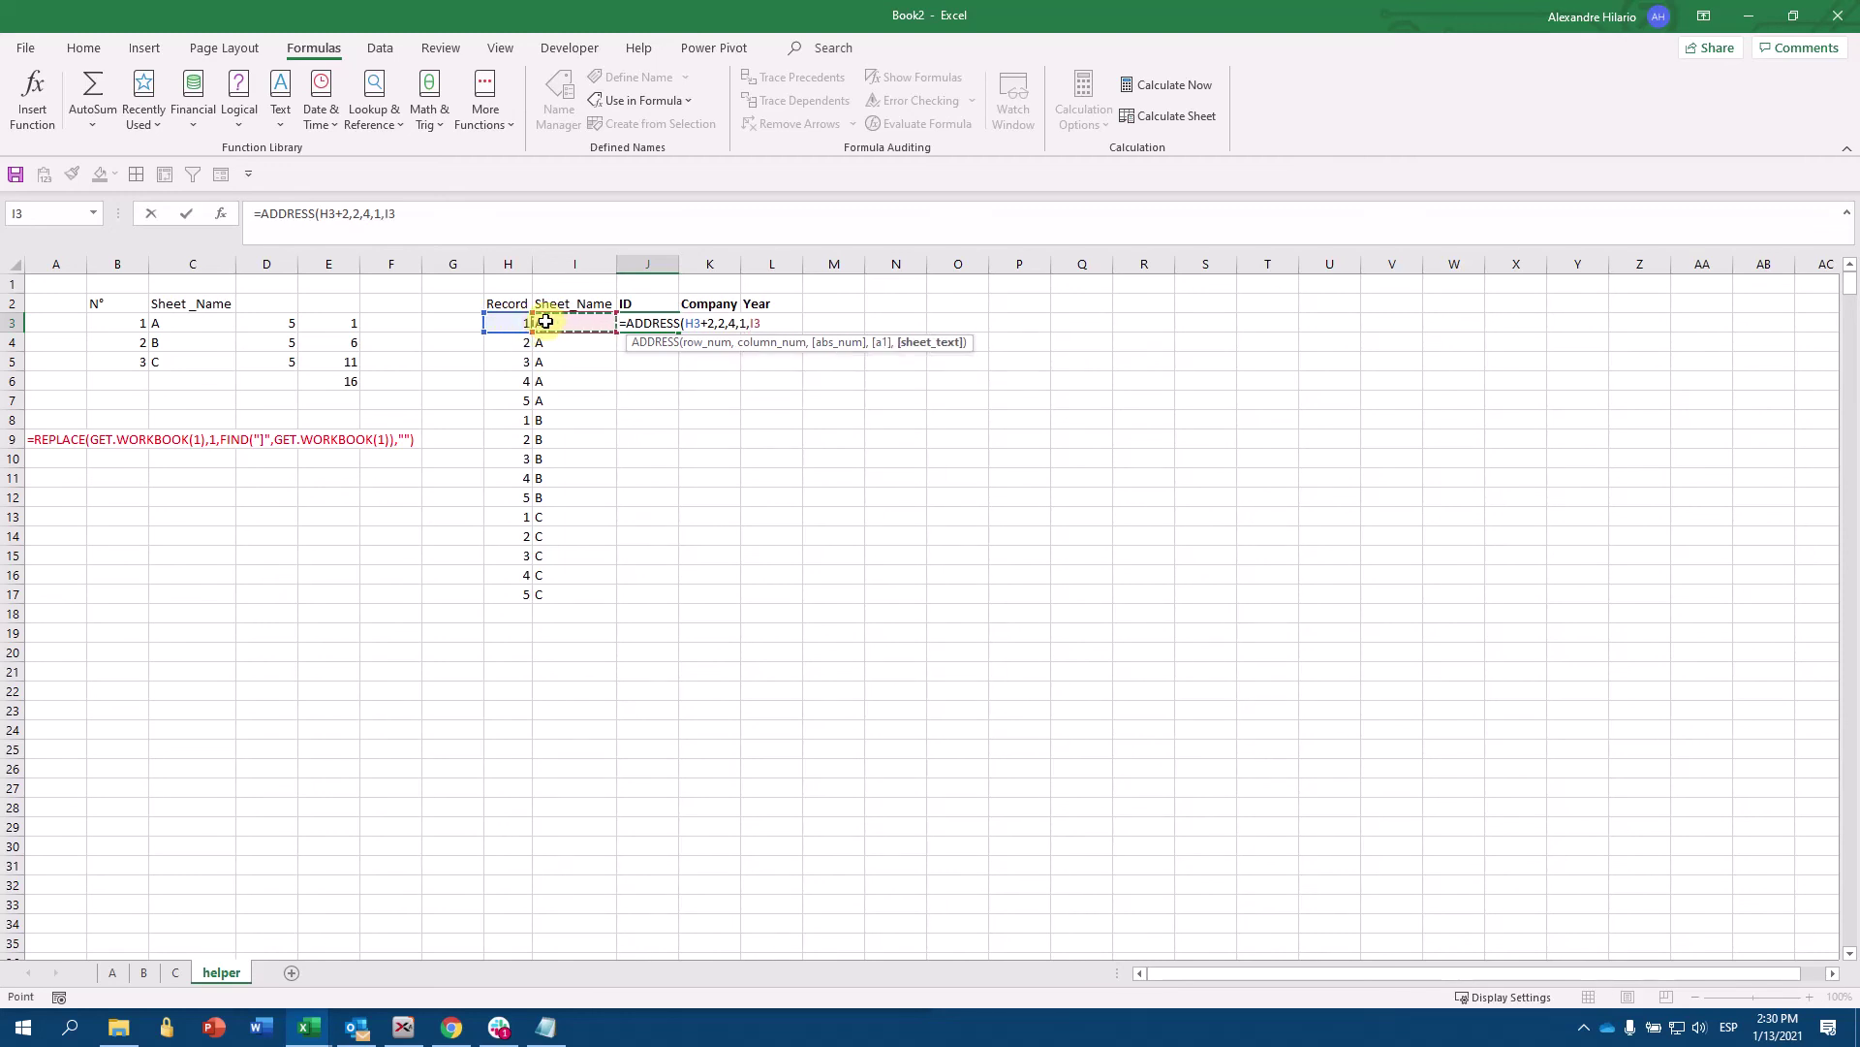
text())
key(Return)
- Wrap the ADDRESS formula in J3 in INDIRECT so it reads =INDIRECT(ADDRESS(H3+2,2,4,1,I3))
click(644, 321)
click(260, 210)
click(698, 324)
click(632, 323)
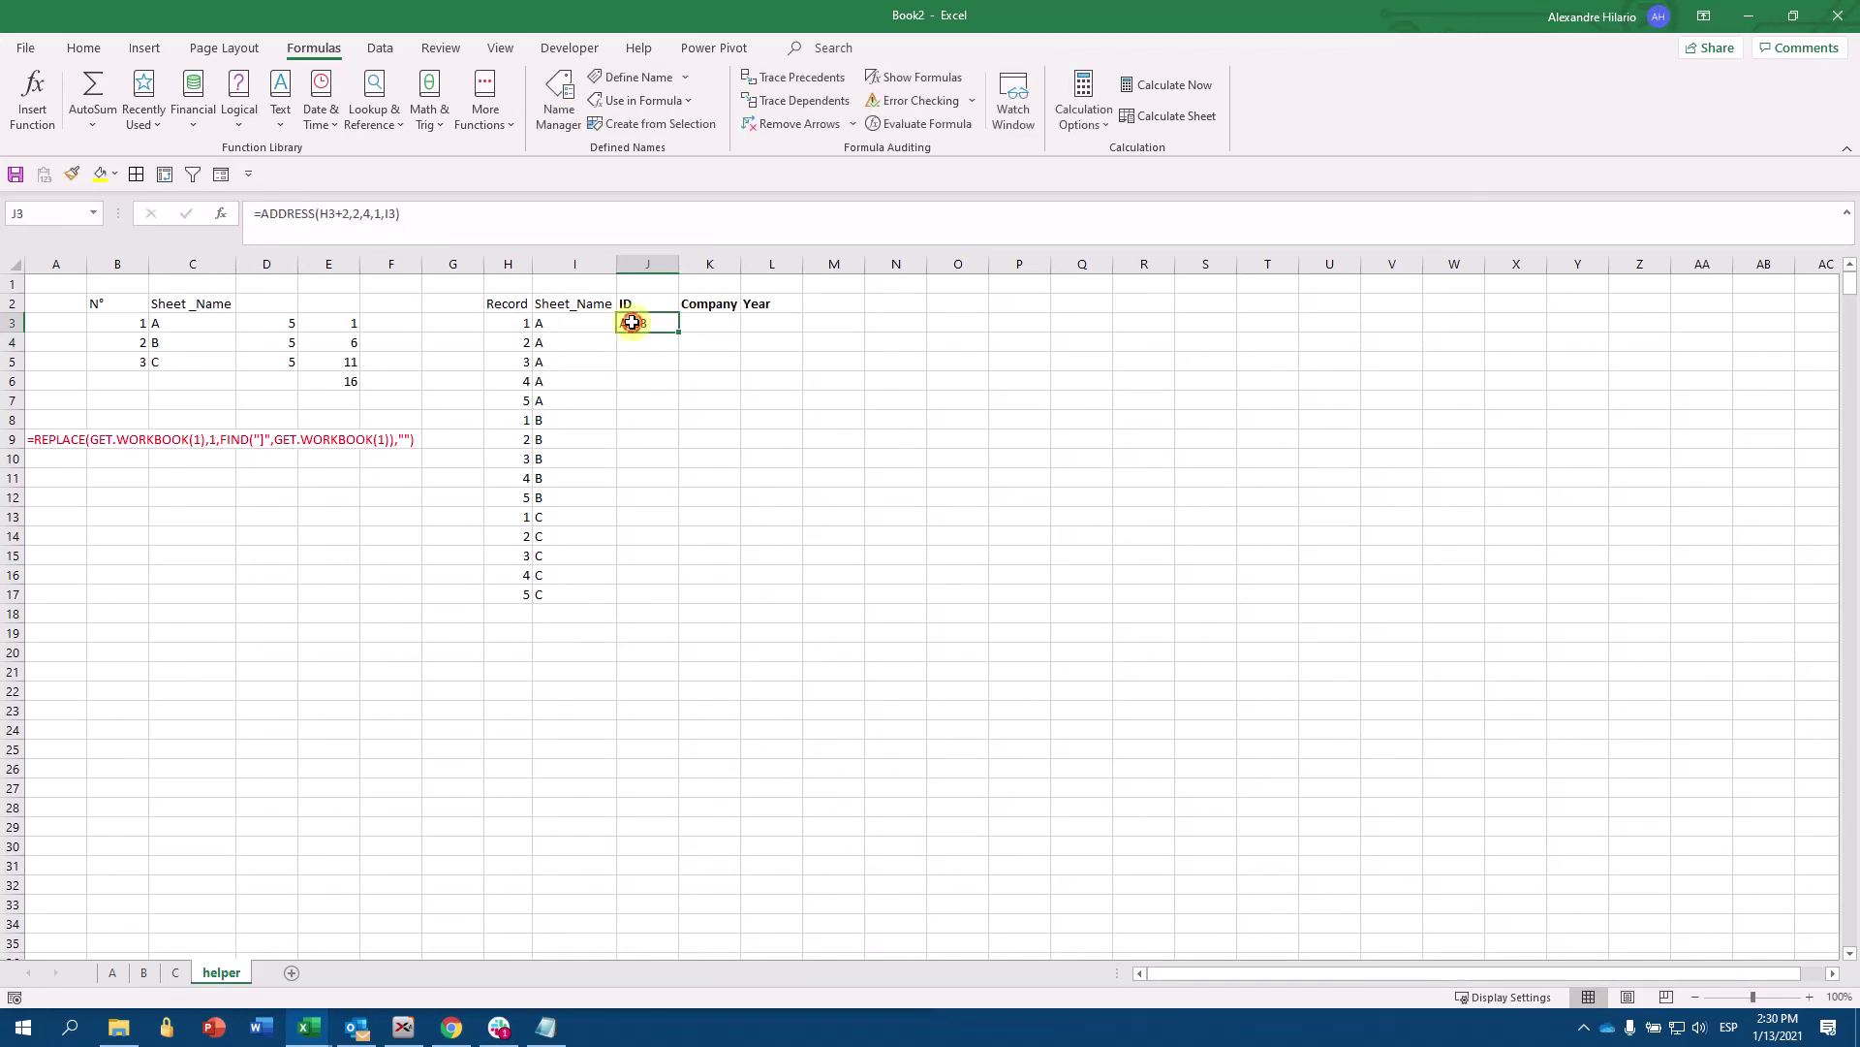
click(269, 212)
text(Inde)
key(BackSpace)
text(e)
key(BackSpace)
key(Down)
key(Tab)
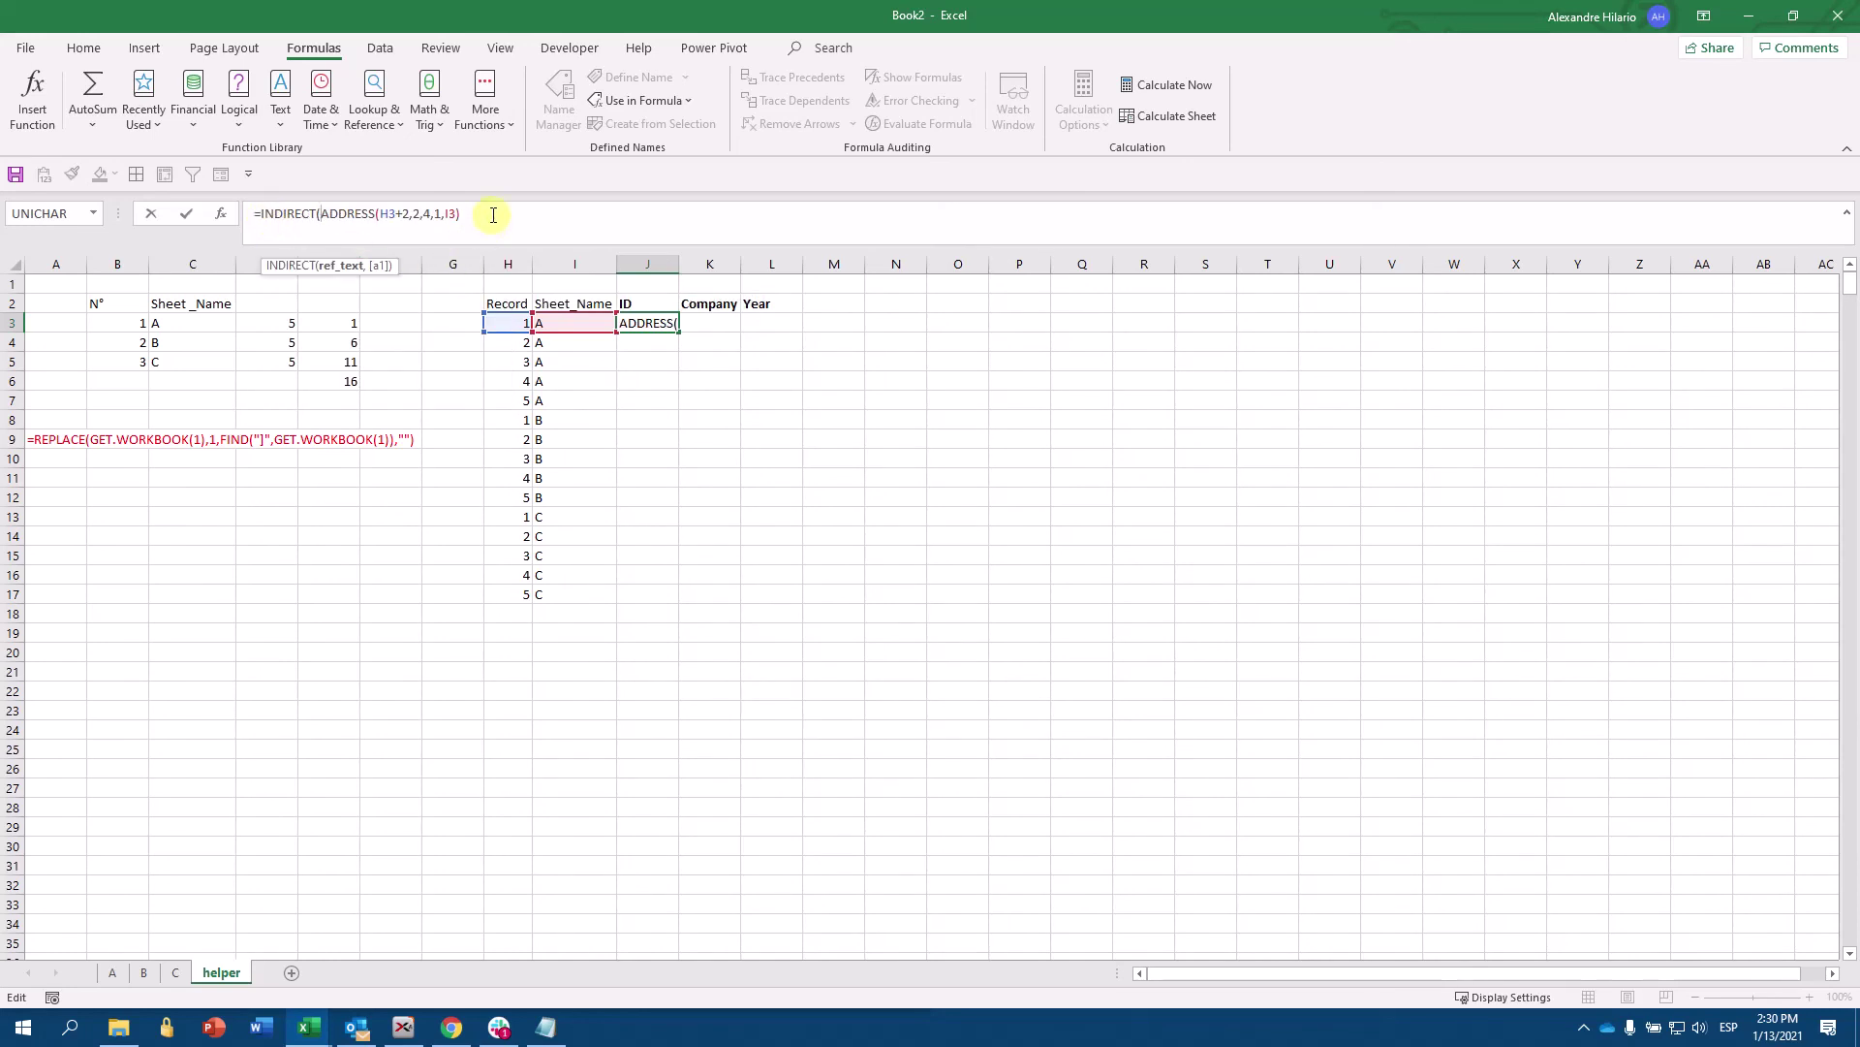
text())
key(Return)
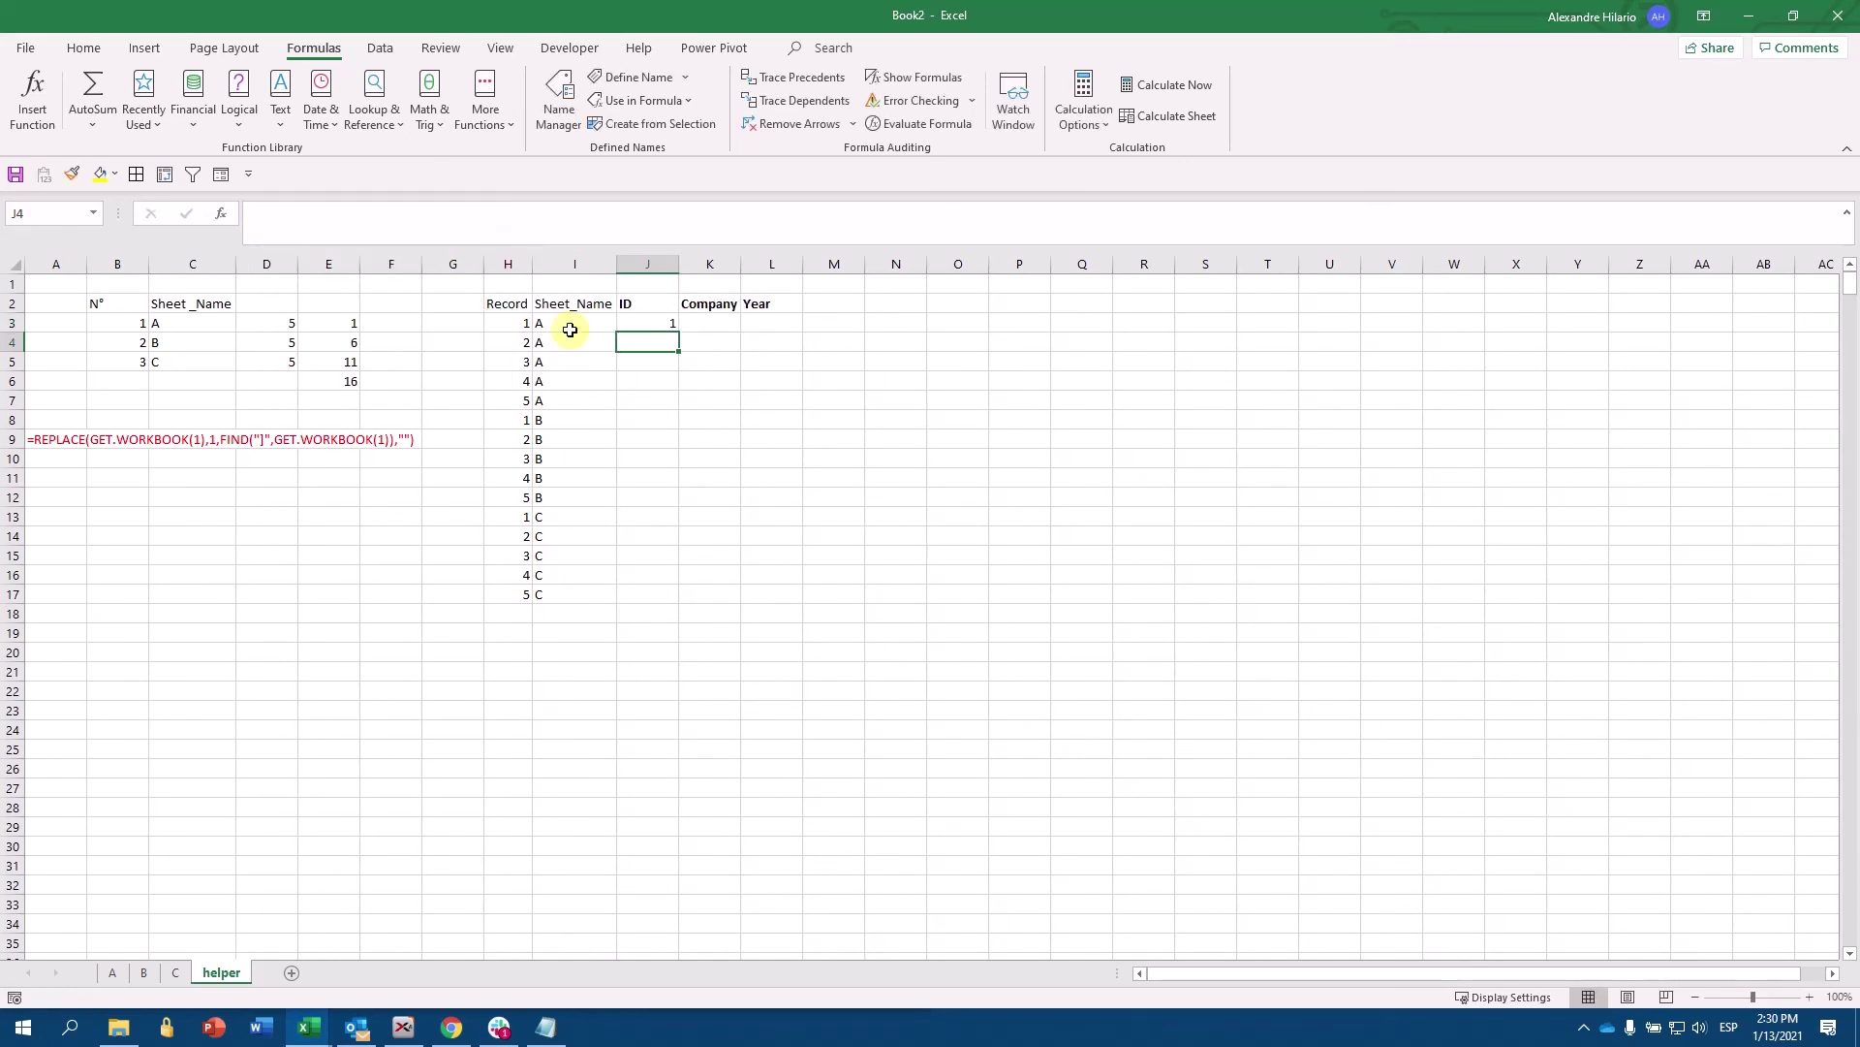
- Fill the INDIRECT formula from J3 down to J17 and compare the IDs with sheet A
click(667, 326)
drag(680, 332, 664, 597)
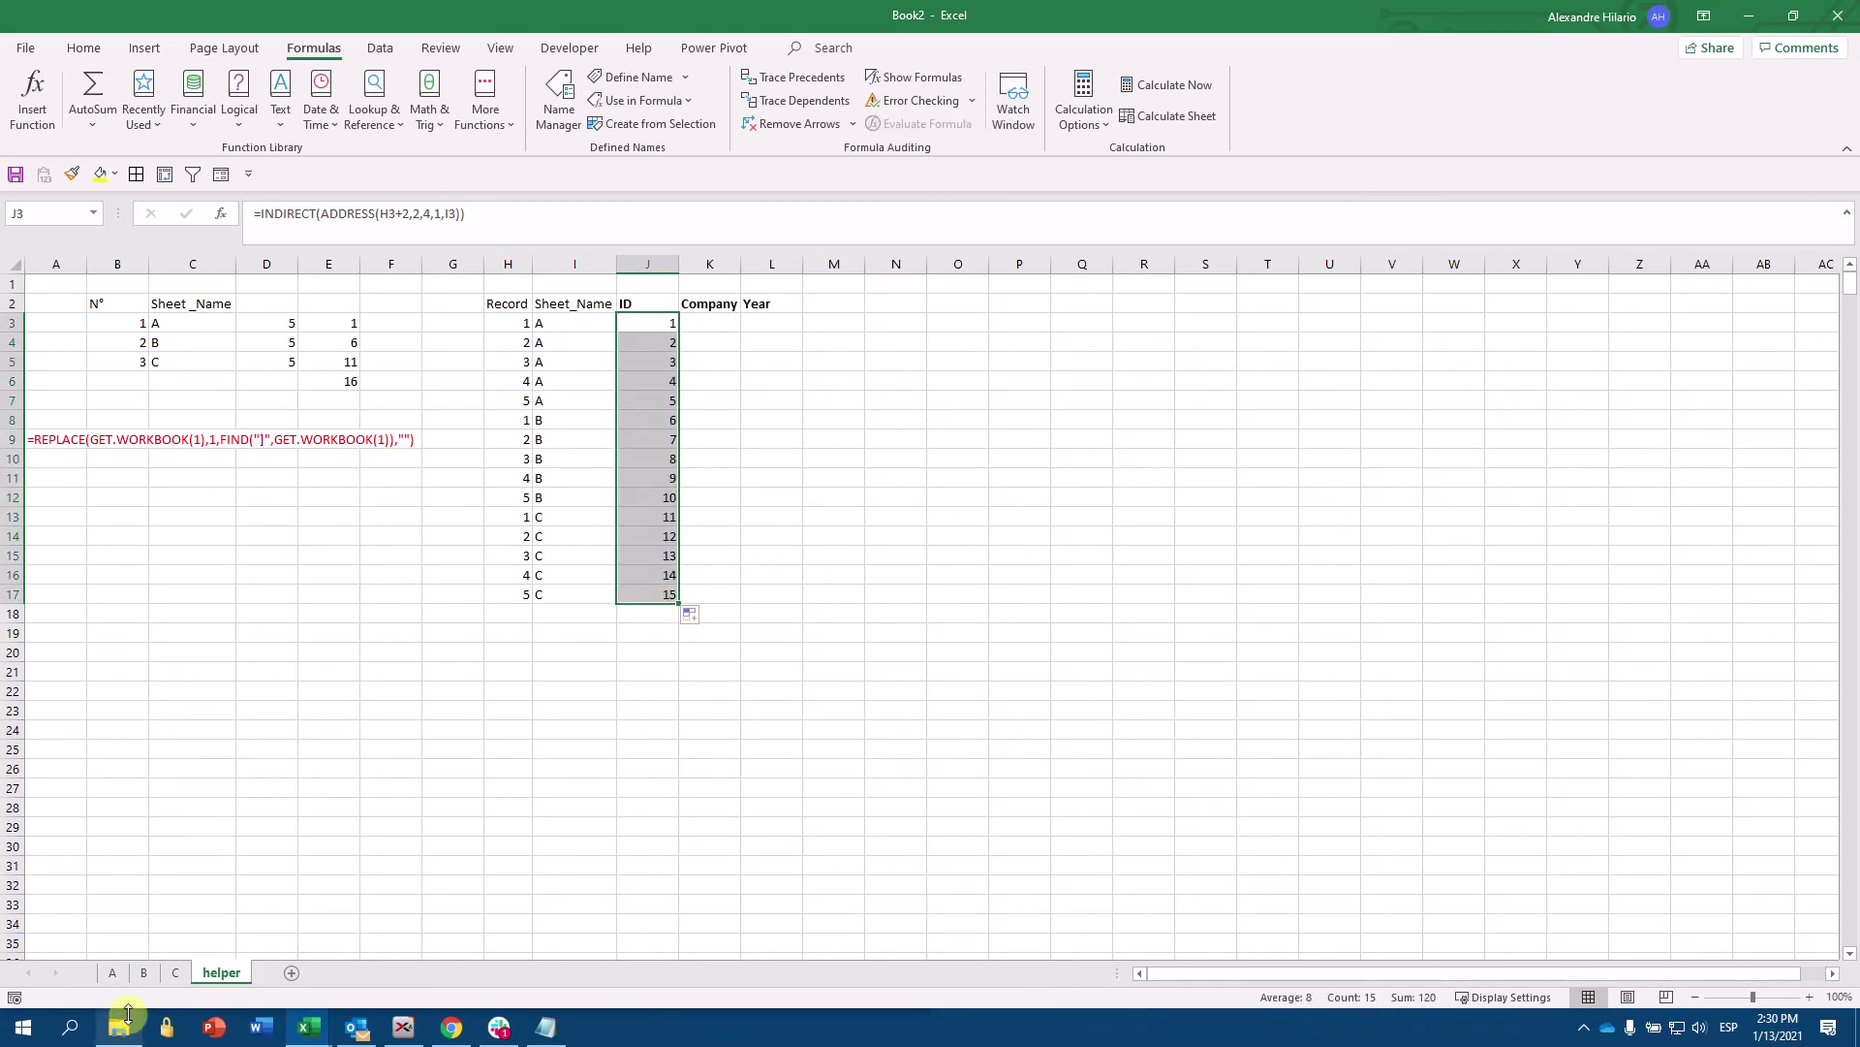
click(112, 973)
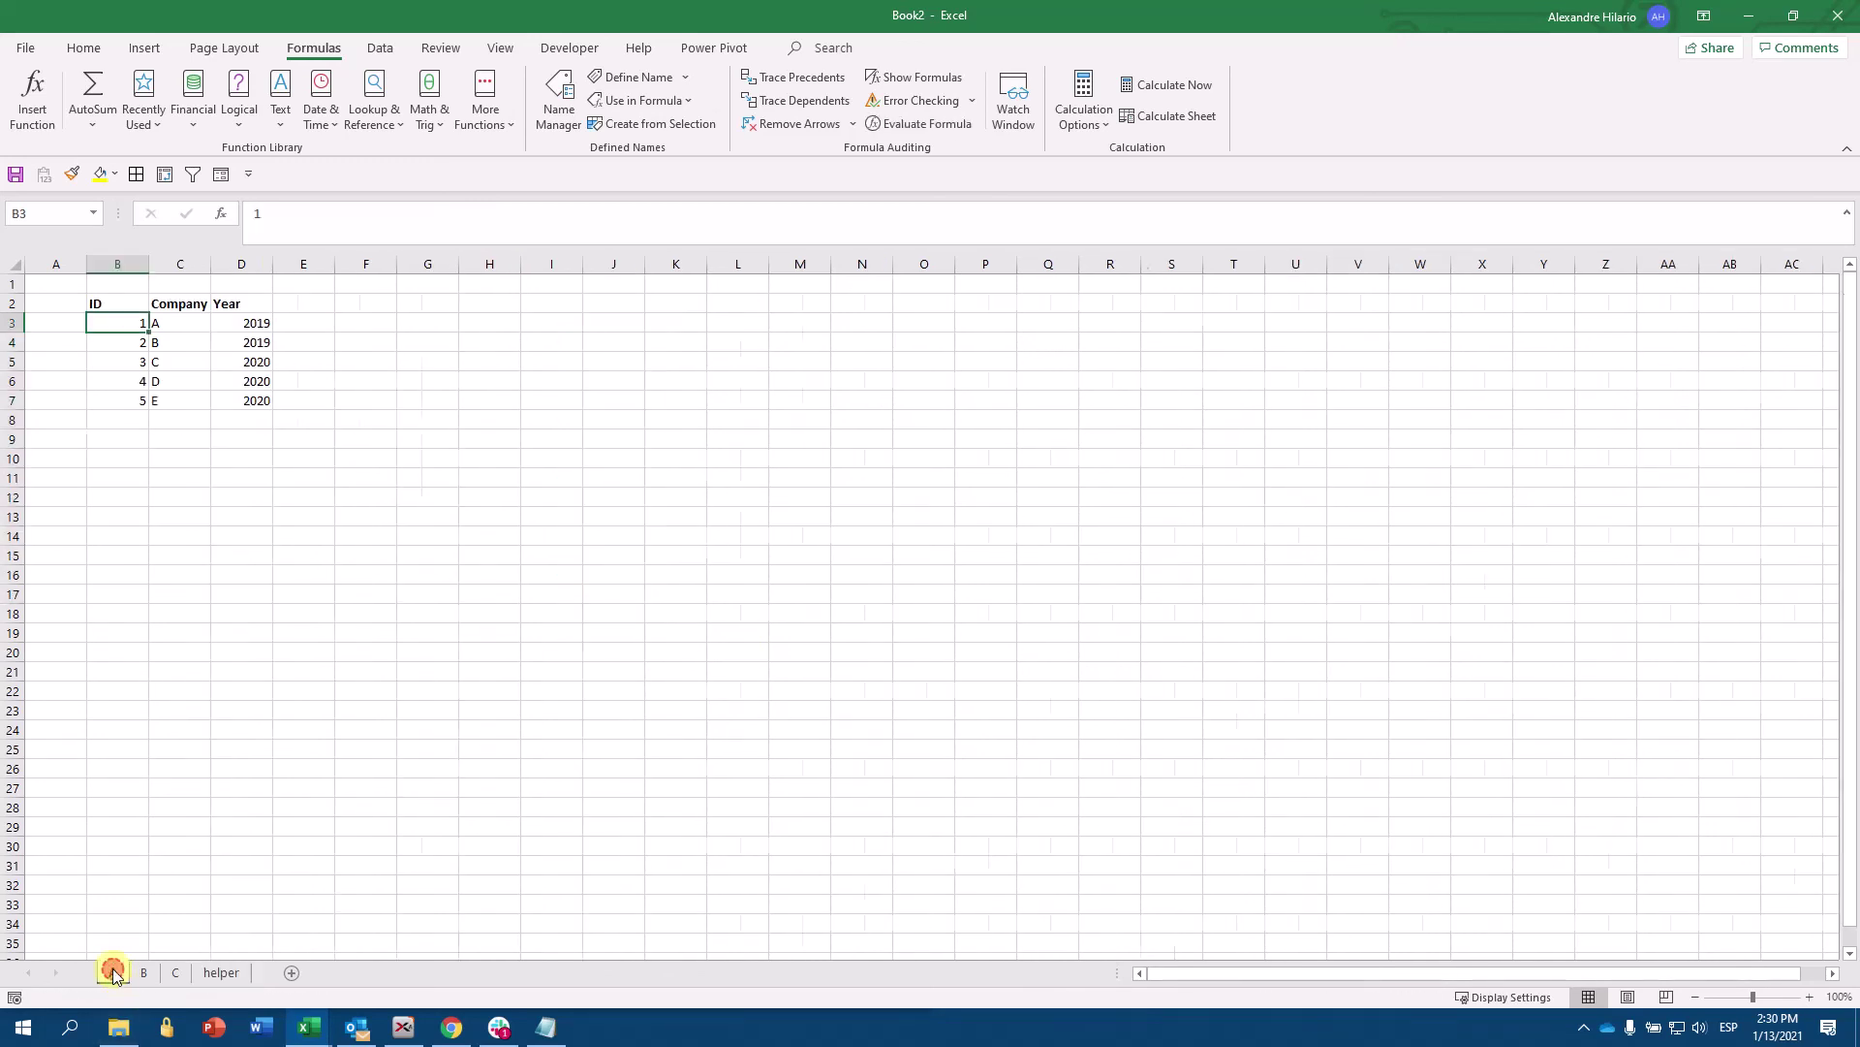
click(229, 979)
- Enter the column numbers 1, 2 and 3 in J1:L1 above the ID, Company and Year headers
click(674, 323)
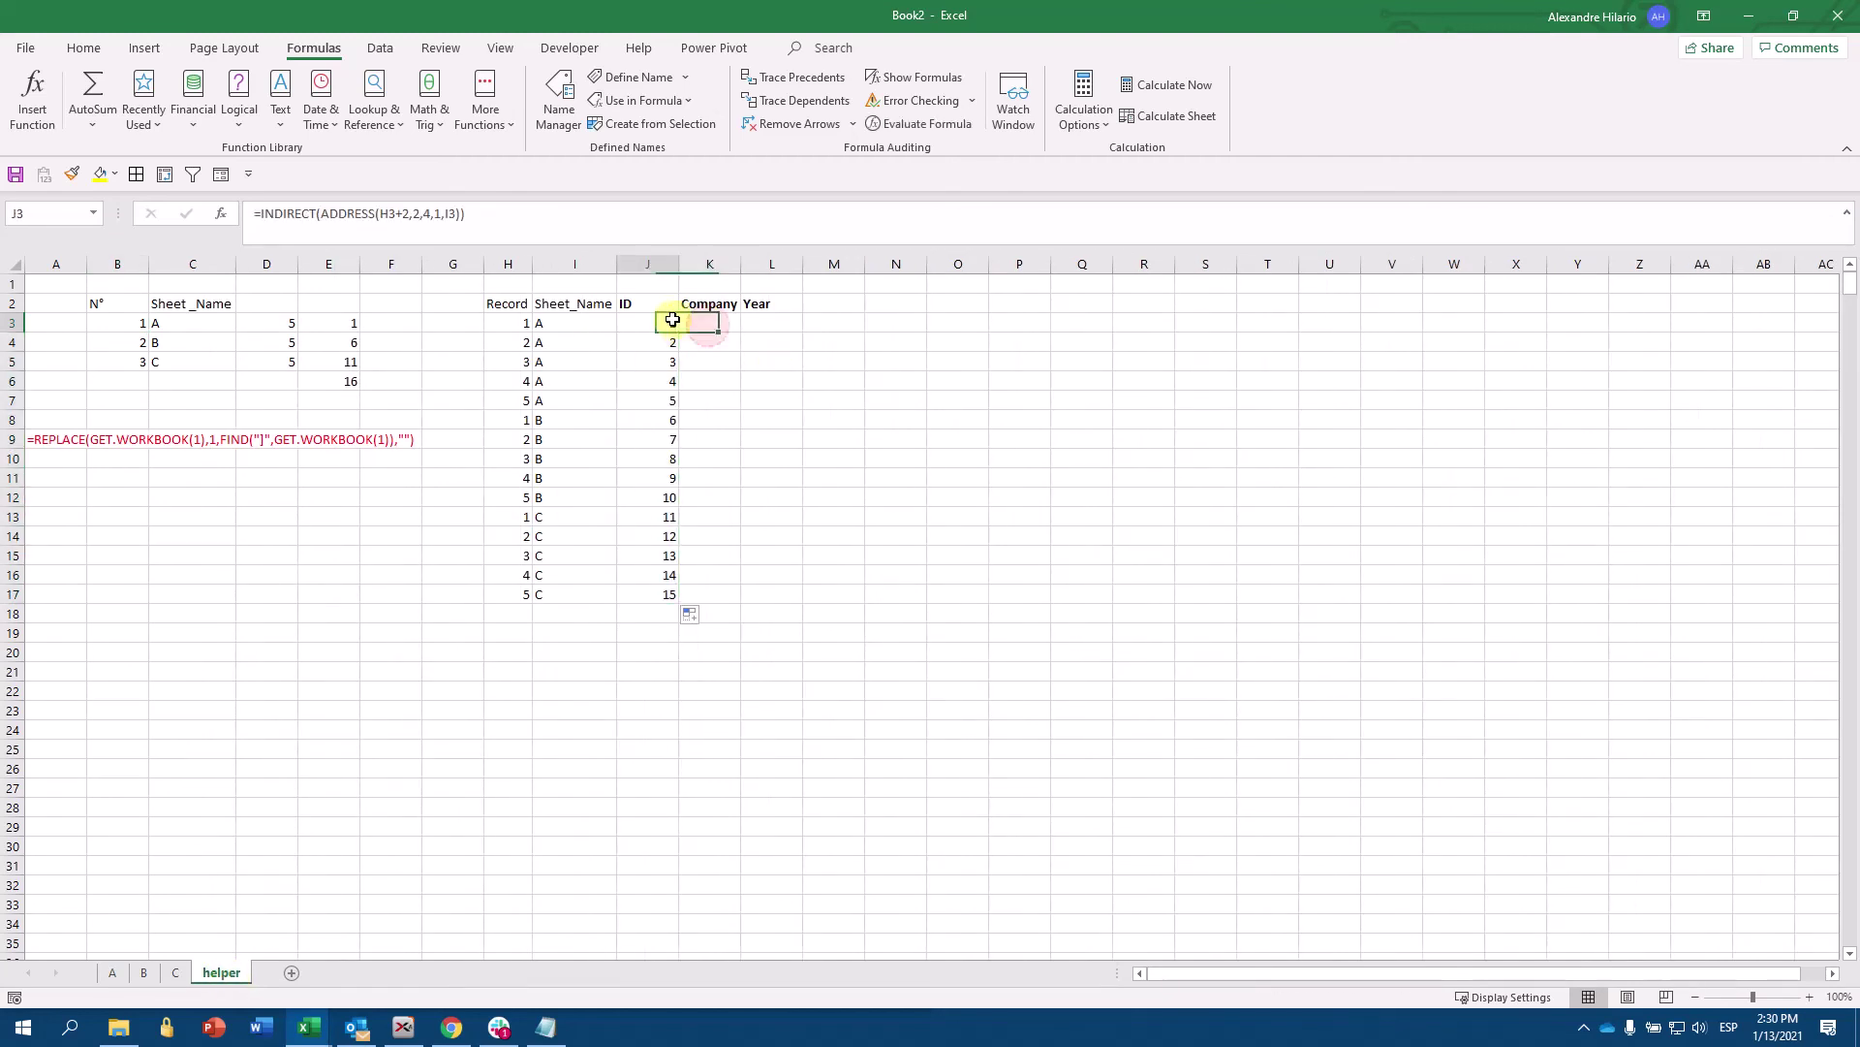
drag(499, 209, 160, 214)
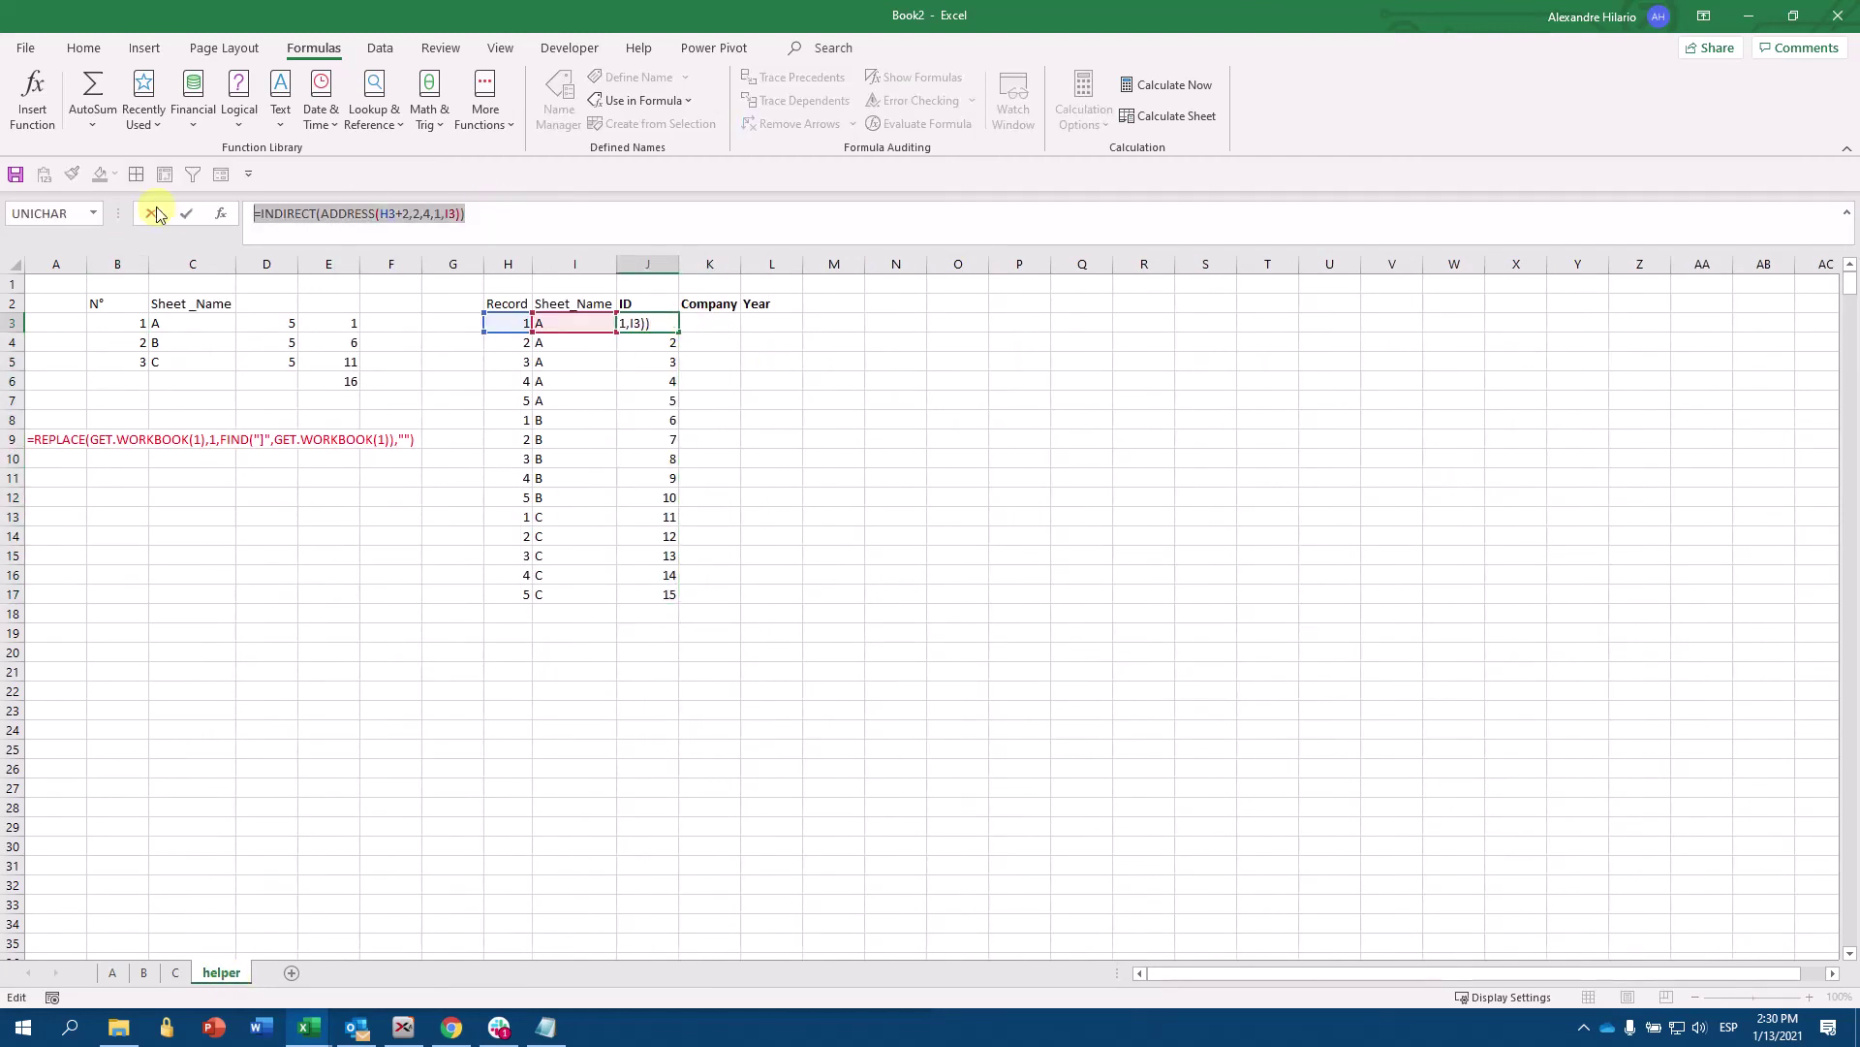
click(155, 213)
click(637, 283)
text(1)
key(Tab)
text(2)
key(Tab)
text(3)
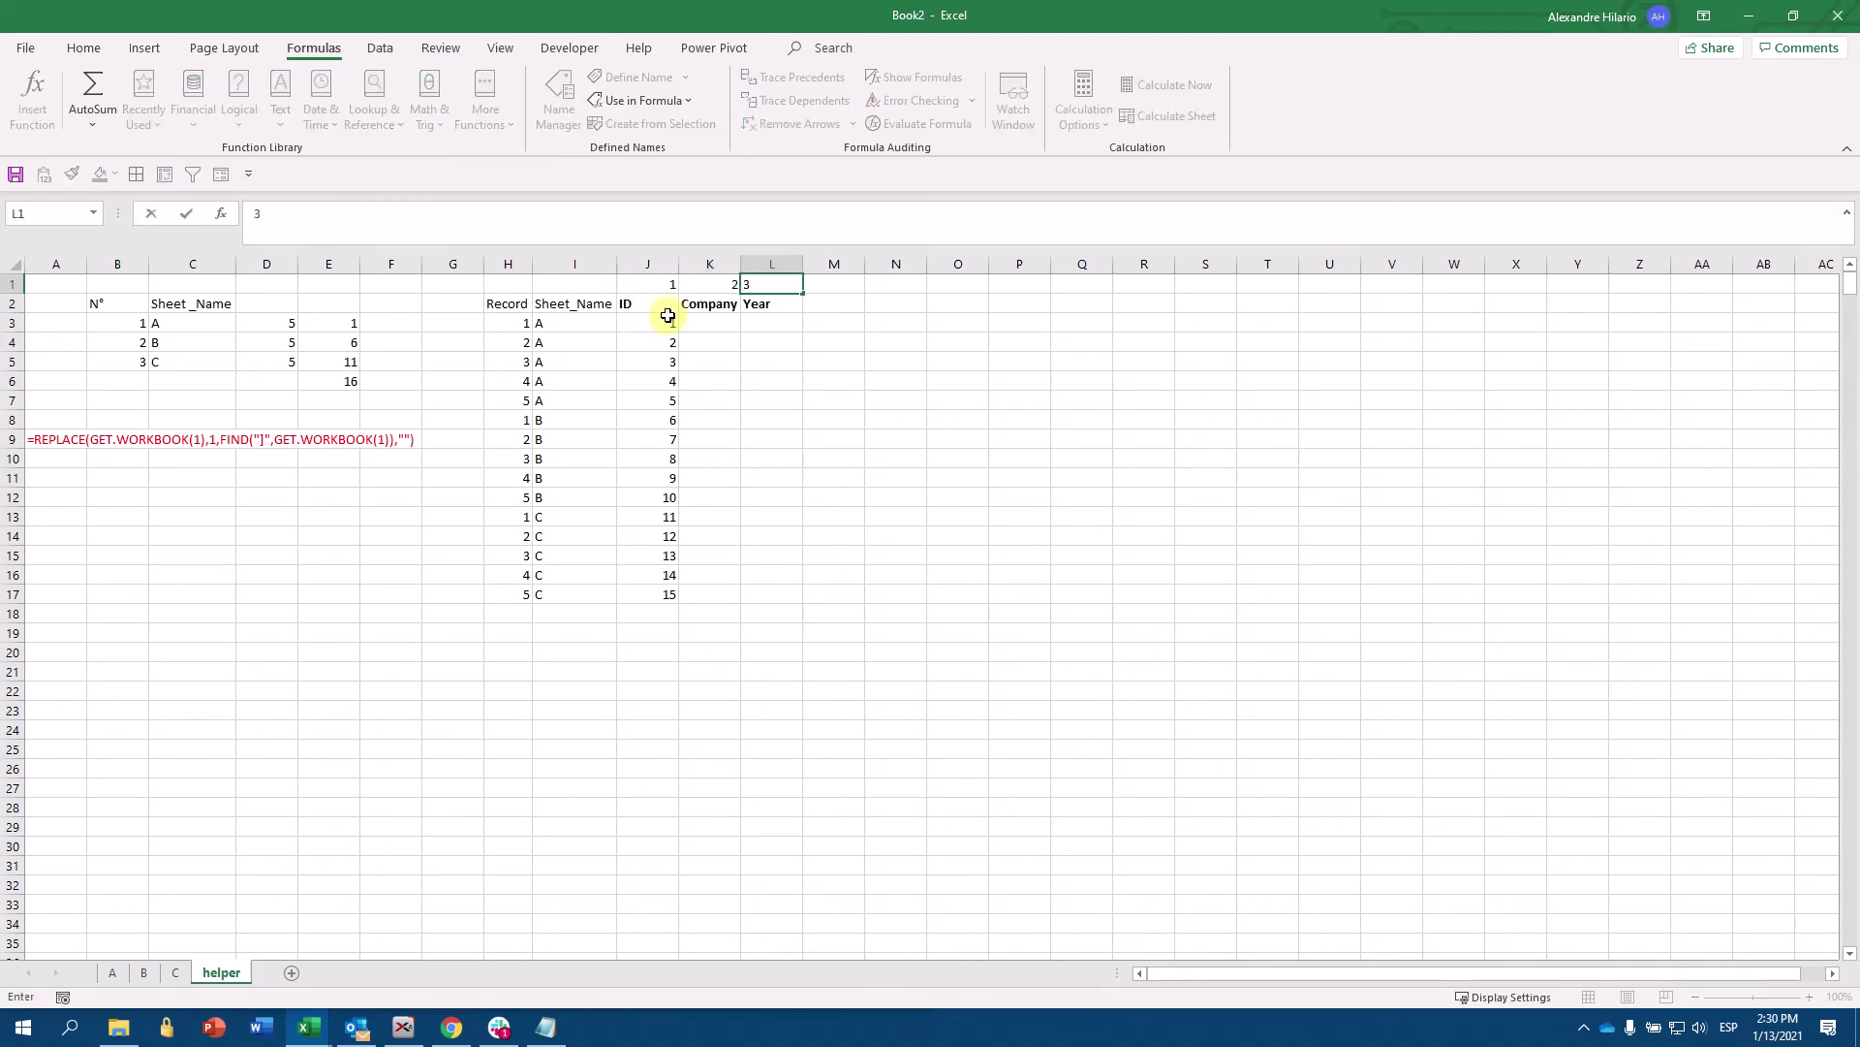
click(700, 303)
- Replace the column argument in the J3 formula with 1+J1, giving =INDIRECT(ADDRESS(H3+2,1+J1,4,1,I3))
click(663, 323)
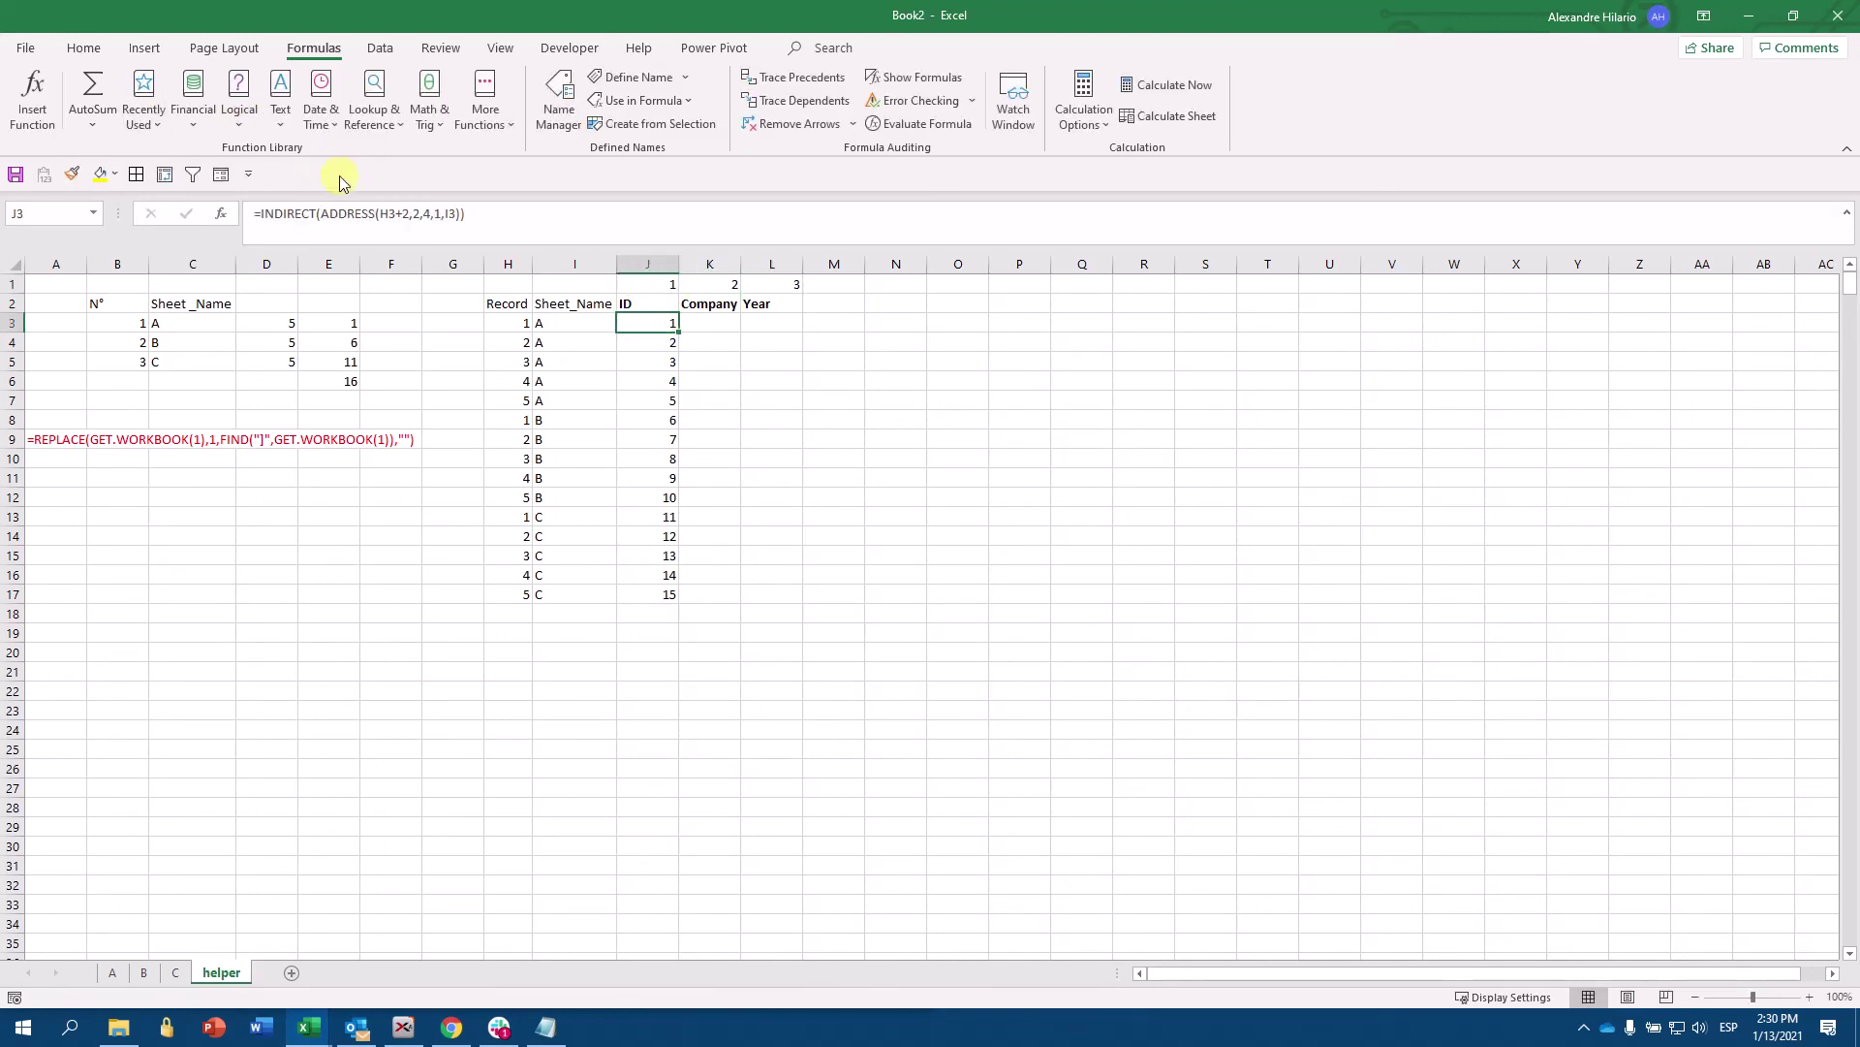
click(449, 214)
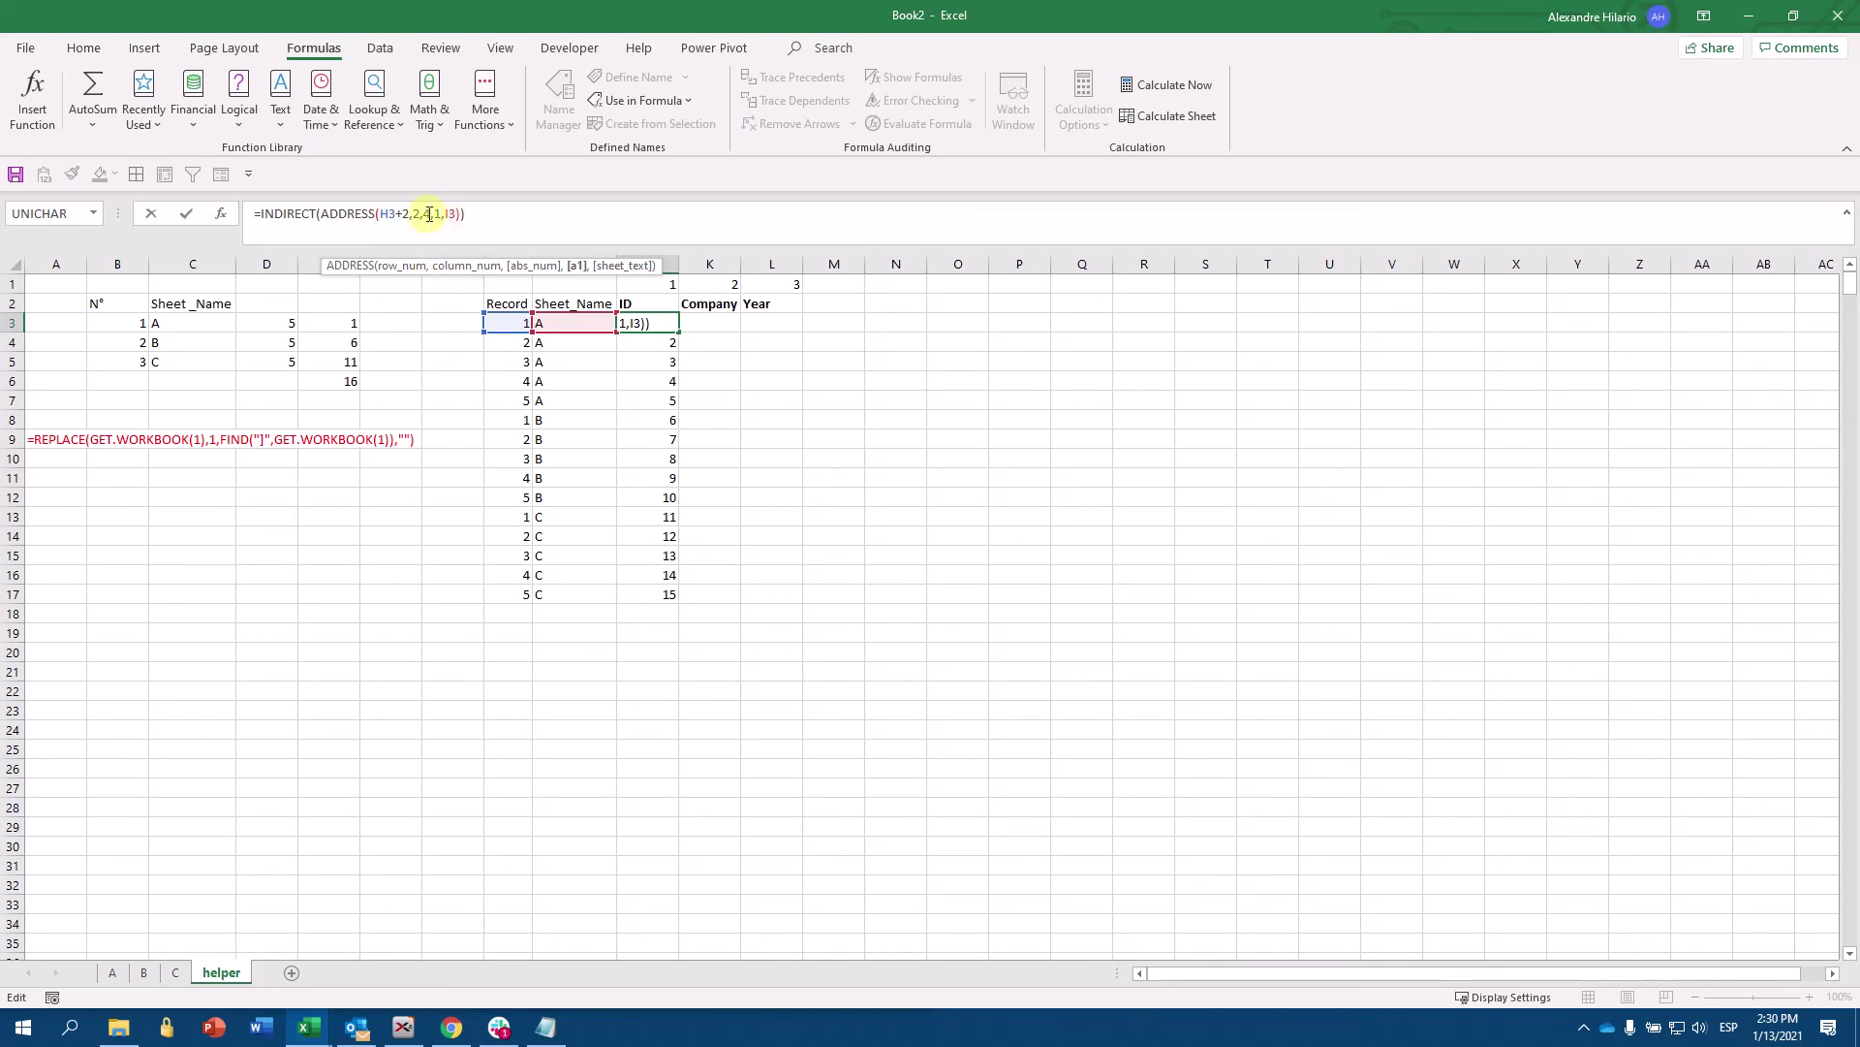
click(432, 214)
click(418, 213)
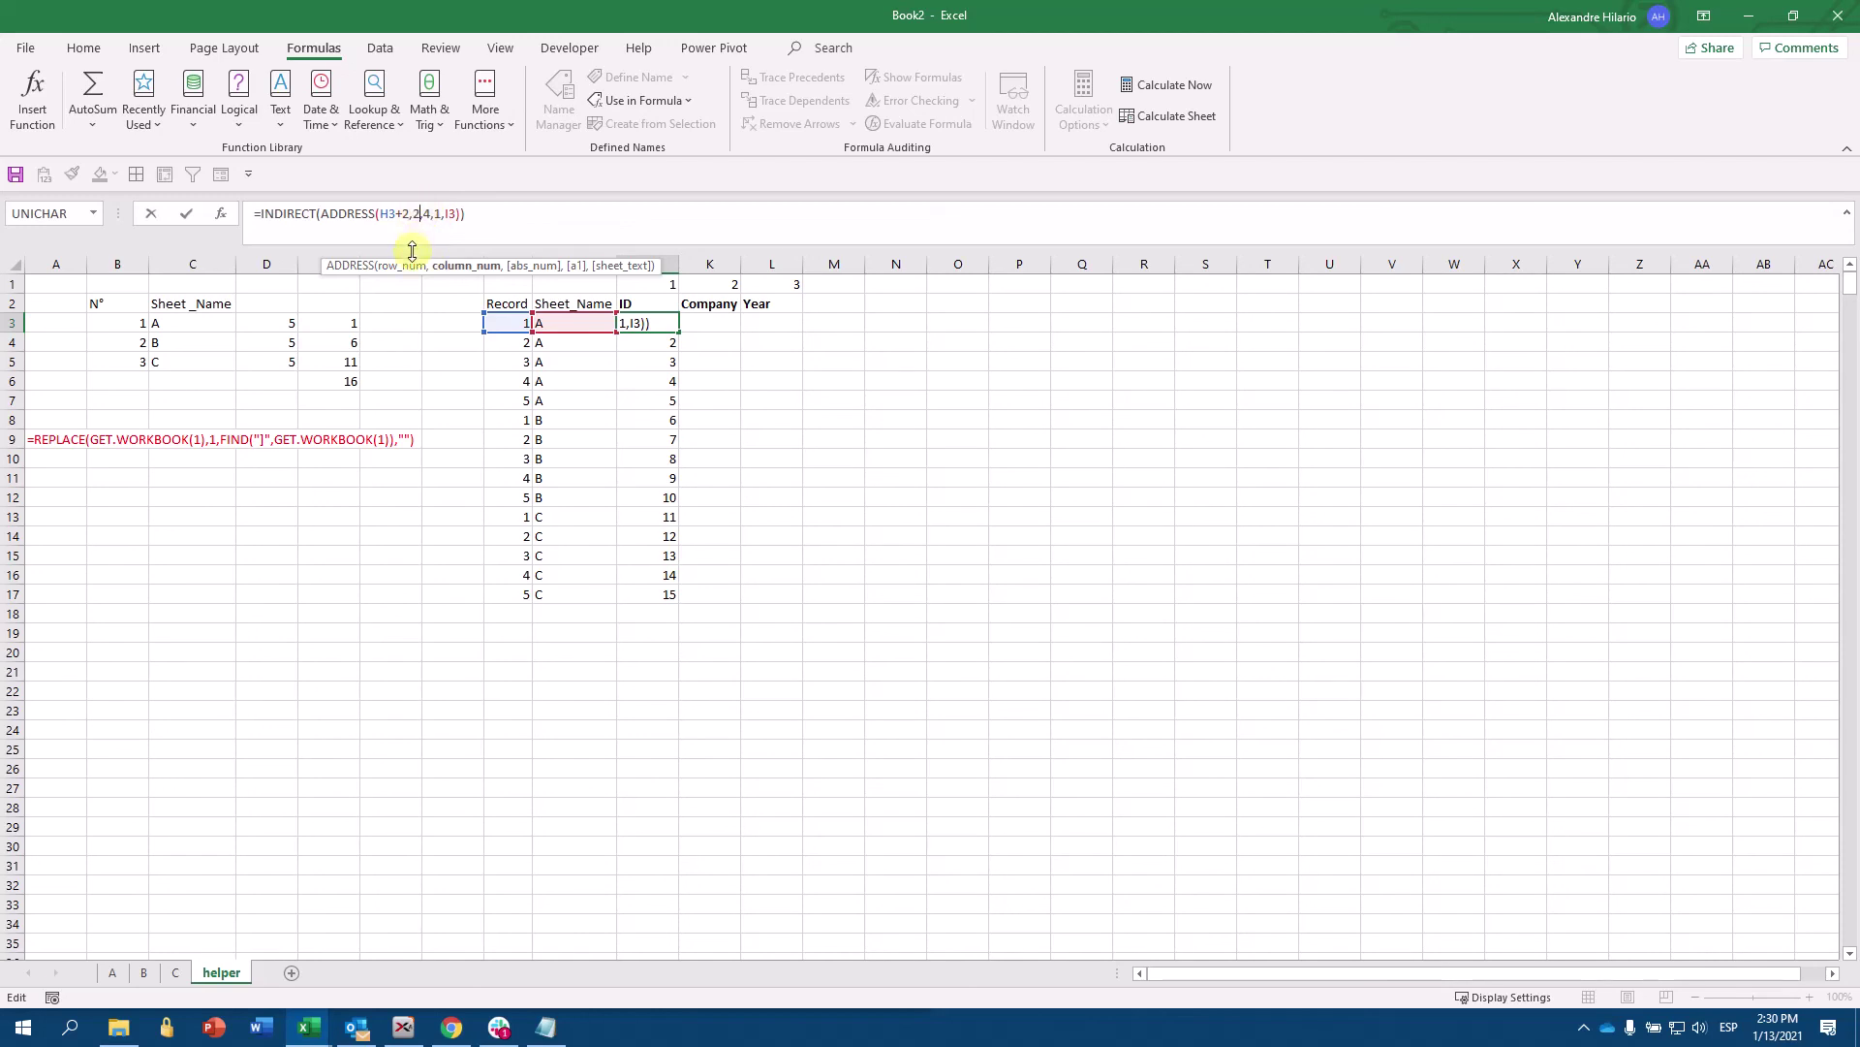
key(BackSpace)
text(1+)
click(674, 283)
key(Return)
- Fill the J3 formula down to J17 and inspect the copied references in J4
click(657, 327)
double_click(679, 331)
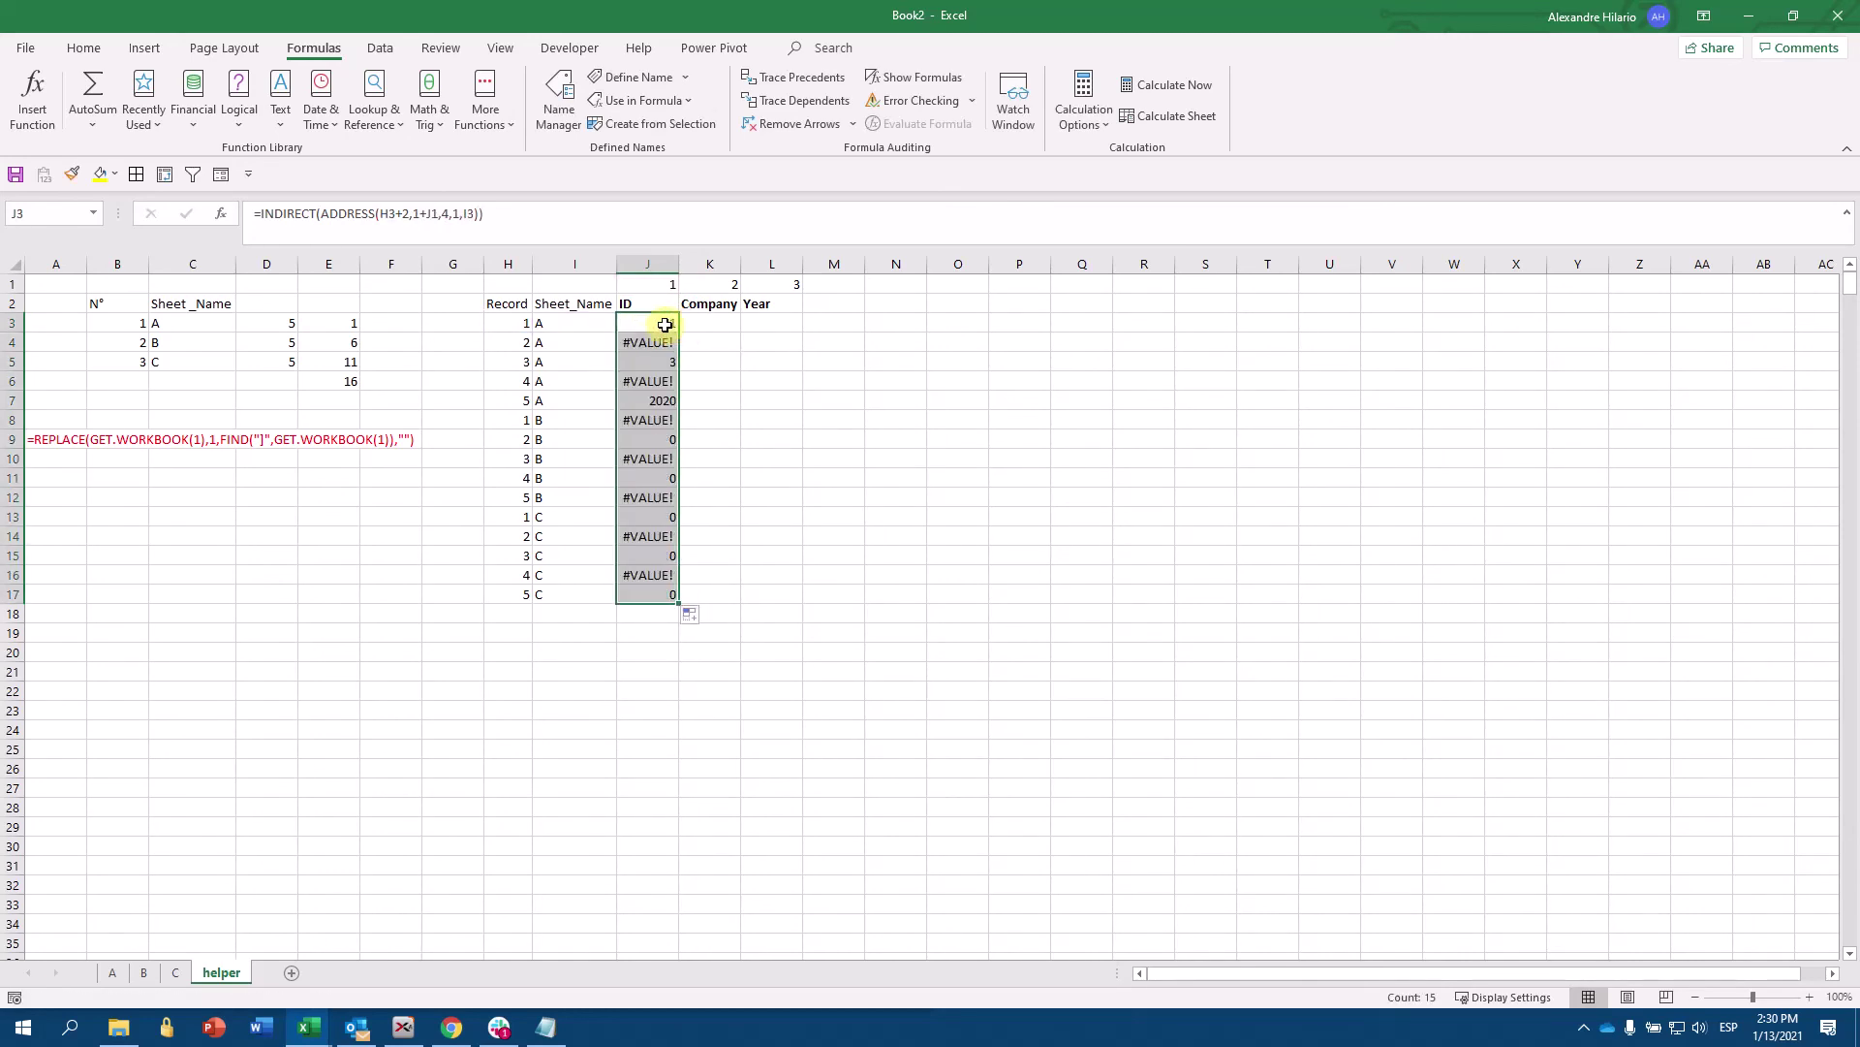
click(649, 341)
double_click(649, 341)
- Lock the record column and the column-number row in the J3 formula as $H3 and J$1
click(651, 324)
double_click(654, 324)
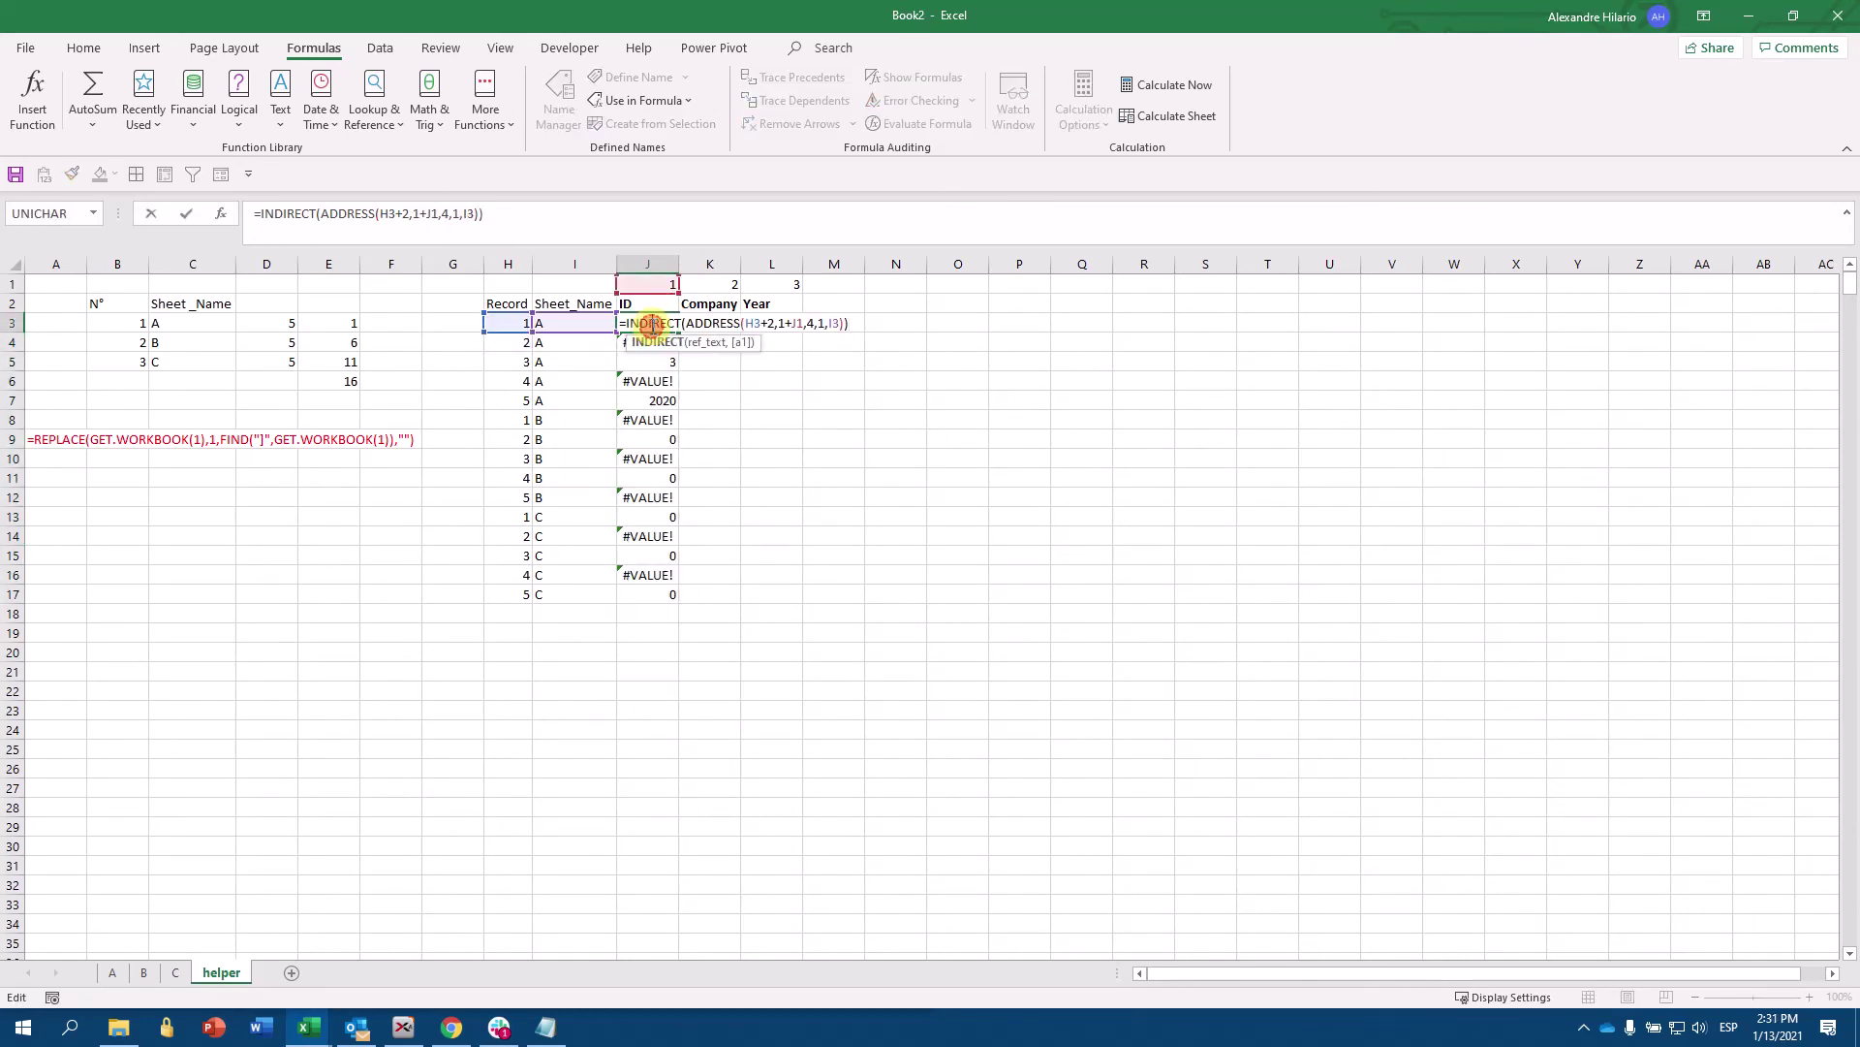
click(802, 324)
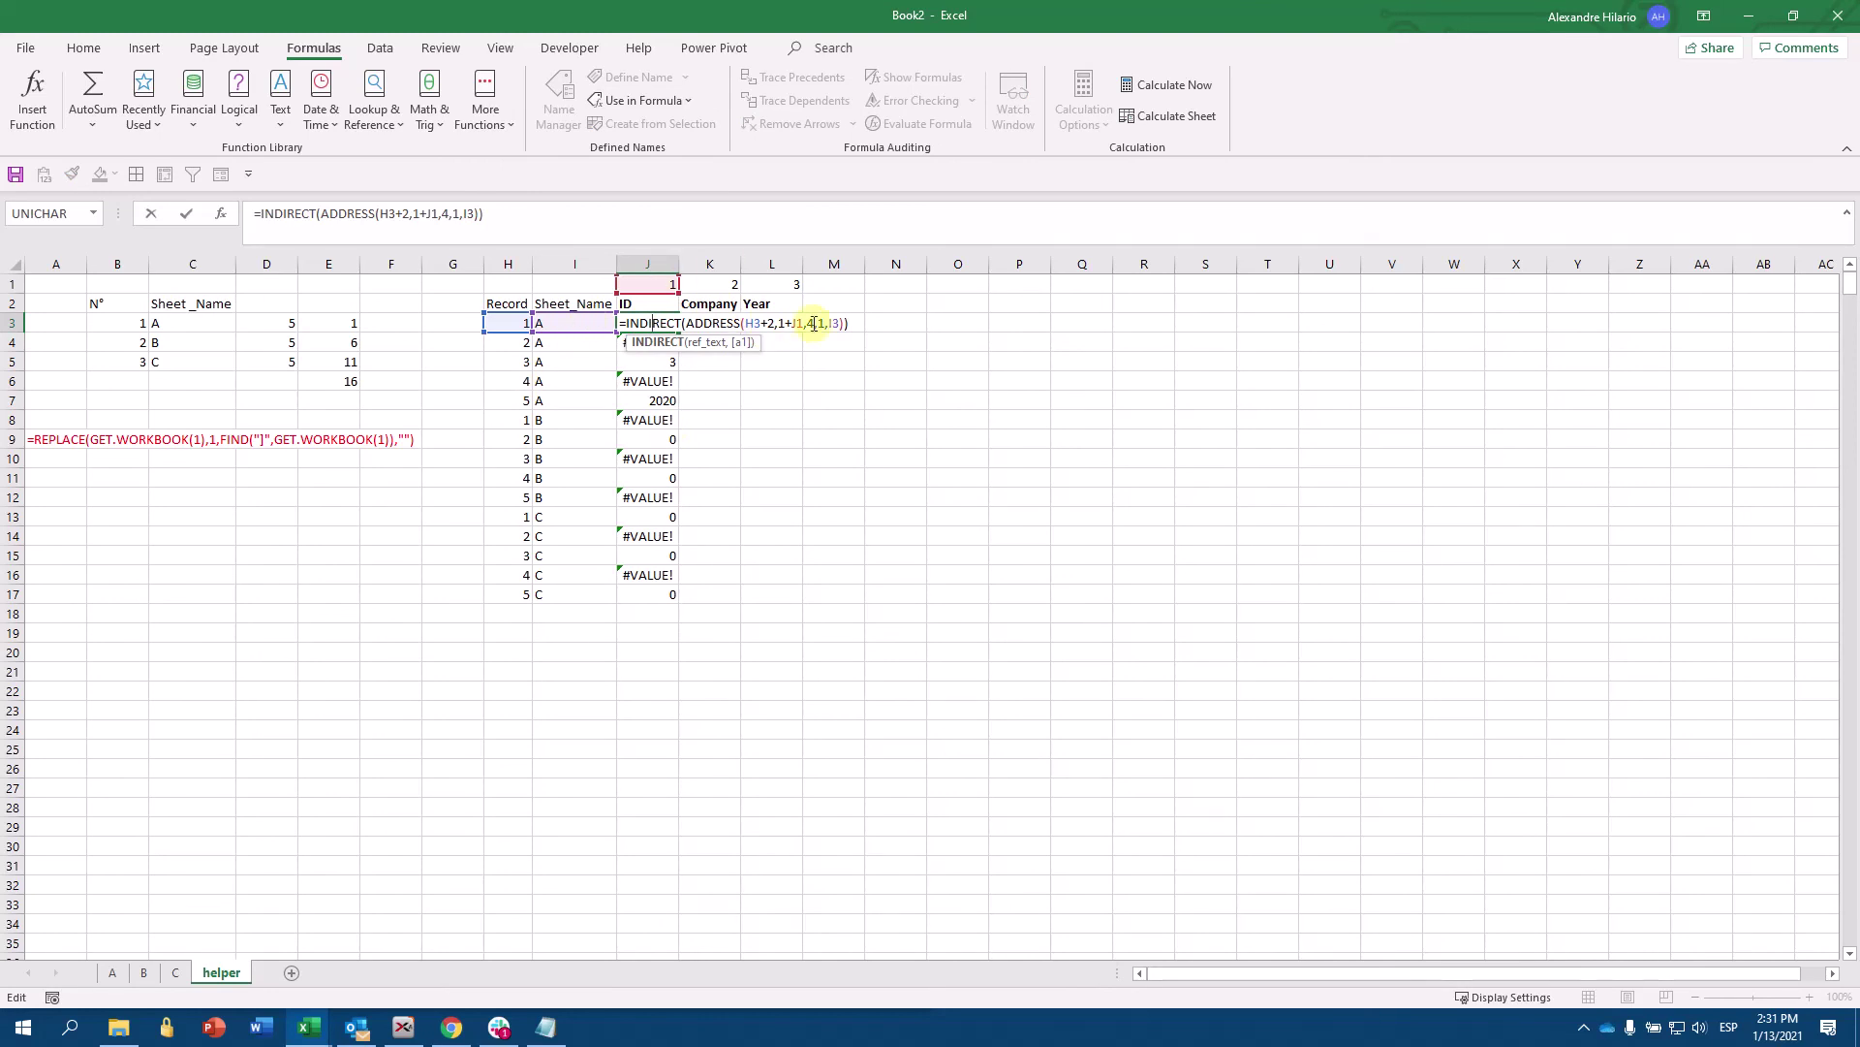
click(755, 321)
text($)
double_click(756, 321)
click(801, 322)
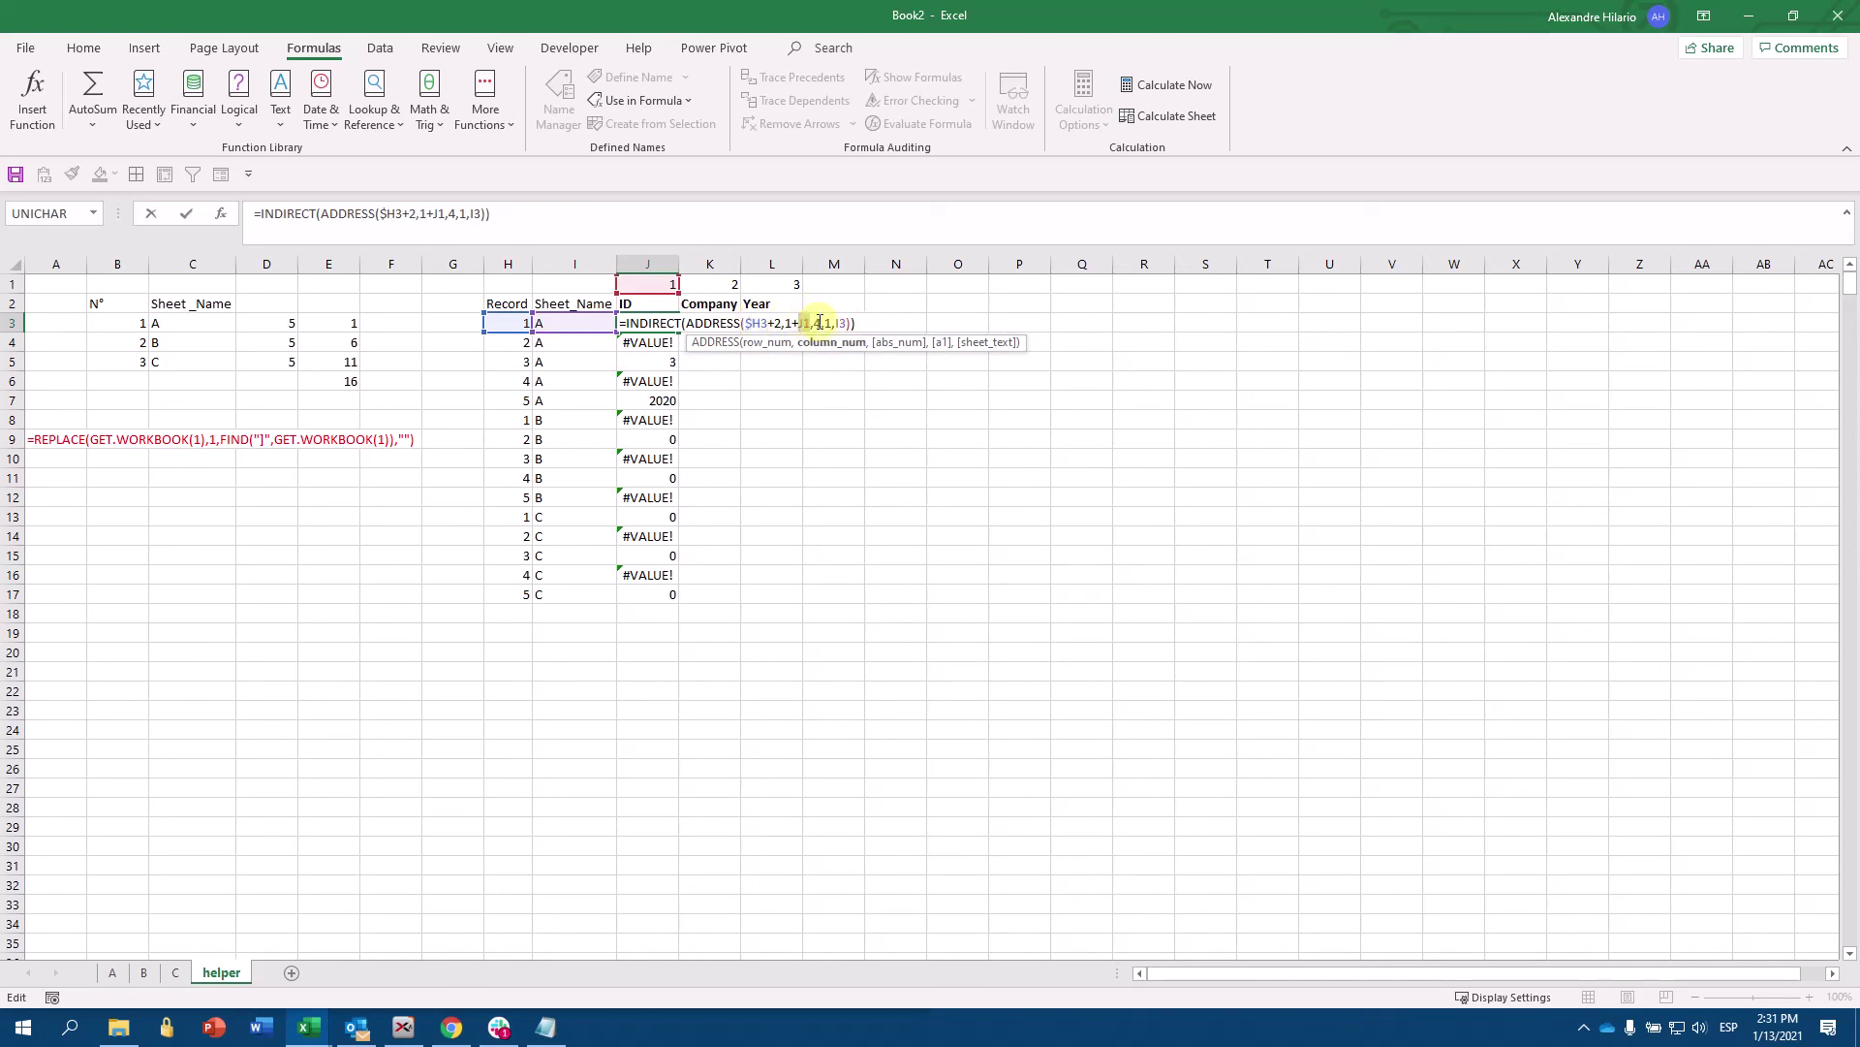
key(F4)
key(F4)
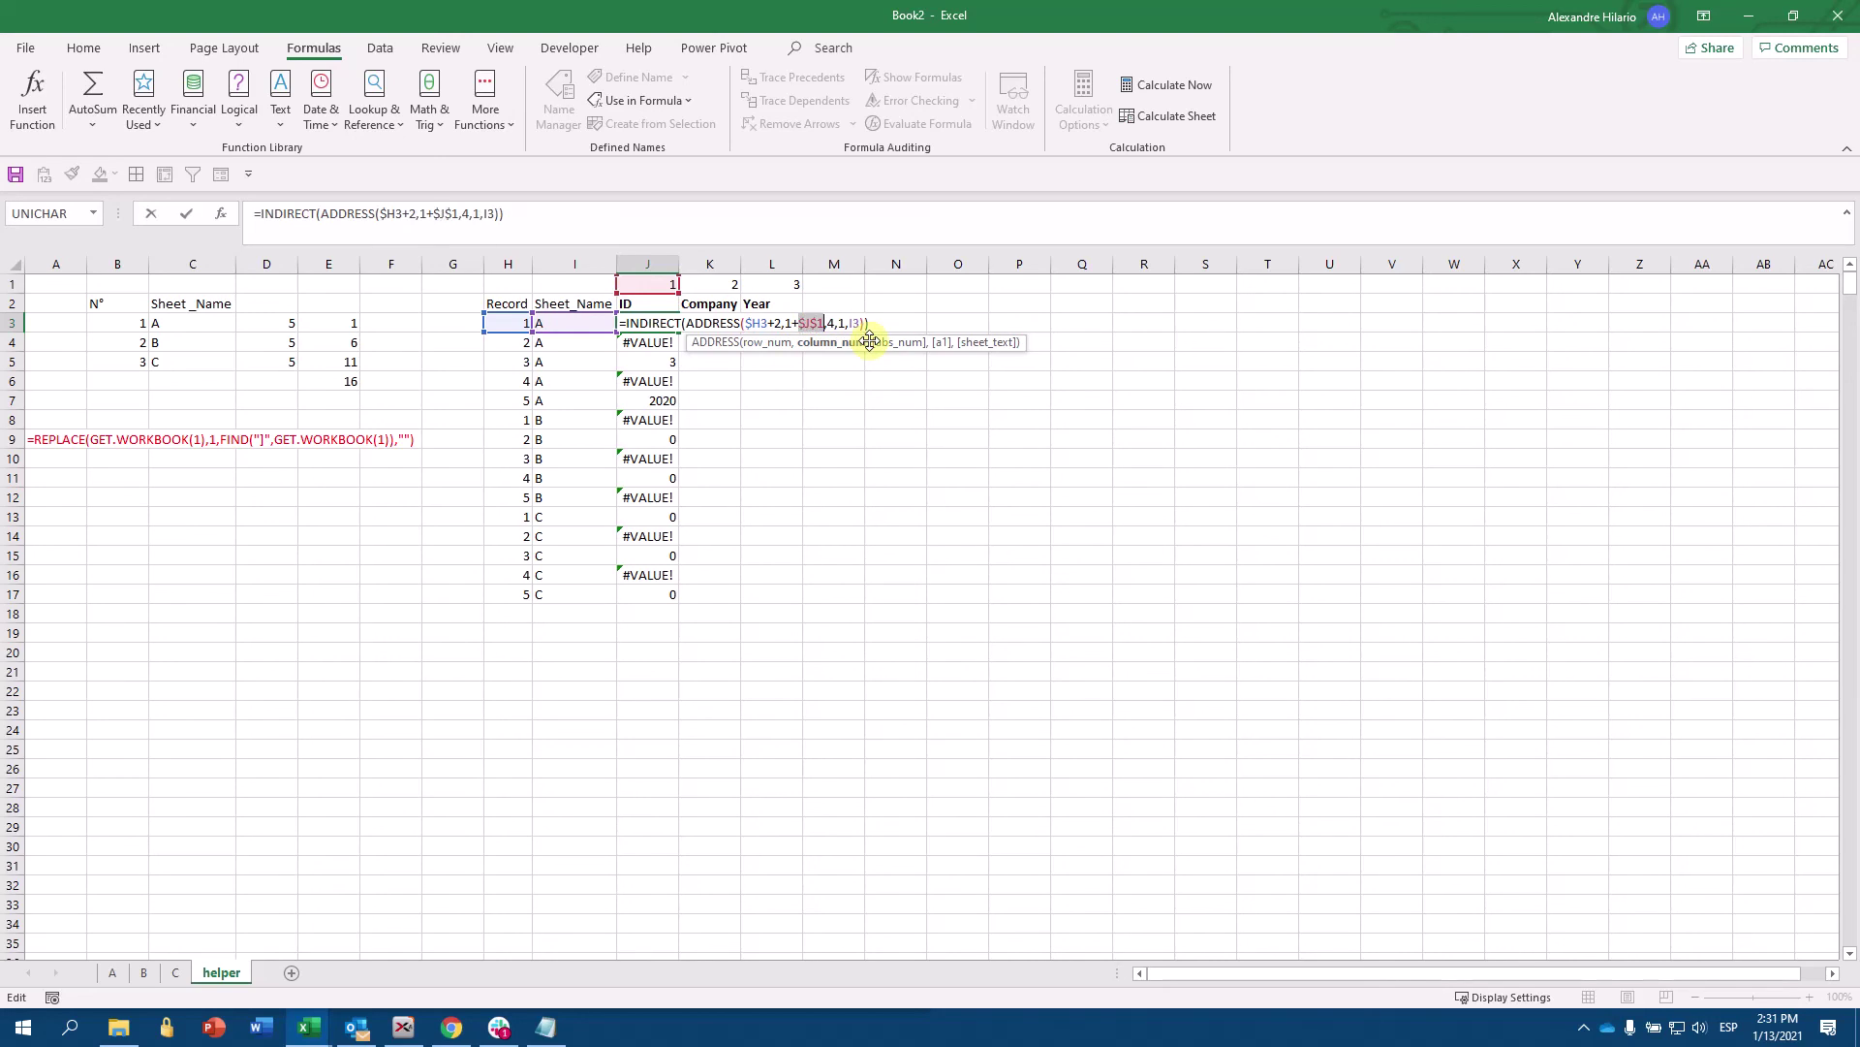
key(Return)
- Fill the J3 formula down to J17 and across to L3, and inspect the references in K3
click(669, 328)
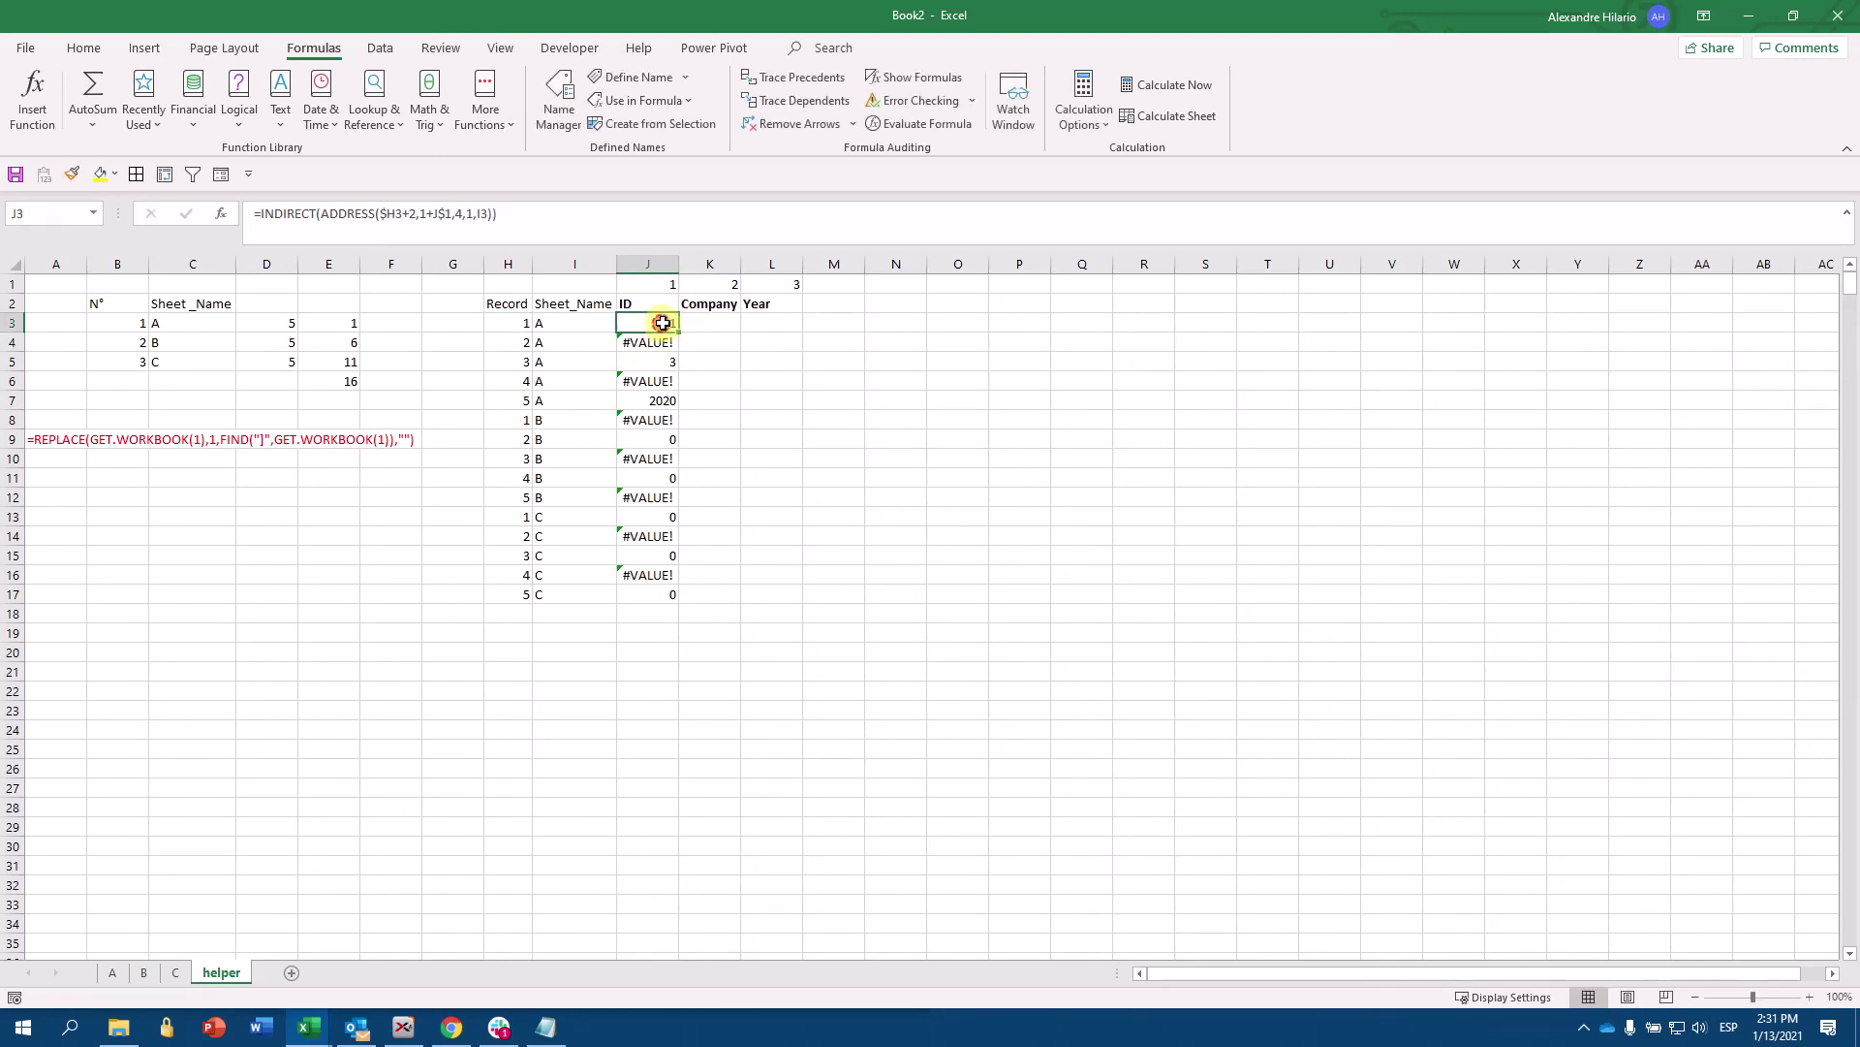
double_click(679, 329)
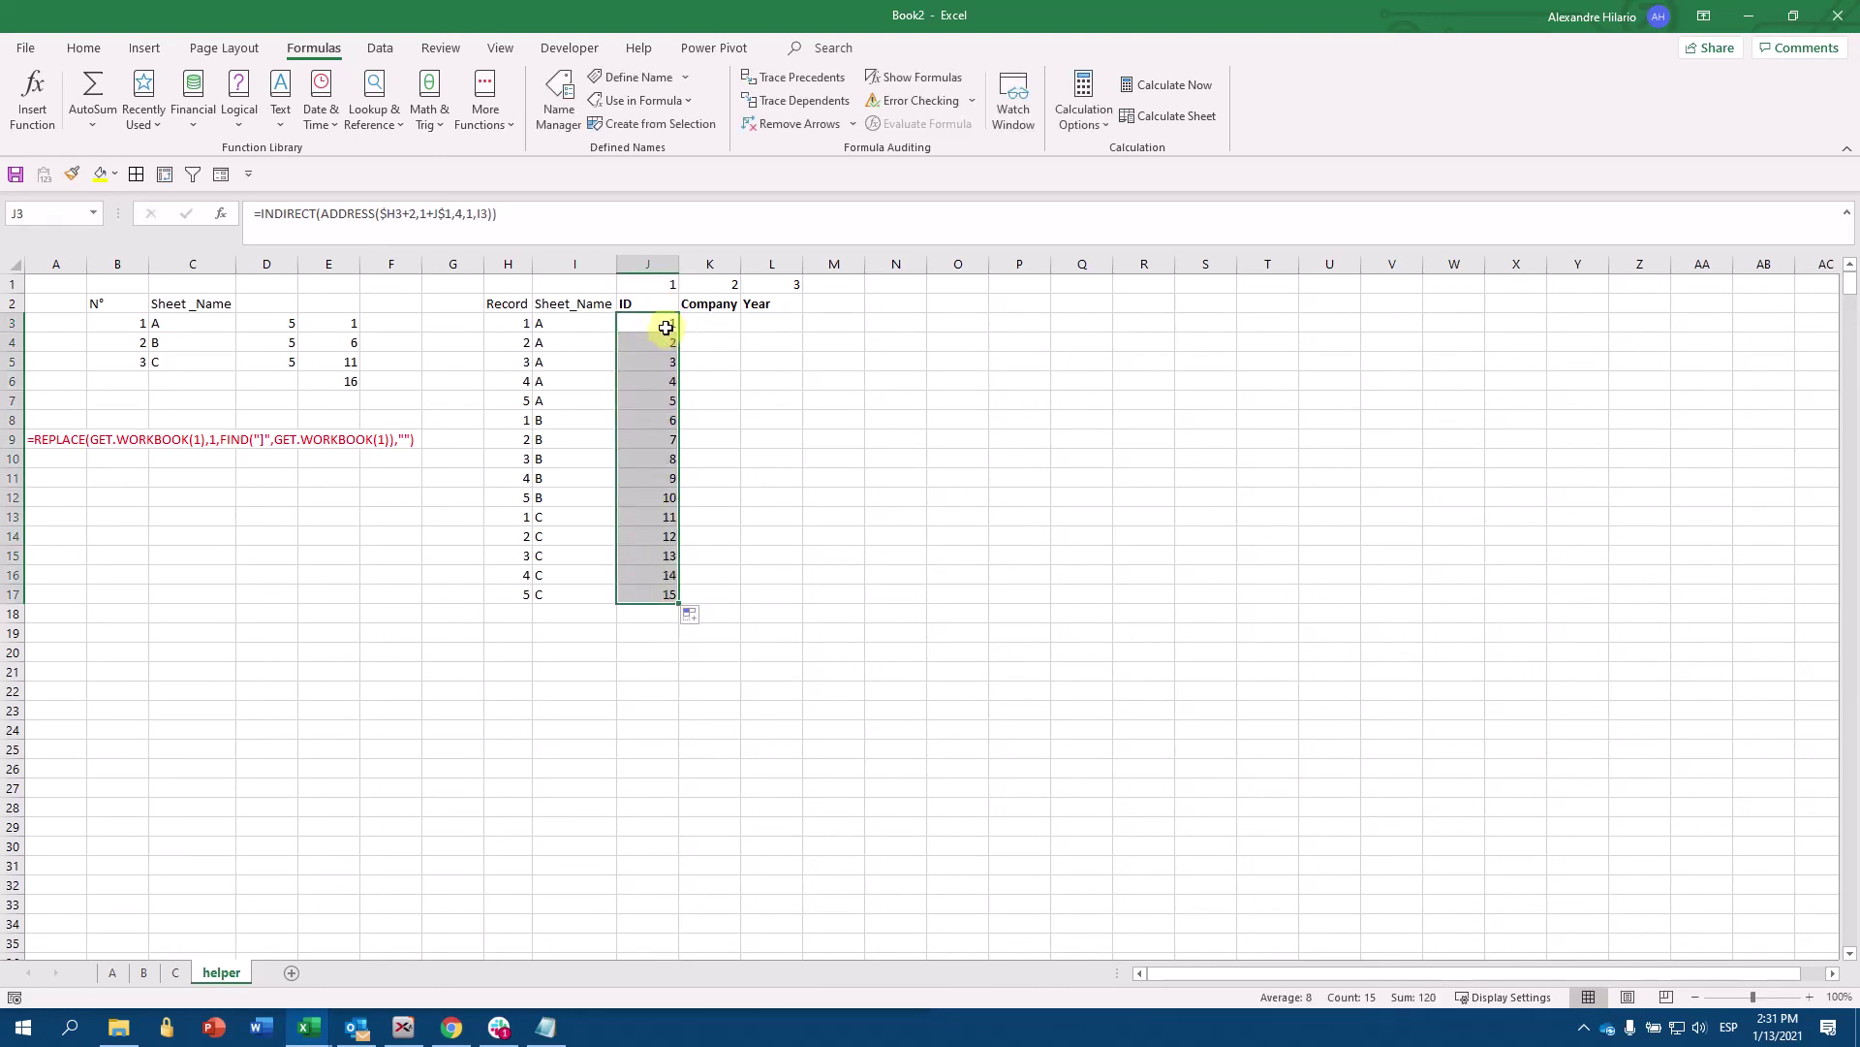
click(671, 328)
drag(677, 329, 802, 327)
double_click(713, 320)
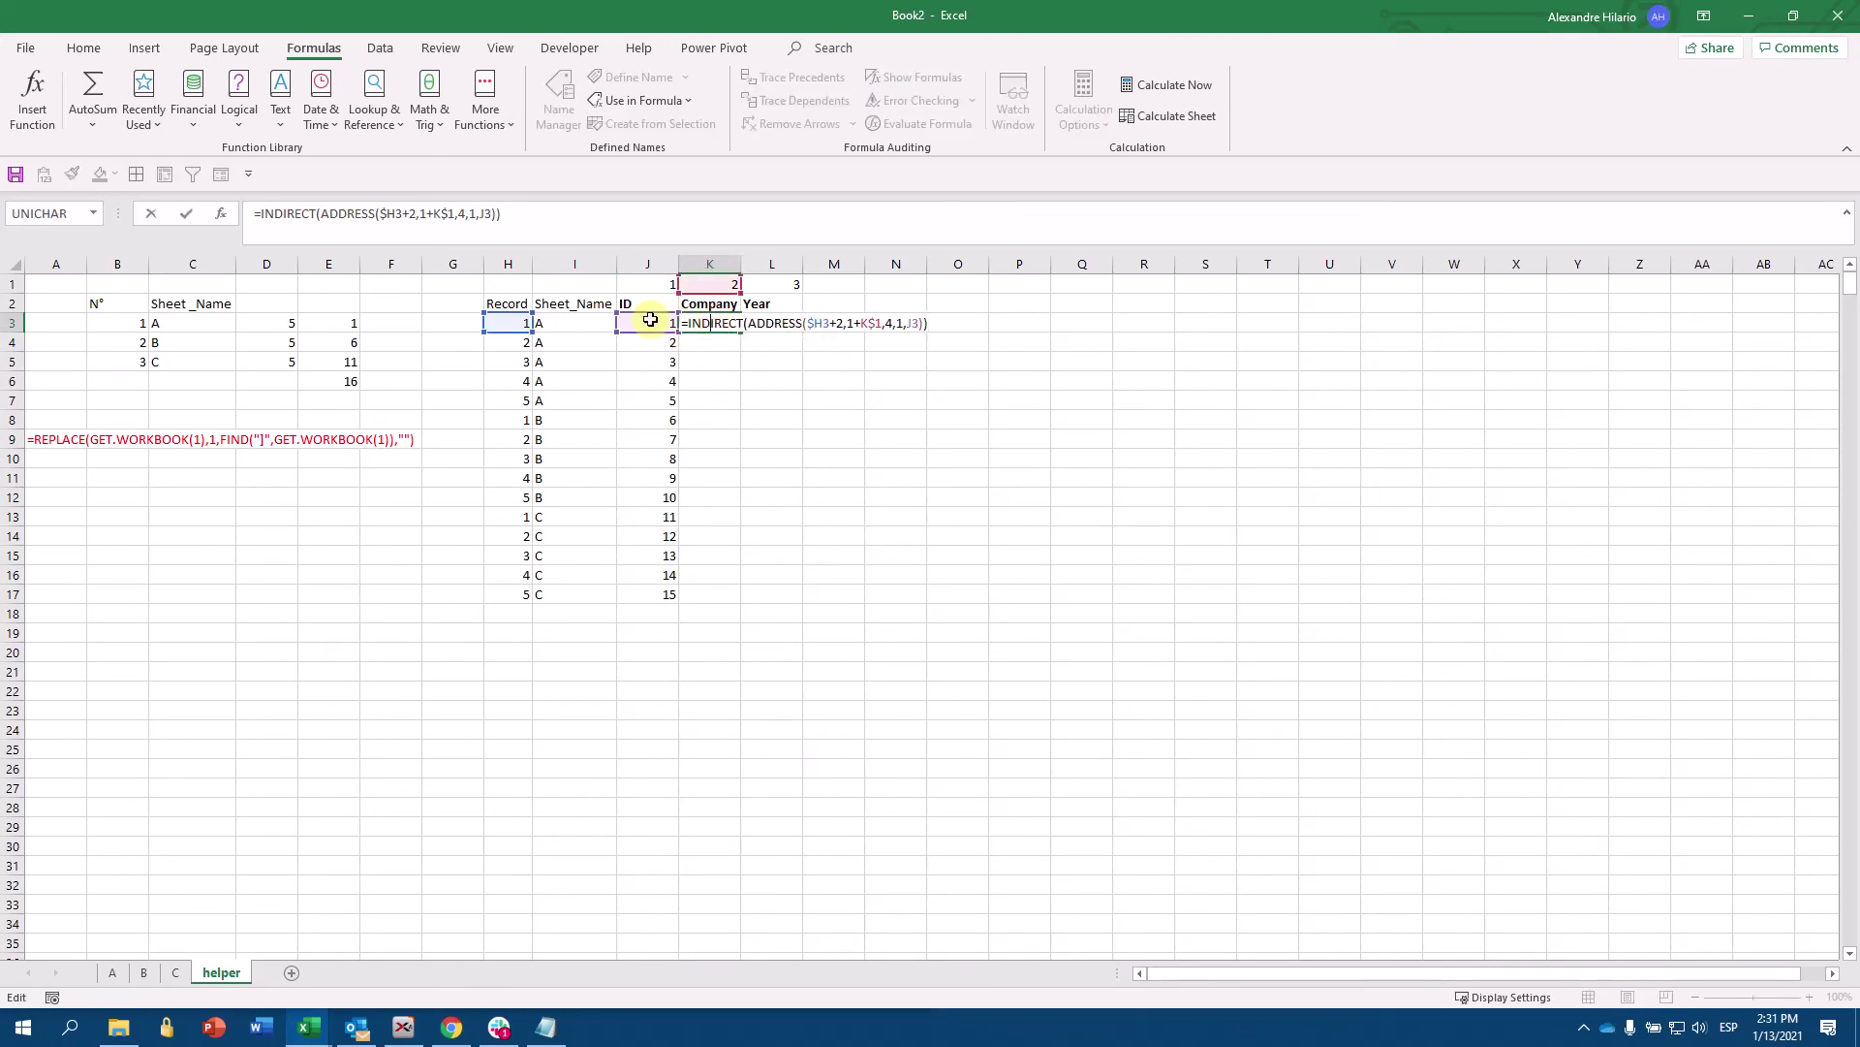
- Lock the sheet name column in the J3 formula as $I3, giving =INDIRECT(ADDRESS($H3+2,1+J$1,4,1,$I3))
click(668, 323)
double_click(641, 324)
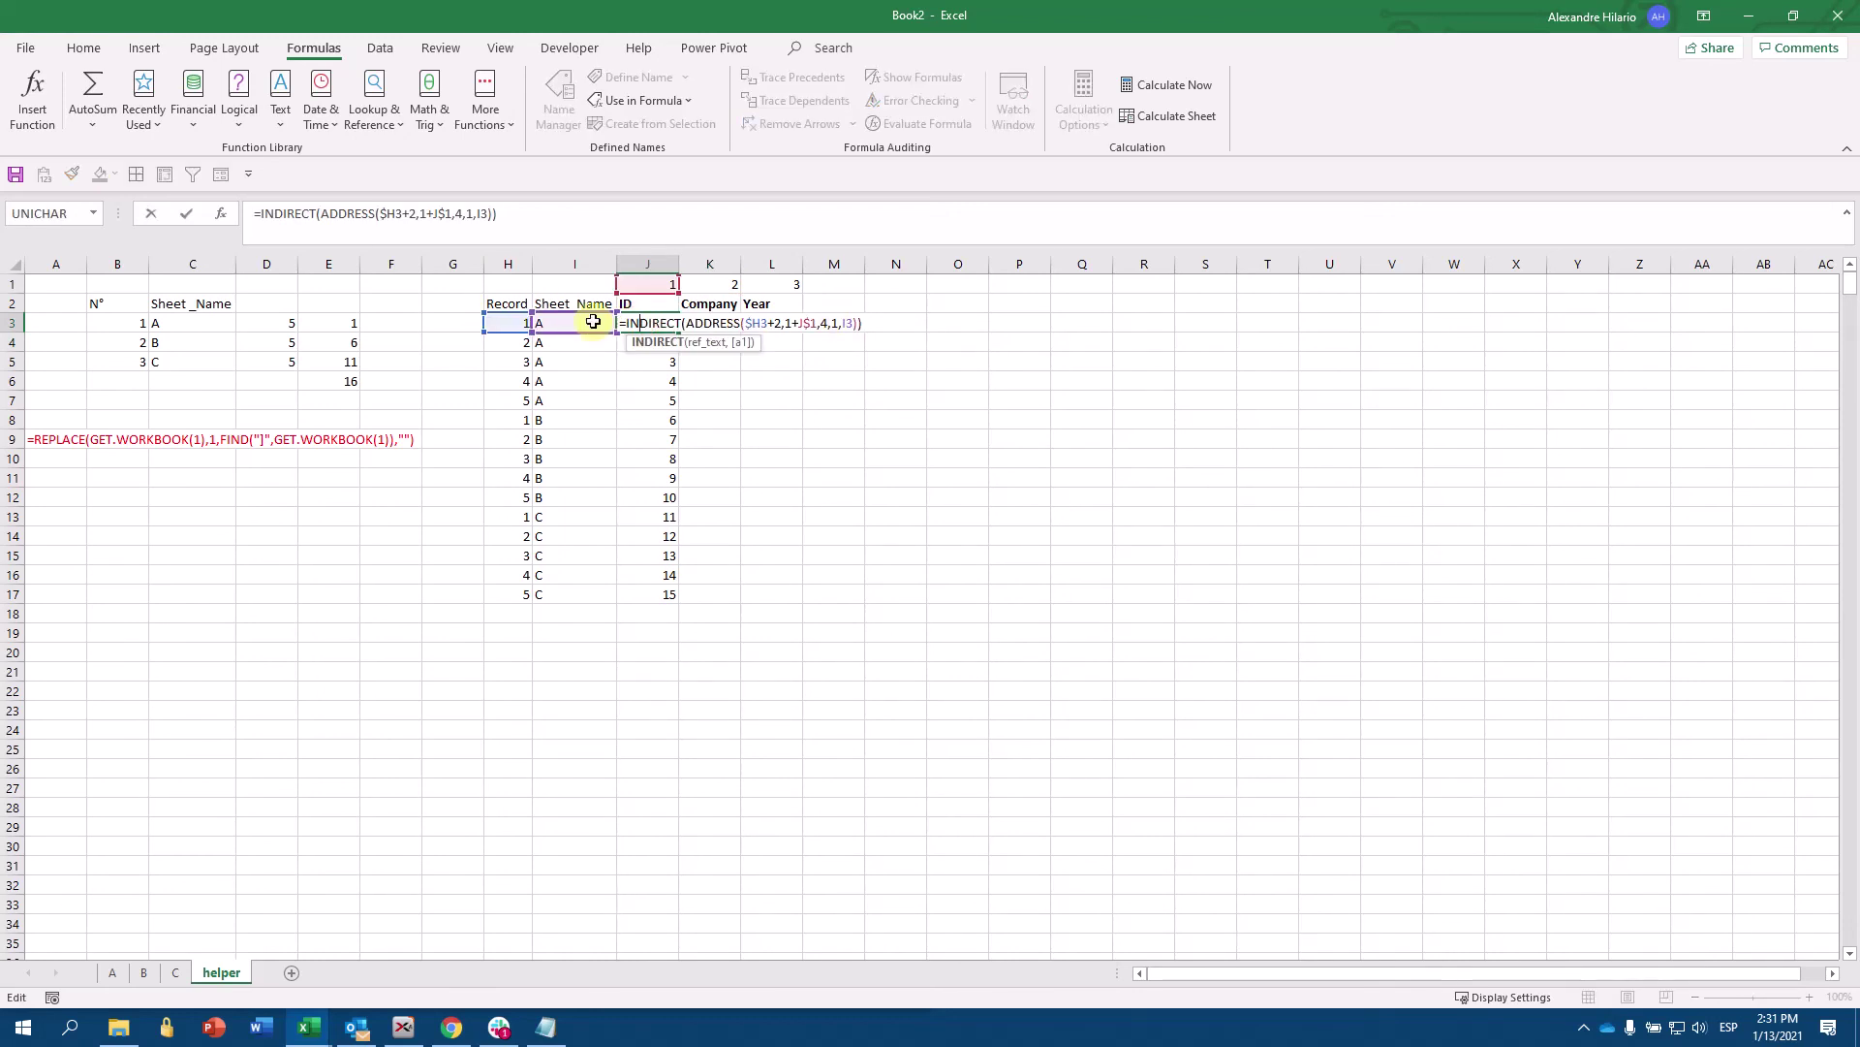
click(841, 321)
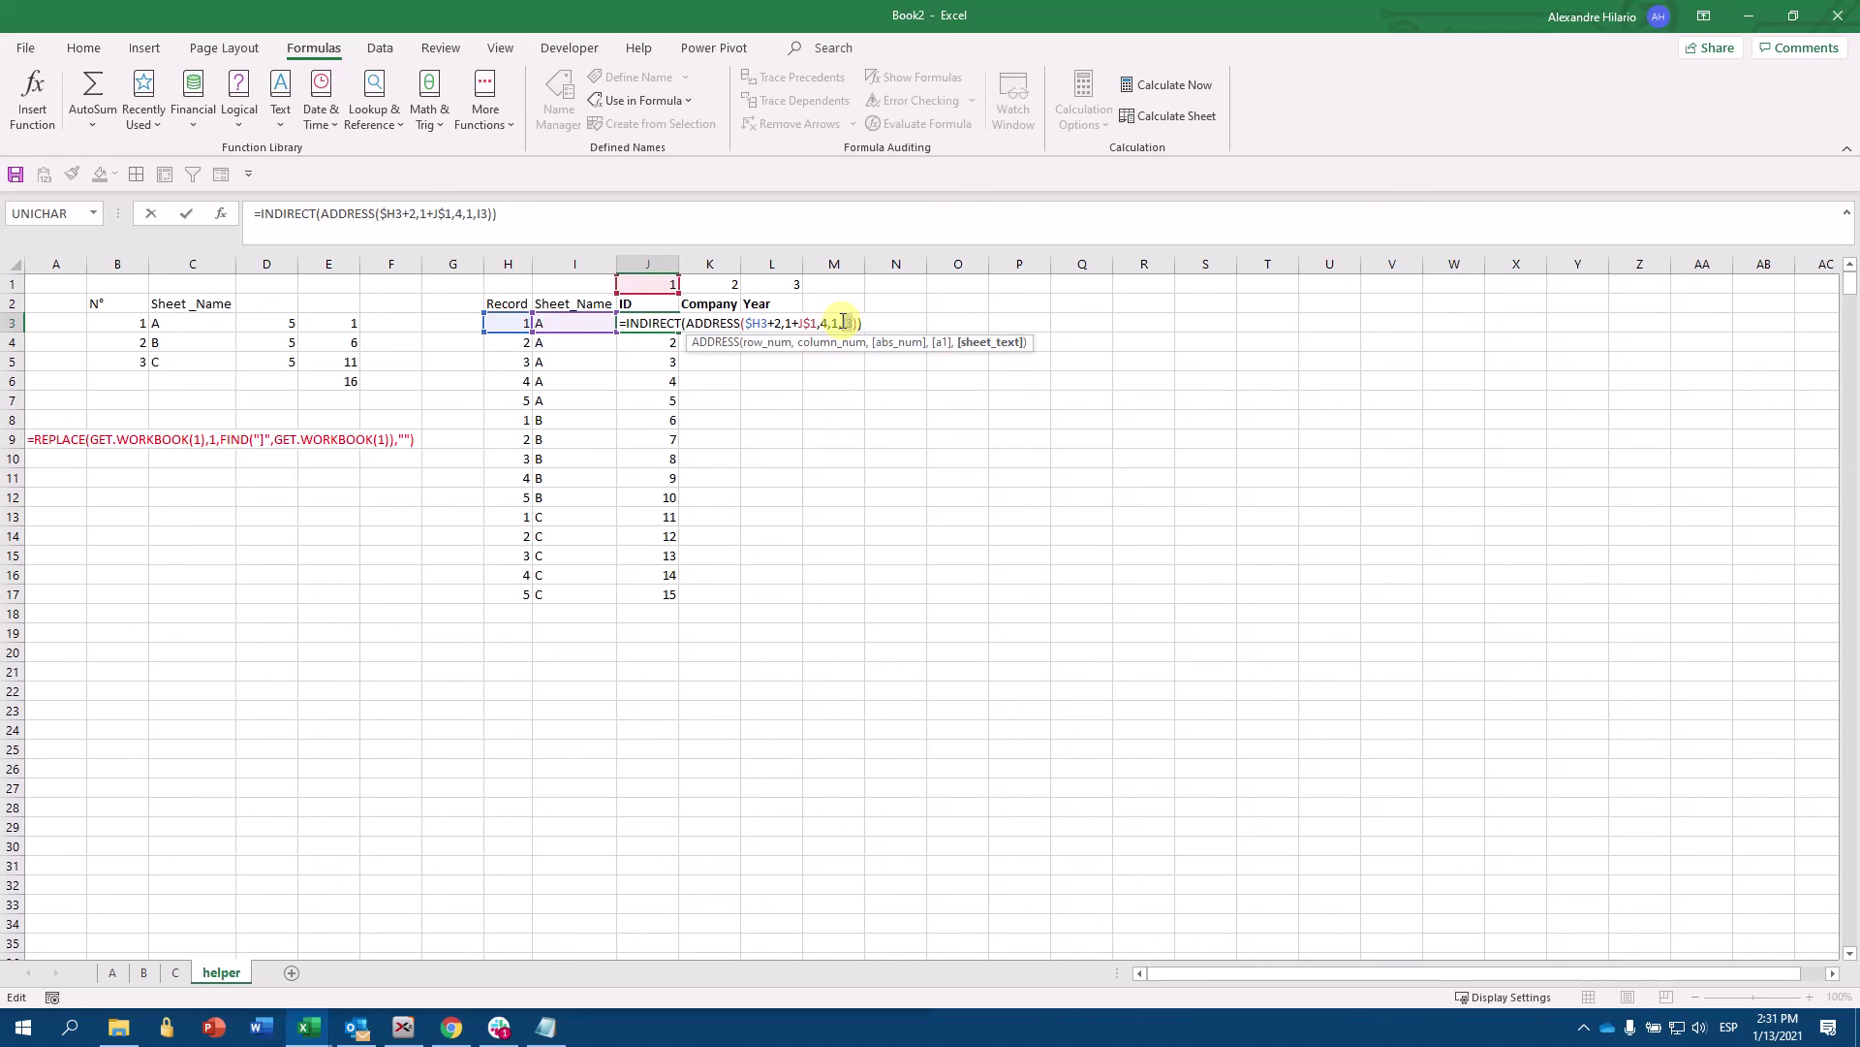
key(Return)
- Fill the J3 formula across to L3 and down to row 17 under ID, Company and Year
click(652, 324)
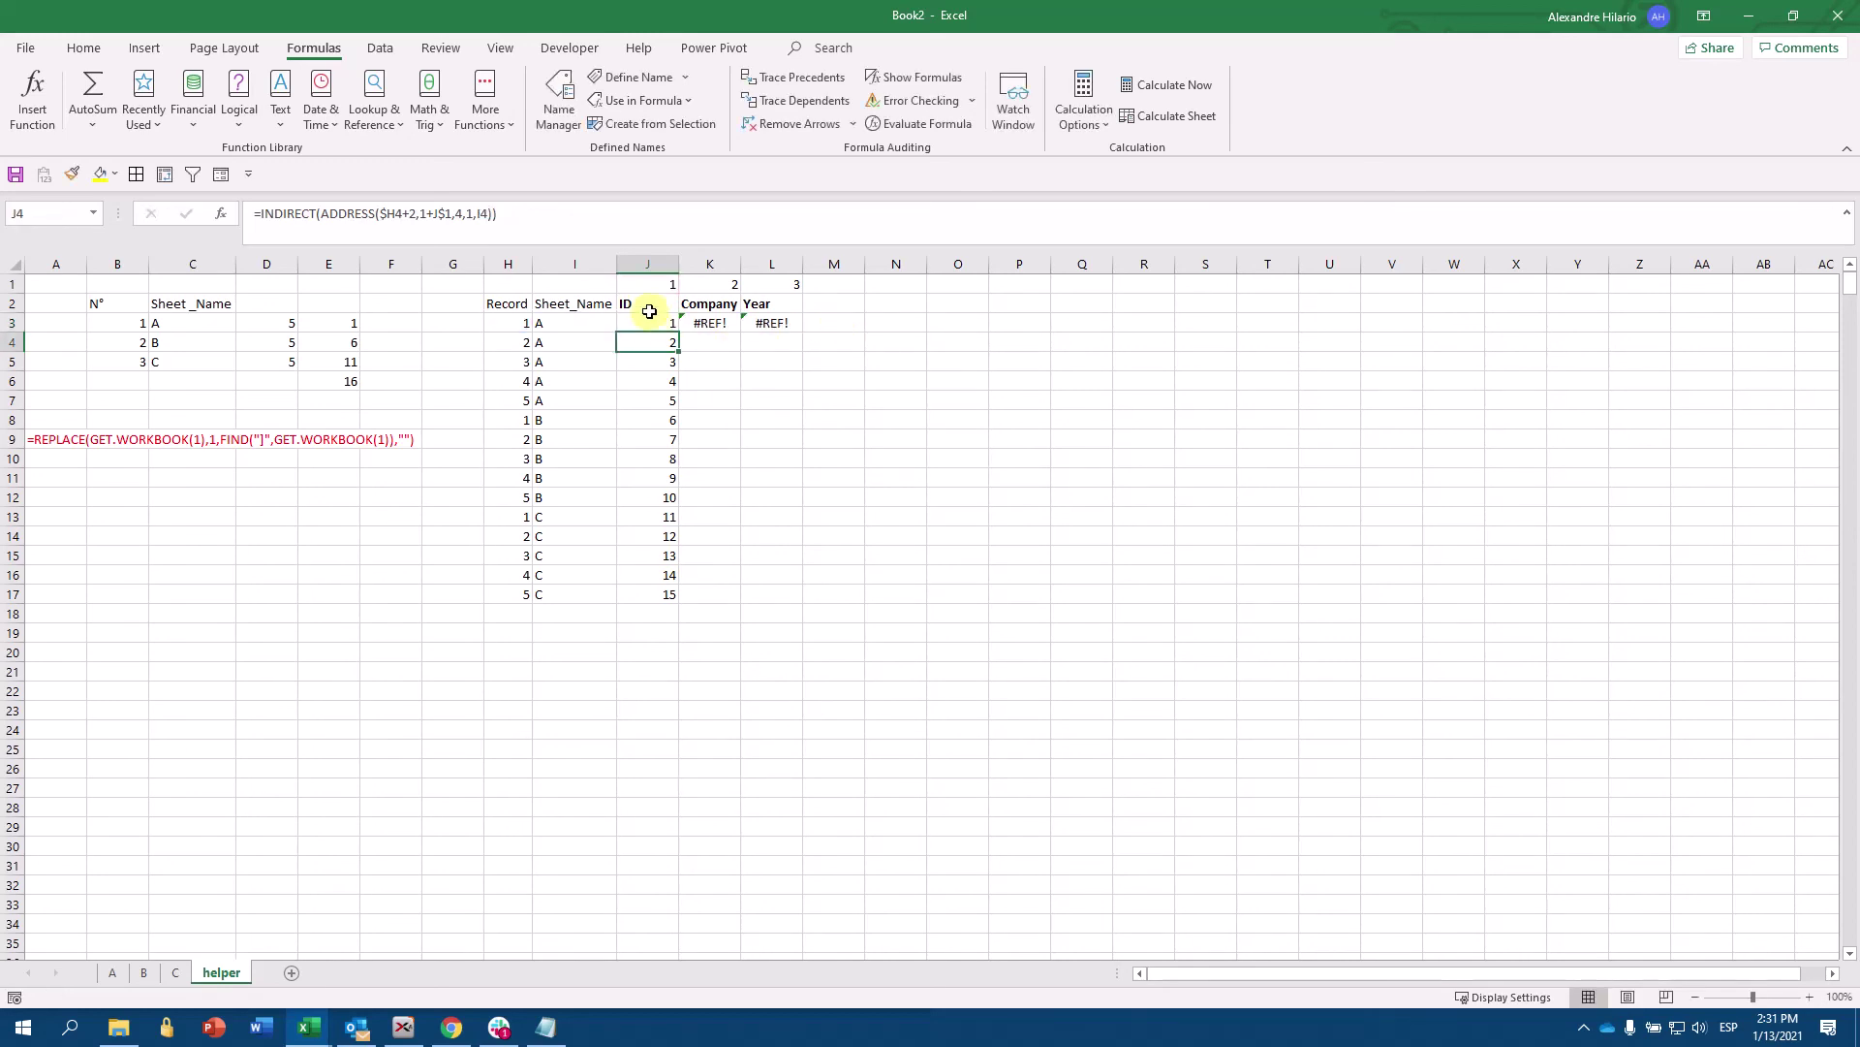
double_click(676, 335)
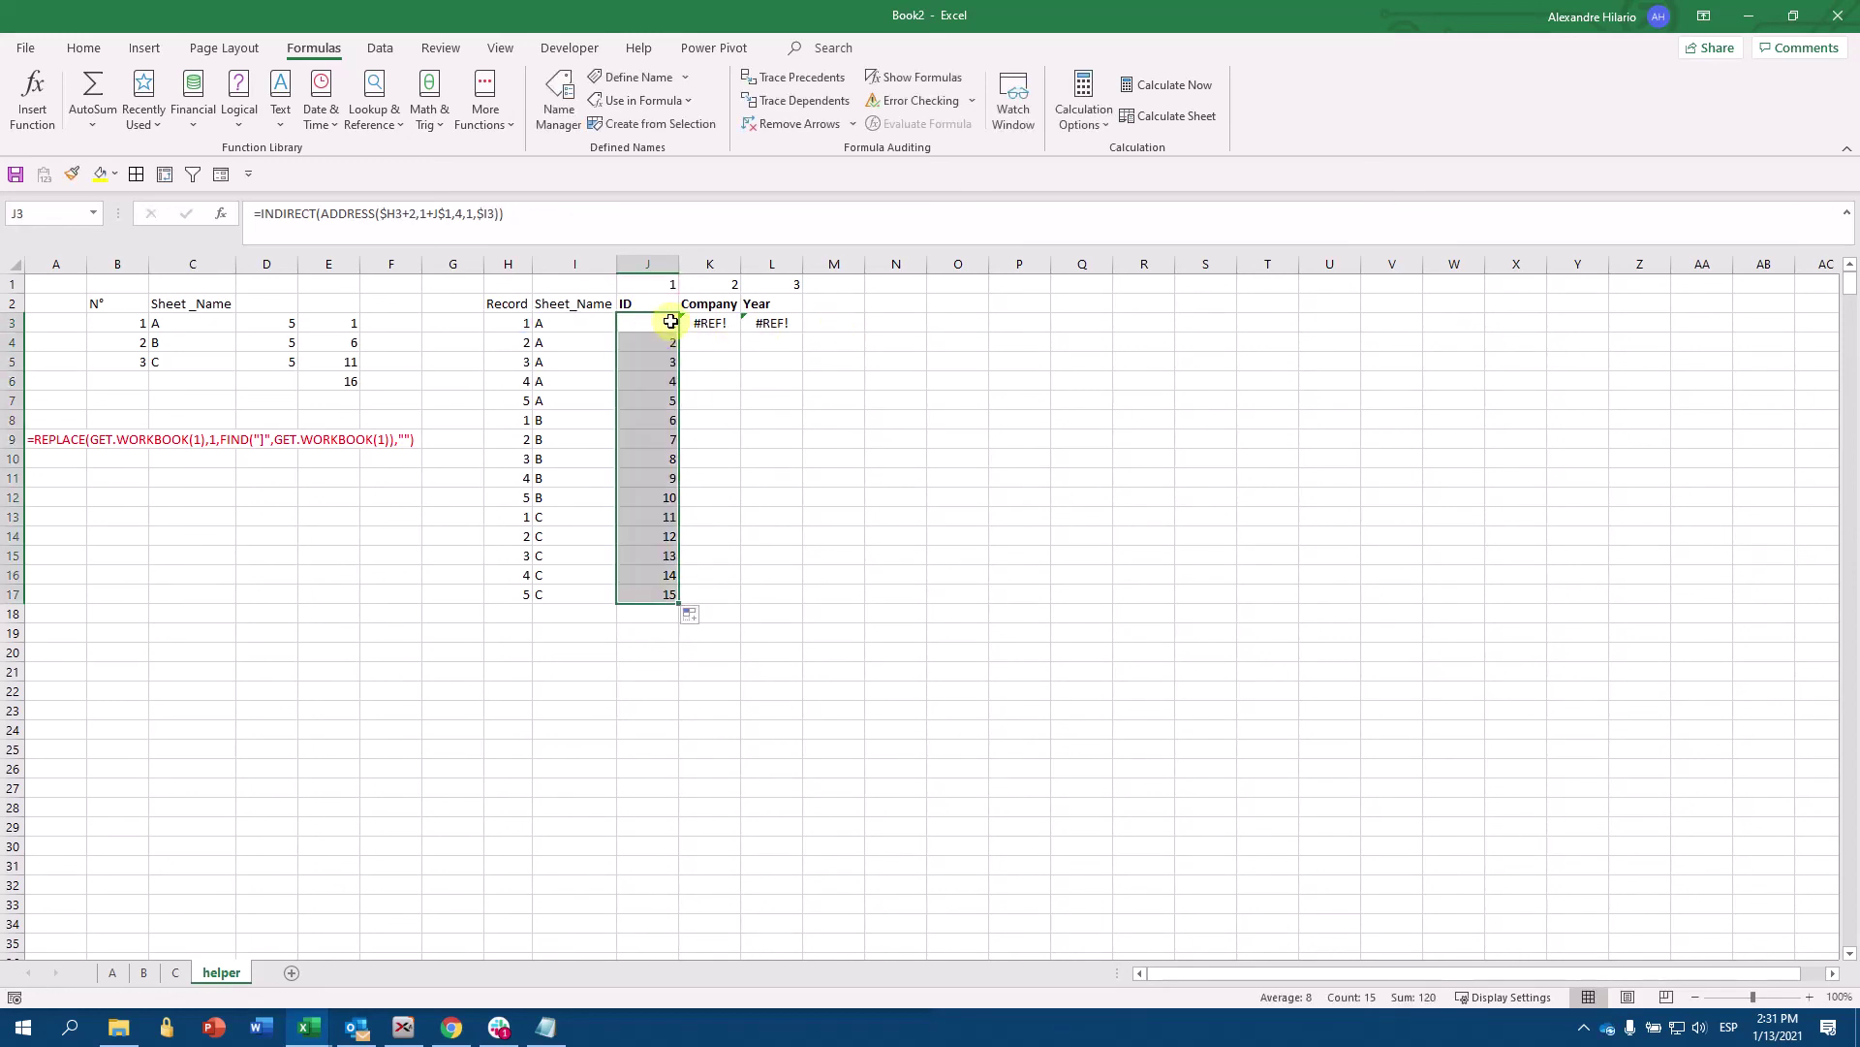
click(670, 328)
drag(676, 333, 820, 333)
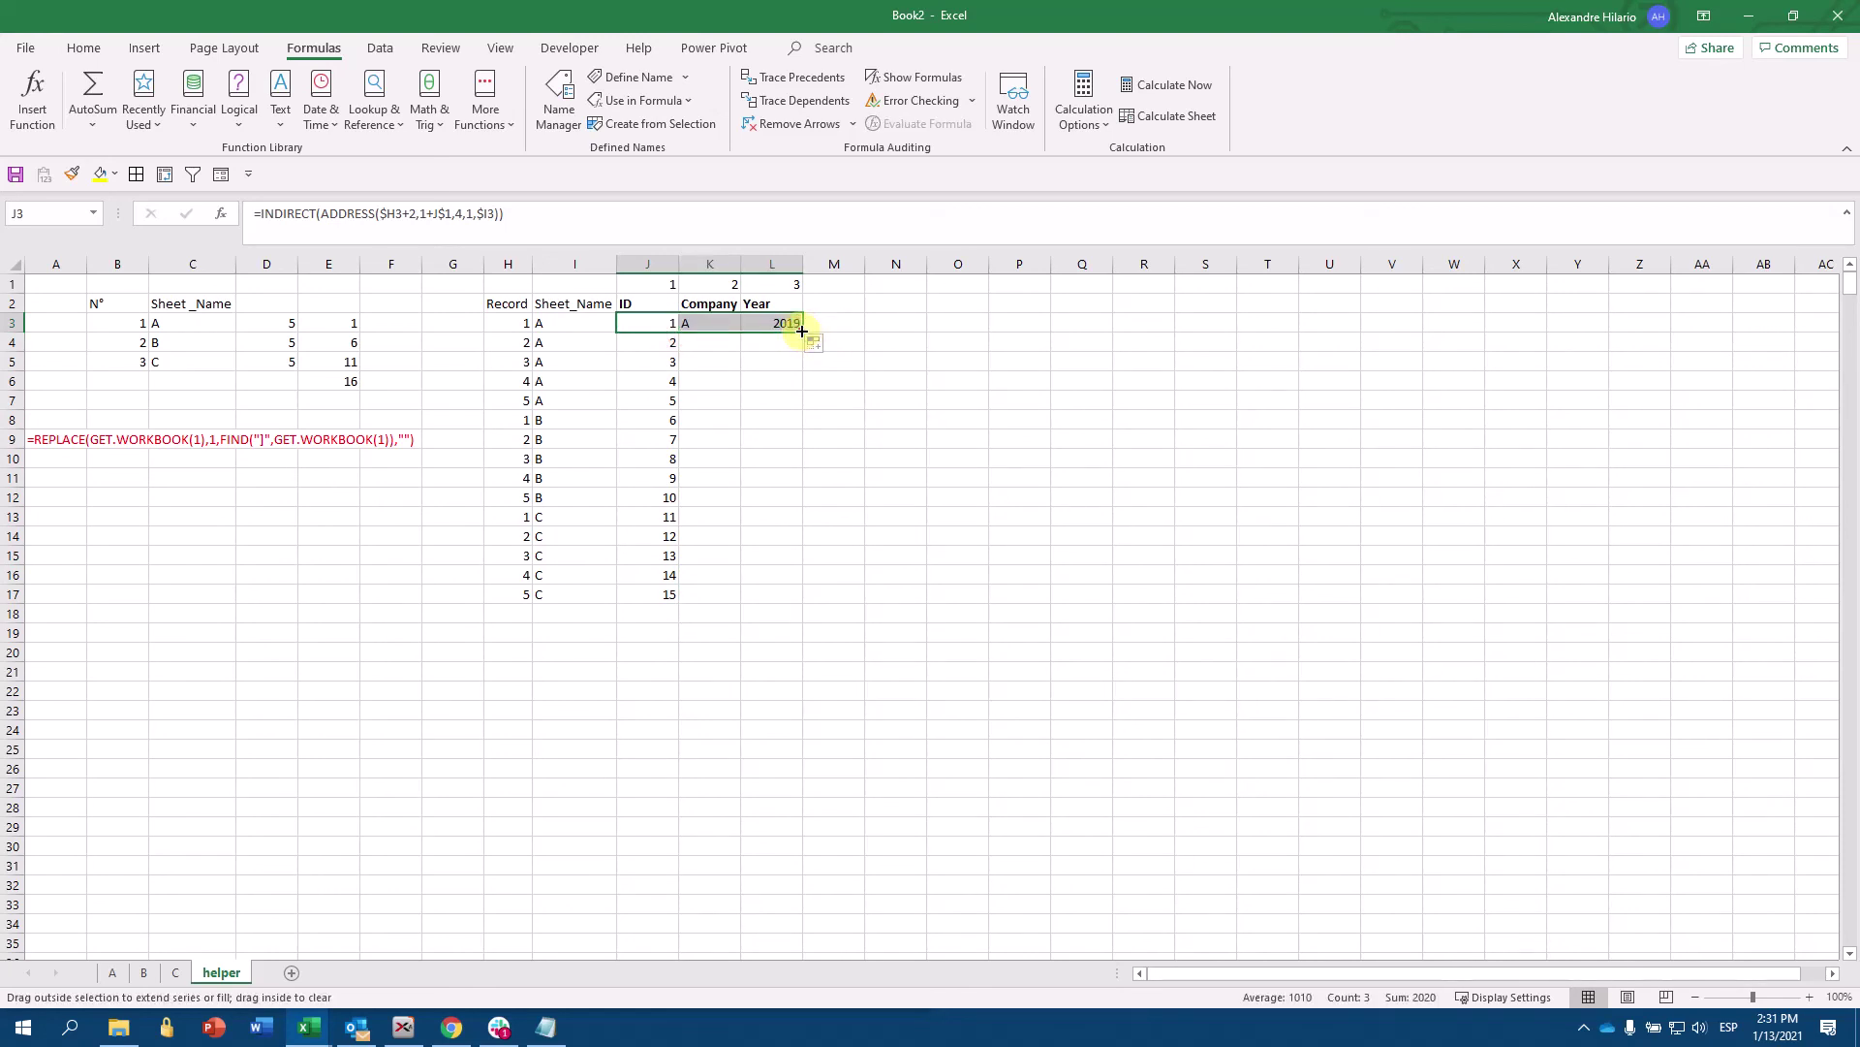
drag(804, 332, 777, 605)
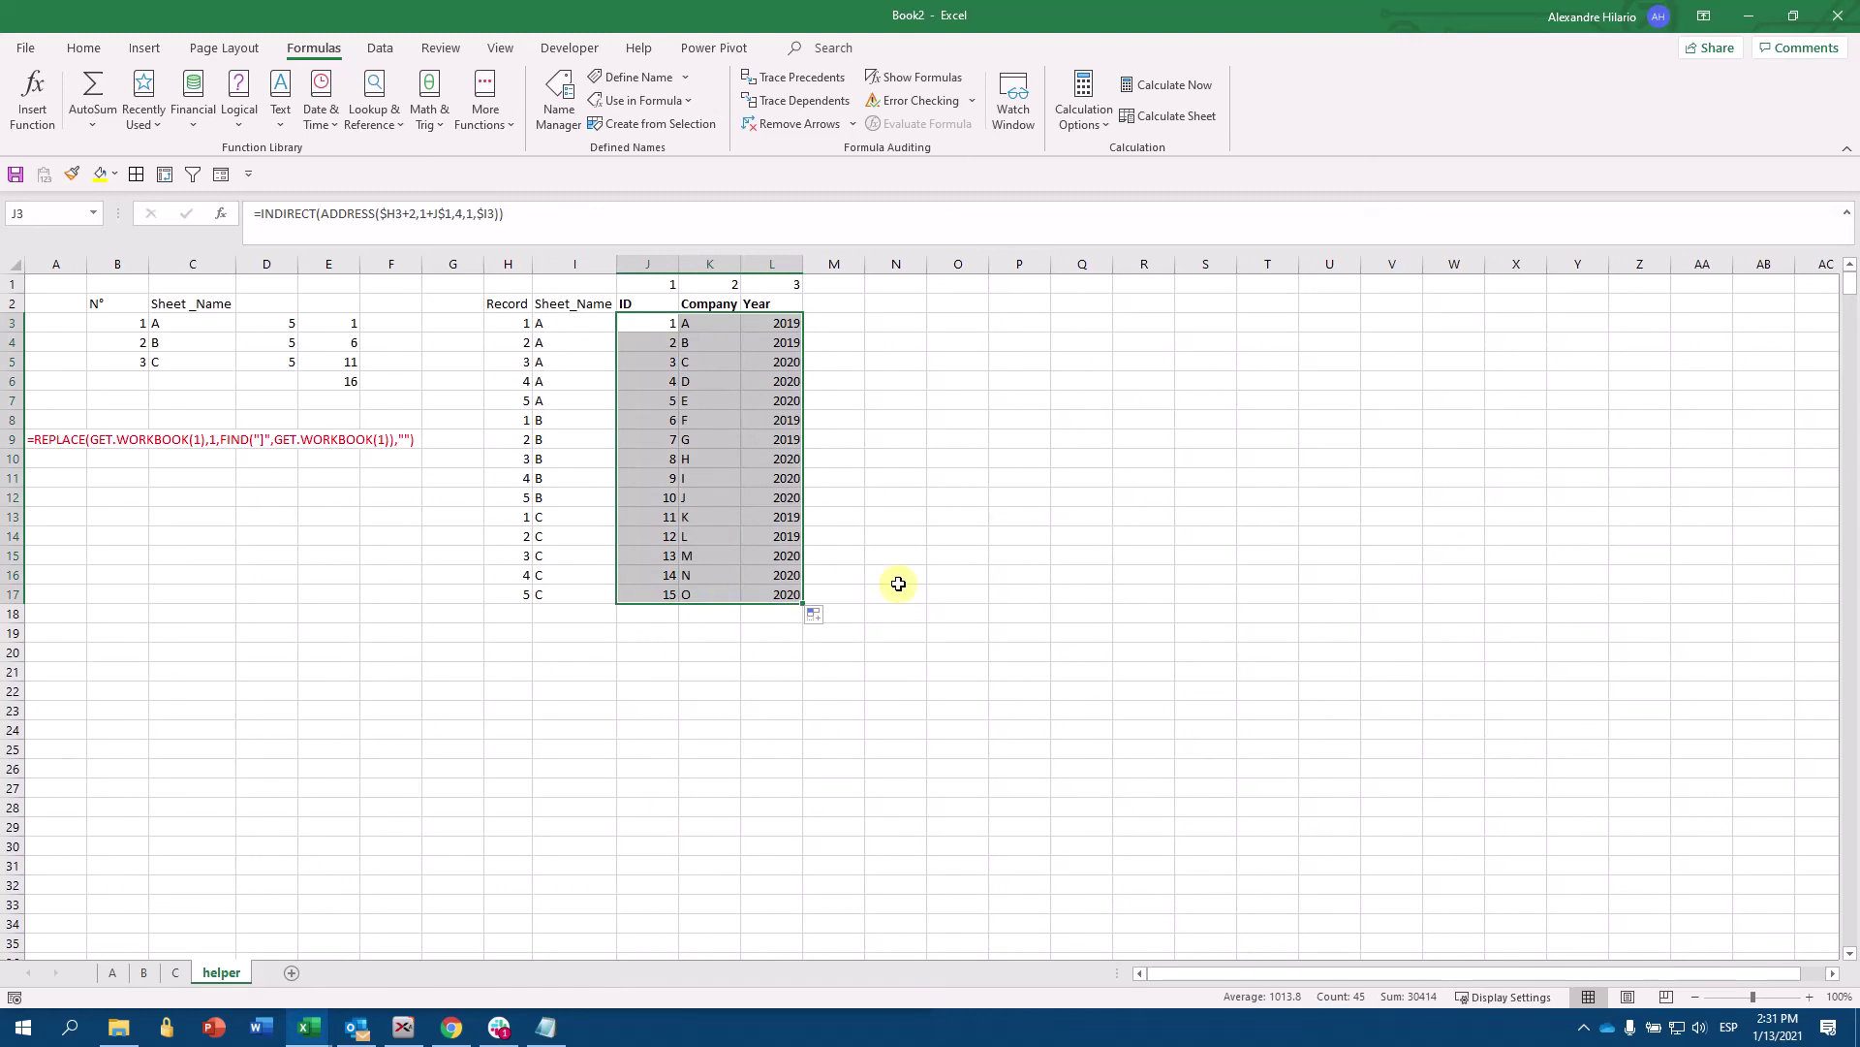
- Compare the consolidated record in row 17 of the helper sheet with the last record on sheet C
click(667, 590)
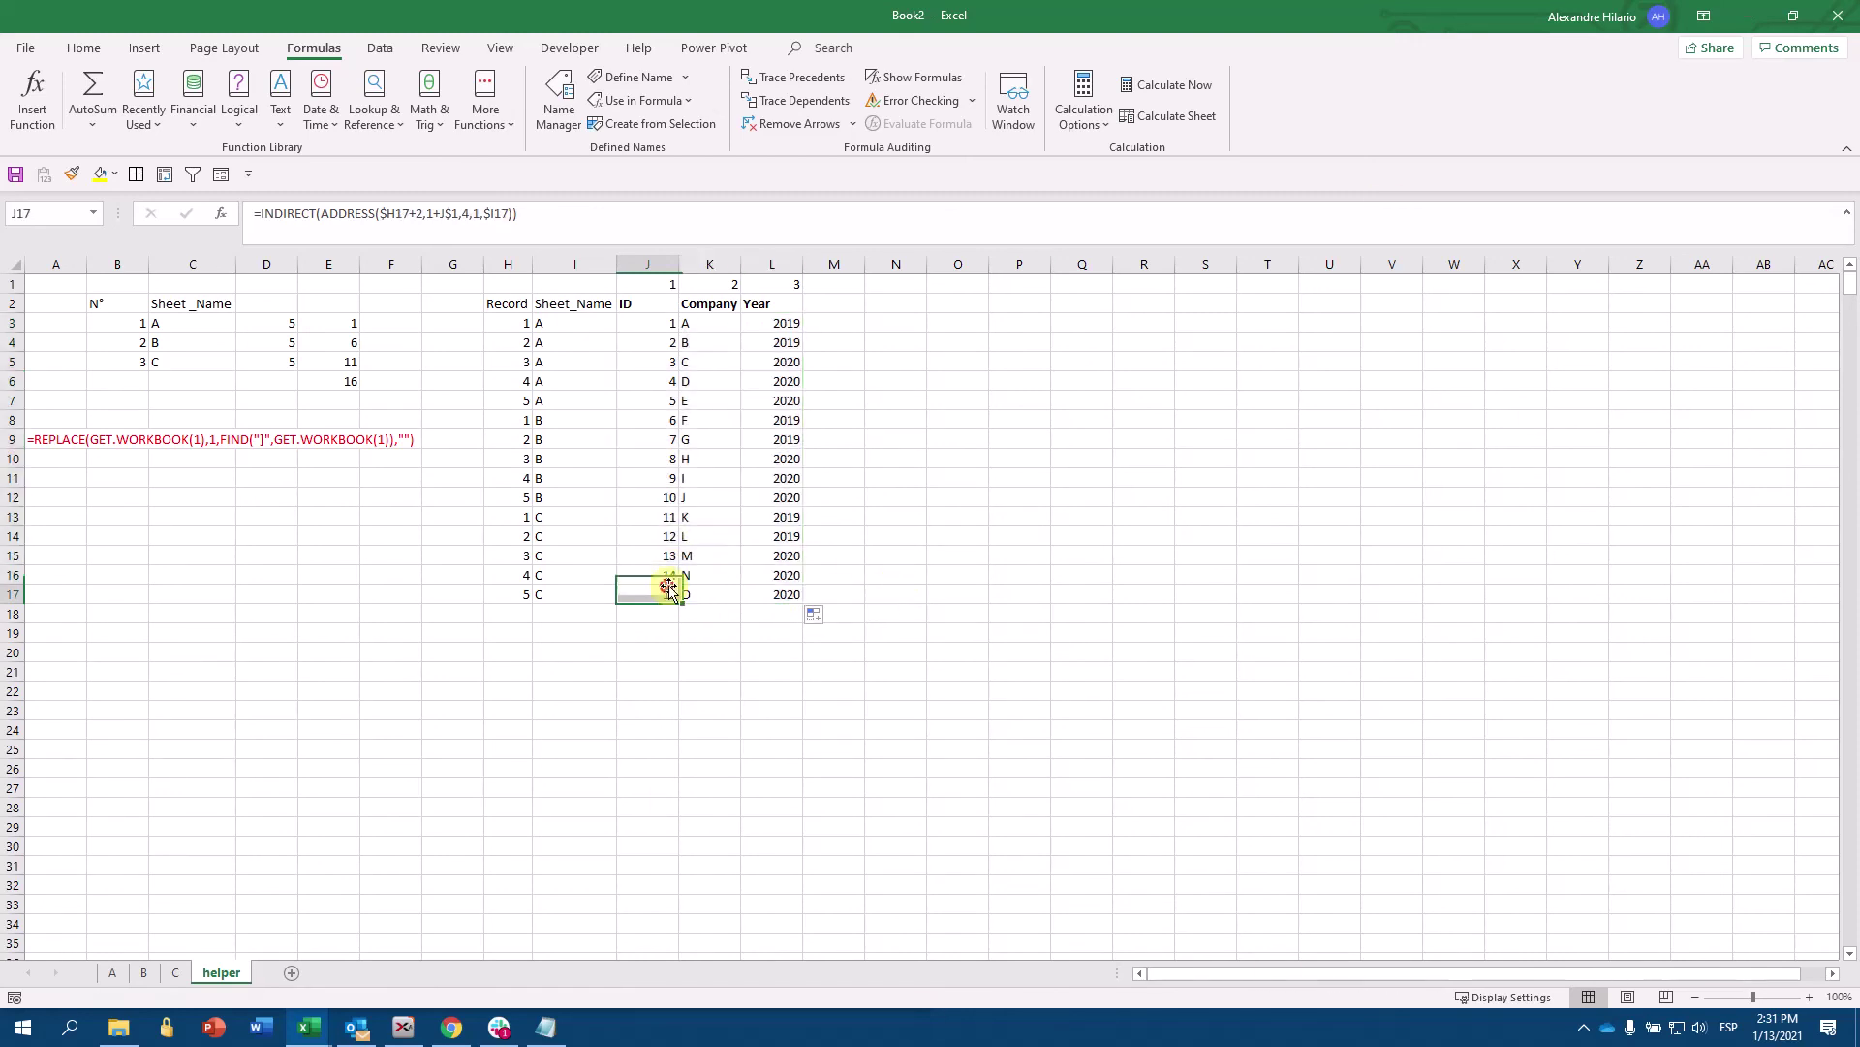
key(Right)
key(Left)
key(Right)
key(Right)
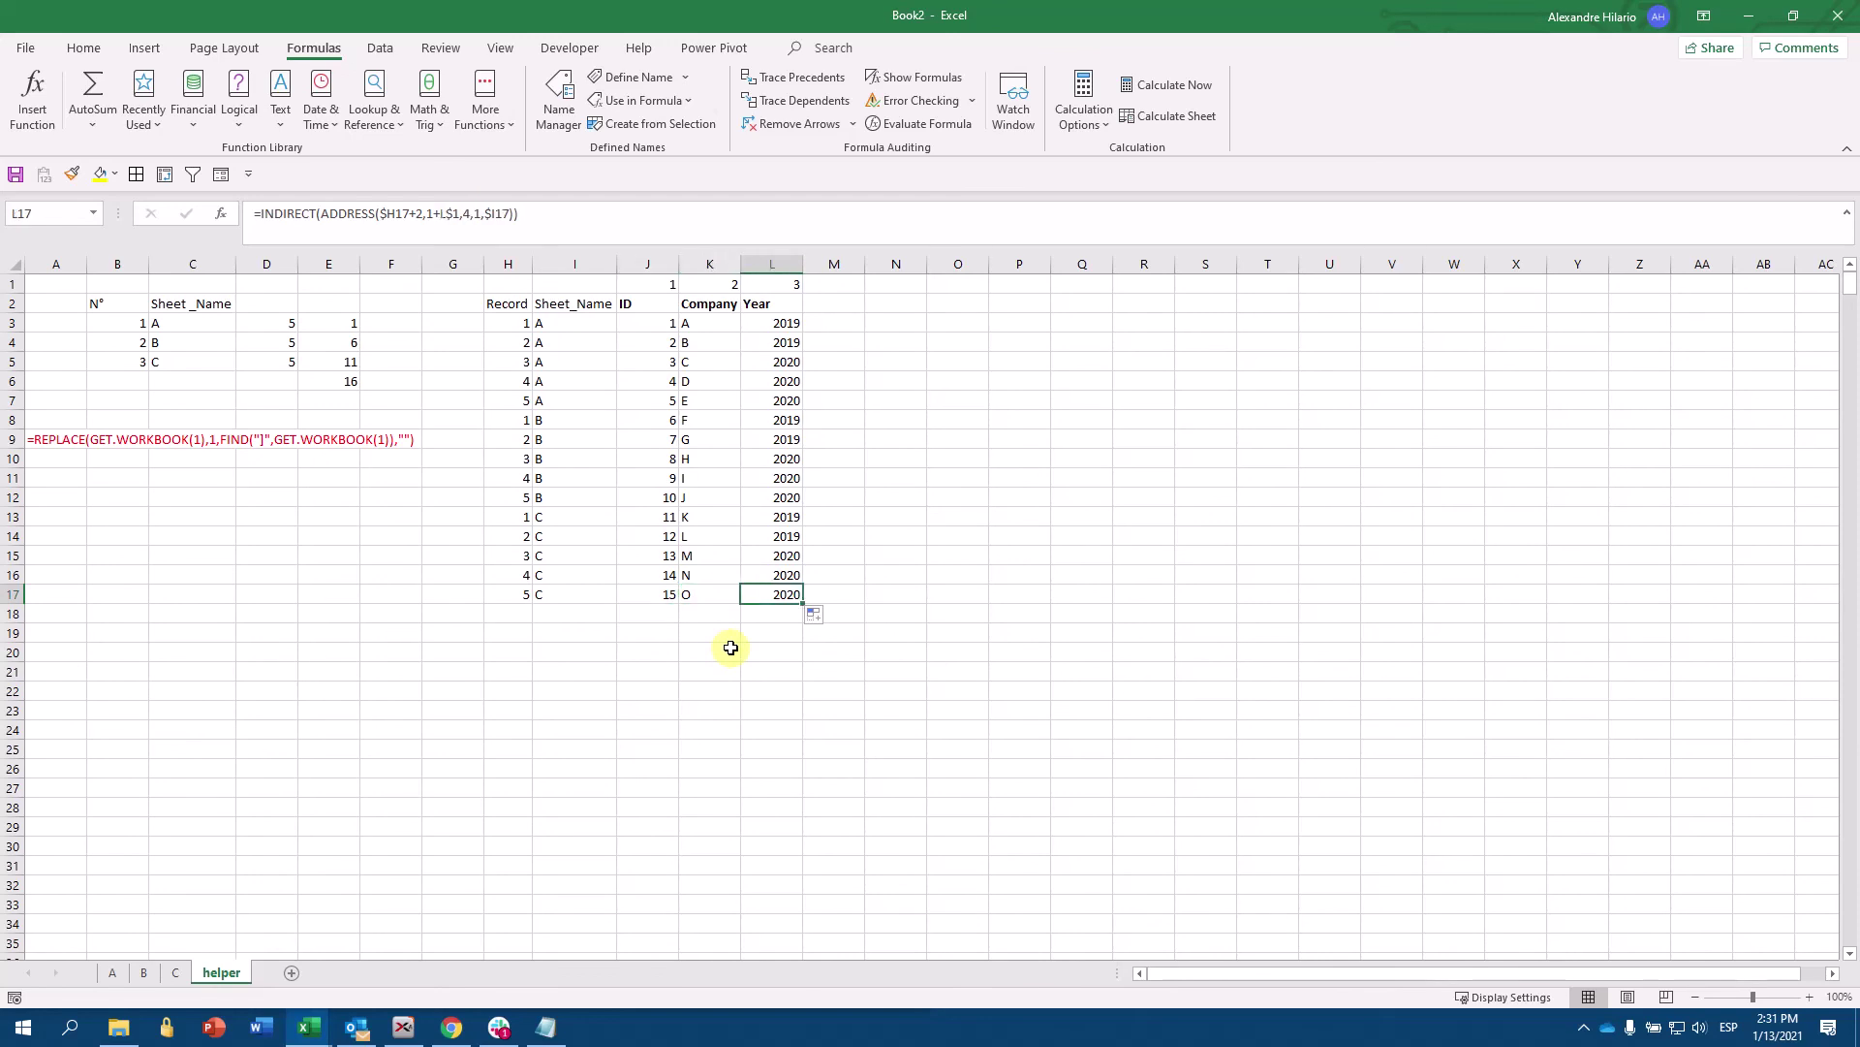
click(184, 975)
click(111, 399)
key(Right)
key(Right)
- Compare the last record on sheet B with the consolidated record in row 12 of the helper sheet
click(147, 972)
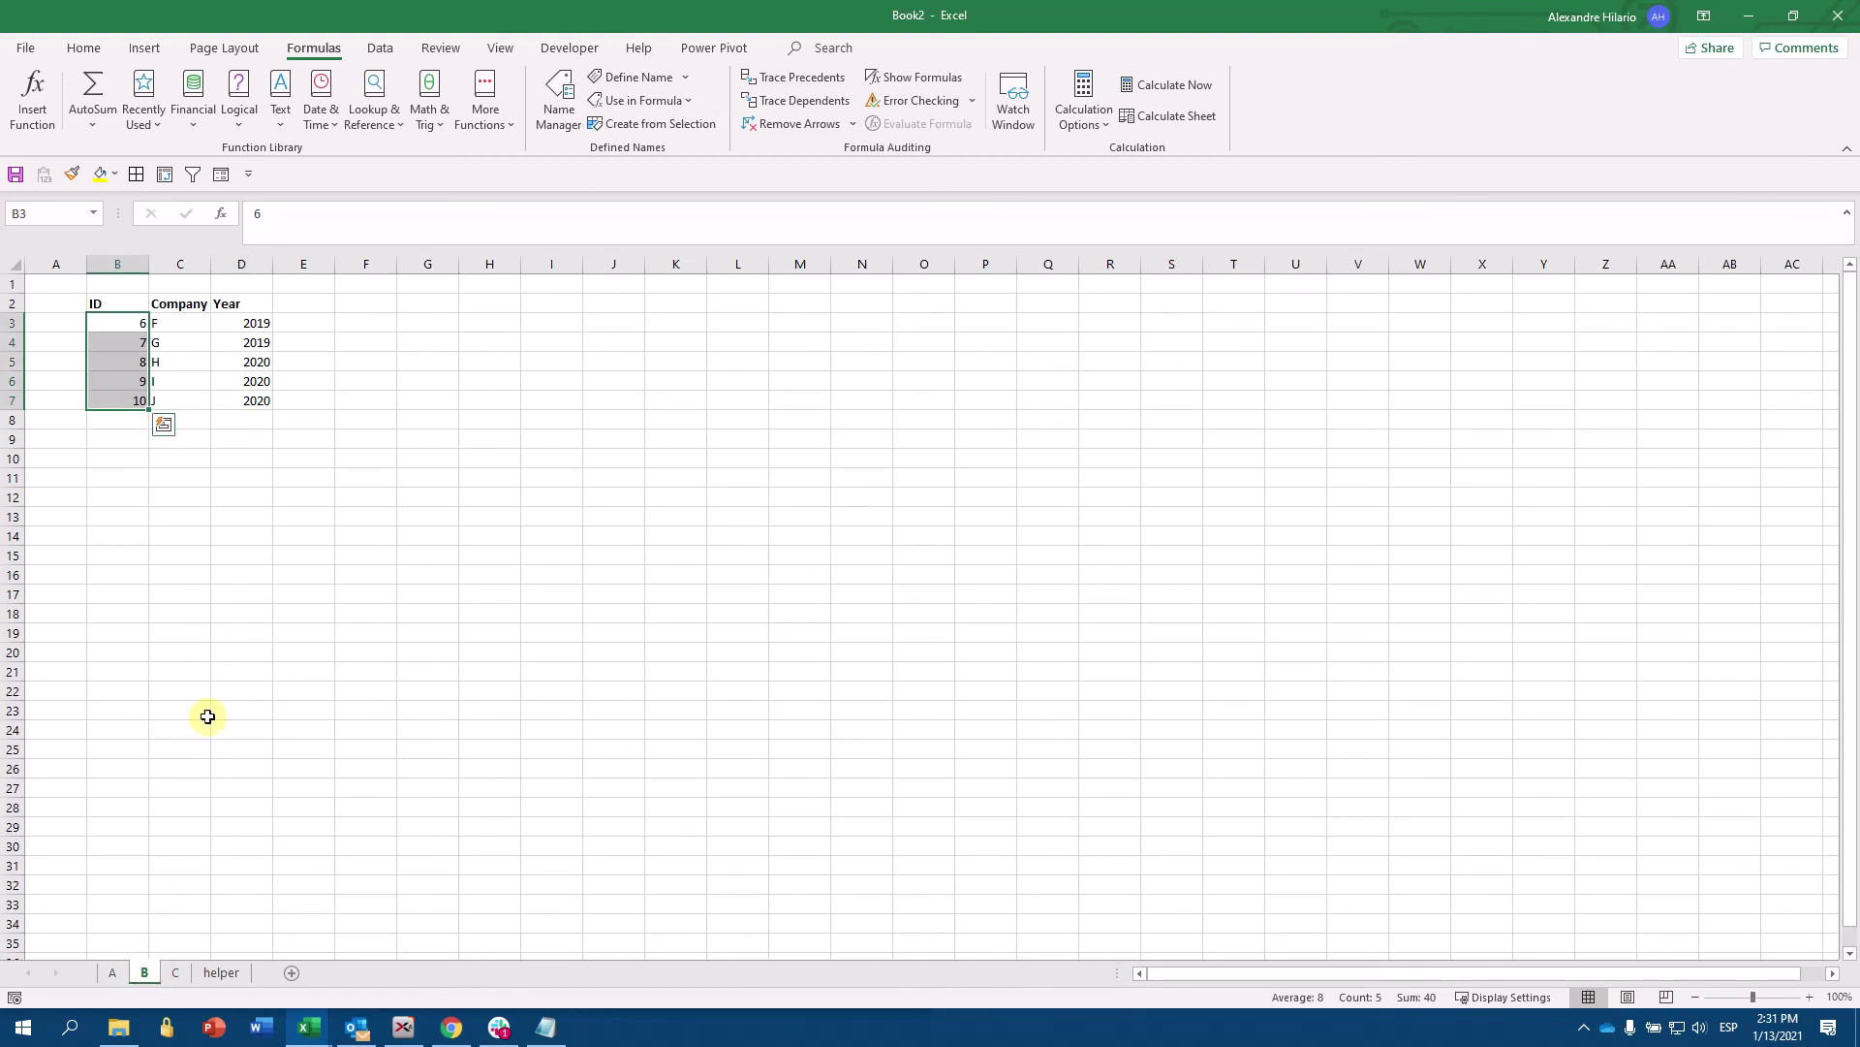
click(143, 401)
key(Right)
key(Right)
click(223, 974)
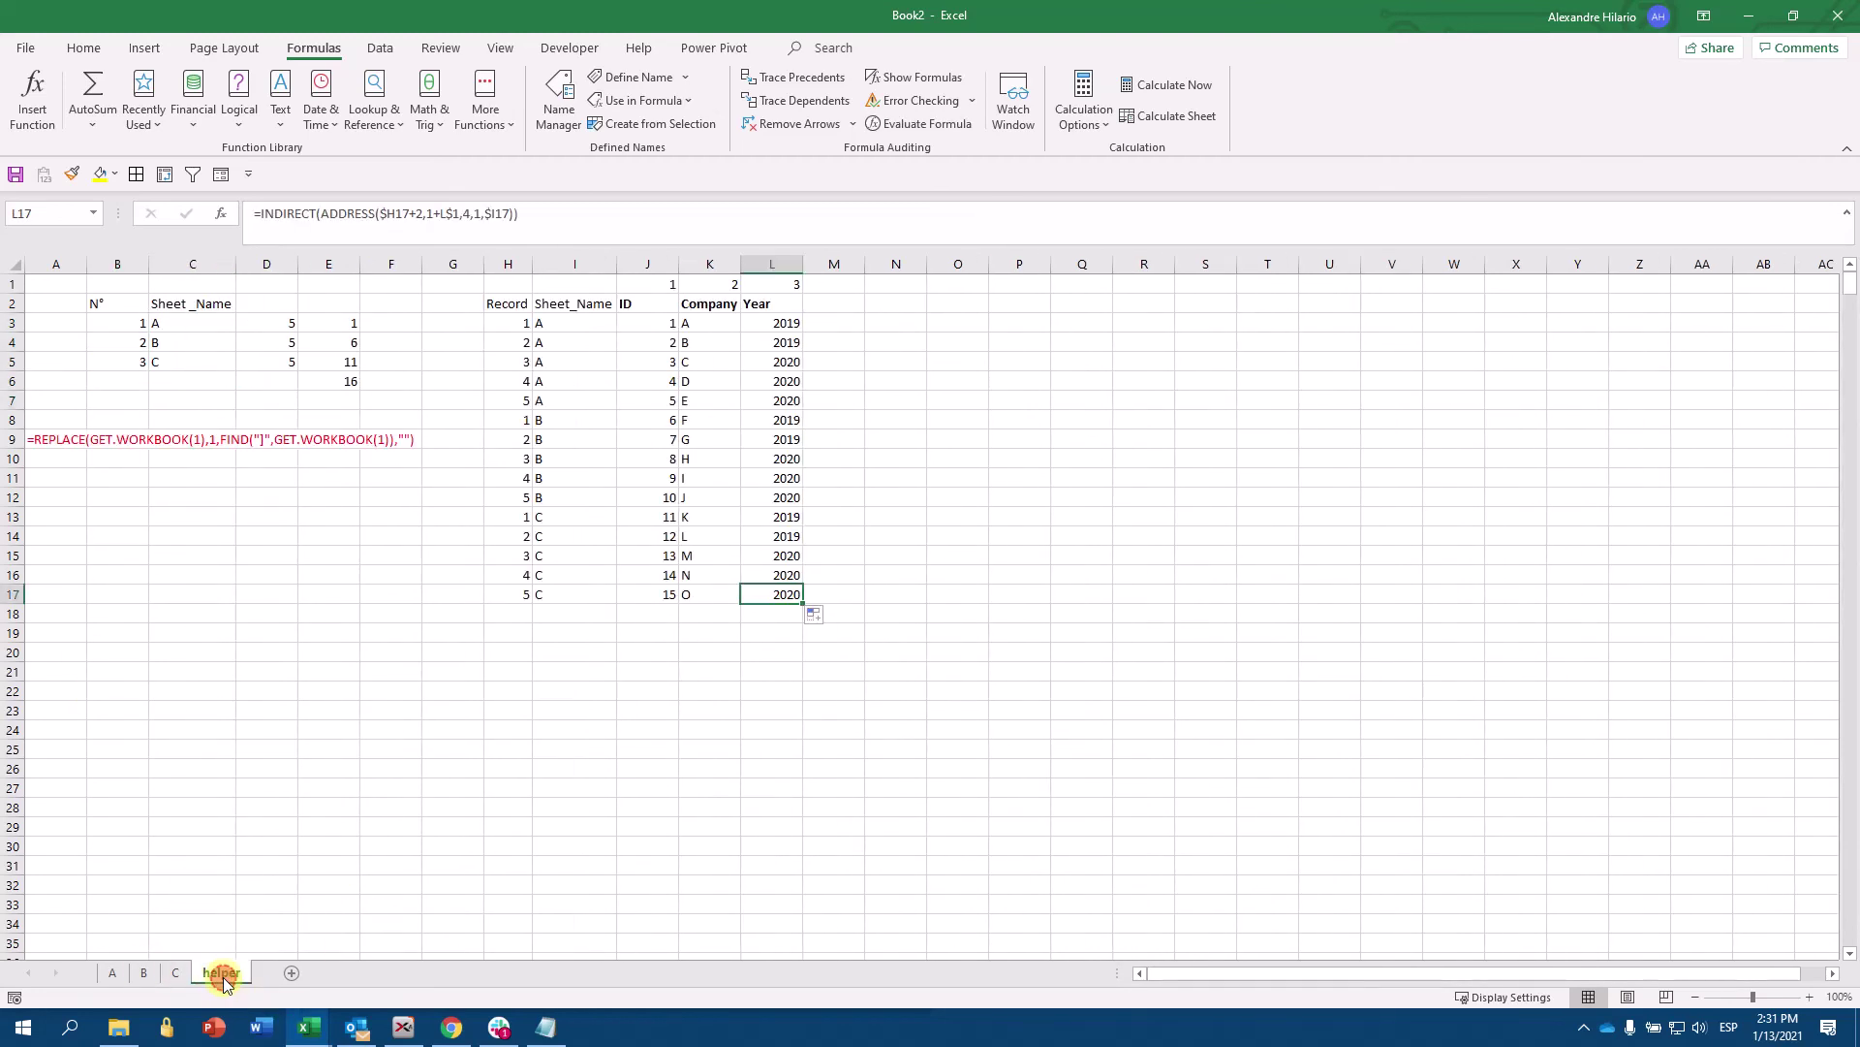
click(645, 459)
key(Down)
key(Down)
key(Right)
key(Right)
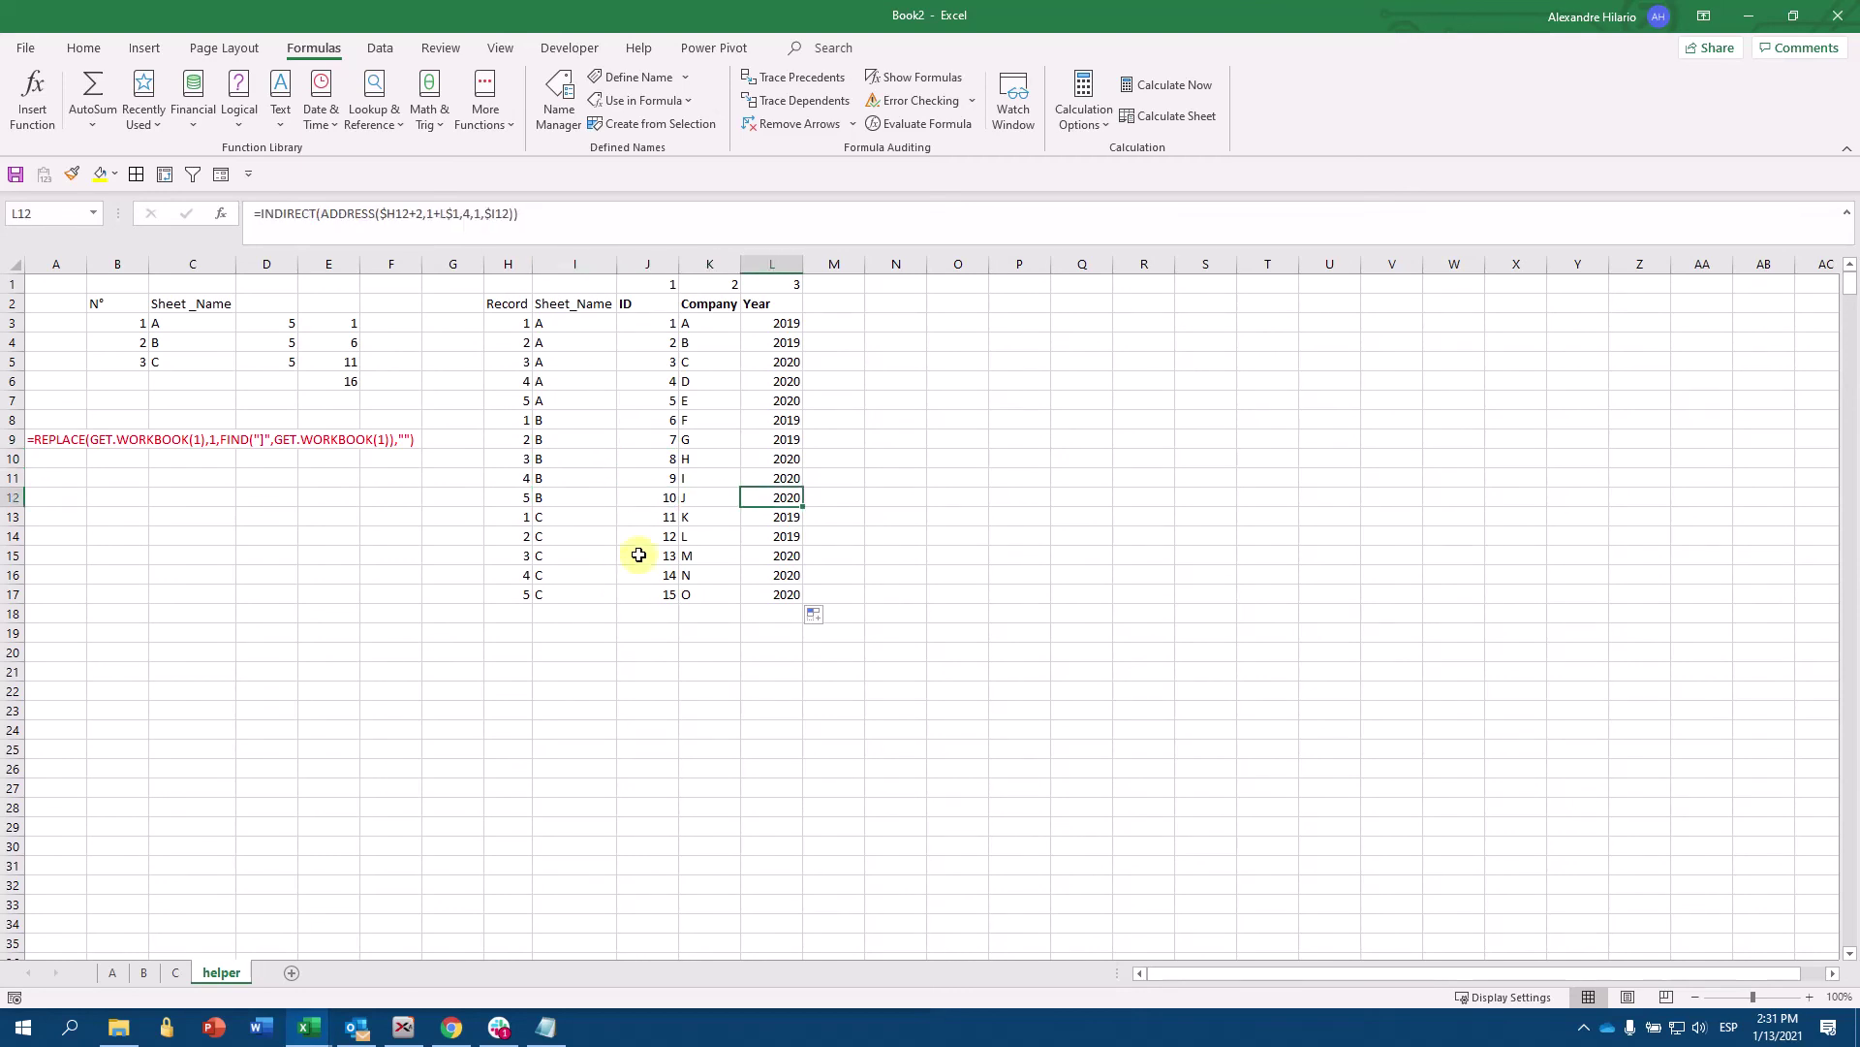
key(Up)
- Compare the first five consolidated records in J3:L7 with the records on sheet A
drag(644, 320, 795, 396)
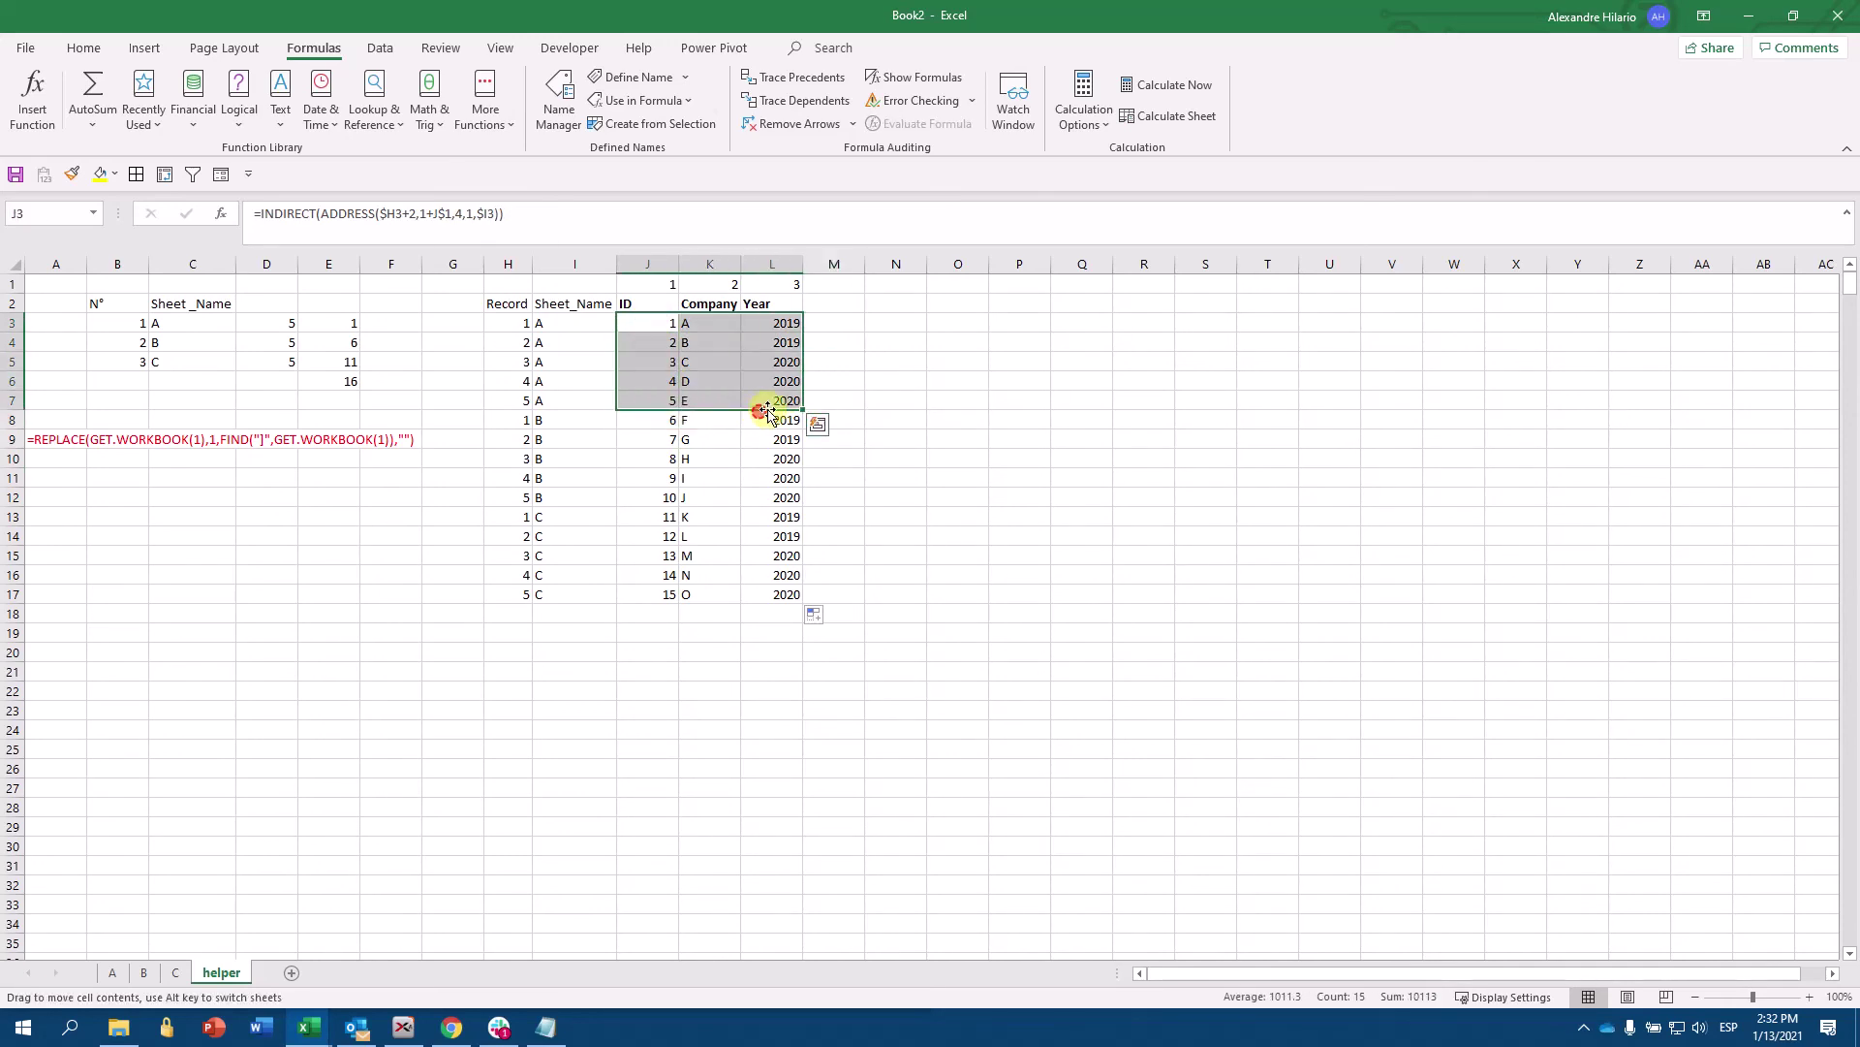
click(109, 971)
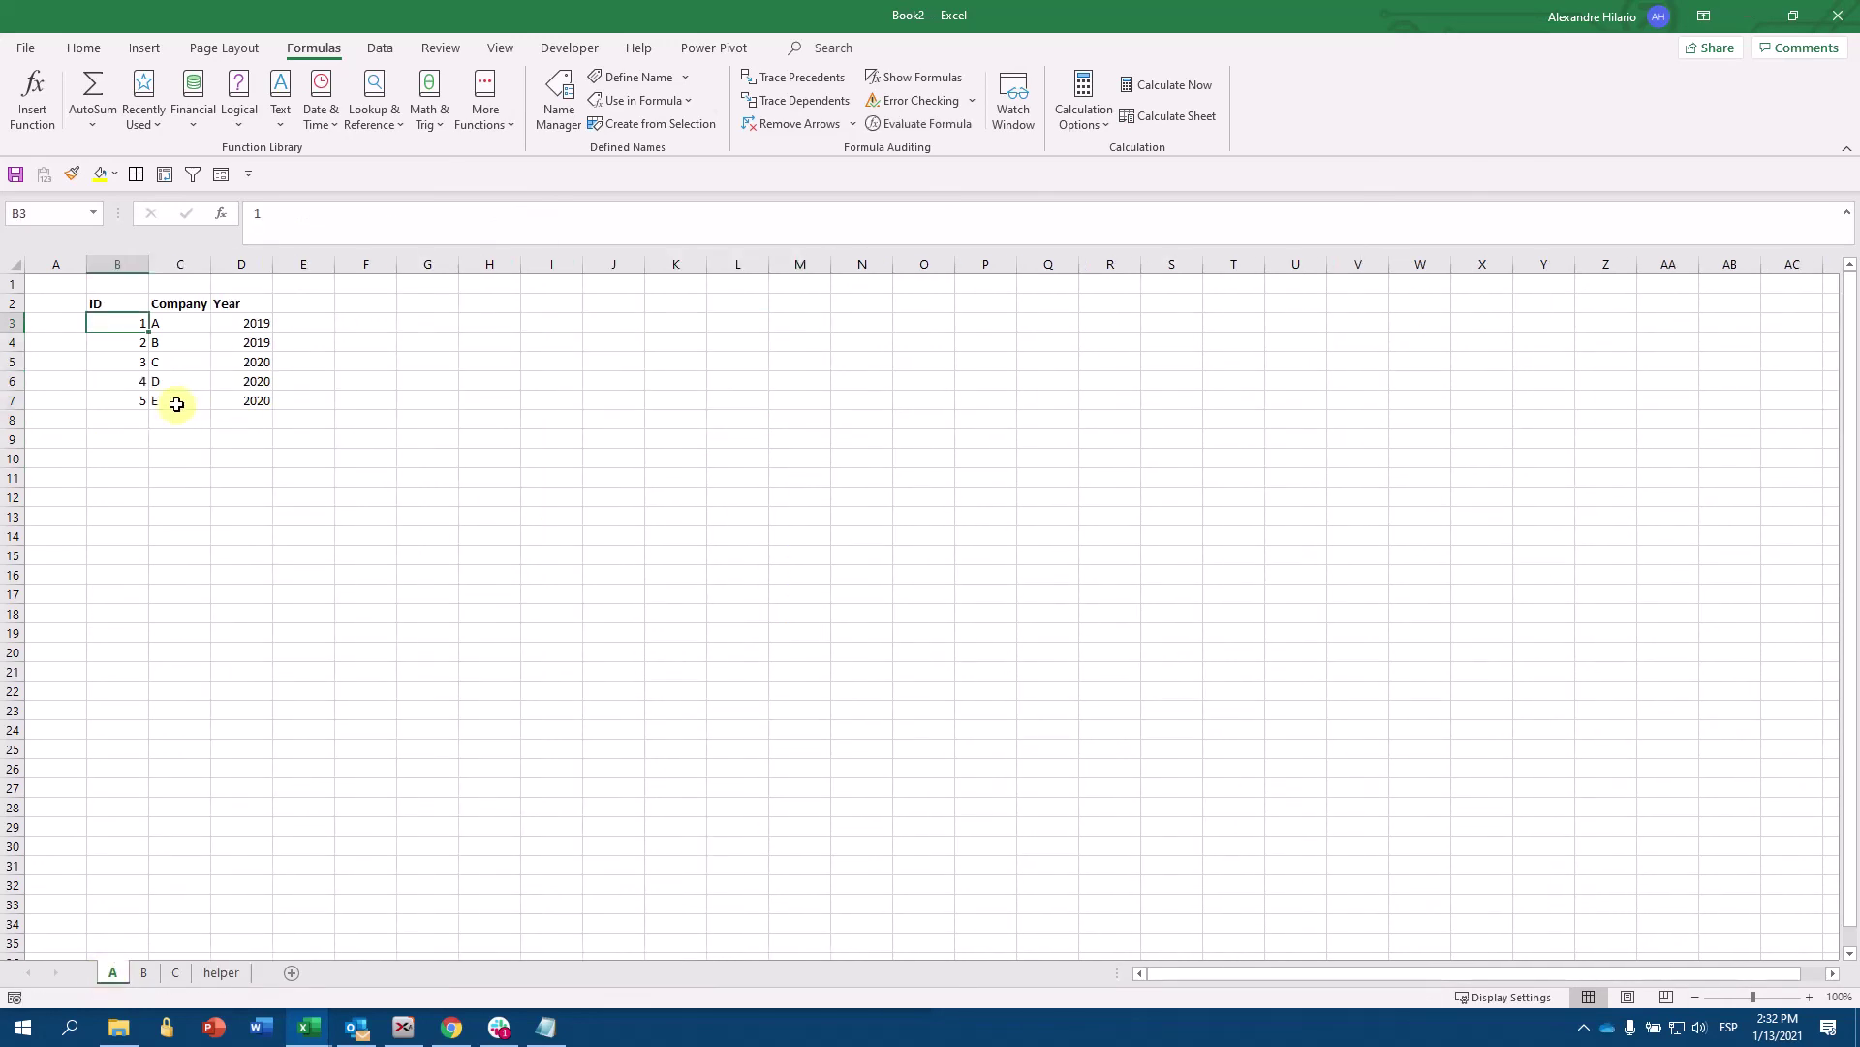
drag(169, 405, 255, 412)
click(207, 727)
- Highlight the range H2:L29 on the helper sheet with a yellow fill
click(221, 972)
drag(743, 323, 698, 325)
click(631, 326)
key(Left)
key(Up)
key(Left)
key(ctrl+shift+Right)
key(ctrl+shift+Down)
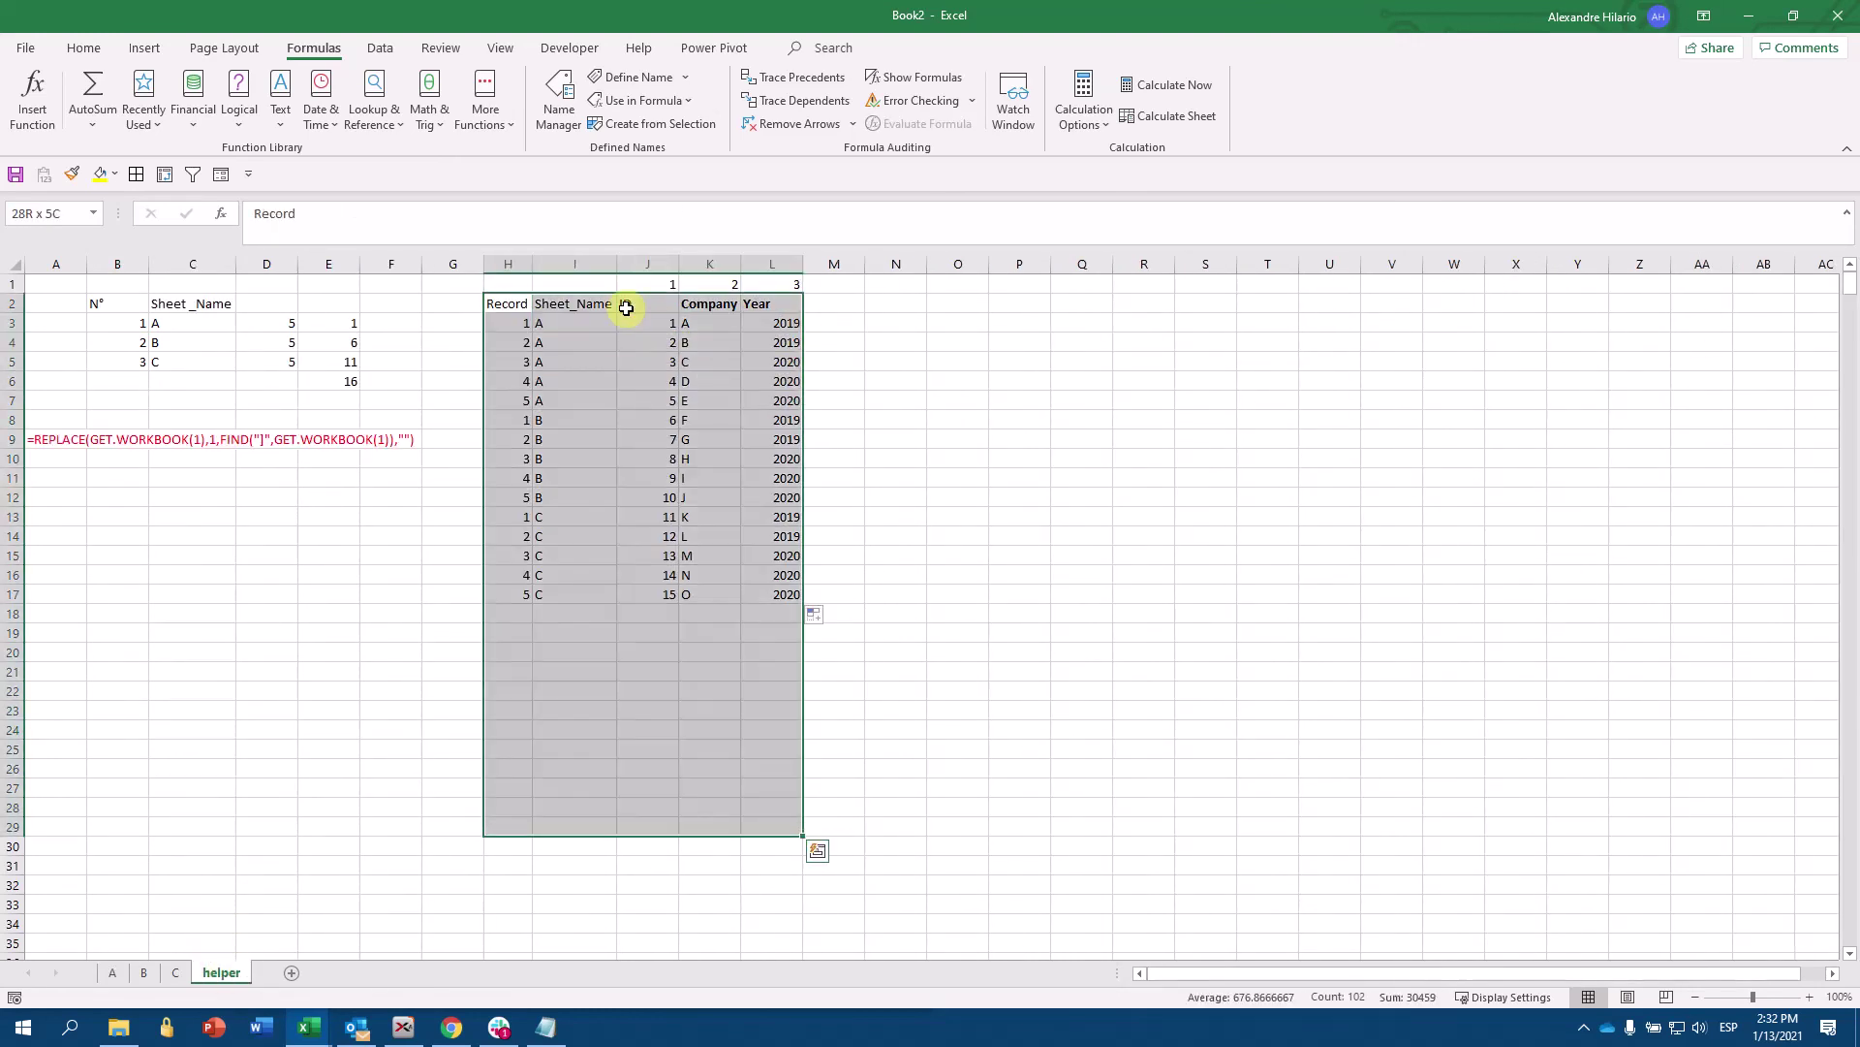
click(97, 172)
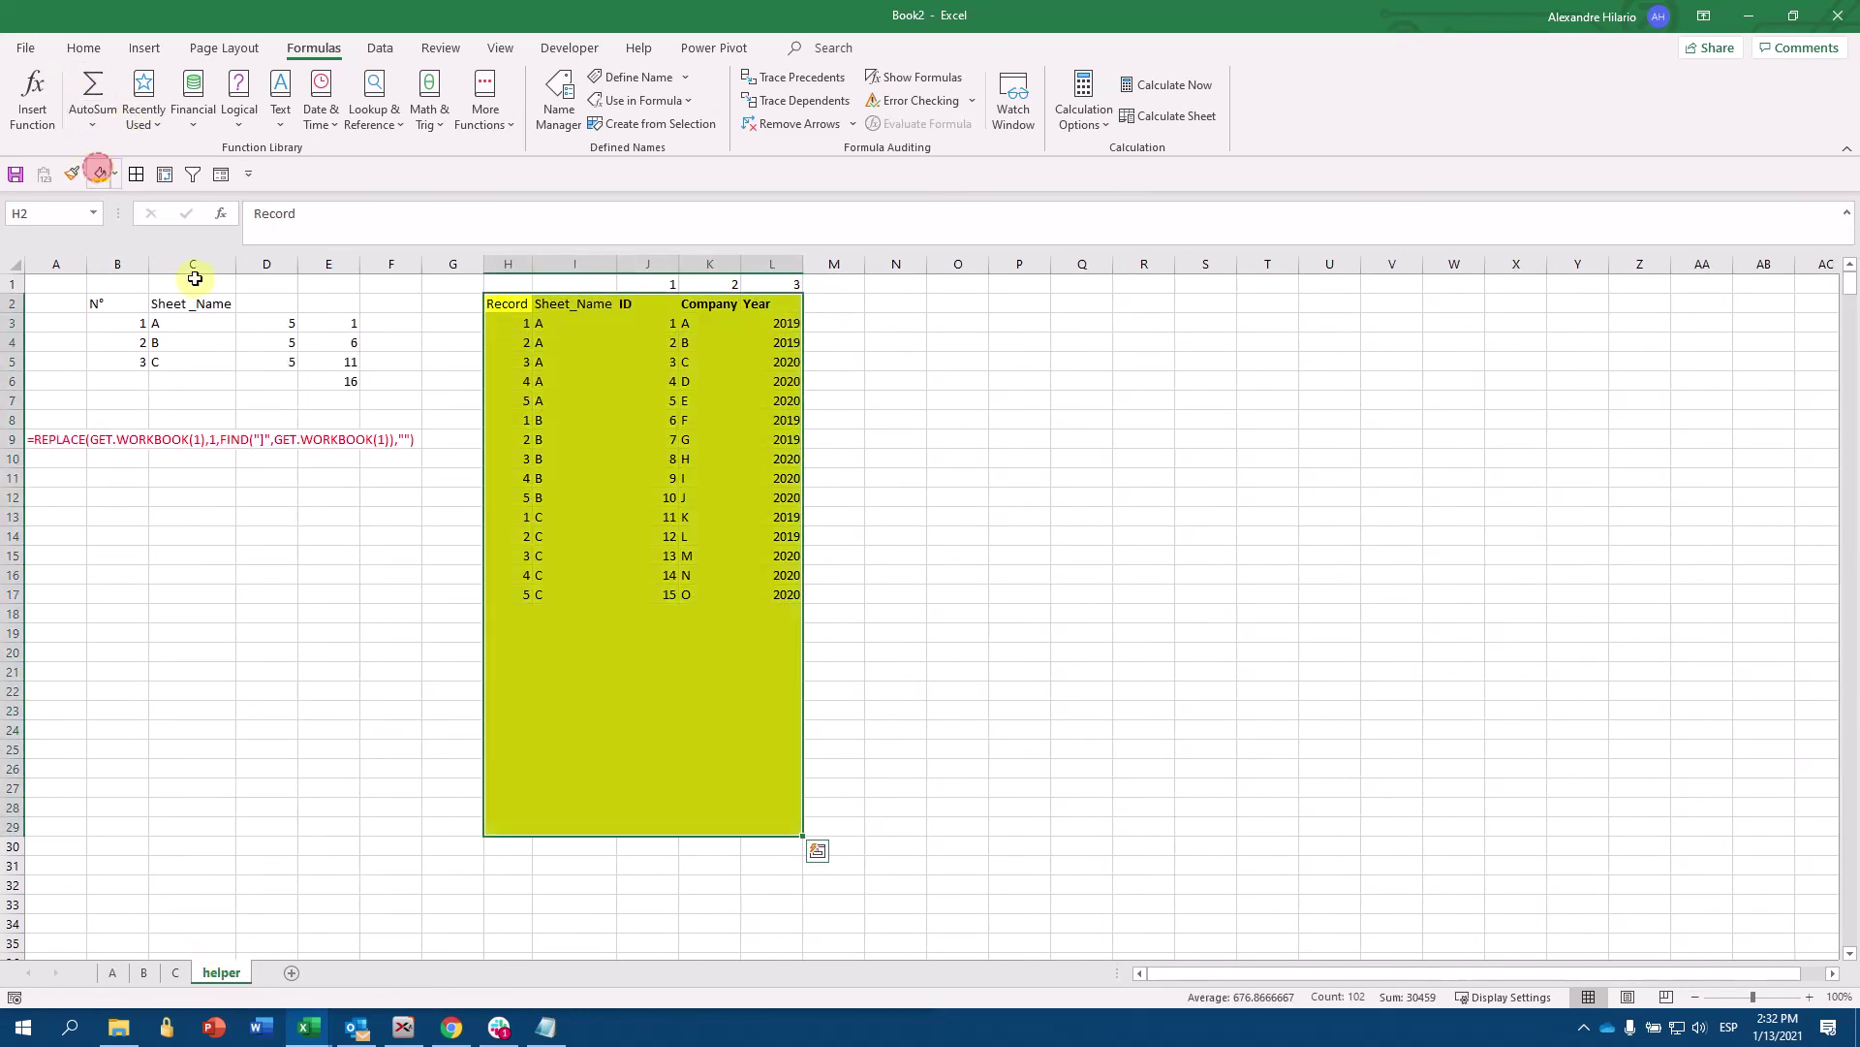